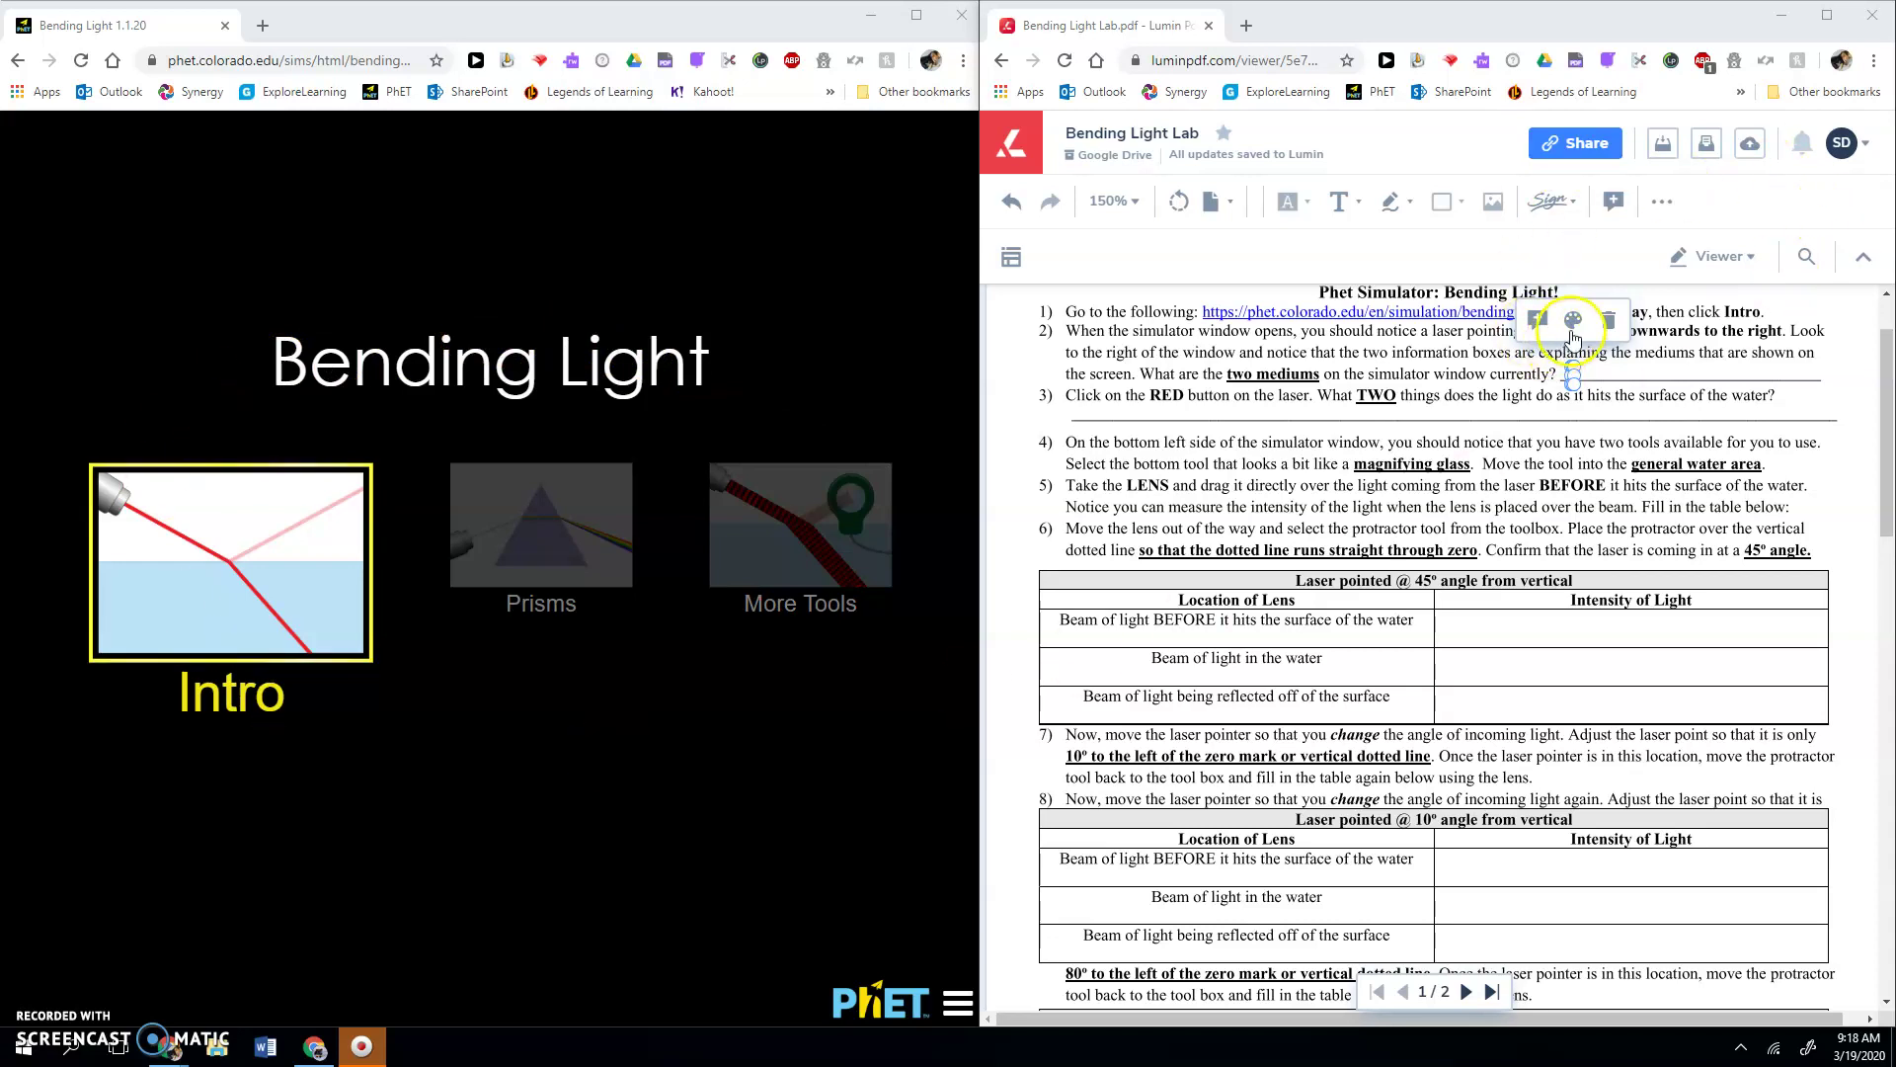
Launch Bending Light's Intro screen and set the laser back to 45° above the air–water boundary.
left_click(1608, 319)
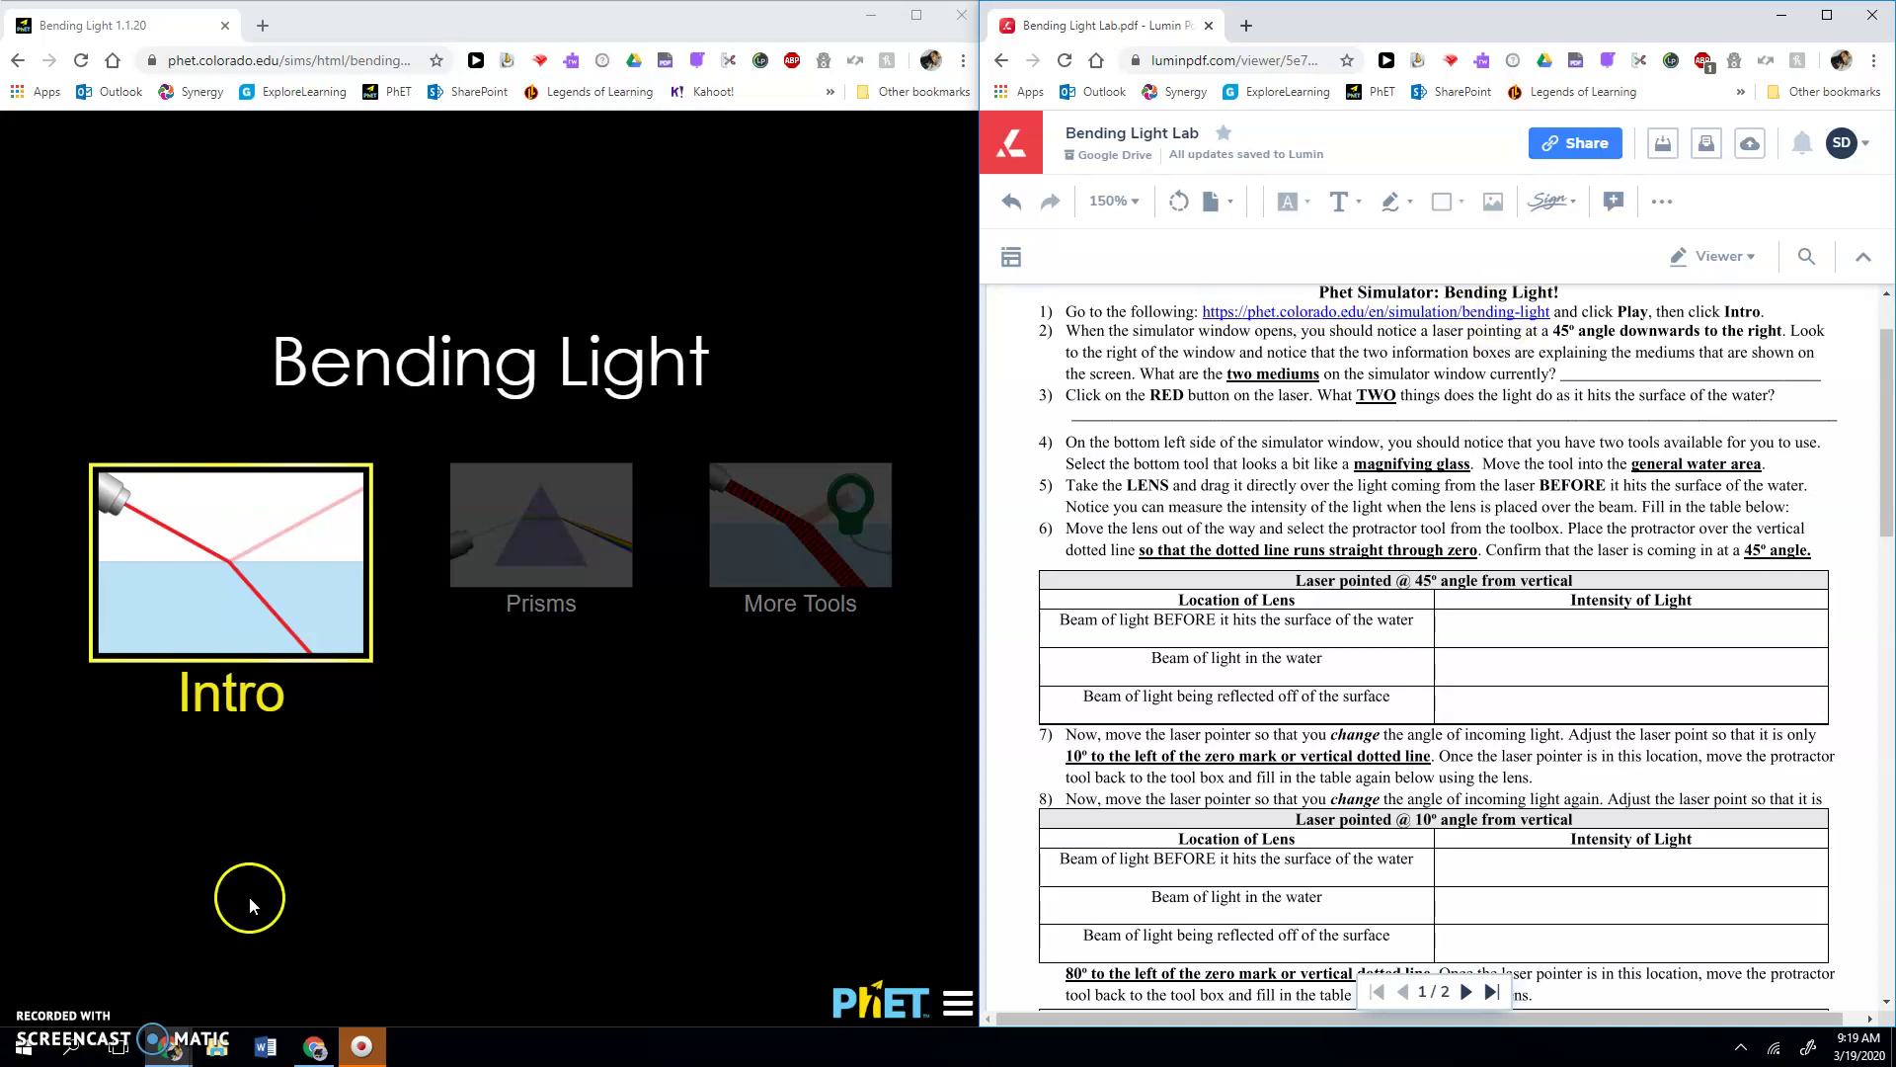
left_click(17, 59)
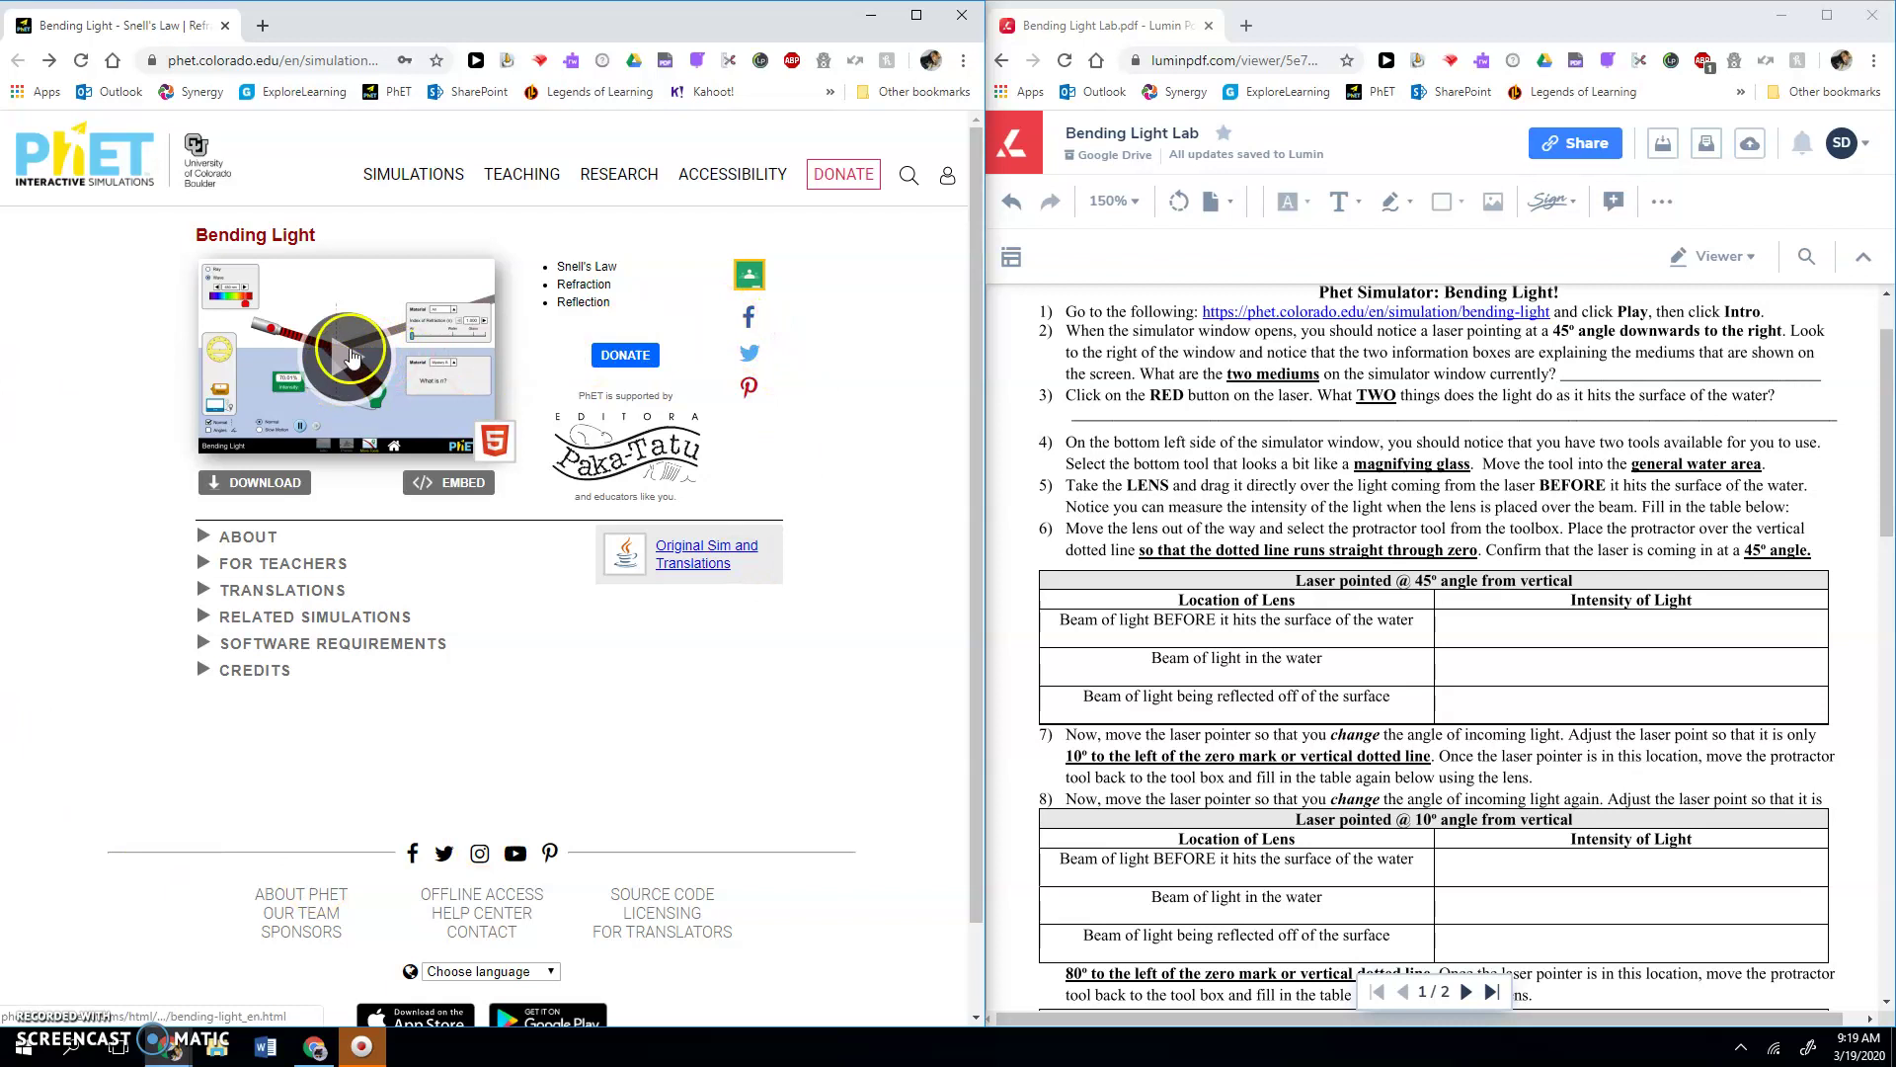
left_click(347, 356)
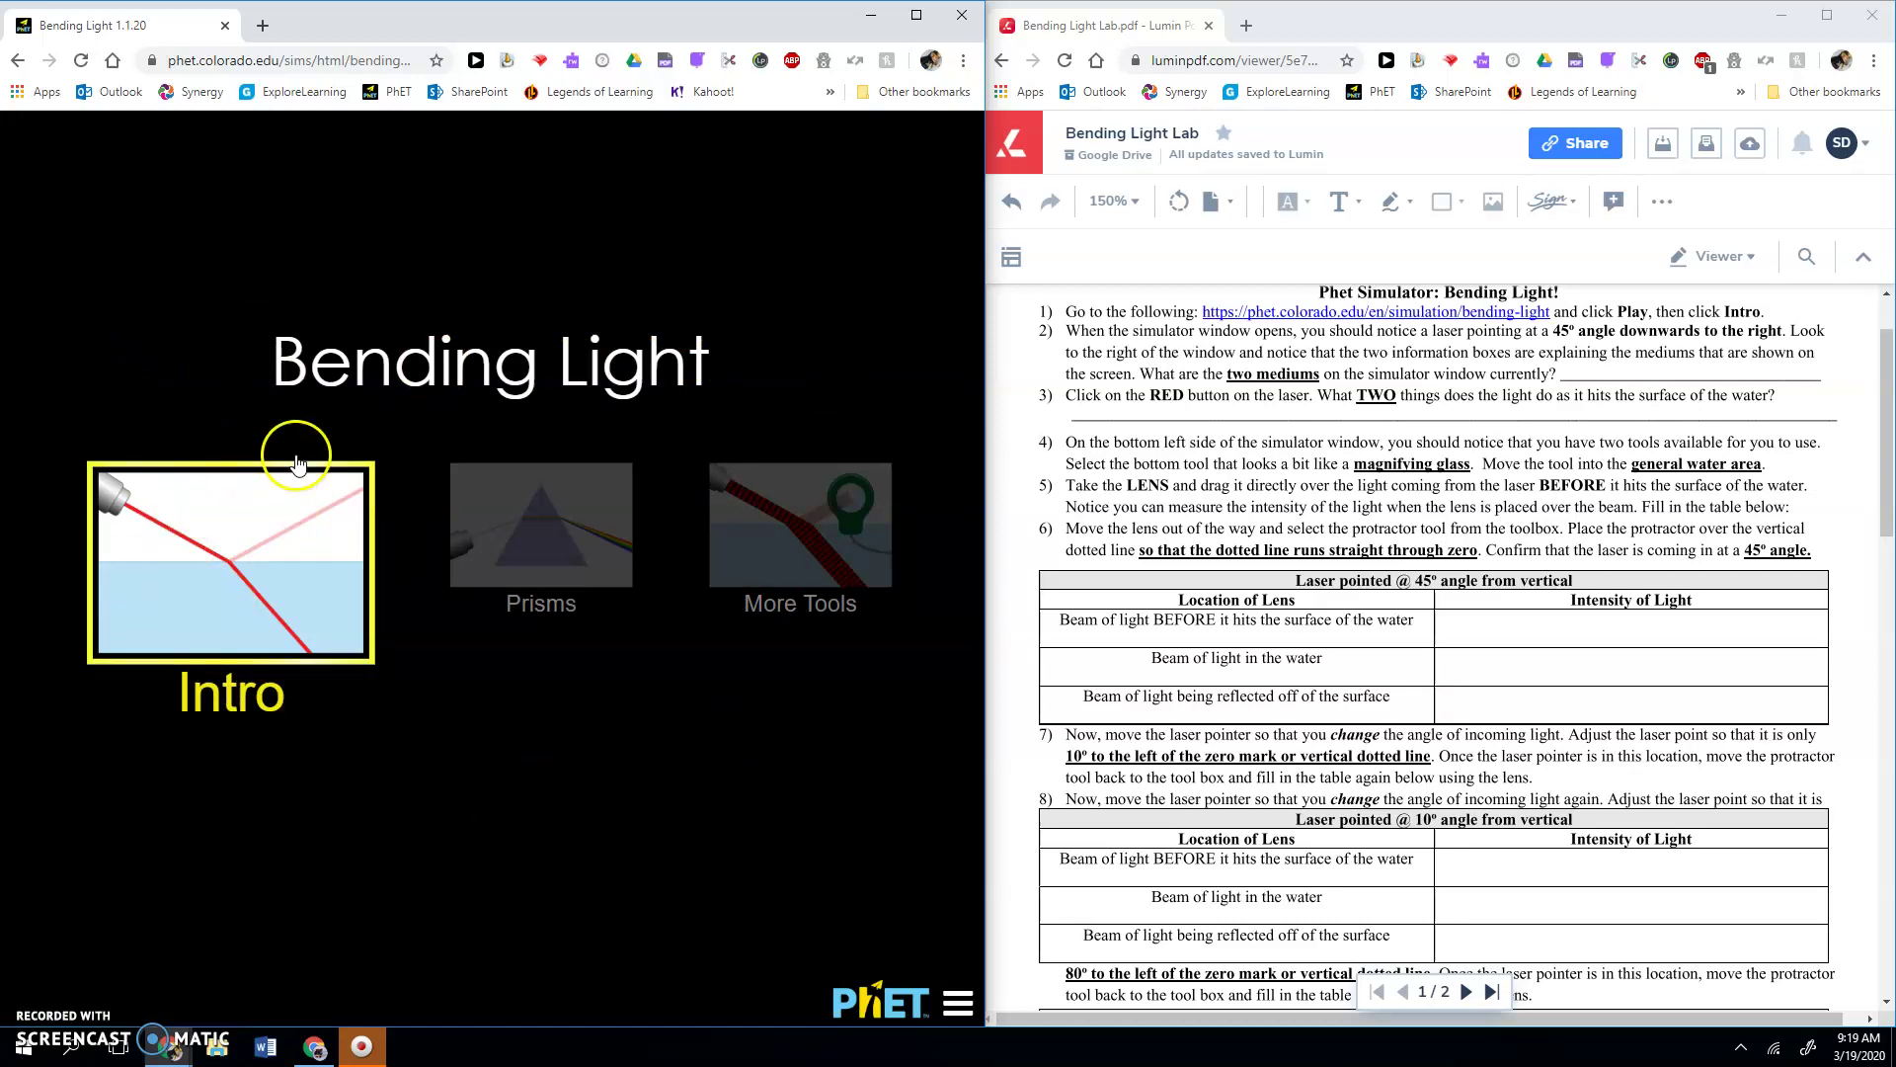
left_click(268, 544)
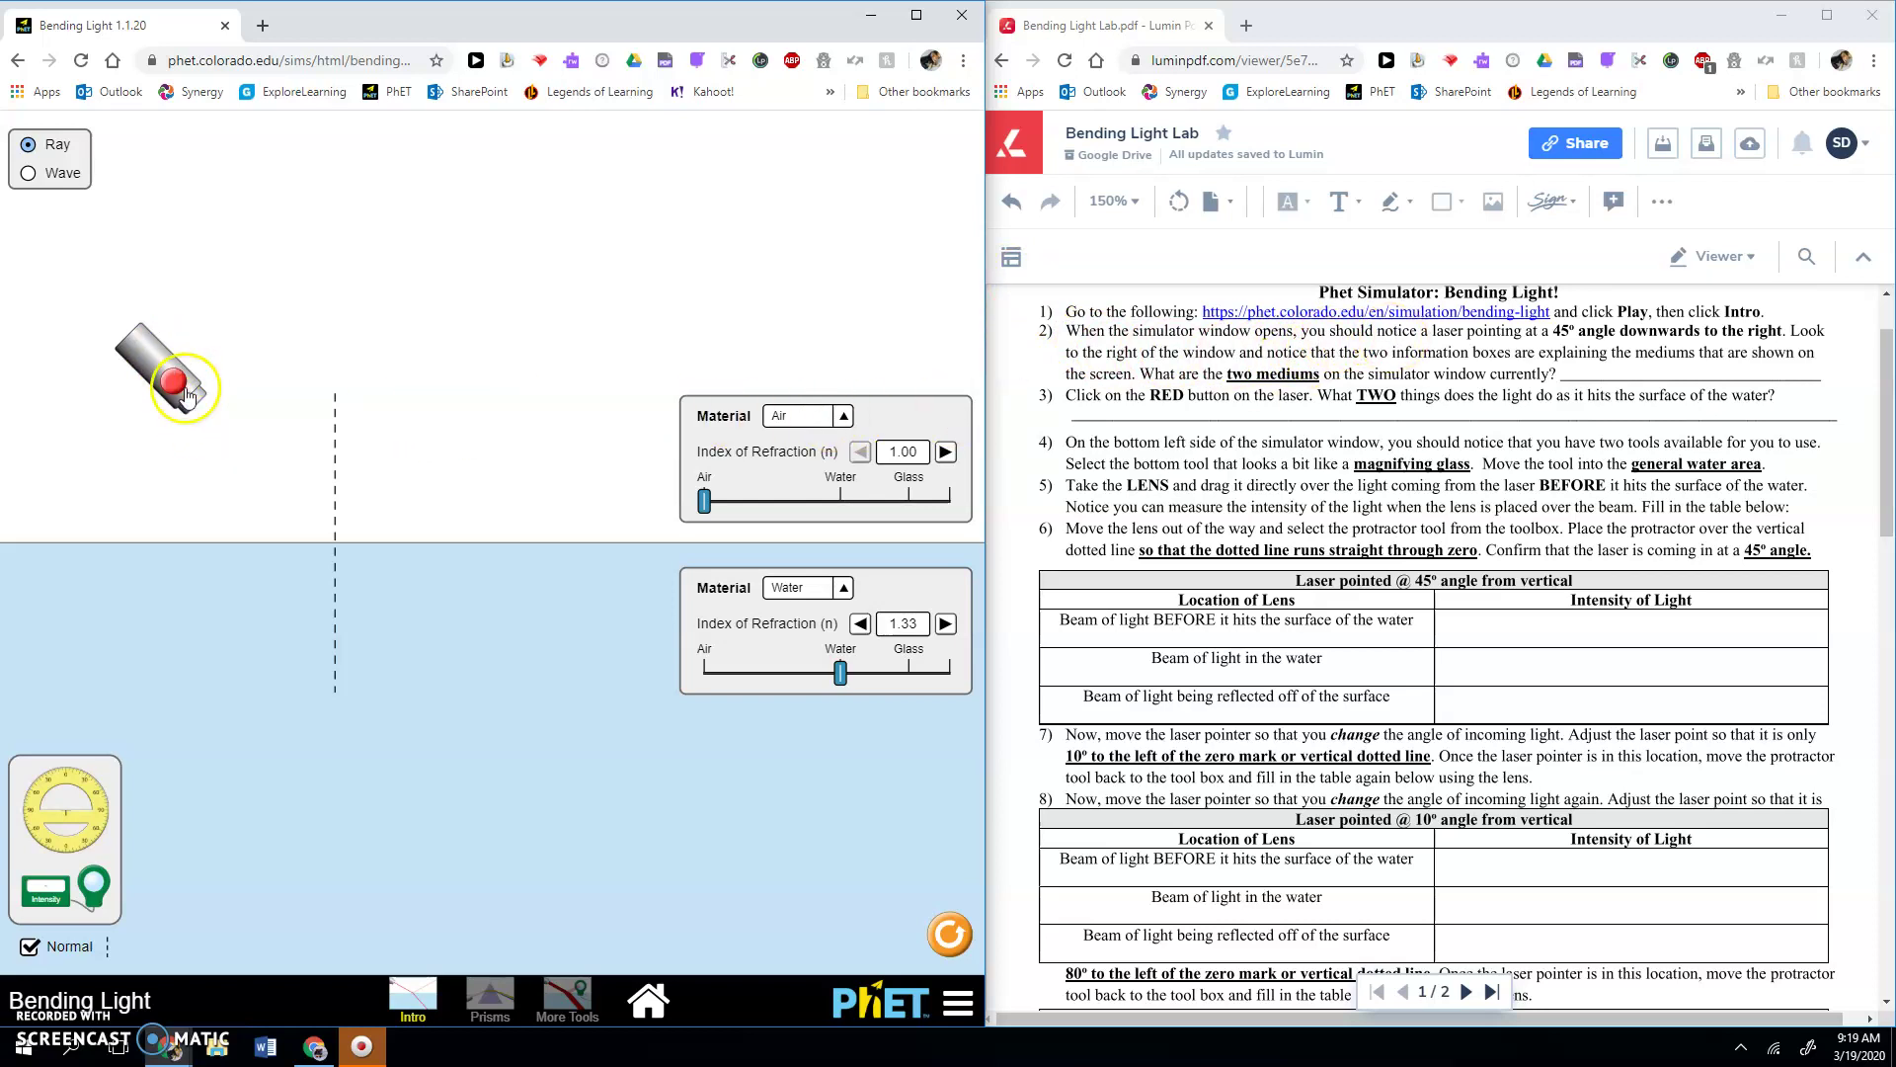
left_click_drag(173, 427, 198, 376)
Select Lumin PDF's free-text tool, dismissing its style options.
left_click(1570, 372)
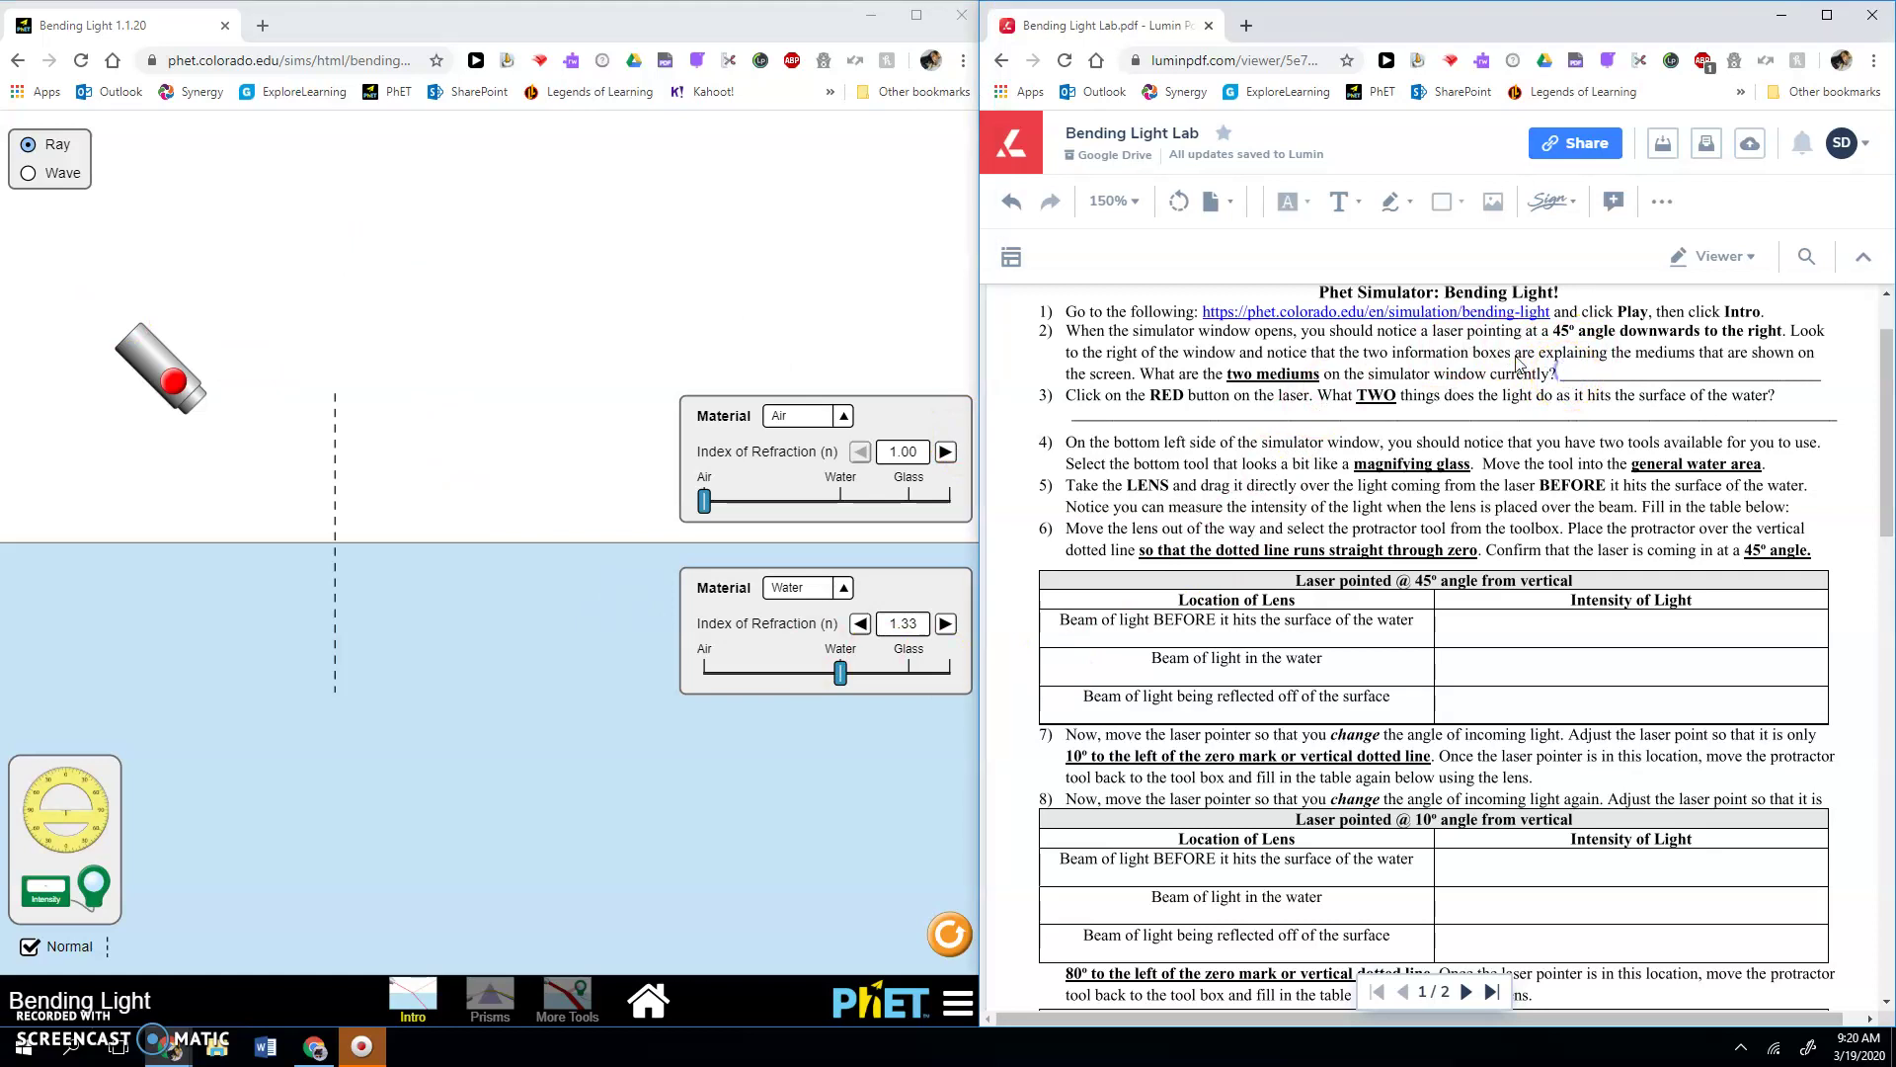
left_click(1288, 201)
left_click(1341, 198)
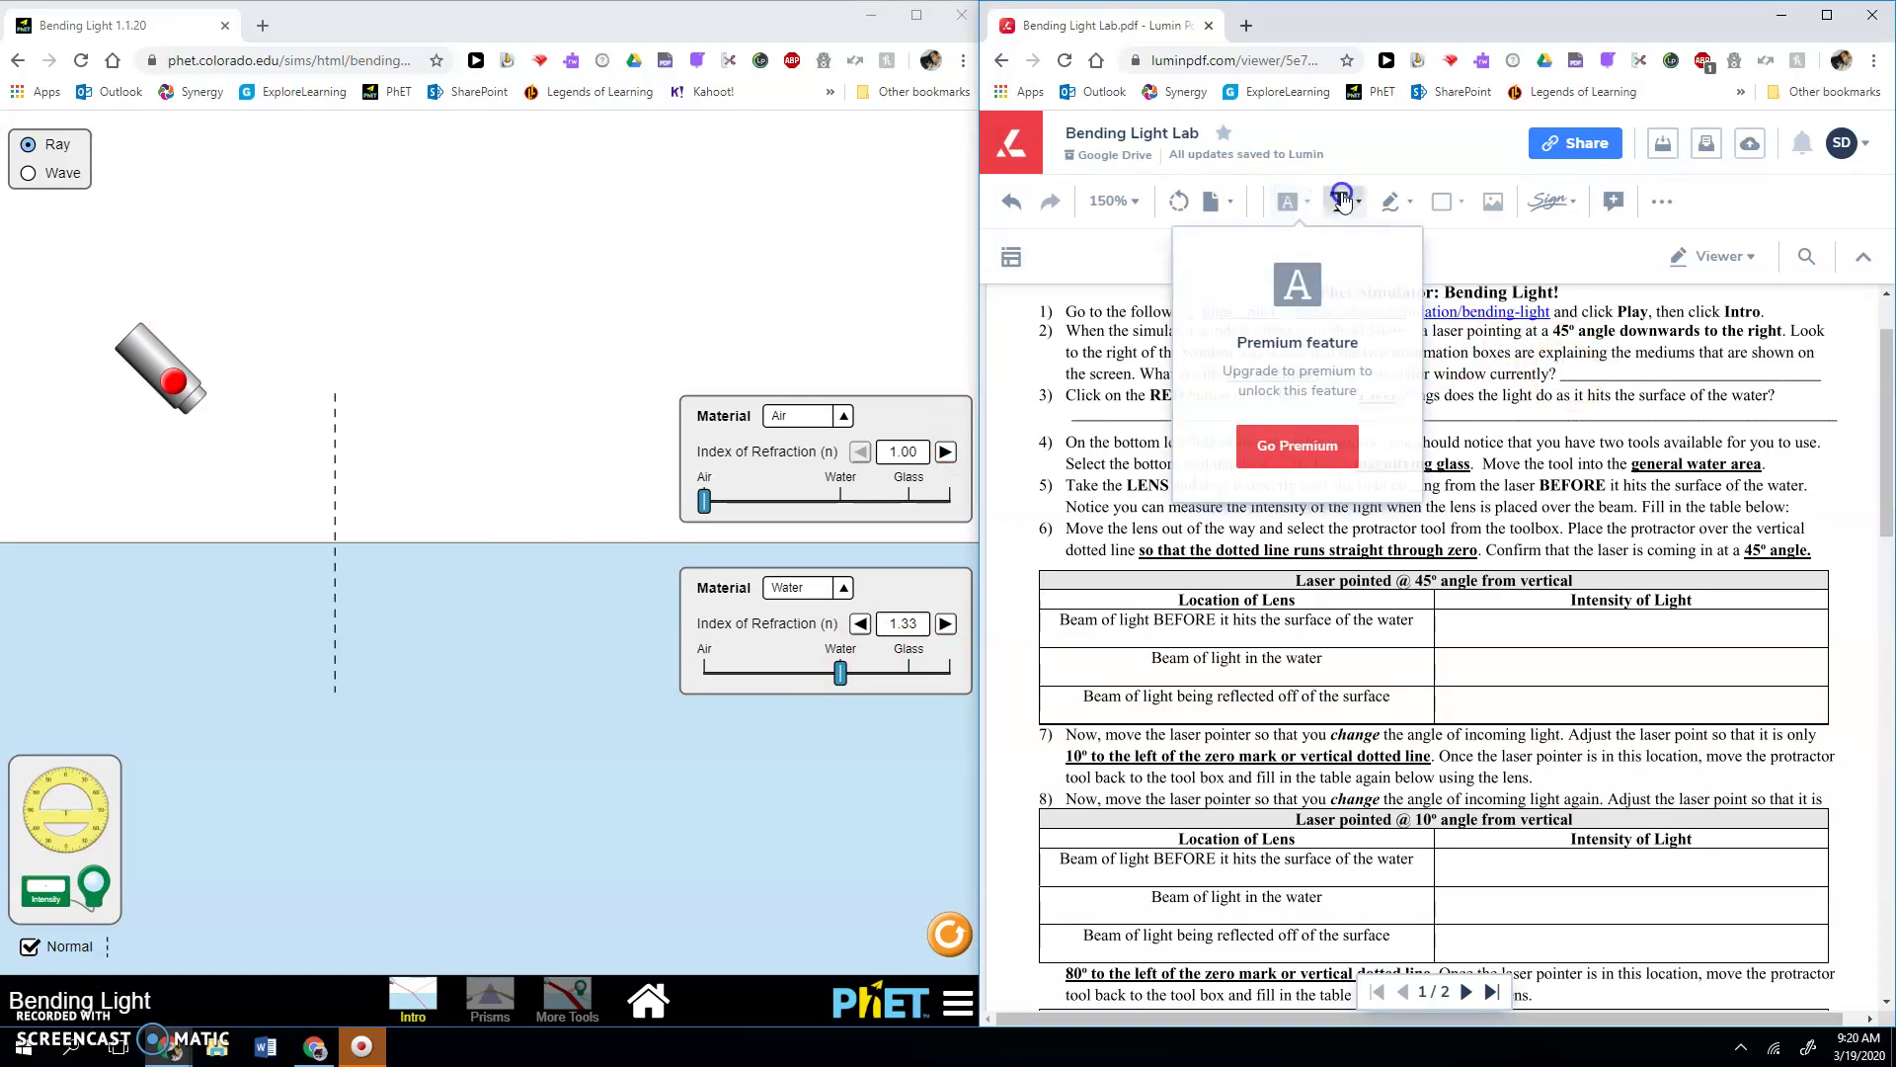
left_click(1341, 198)
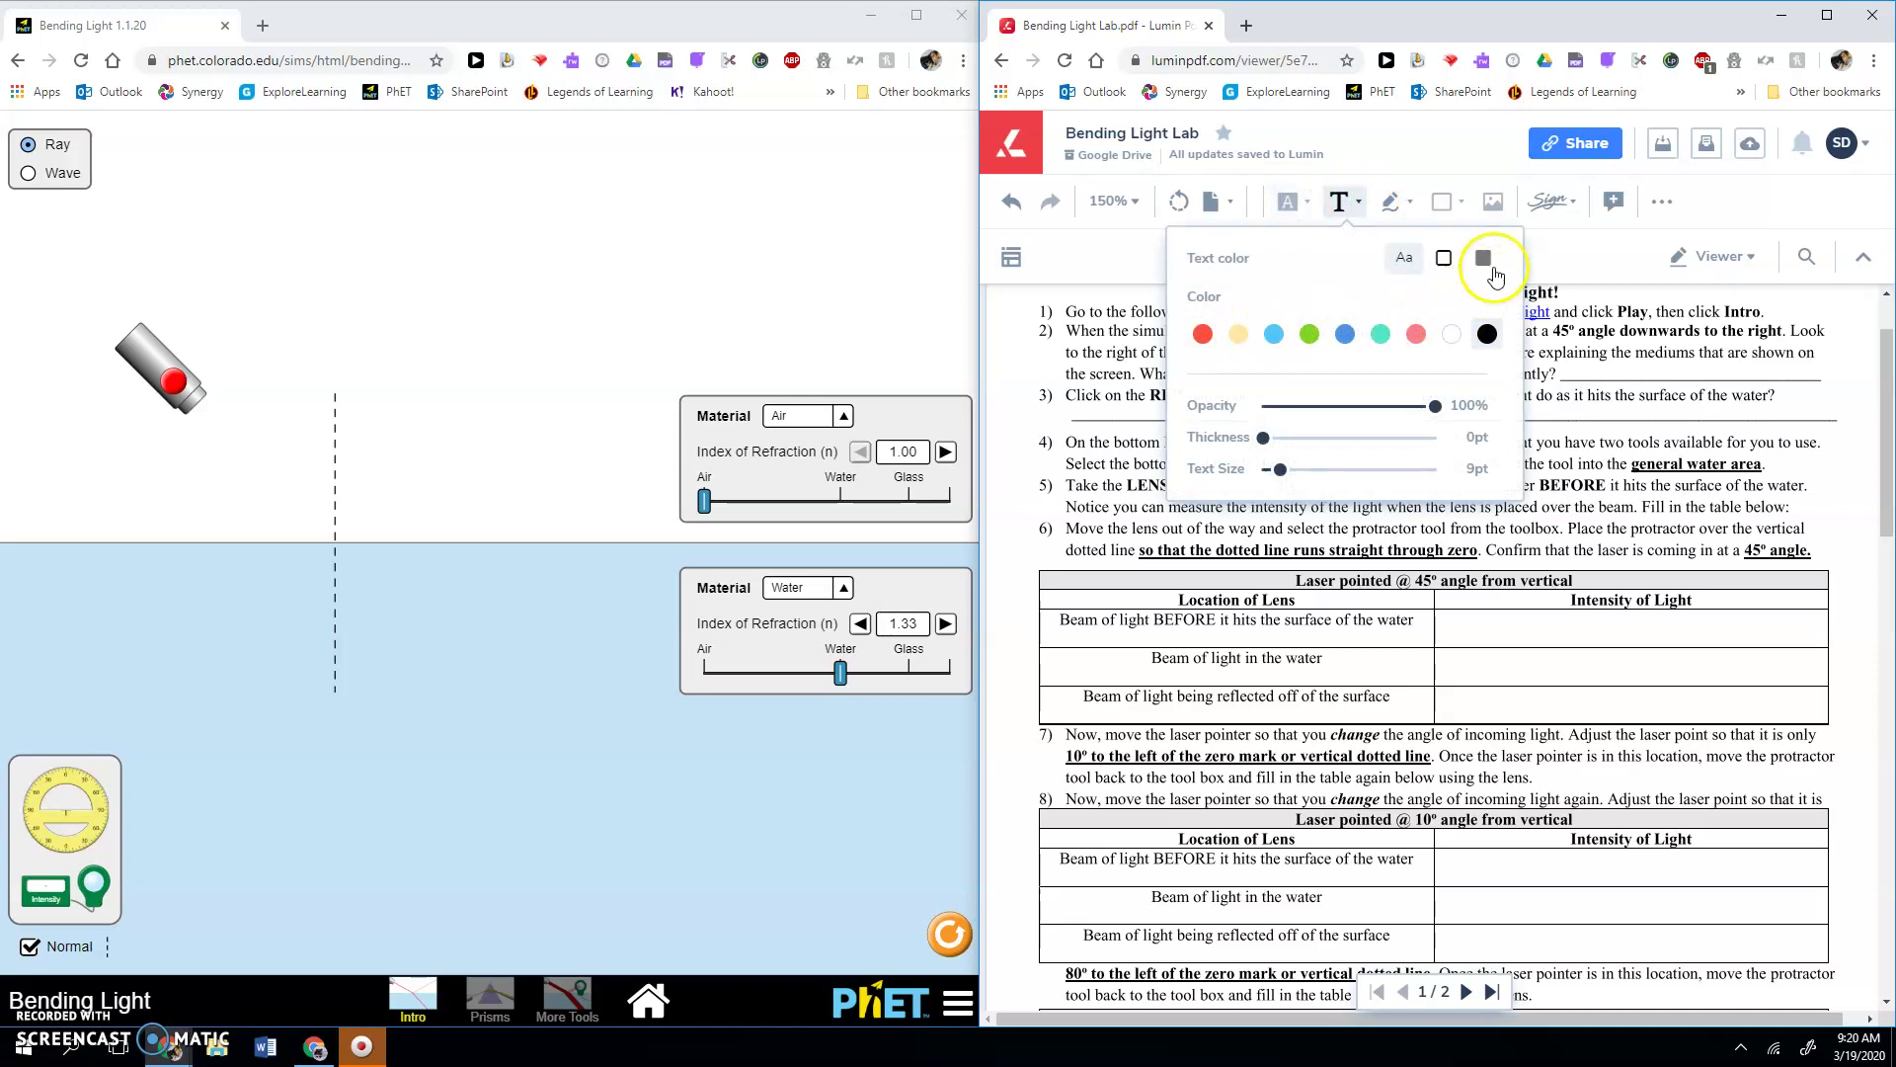
left_click(1358, 200)
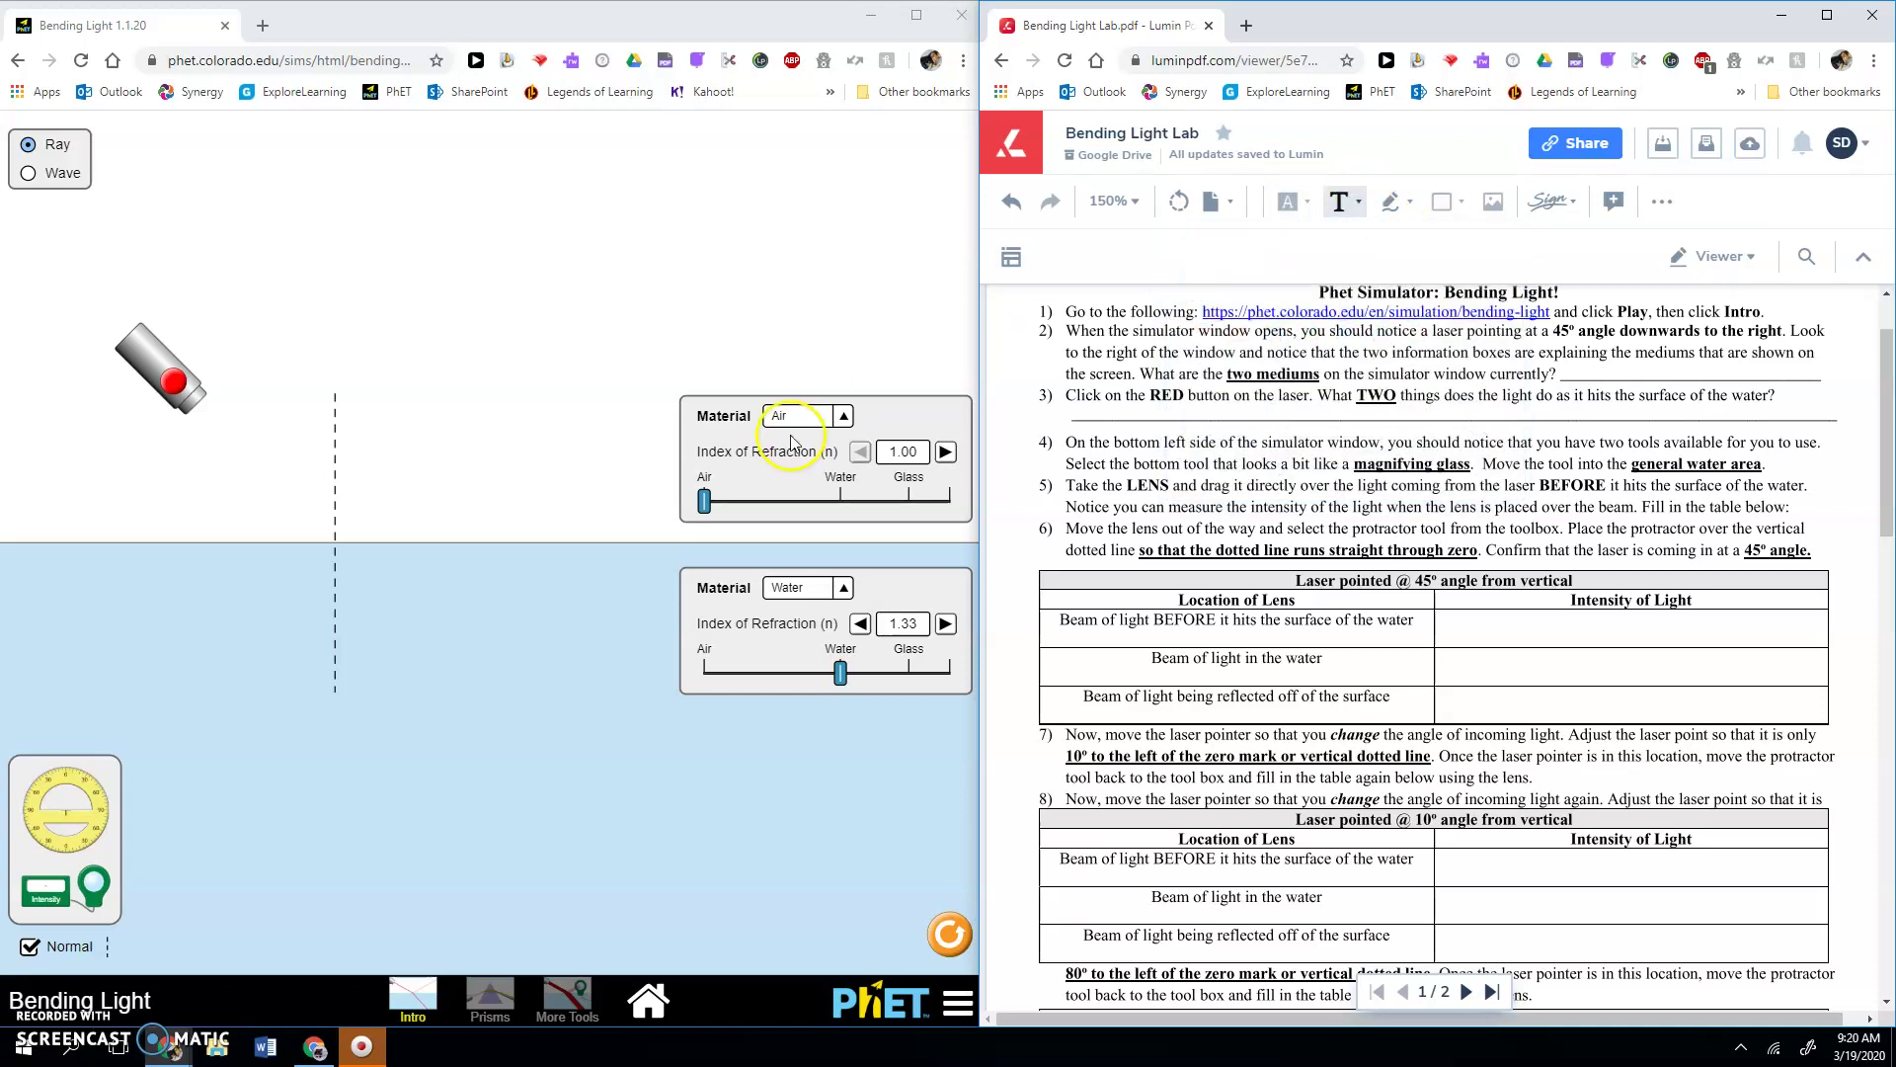
Type 'Air and Water' after question 2 and widen its text box.
left_click(1563, 374)
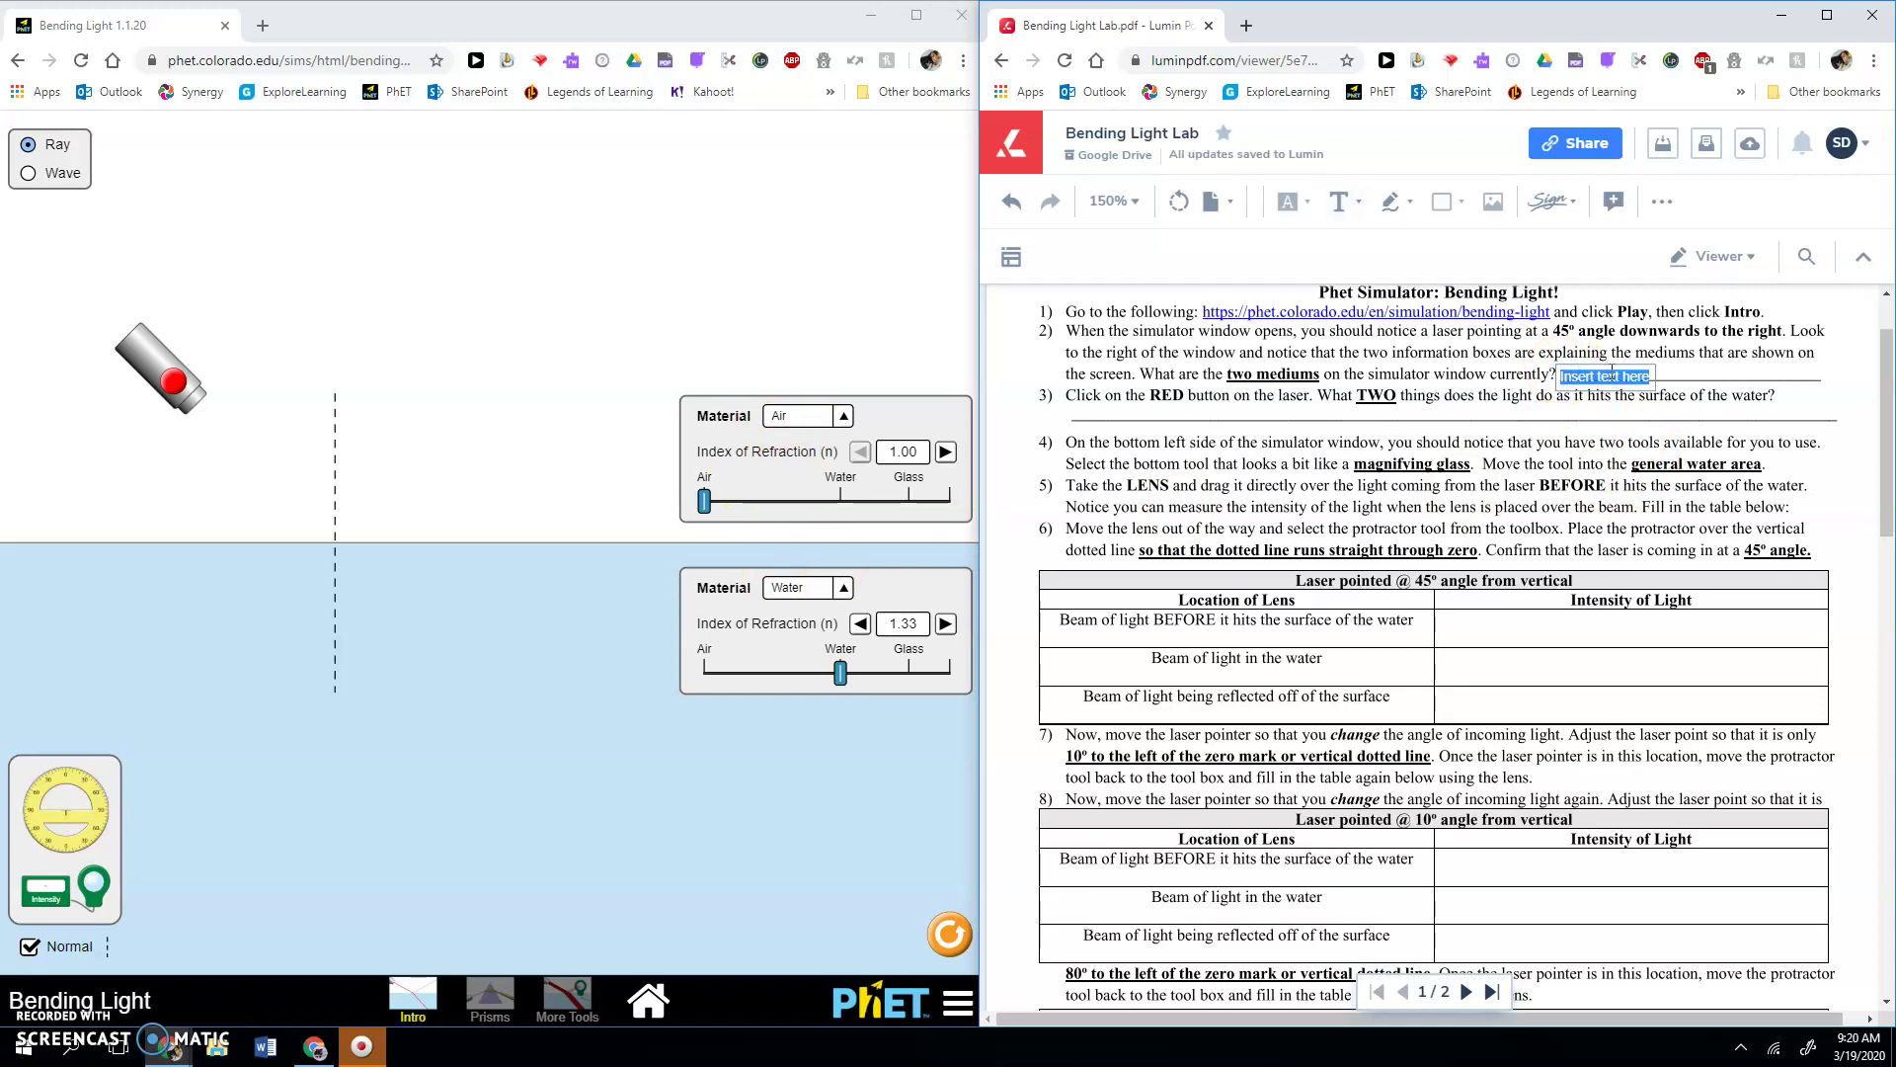
type("and Water")
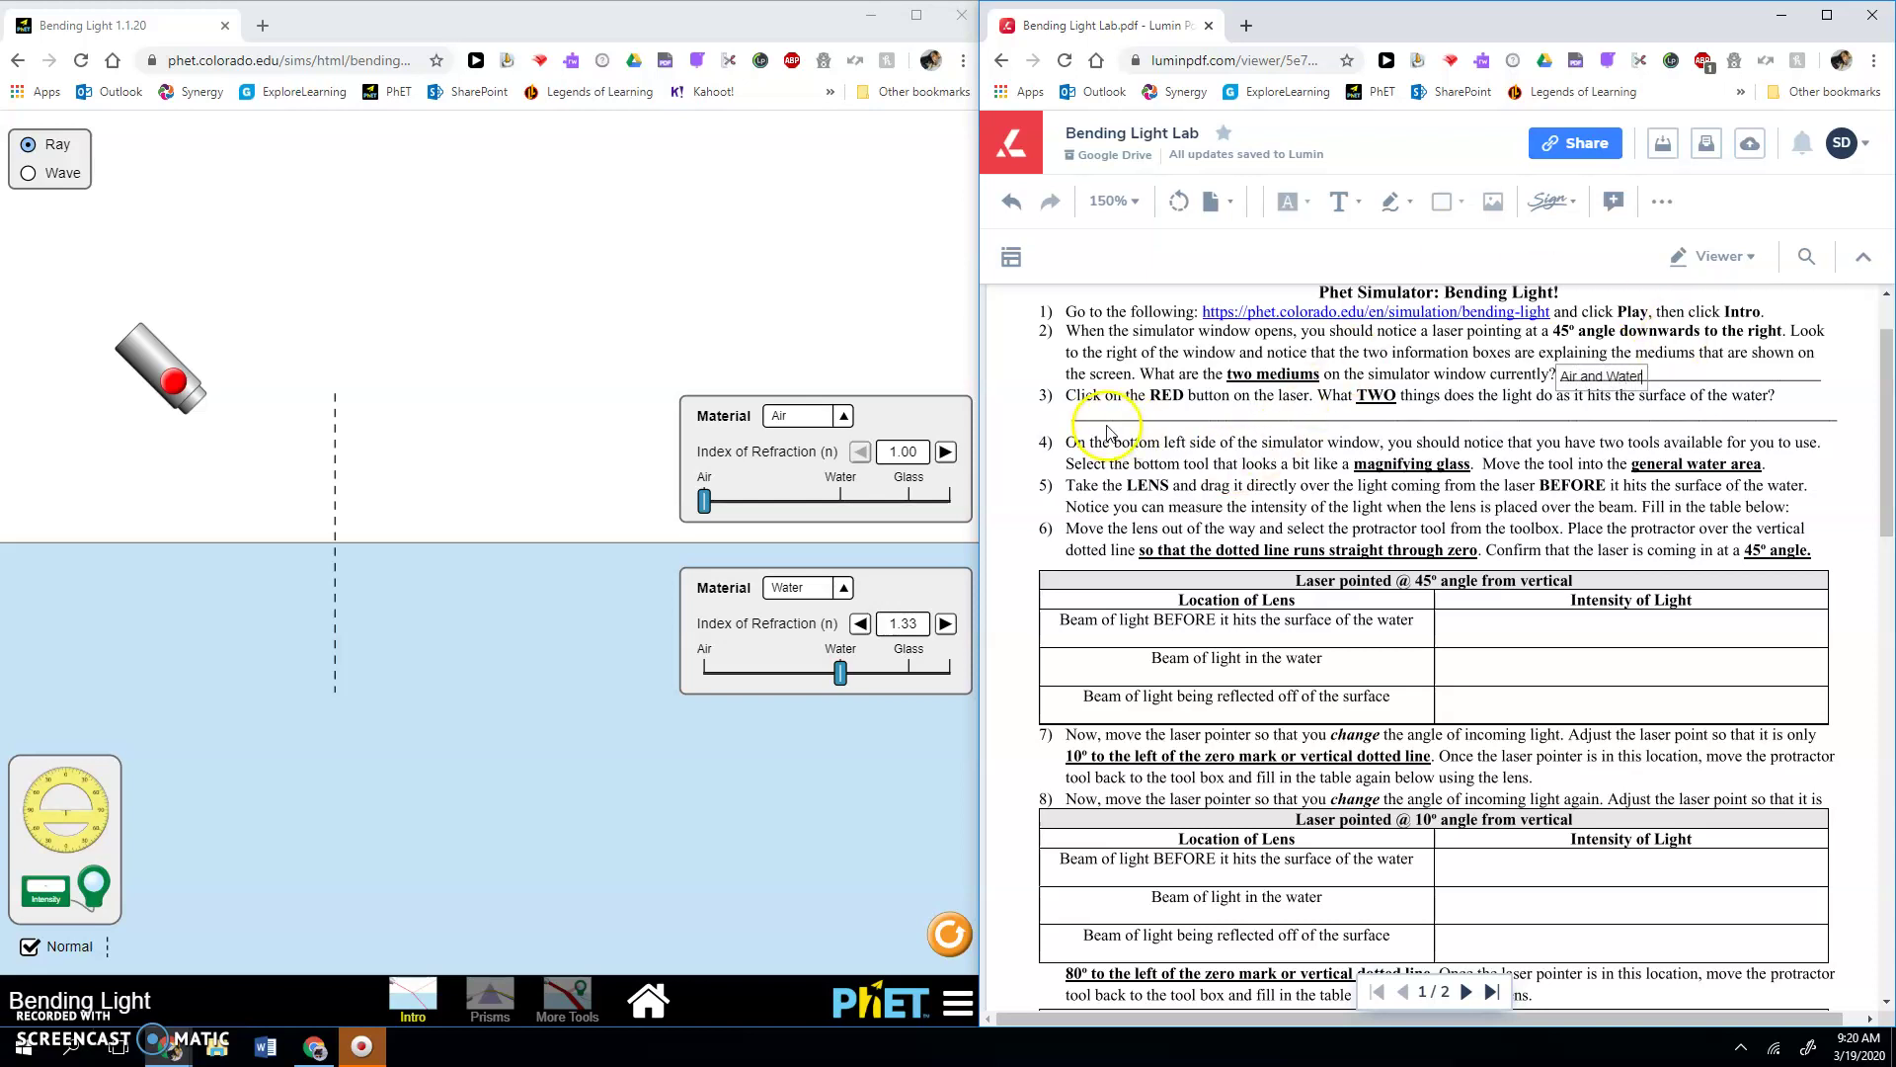
left_click(1075, 402)
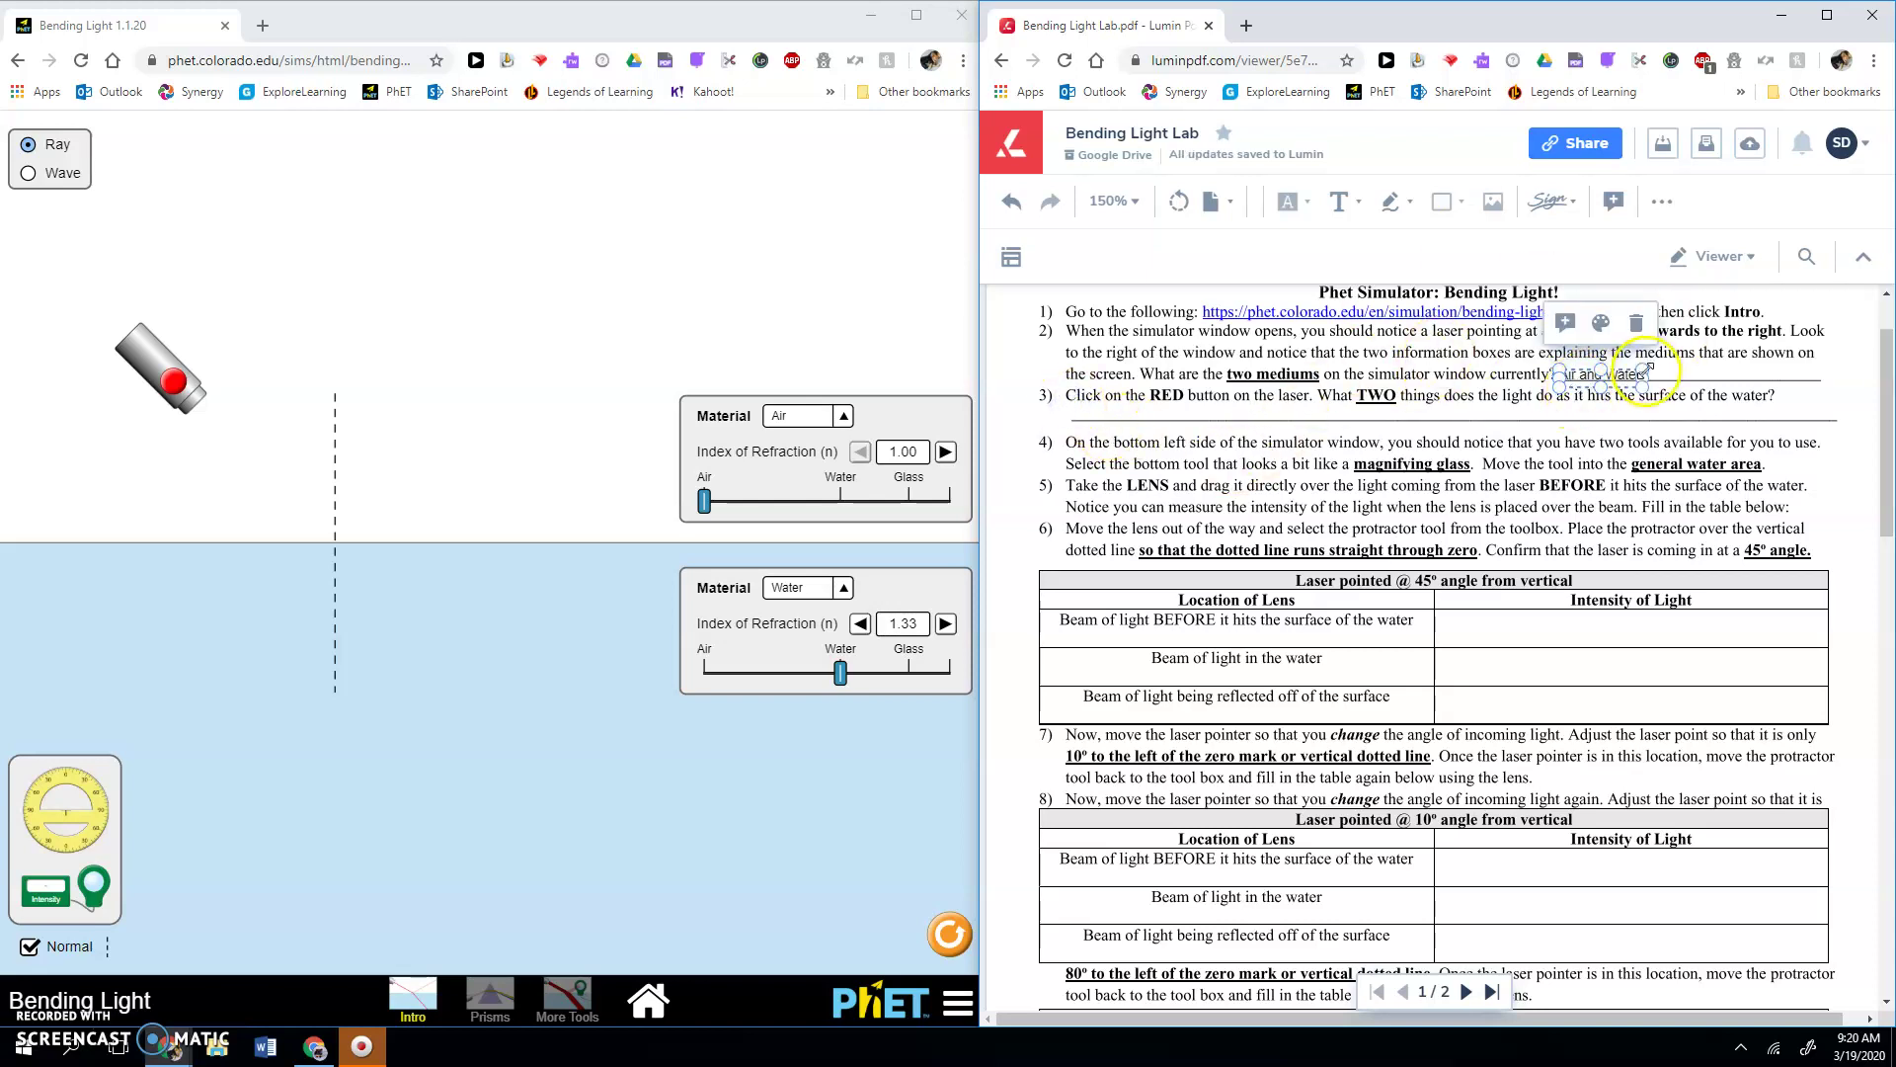
left_click_drag(1645, 372, 1664, 370)
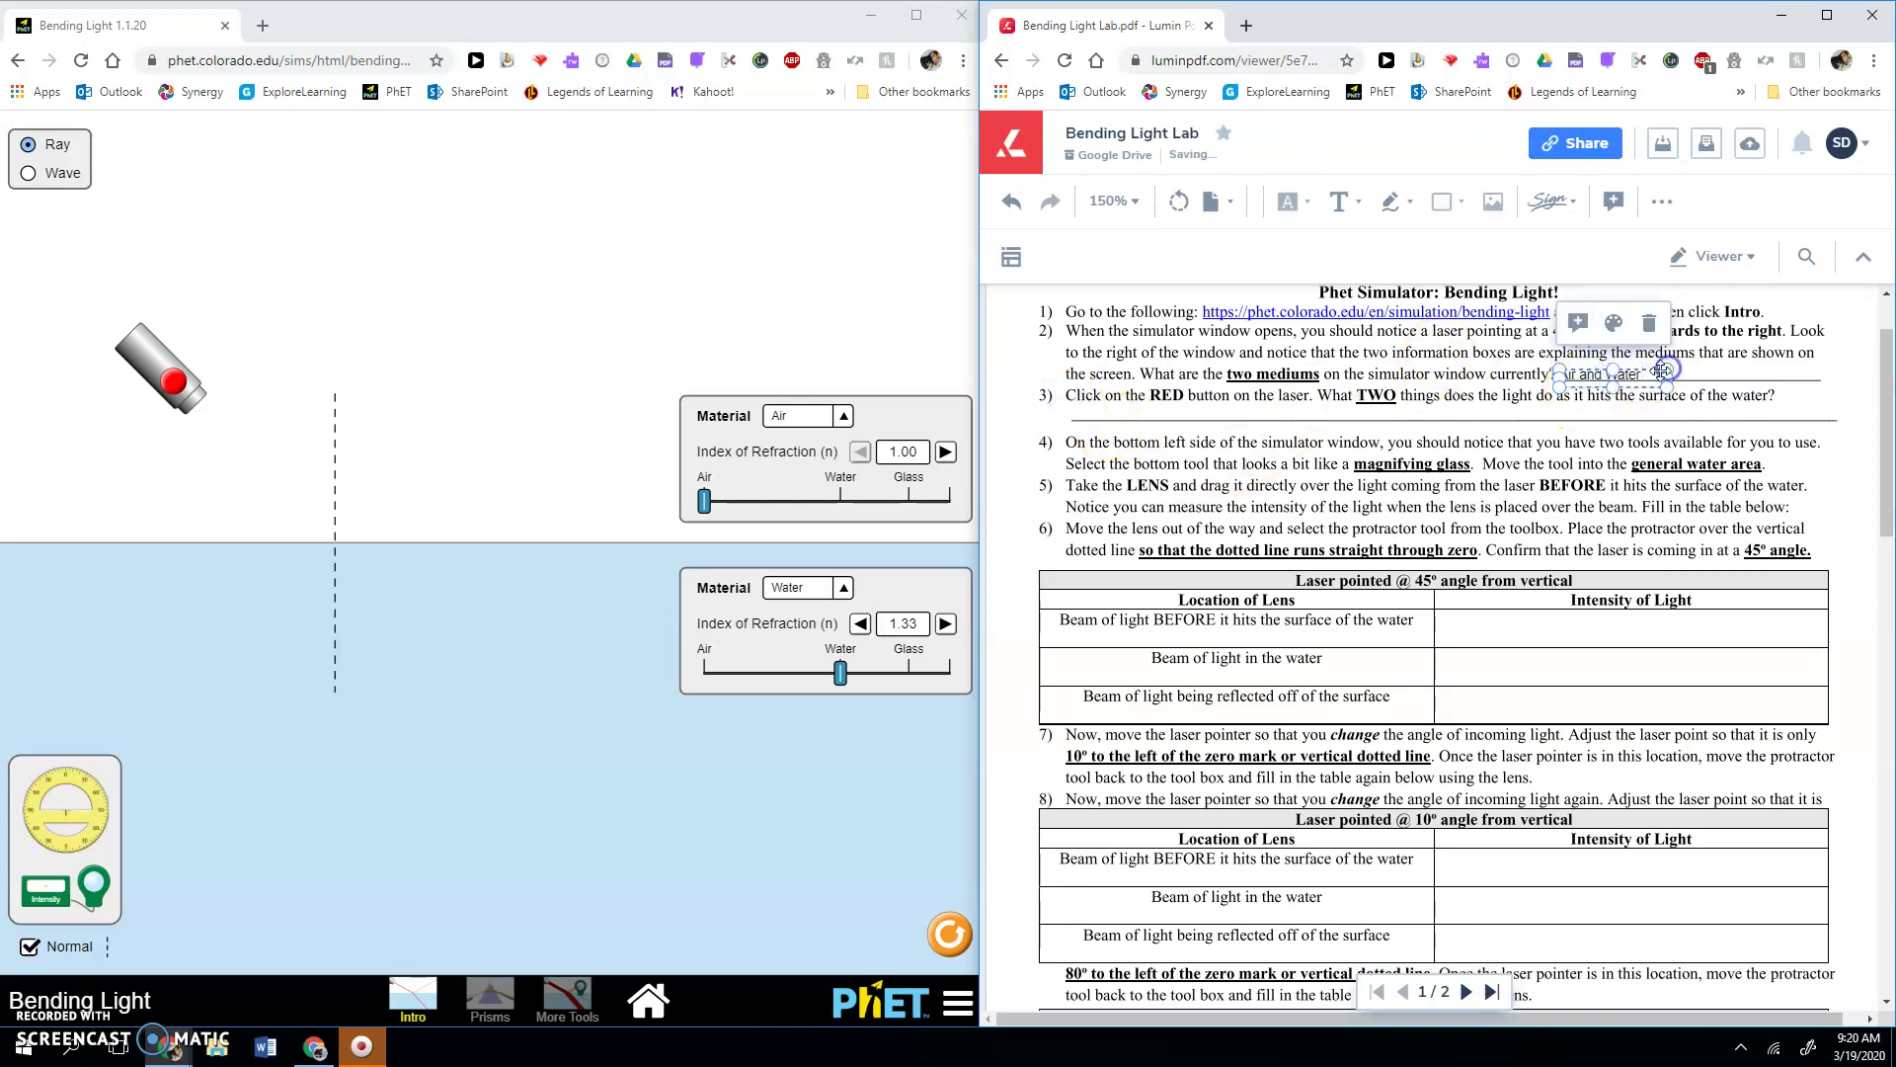
left_click(1412, 449)
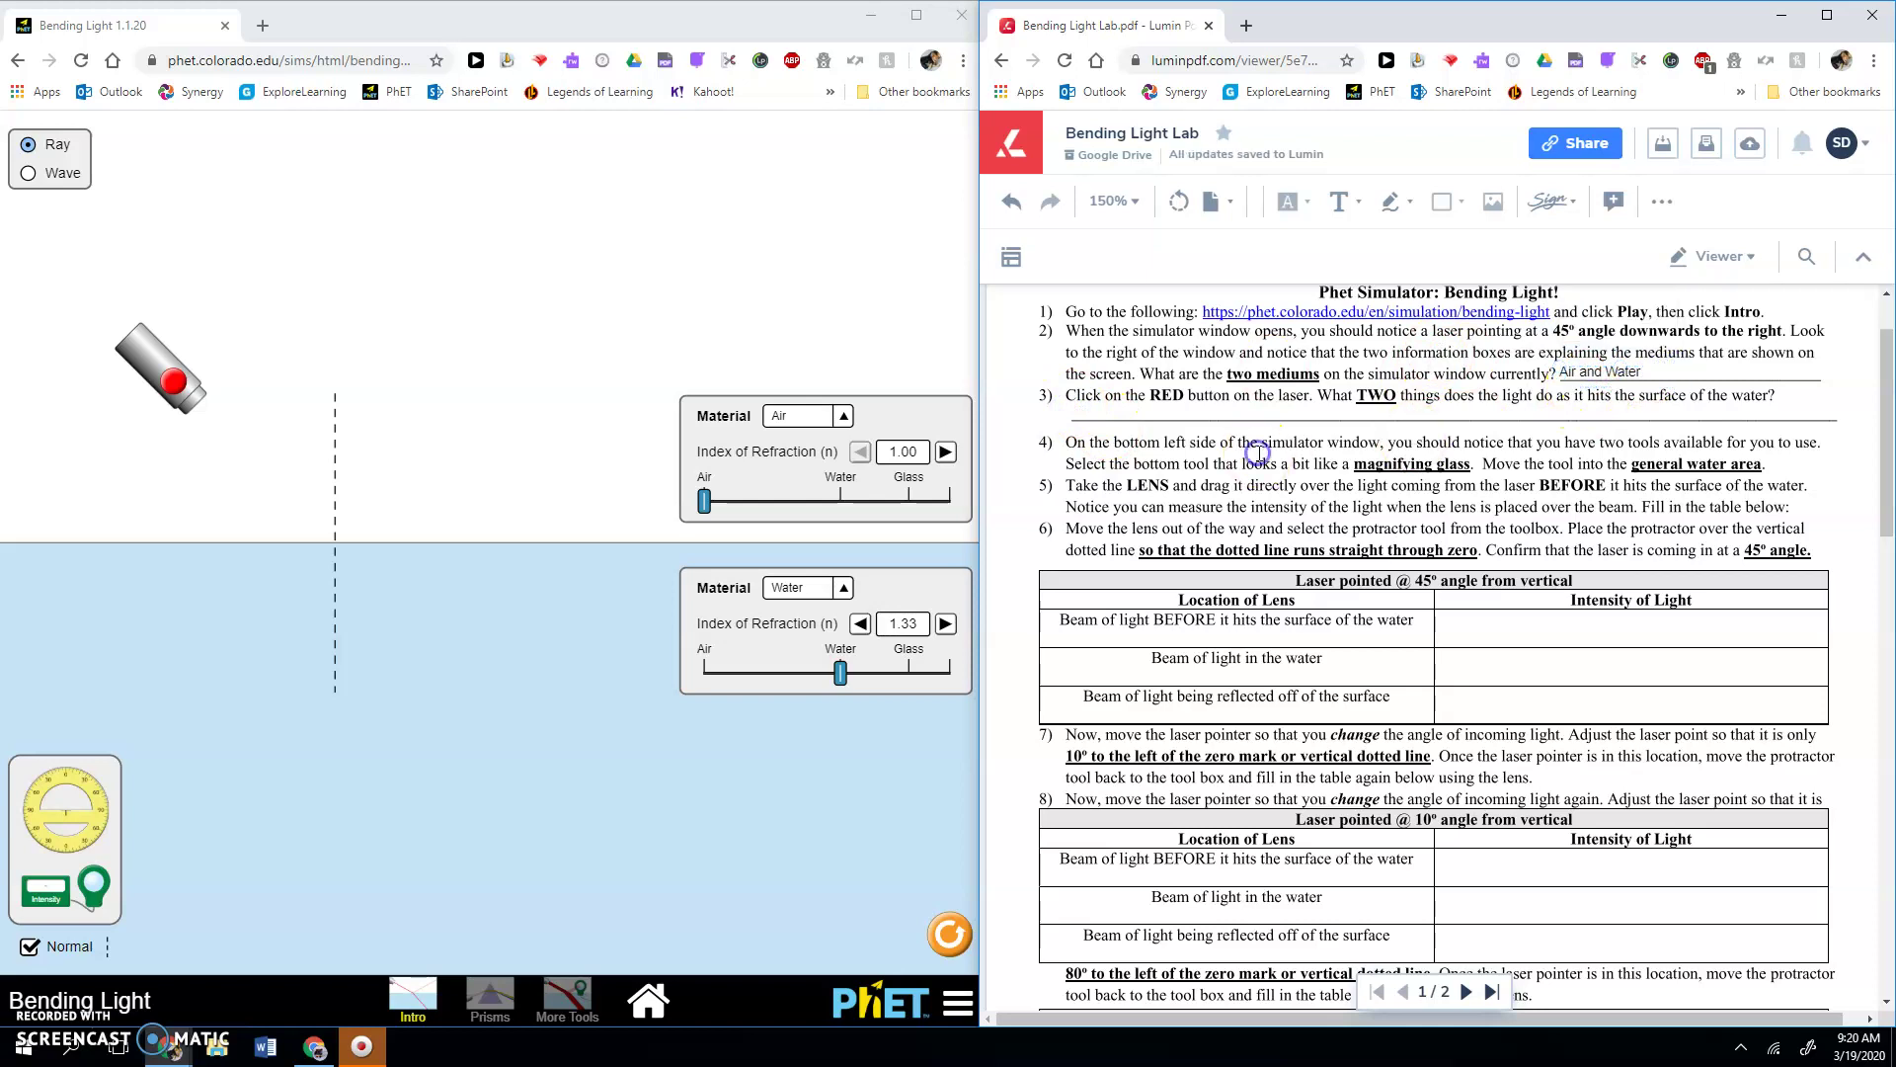
left_click(1566, 374)
Select the 'Air and Water' phrase inside the question 2 answer box.
left_click(1354, 212)
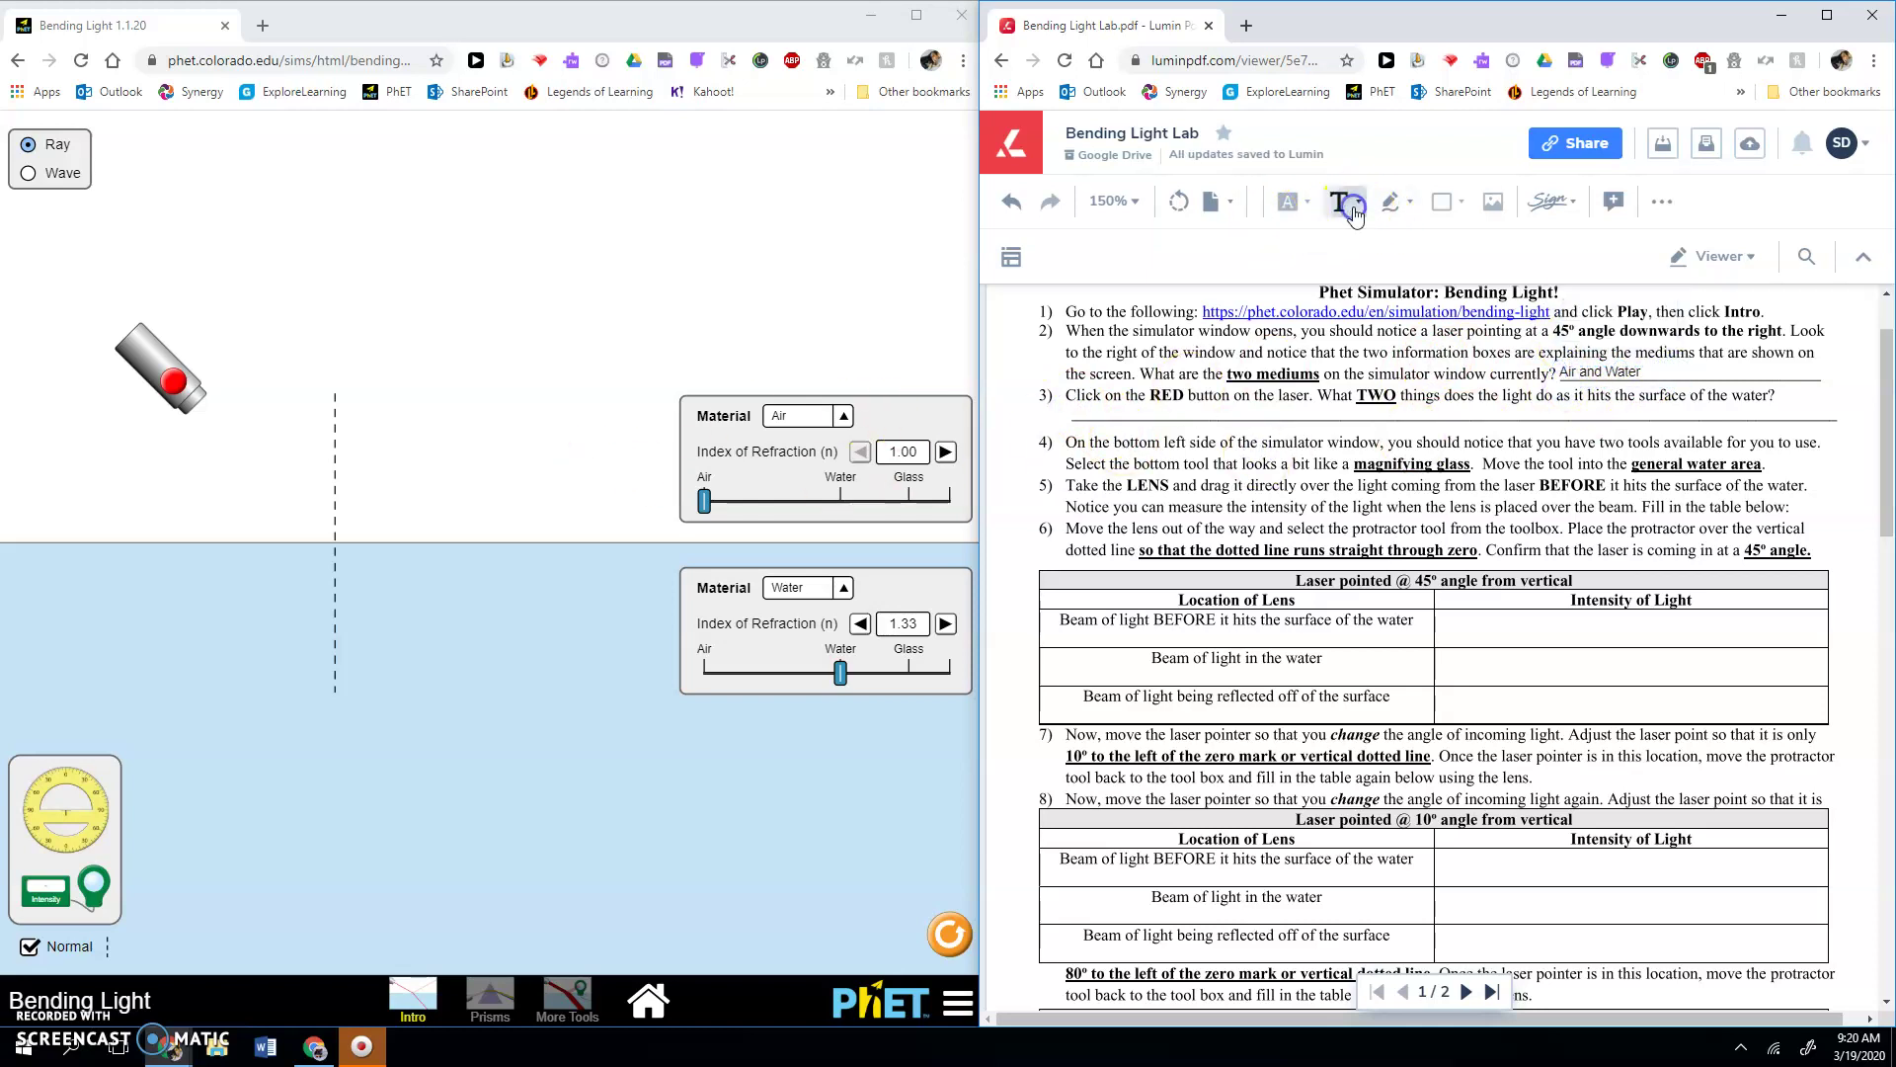
left_click(1354, 212)
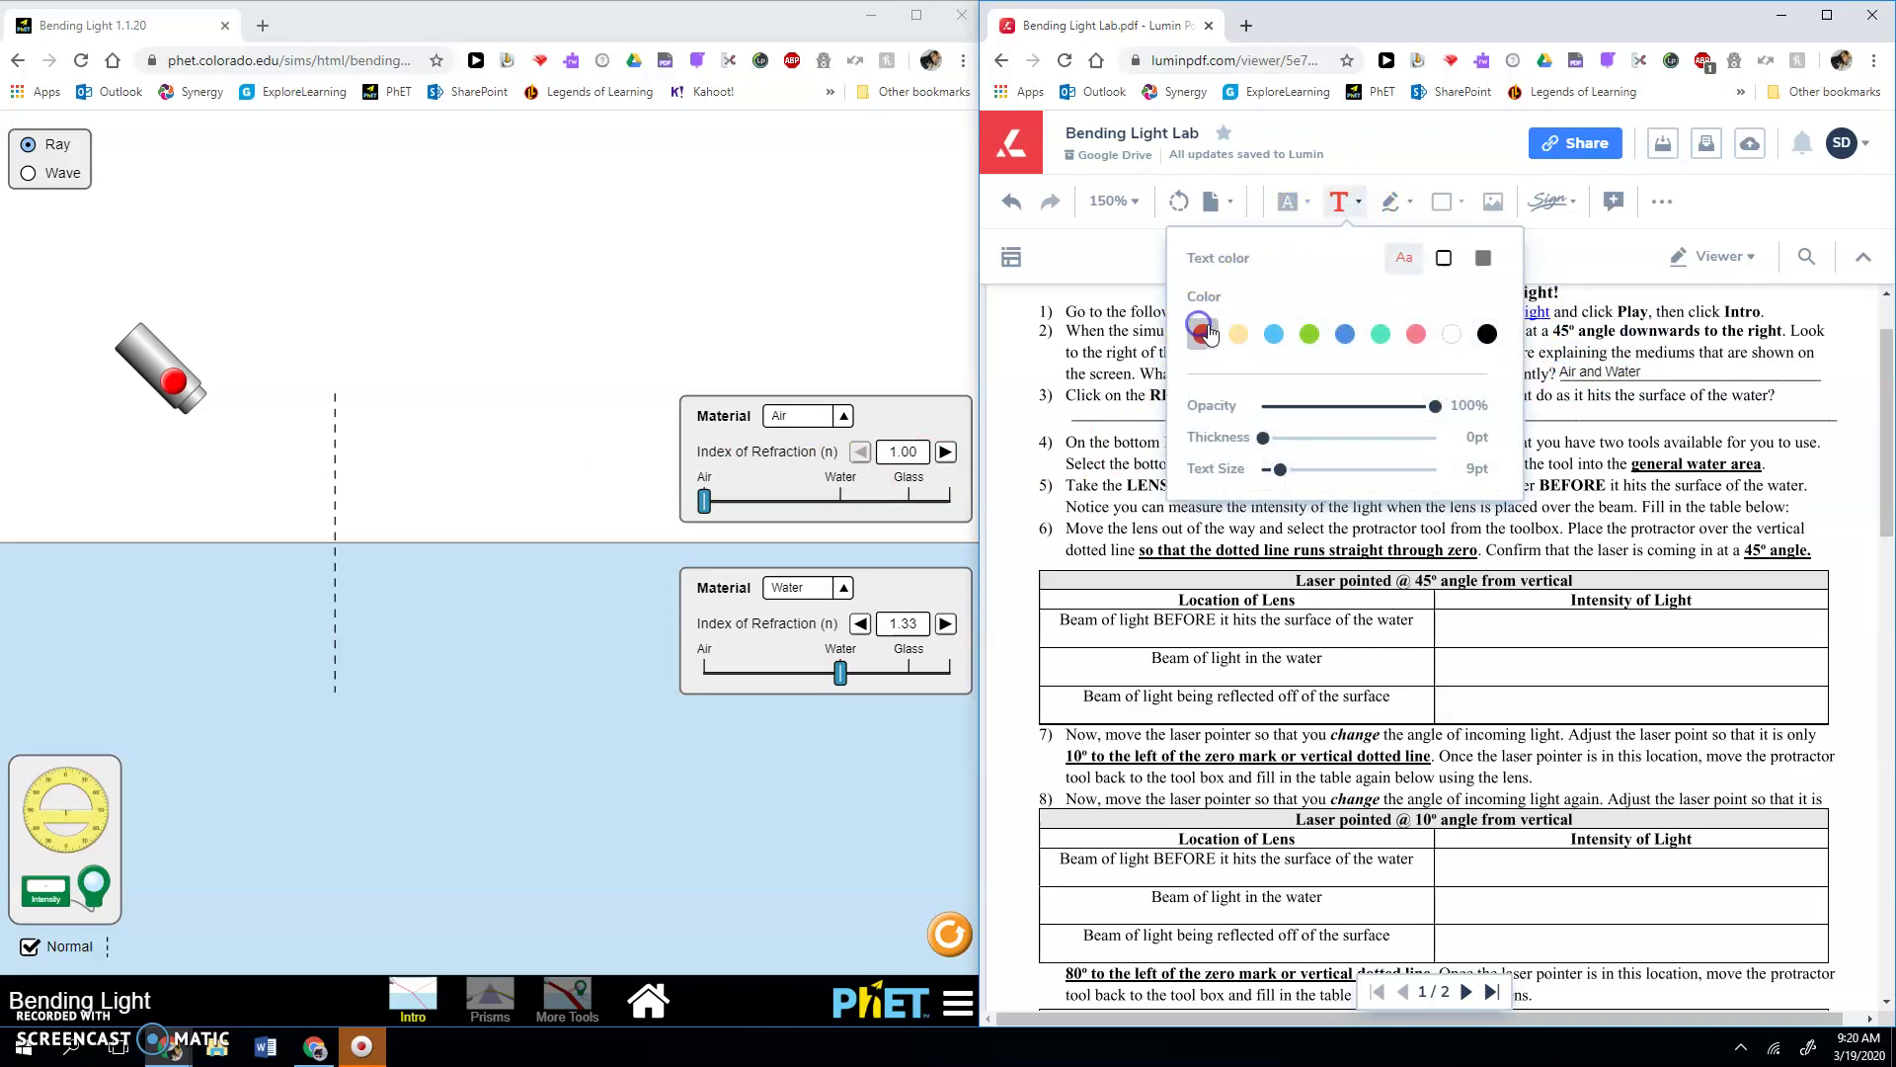
left_click(1641, 379)
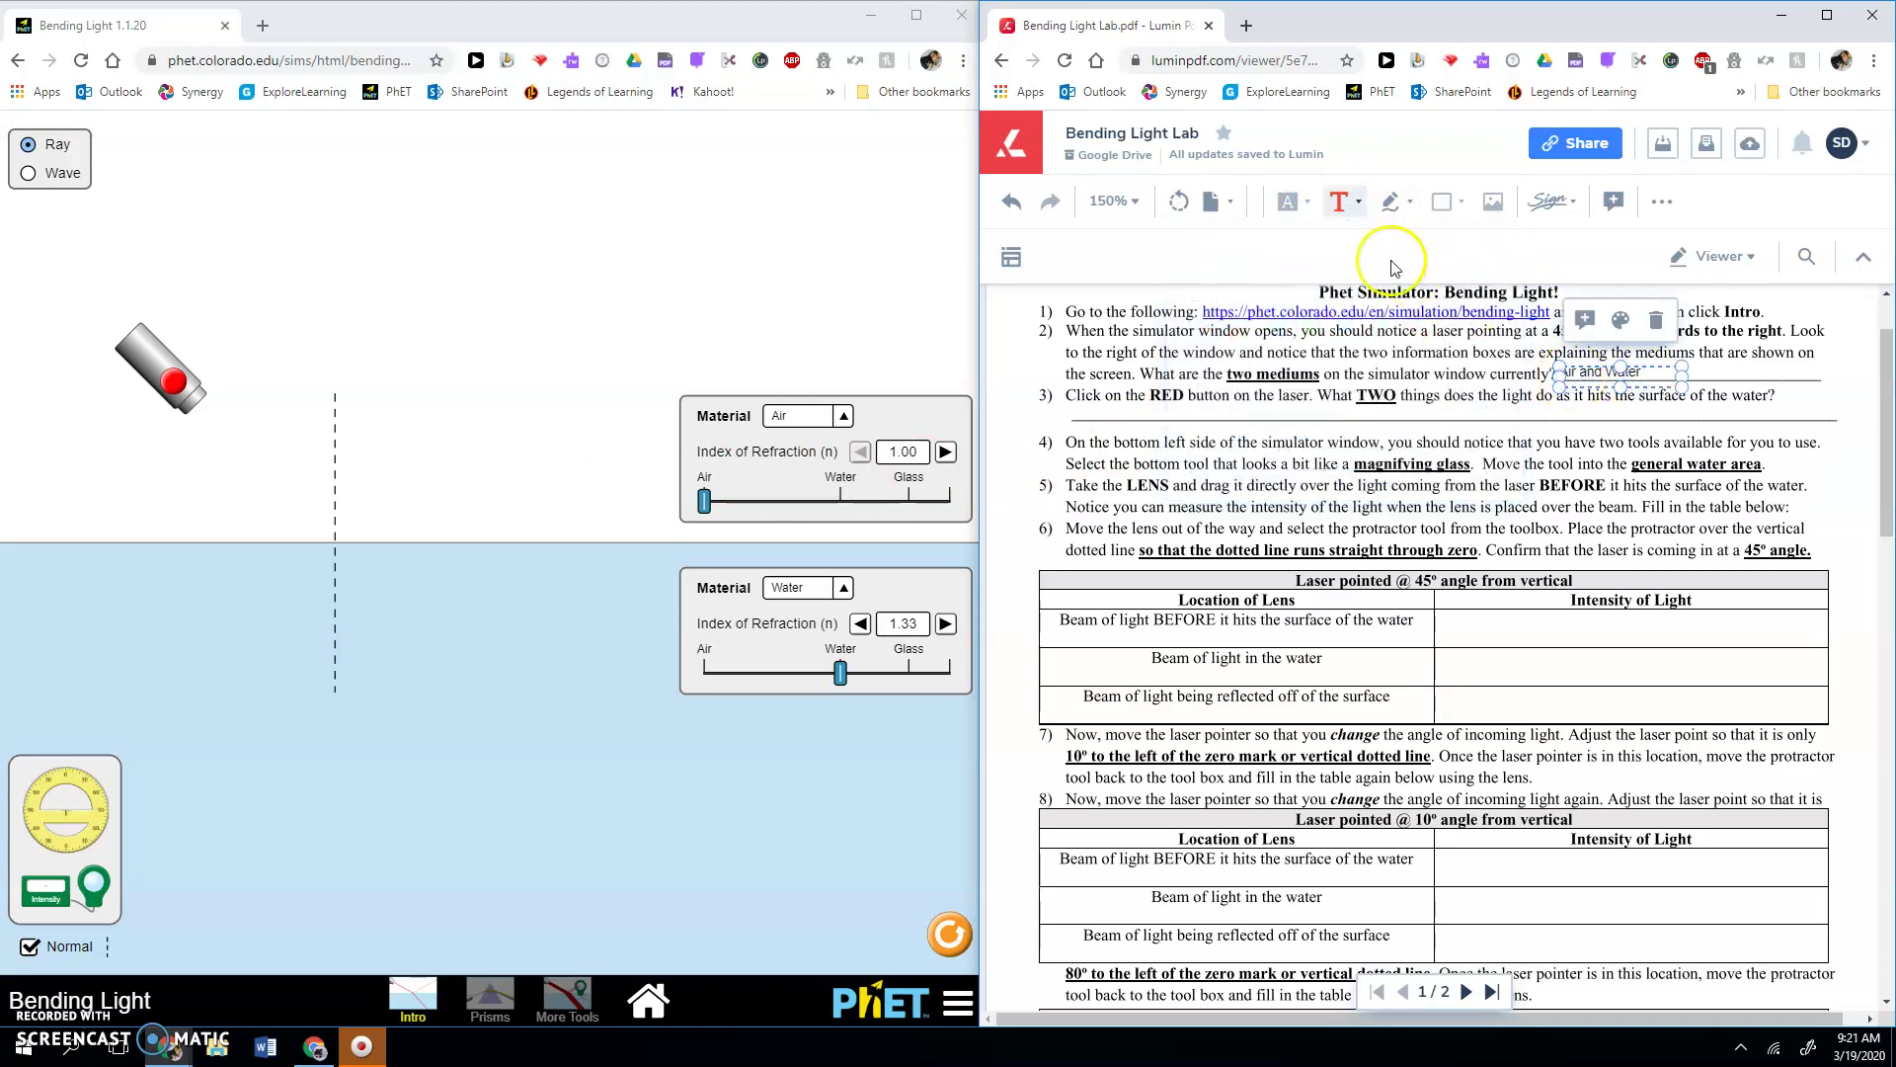
left_click(1337, 209)
left_click(1643, 373)
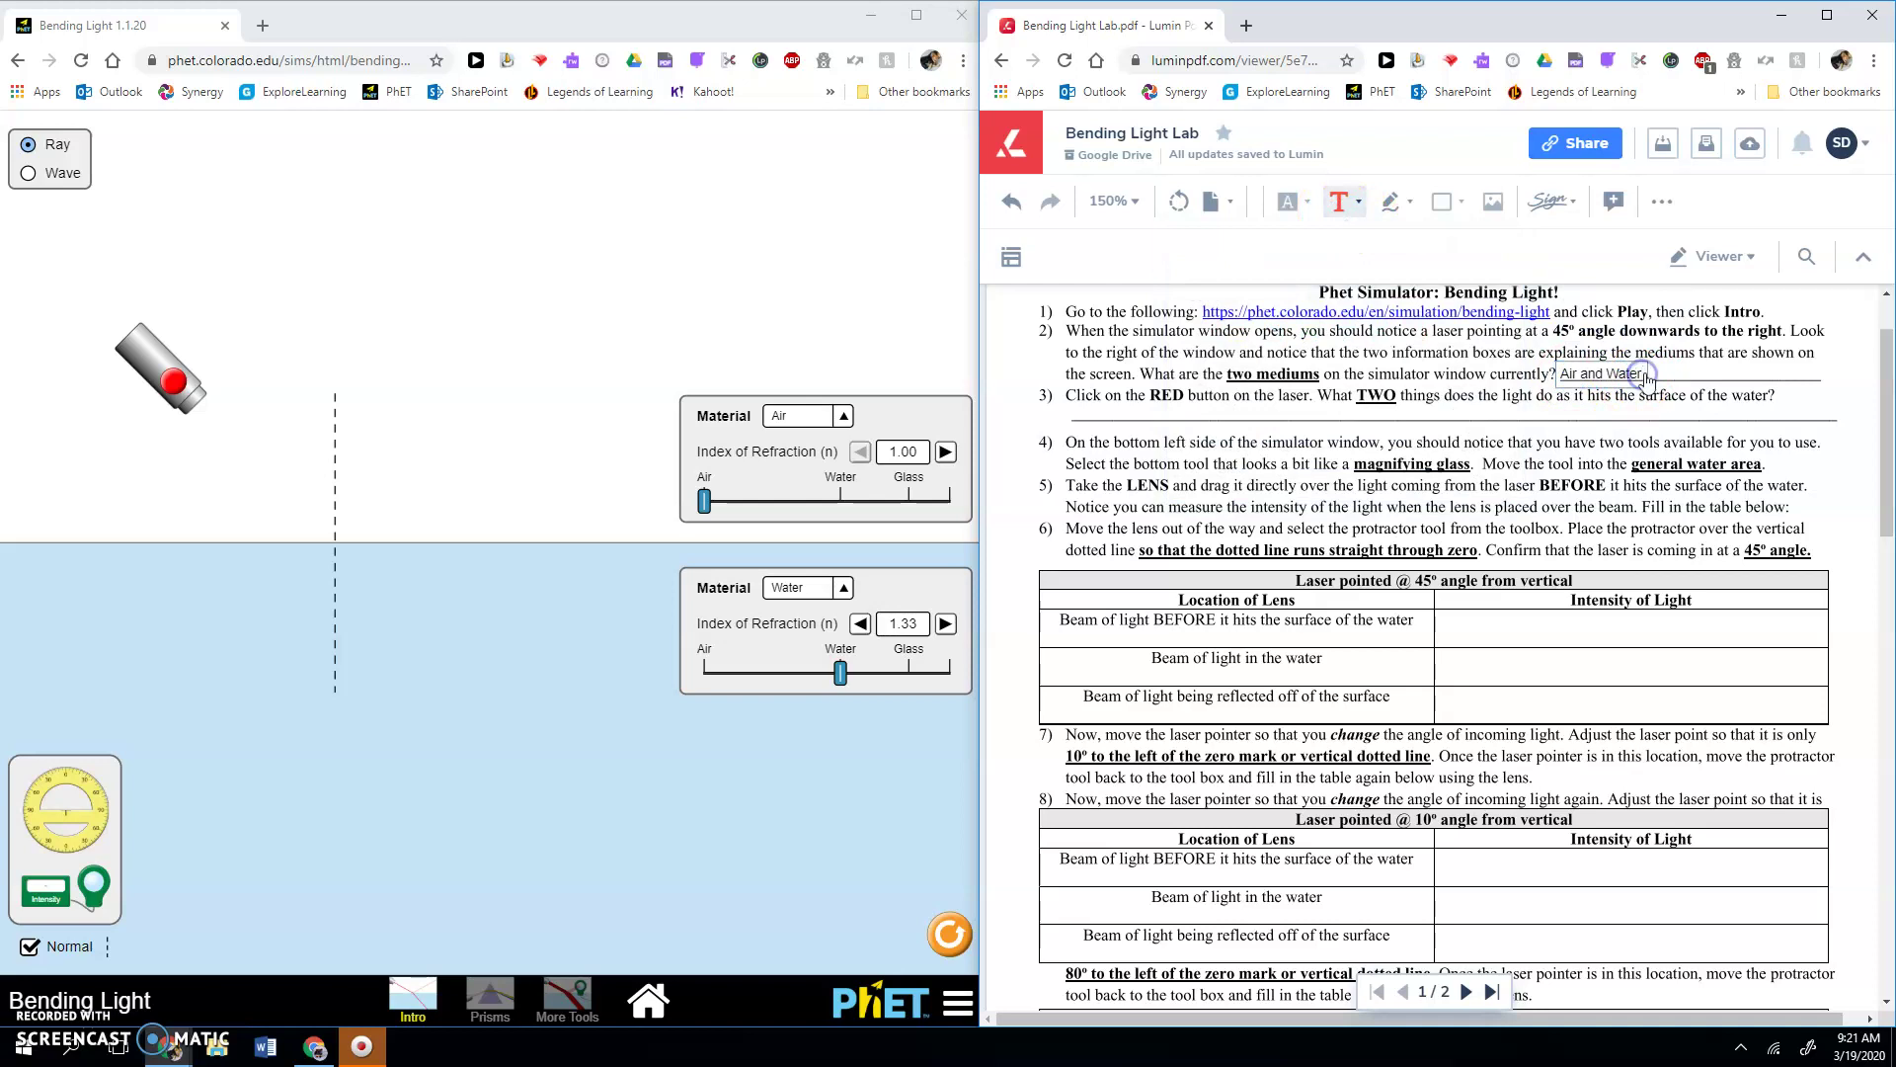
left_click(1634, 373)
left_click(1630, 374)
left_click_drag(1569, 376, 1557, 376)
Recolour the 'Air and Water' answer red.
left_click(1339, 201)
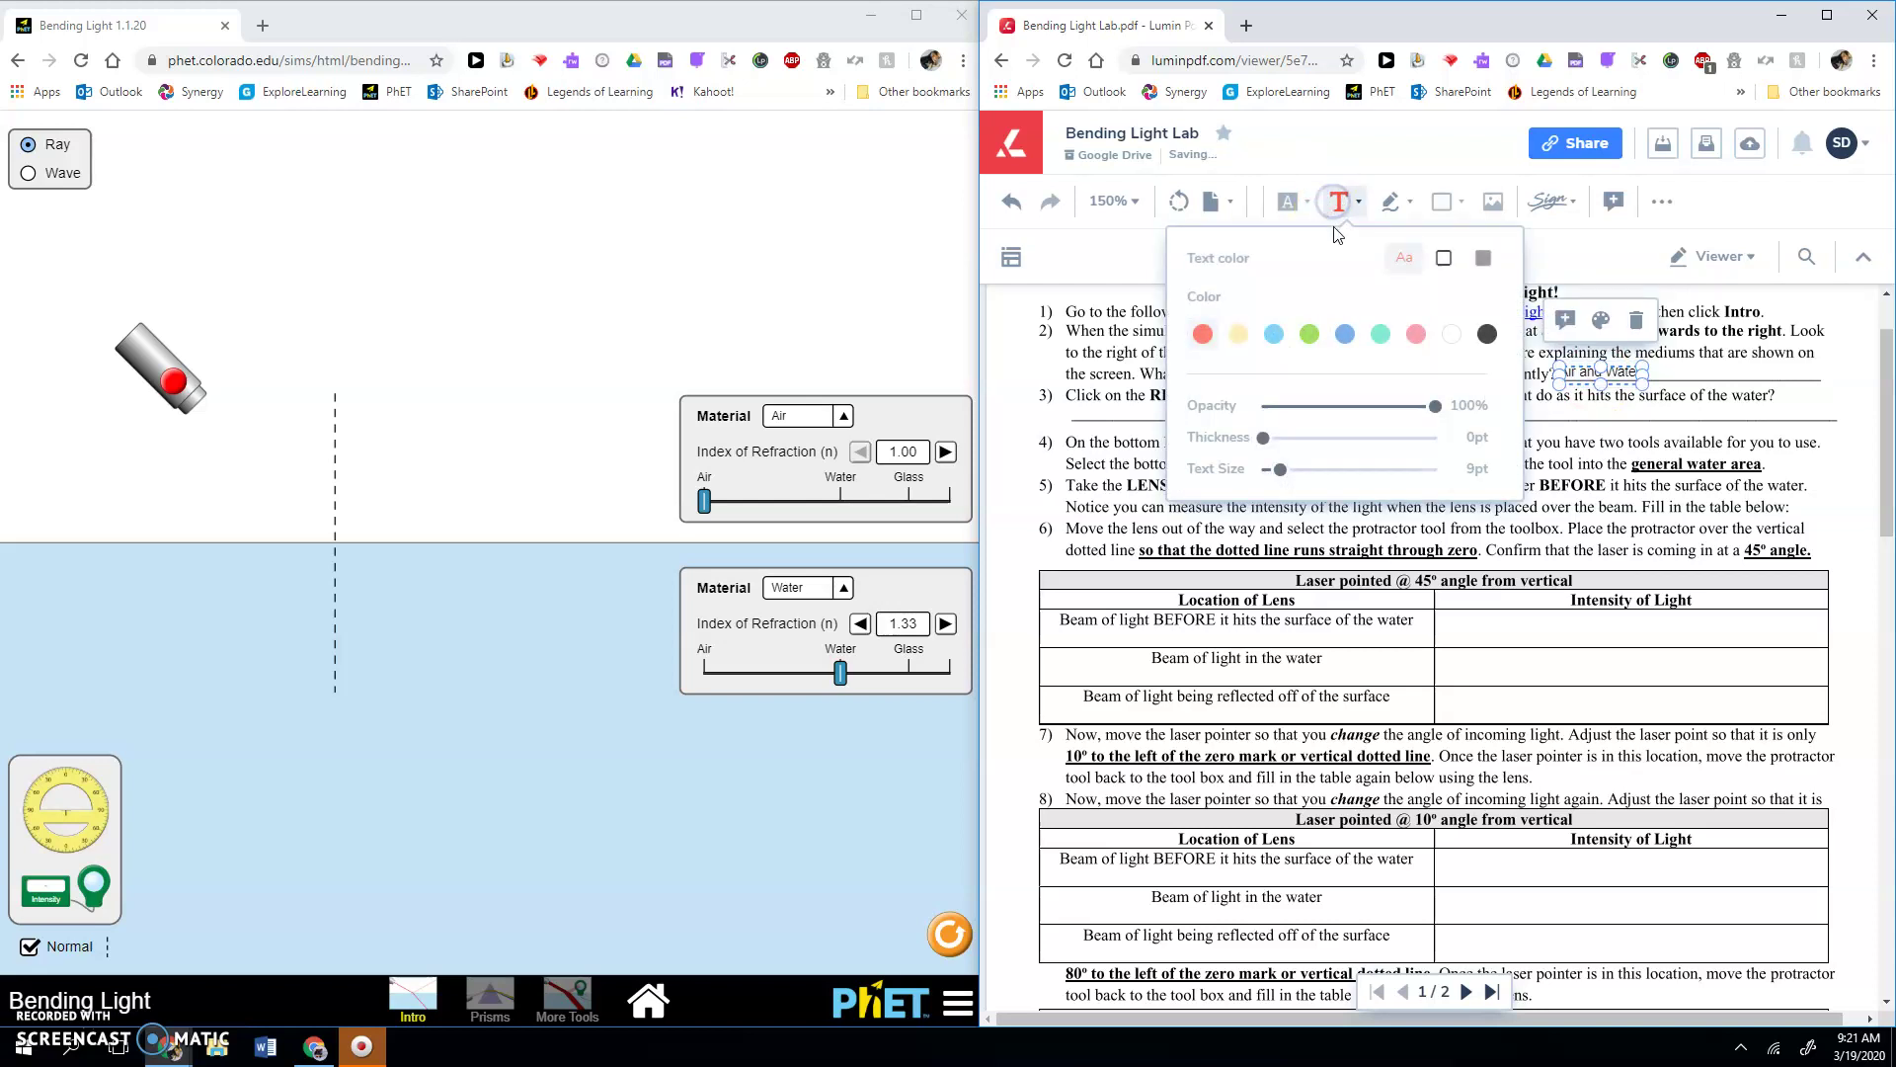
left_click(1610, 373)
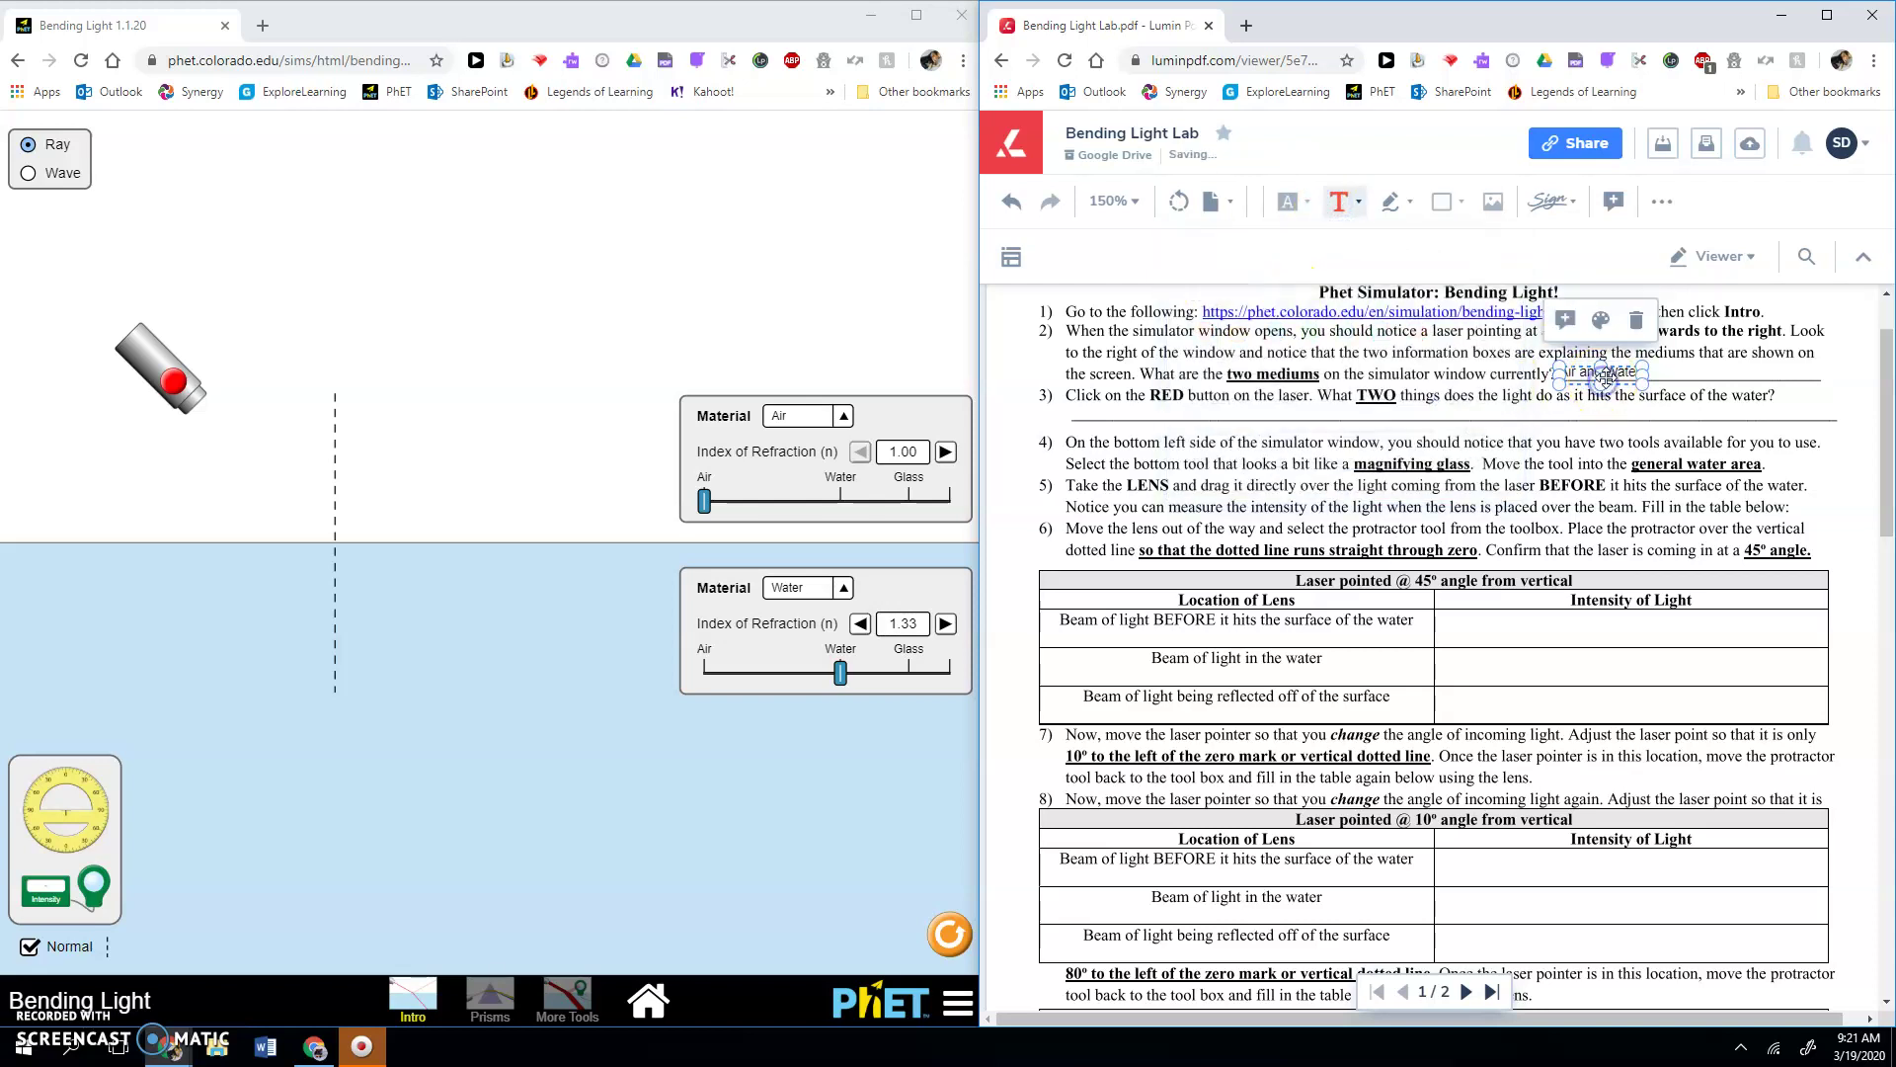
left_click(1601, 319)
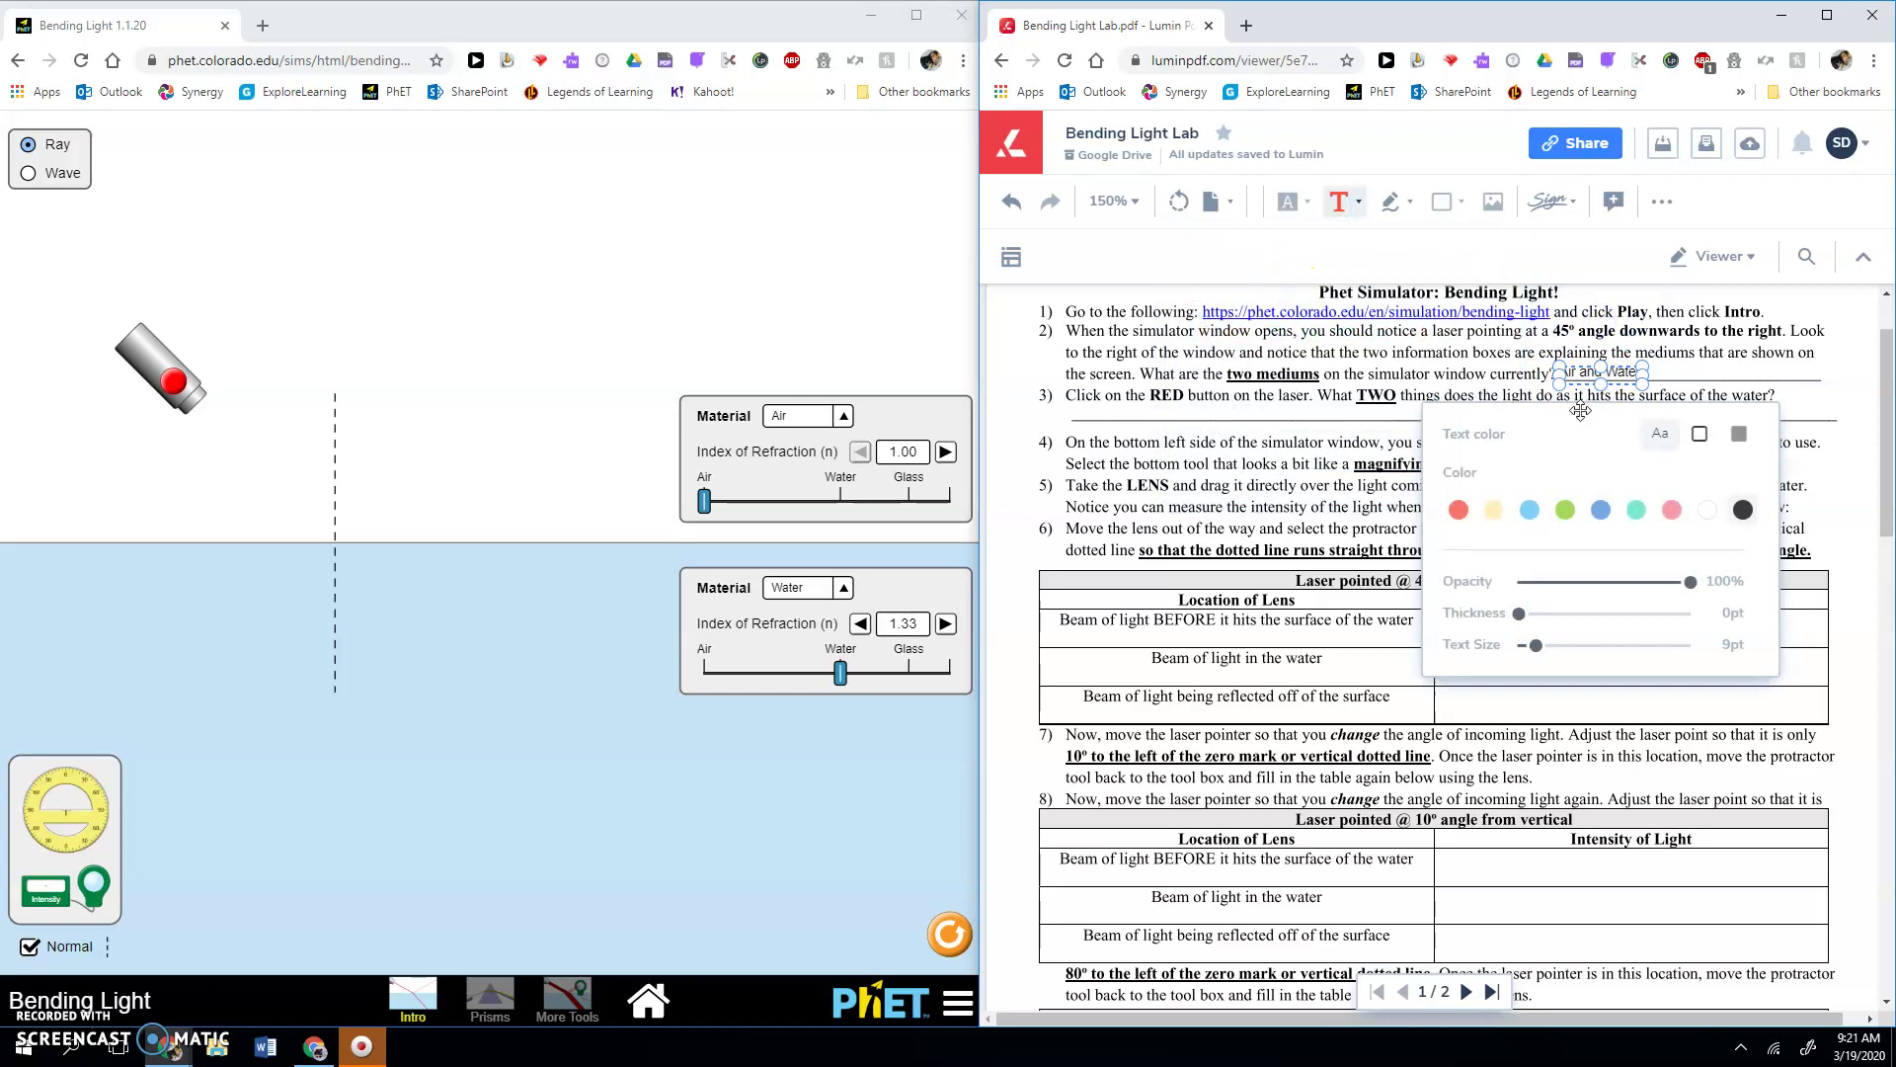
left_click(1457, 509)
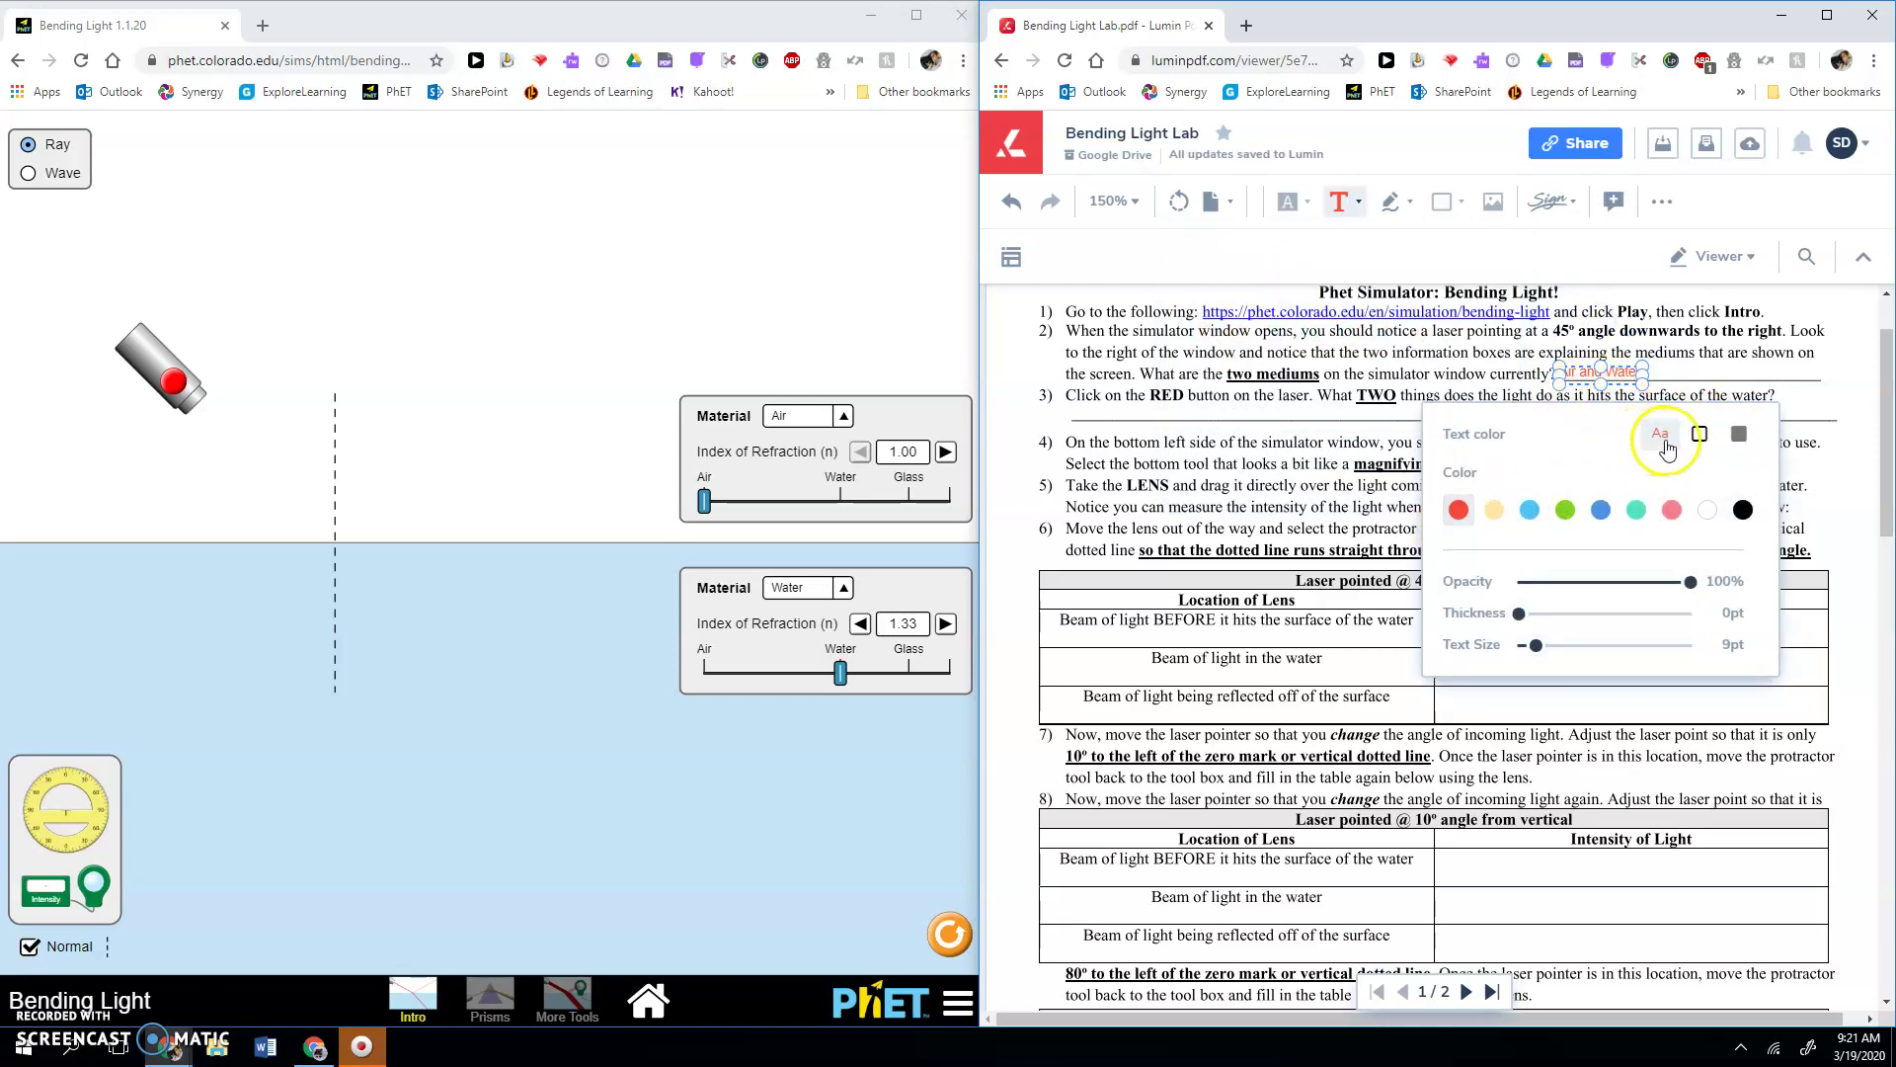
left_click(1605, 378)
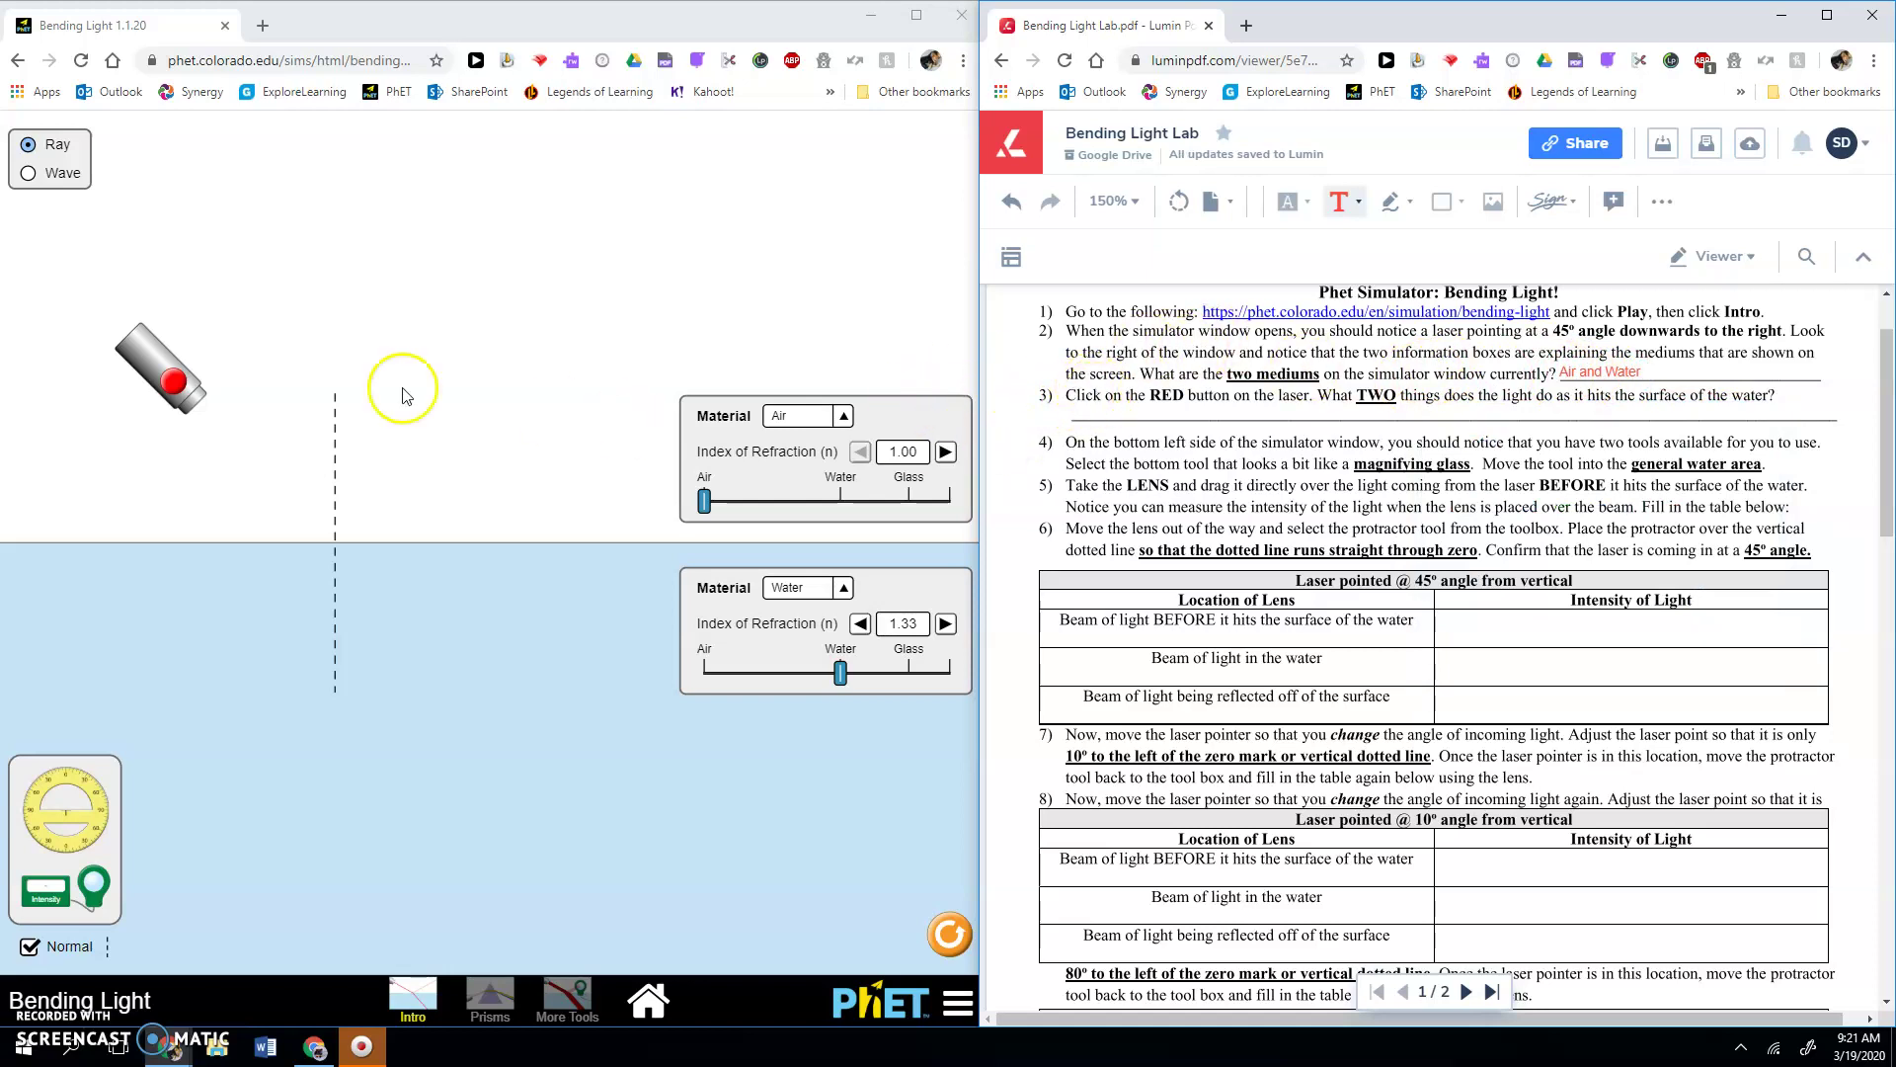
Turn on the laser so its beam reflects off and bends into the water.
left_click(173, 381)
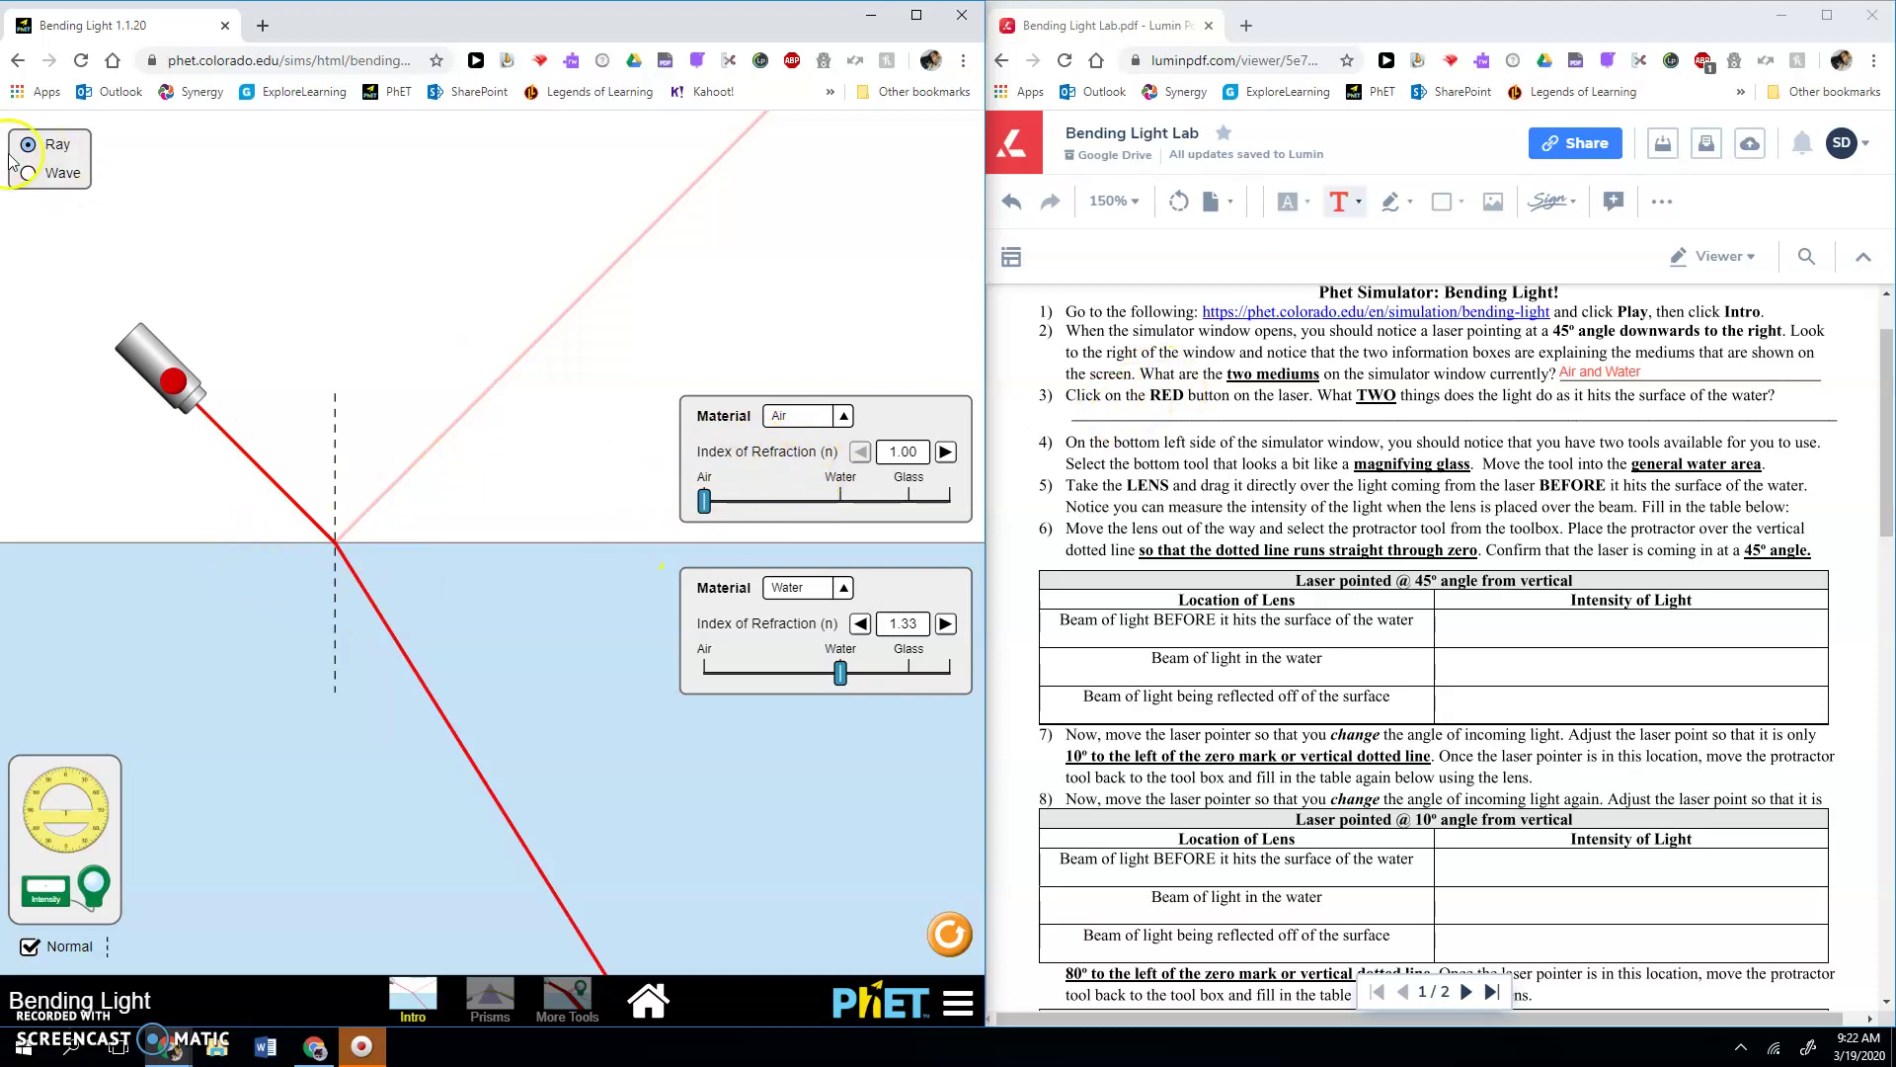
Write the red answer under question 3: light reflects off the water and bends entering it.
left_click(1081, 408)
left_click(1346, 202)
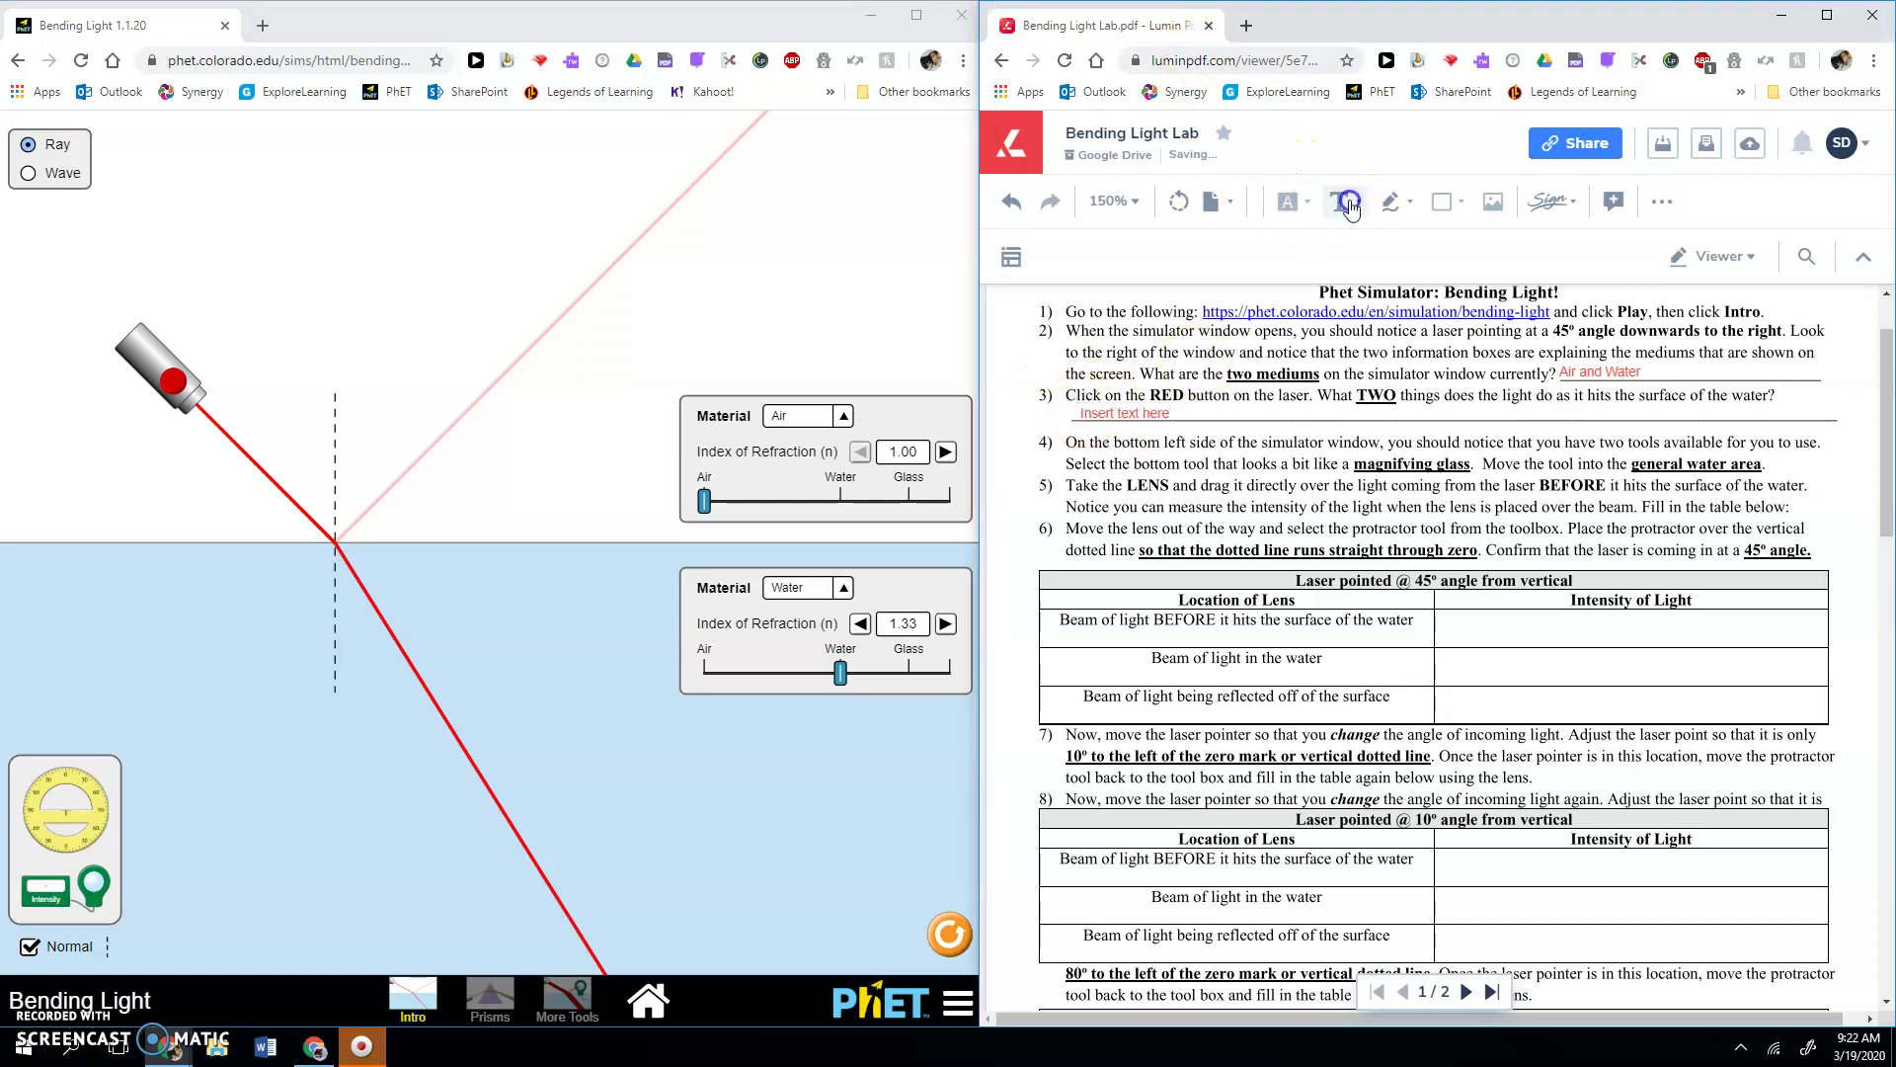
left_click(1113, 417)
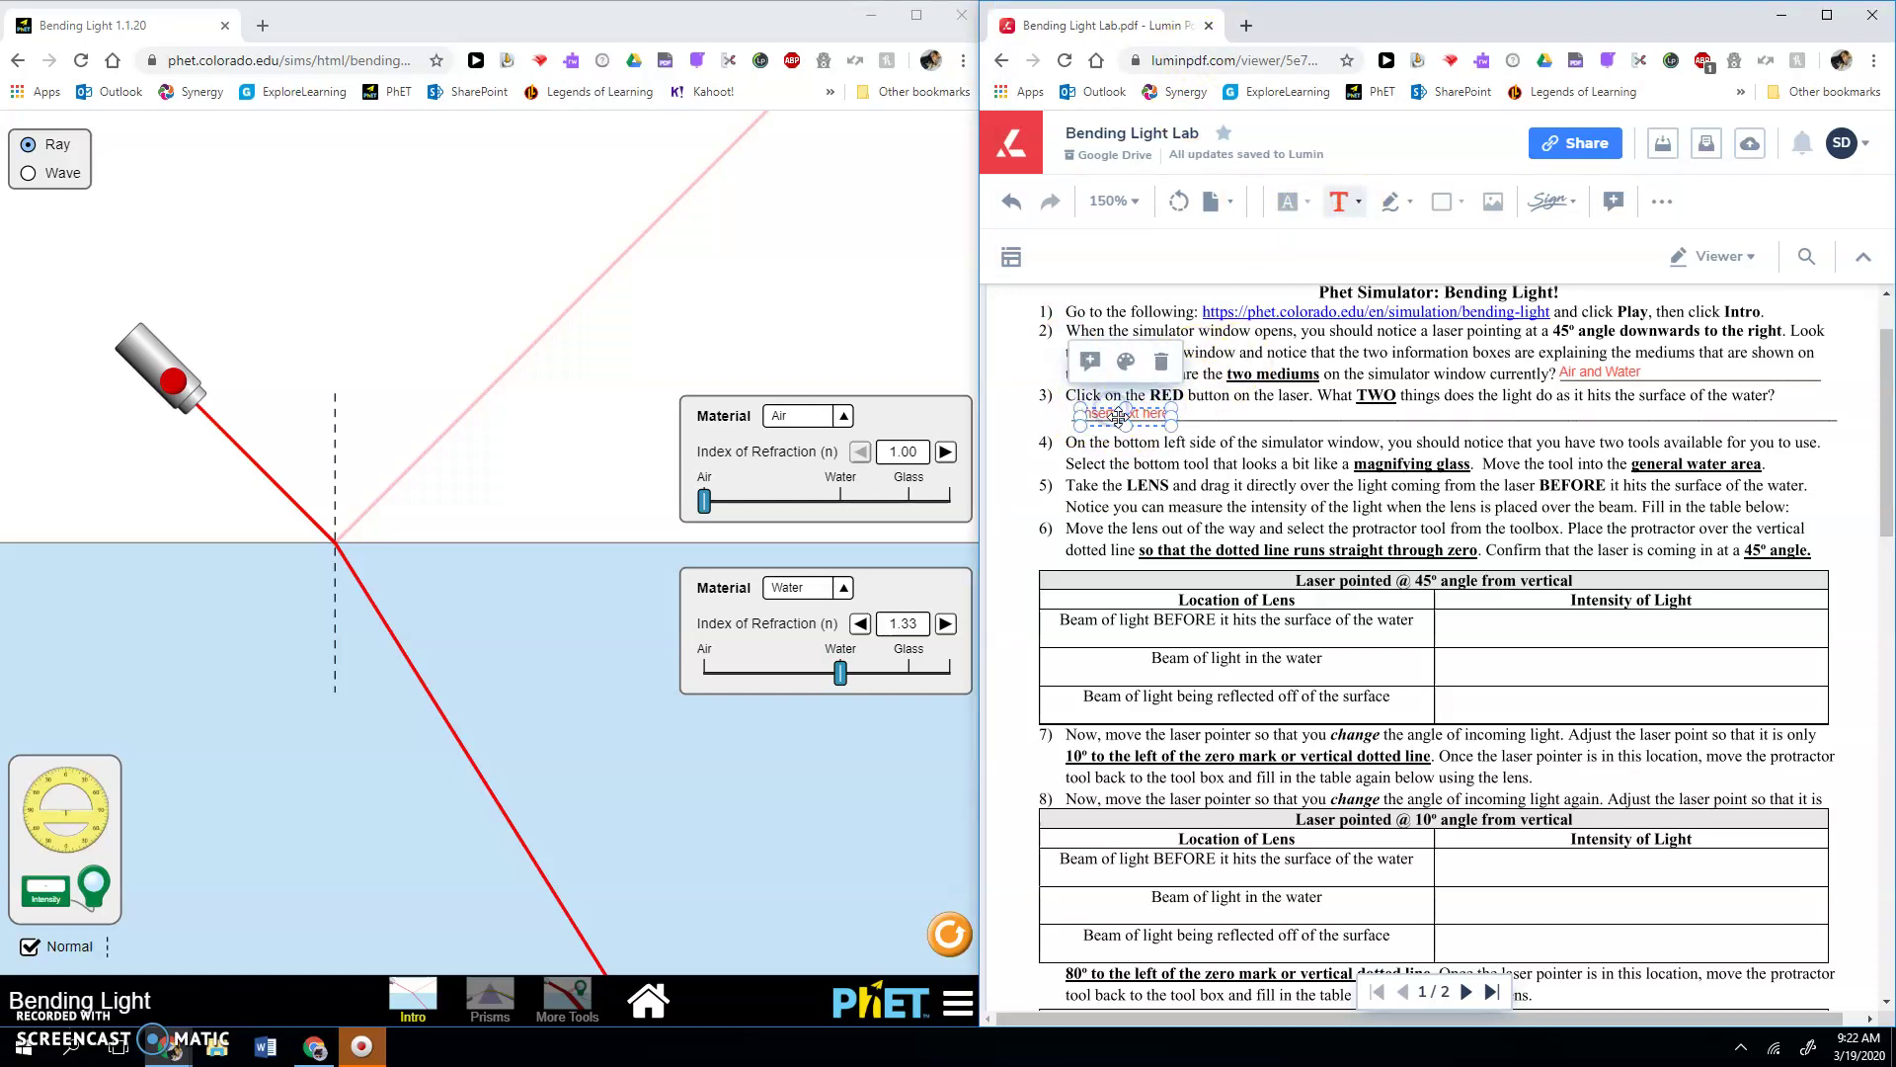
left_click(1113, 416)
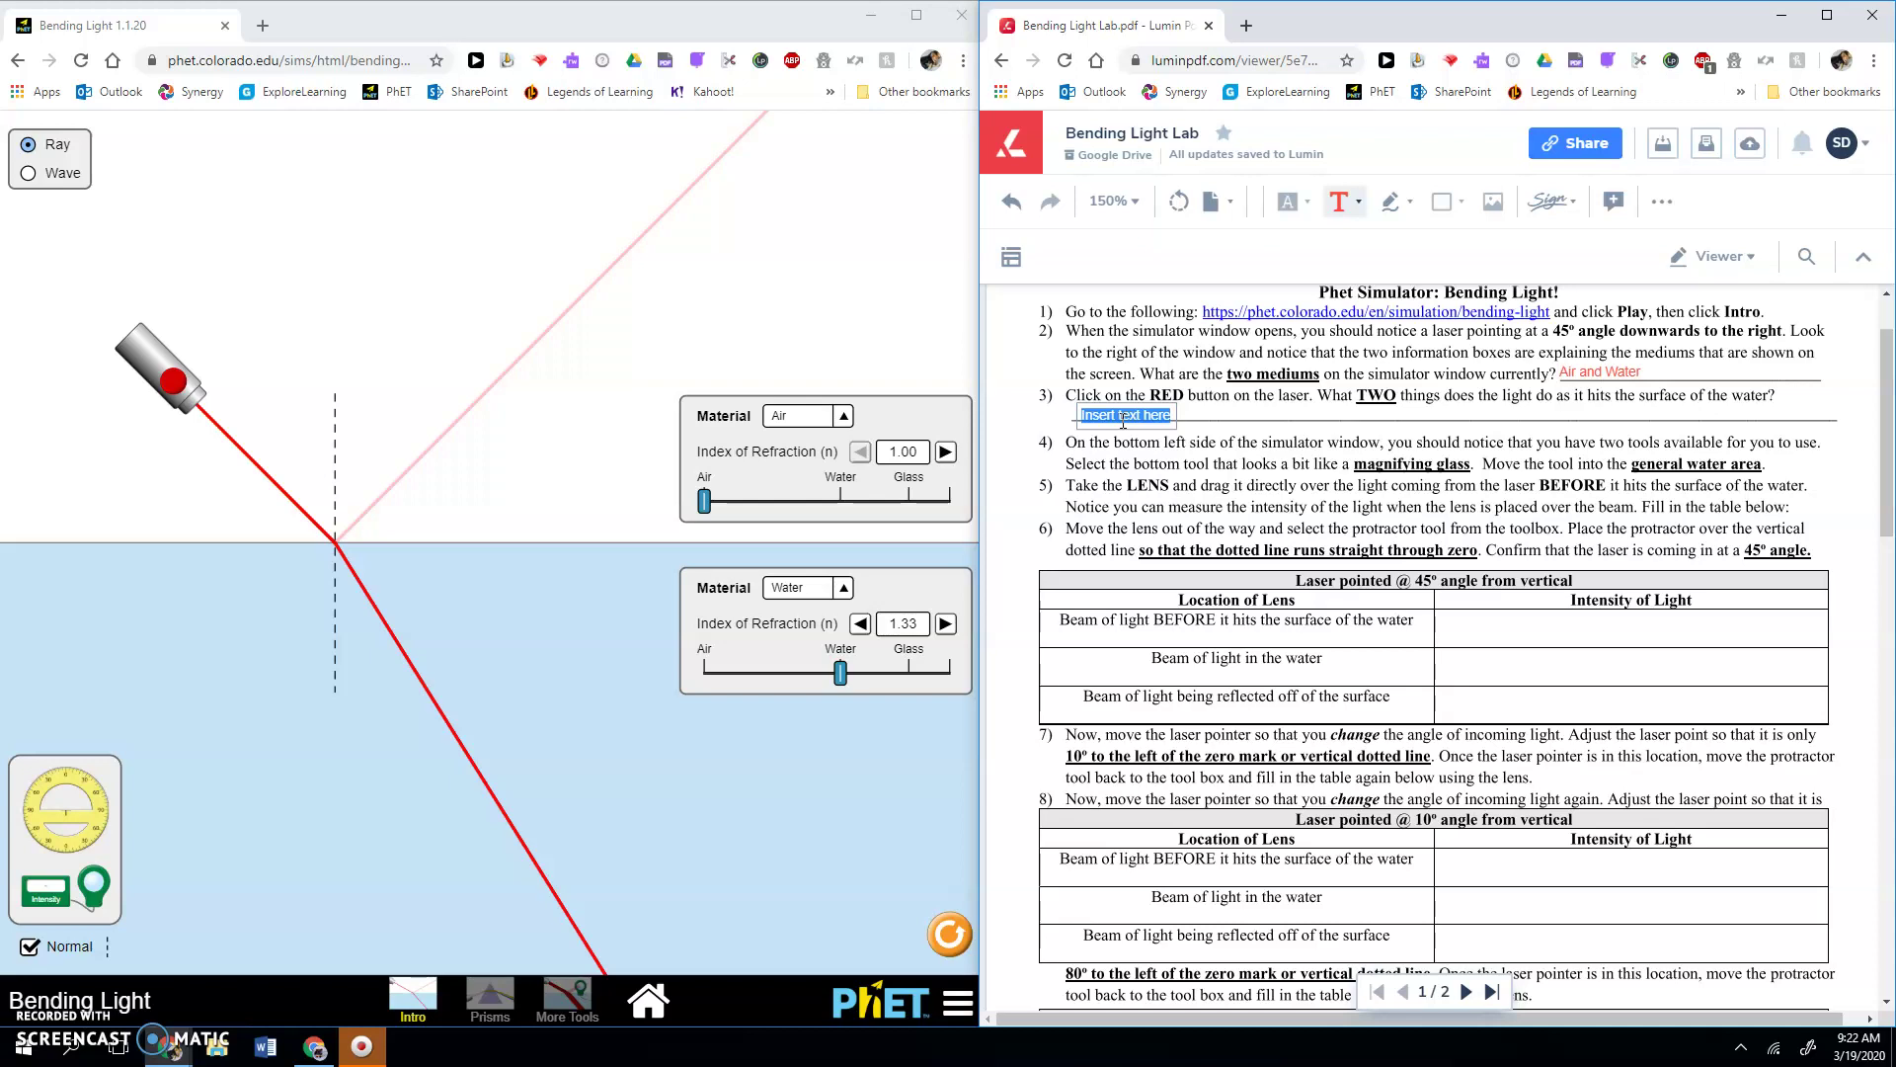
type("1. It does reflect agai")
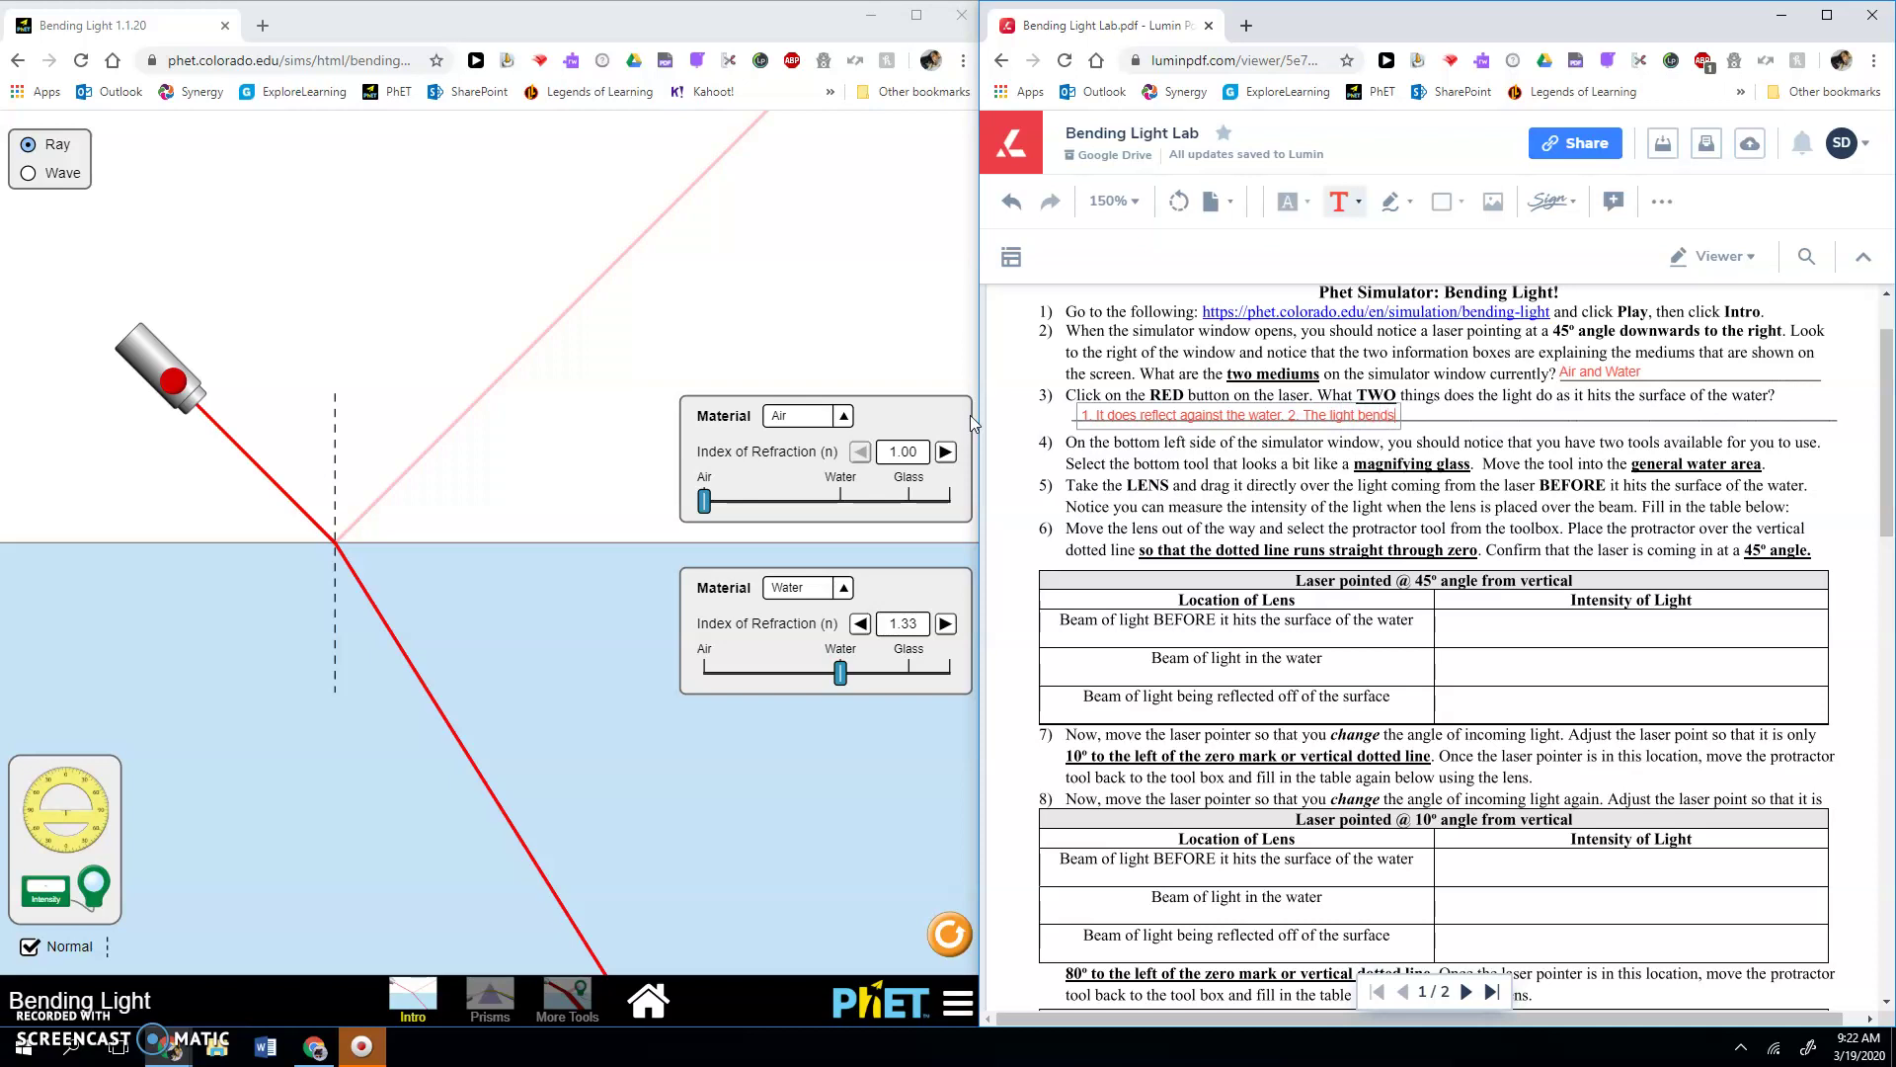
type("as it enters the water.")
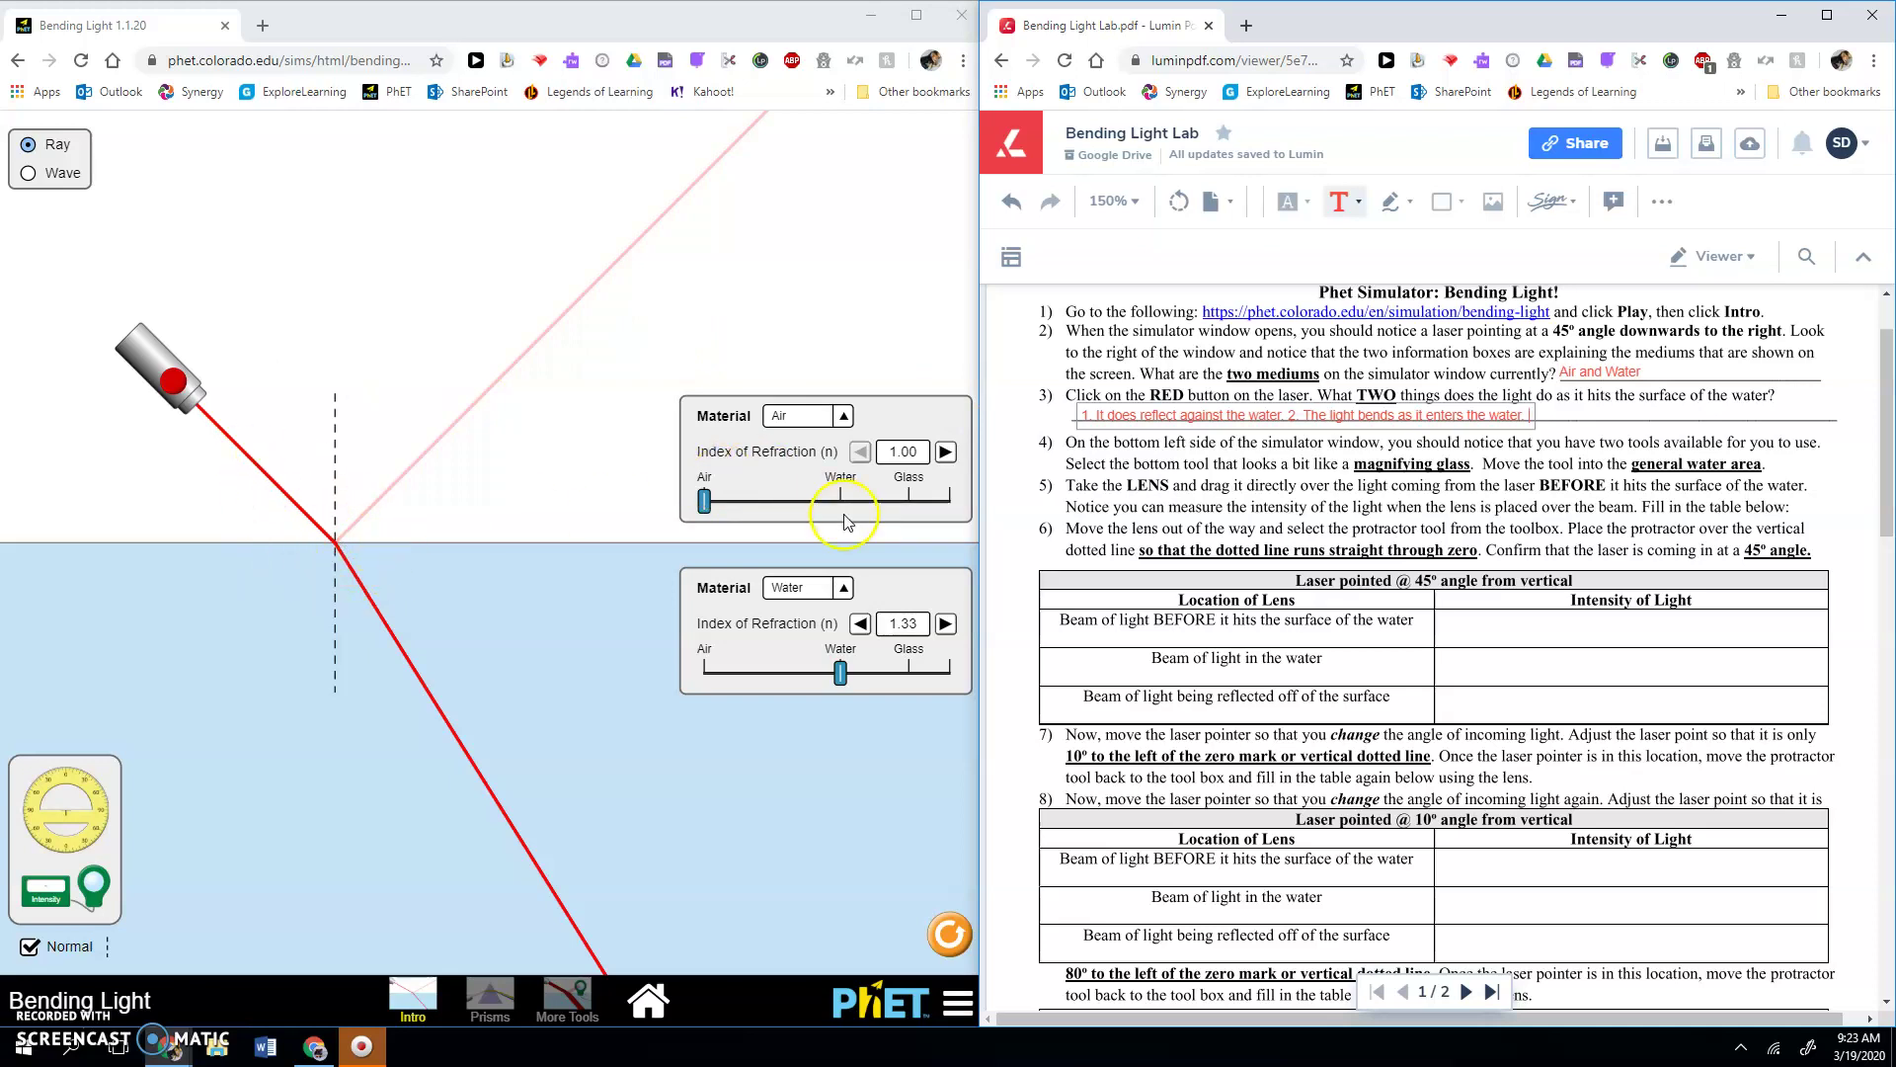
Place the intensity sensor on the incoming beam above the water, reading 100.00%.
left_click(1029, 432)
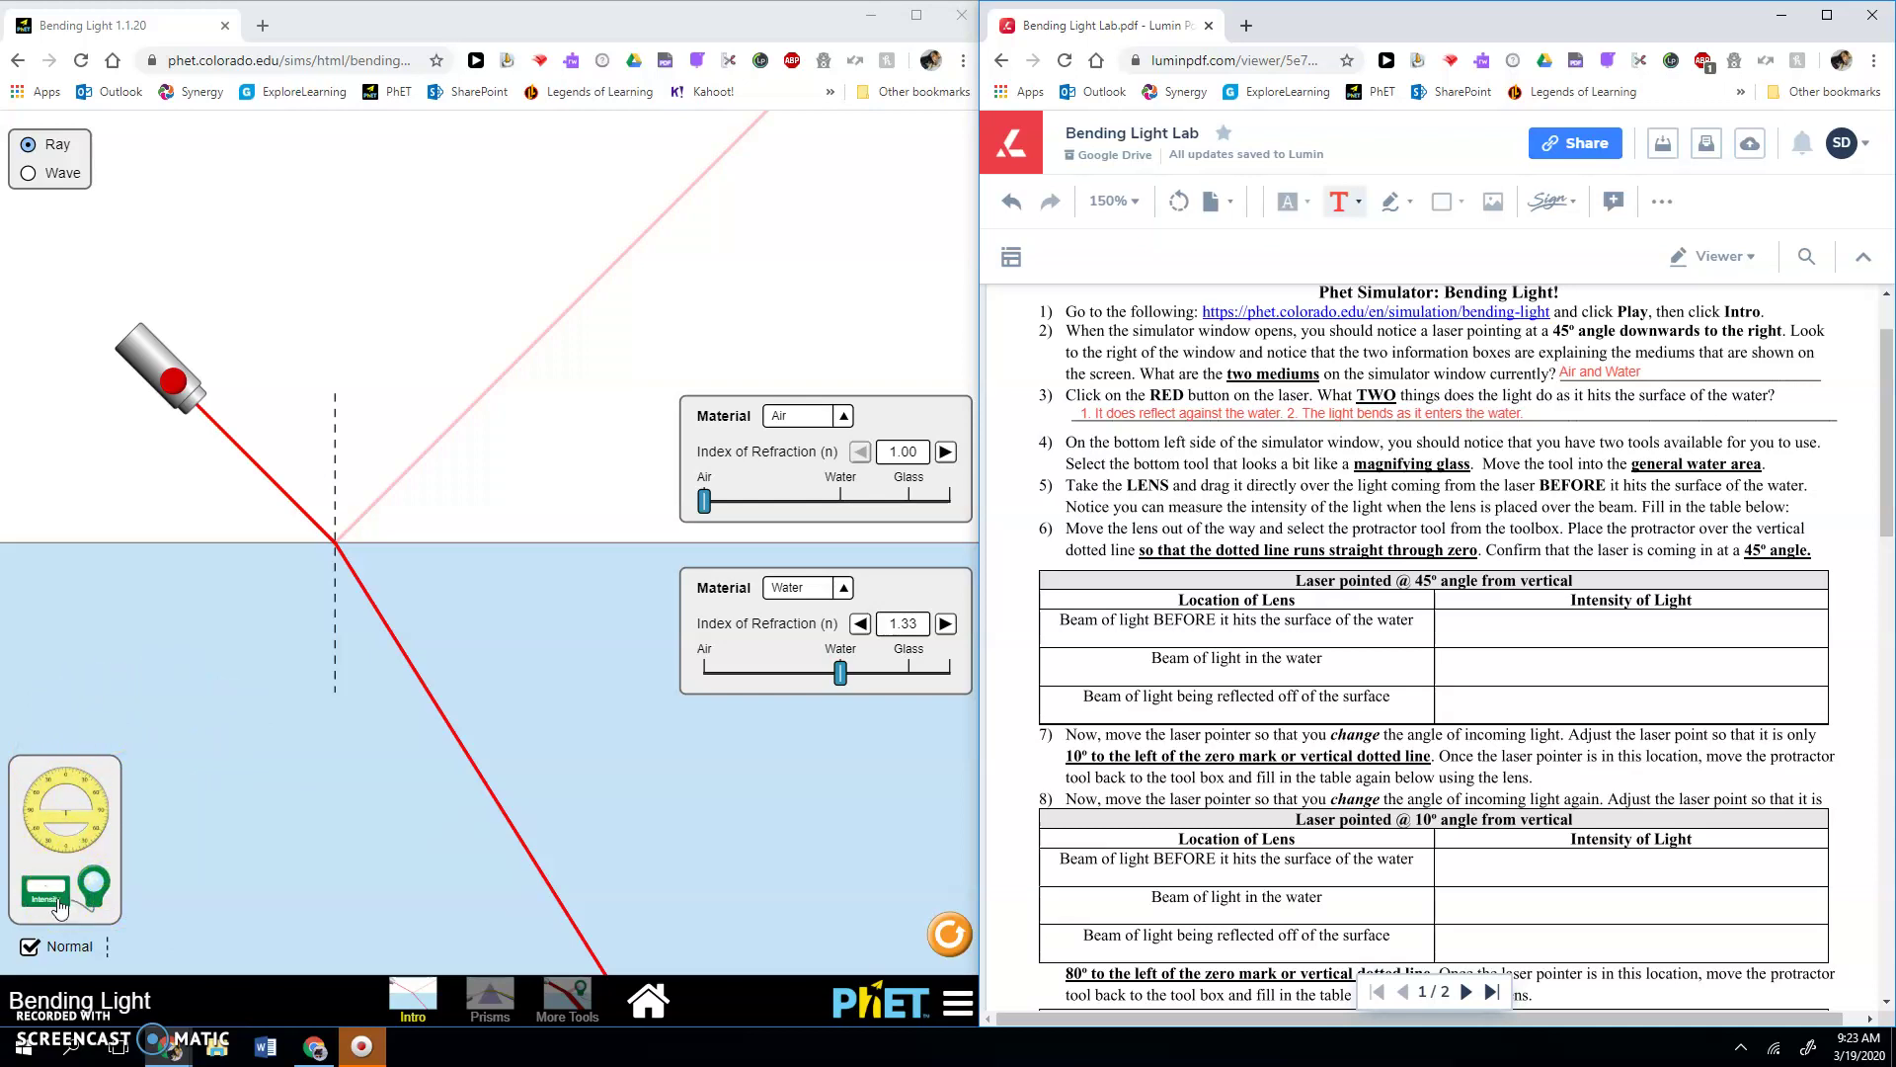
left_click_drag(59, 906, 157, 609)
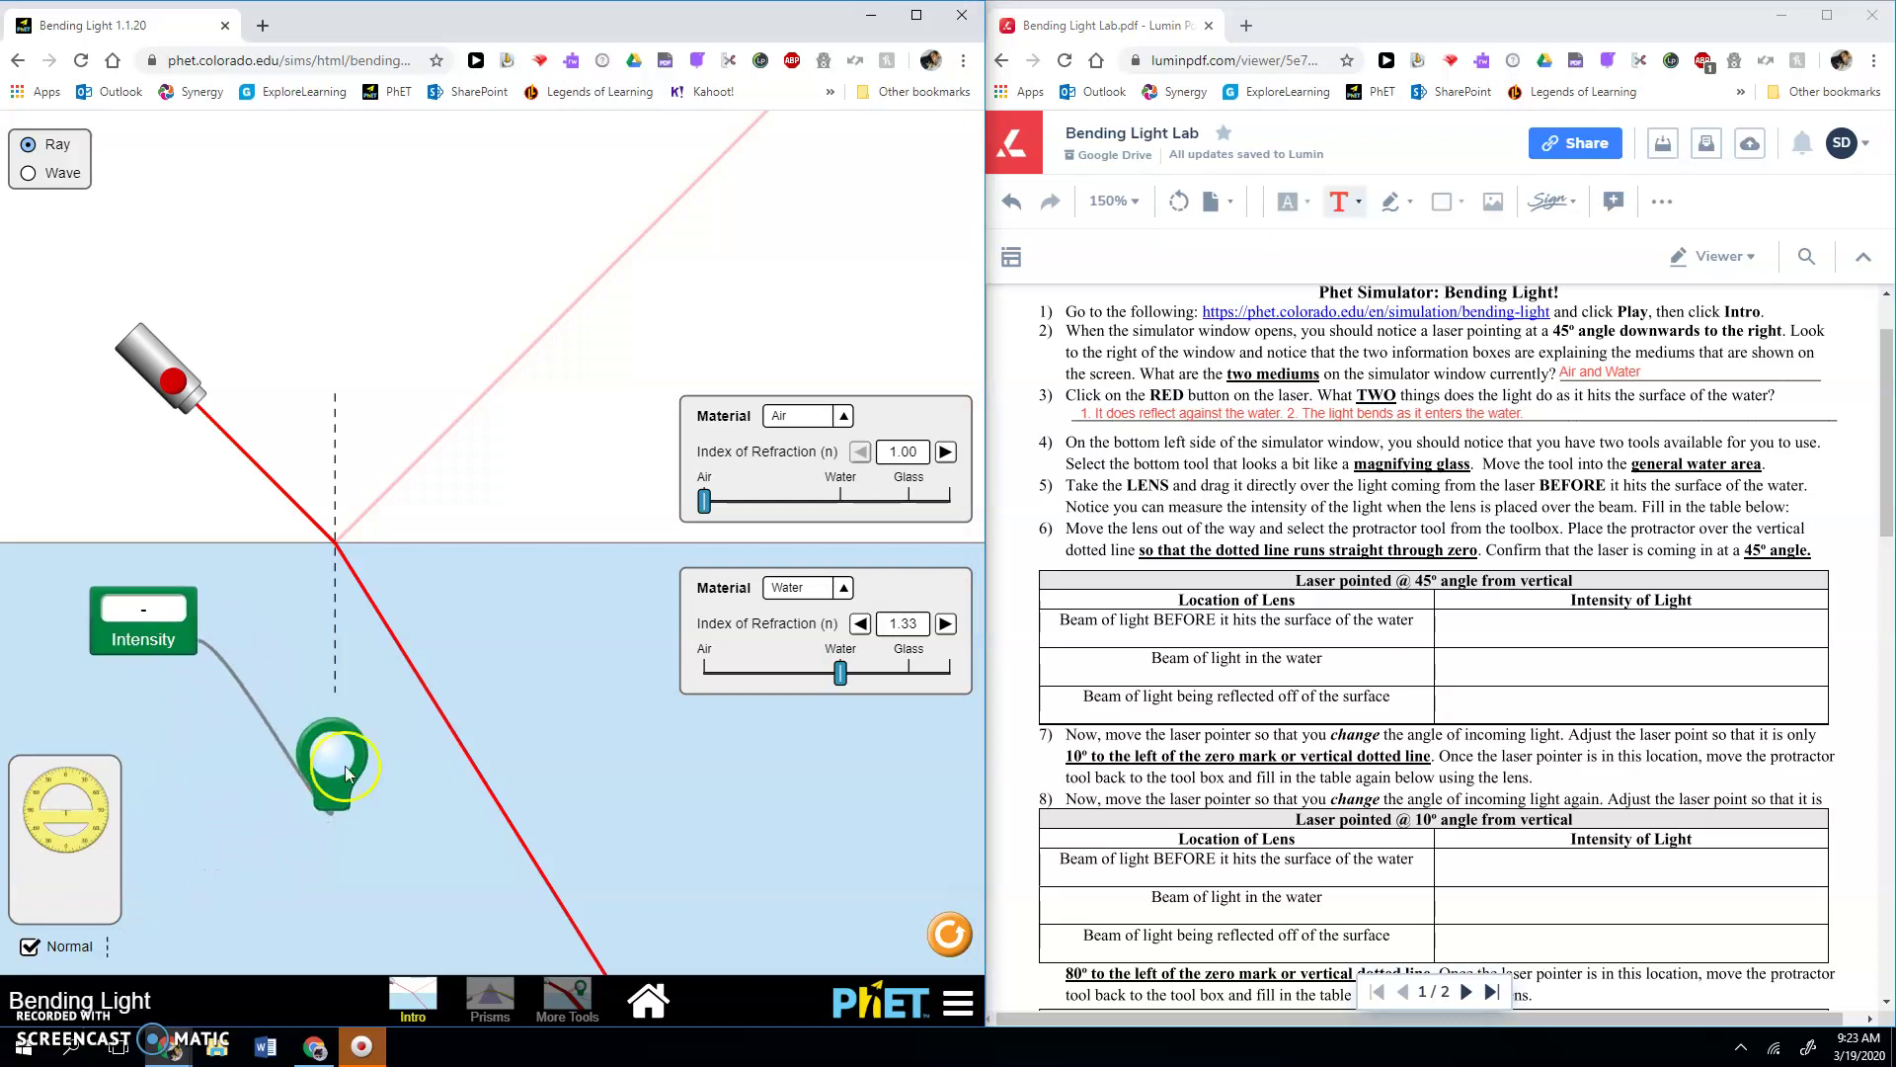
left_click_drag(329, 790, 242, 482)
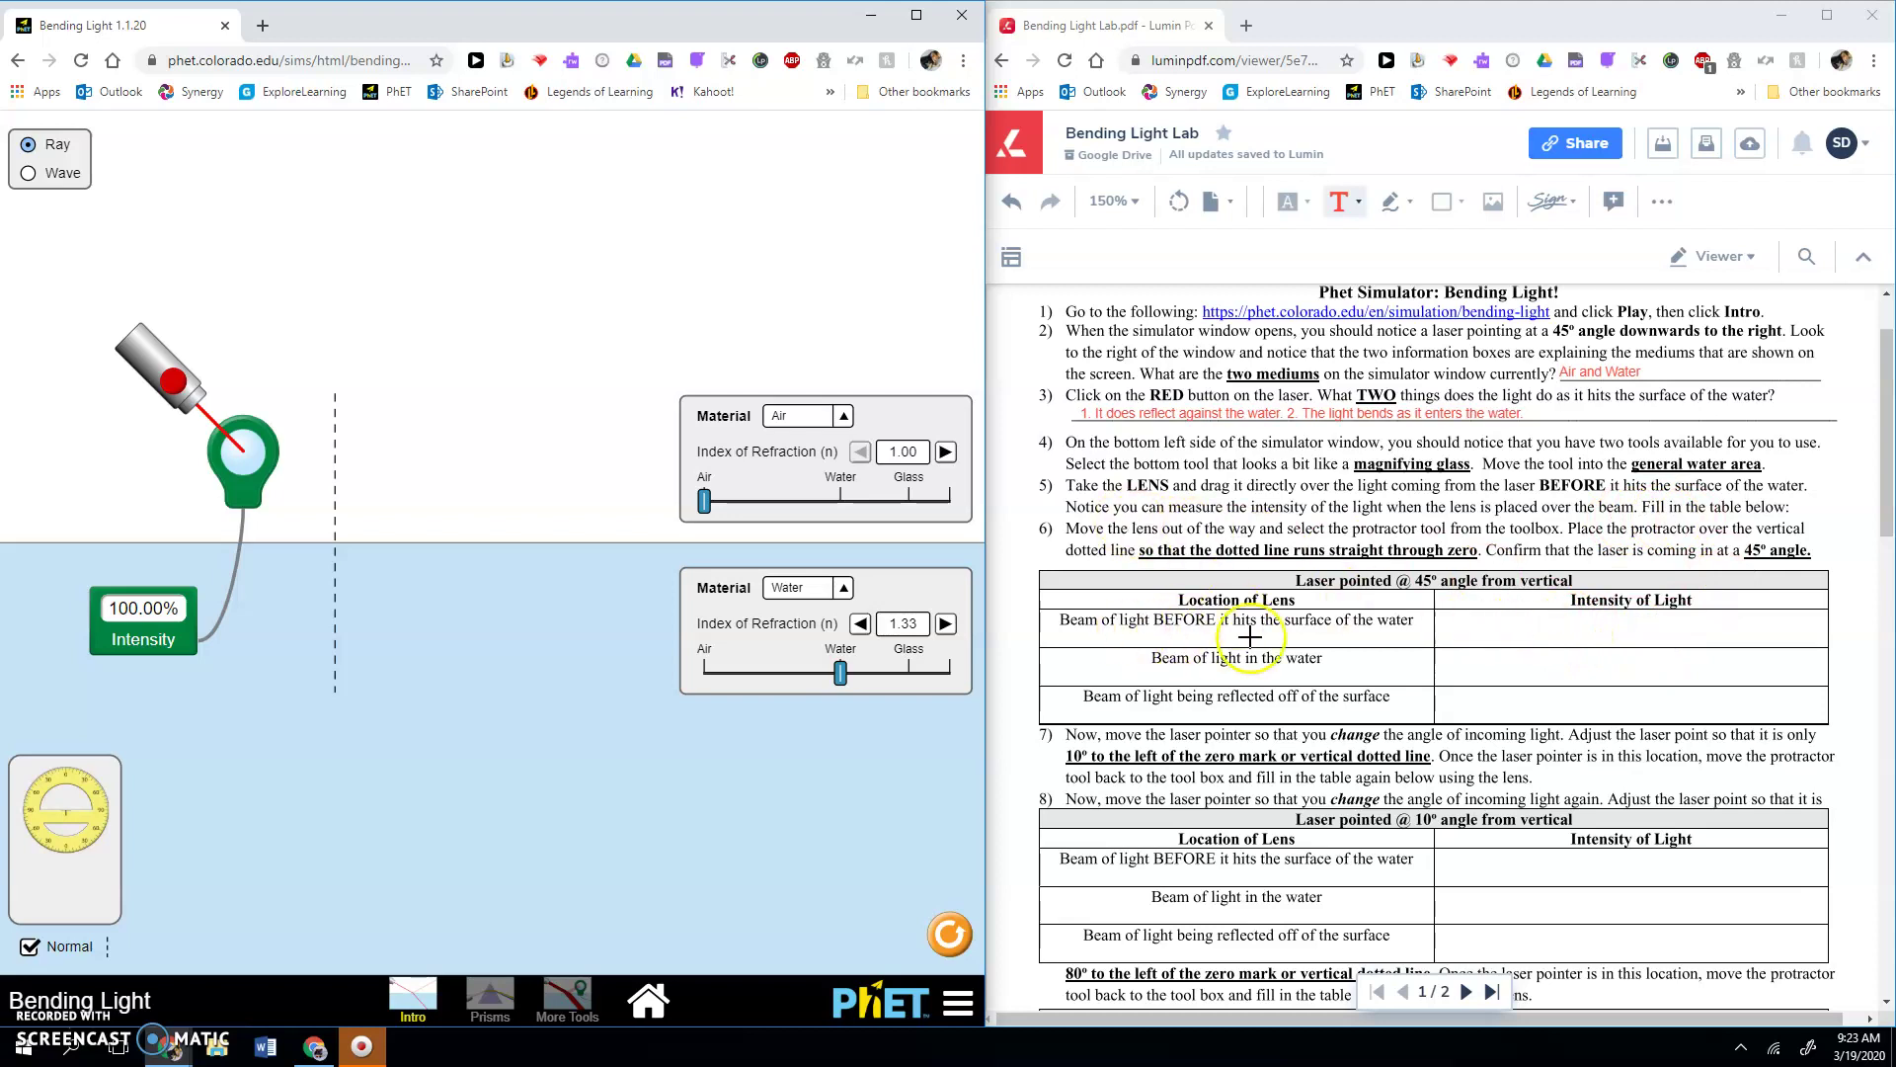
Enter 100.00% in the 45° table's incoming-beam intensity cell.
left_click(1541, 620)
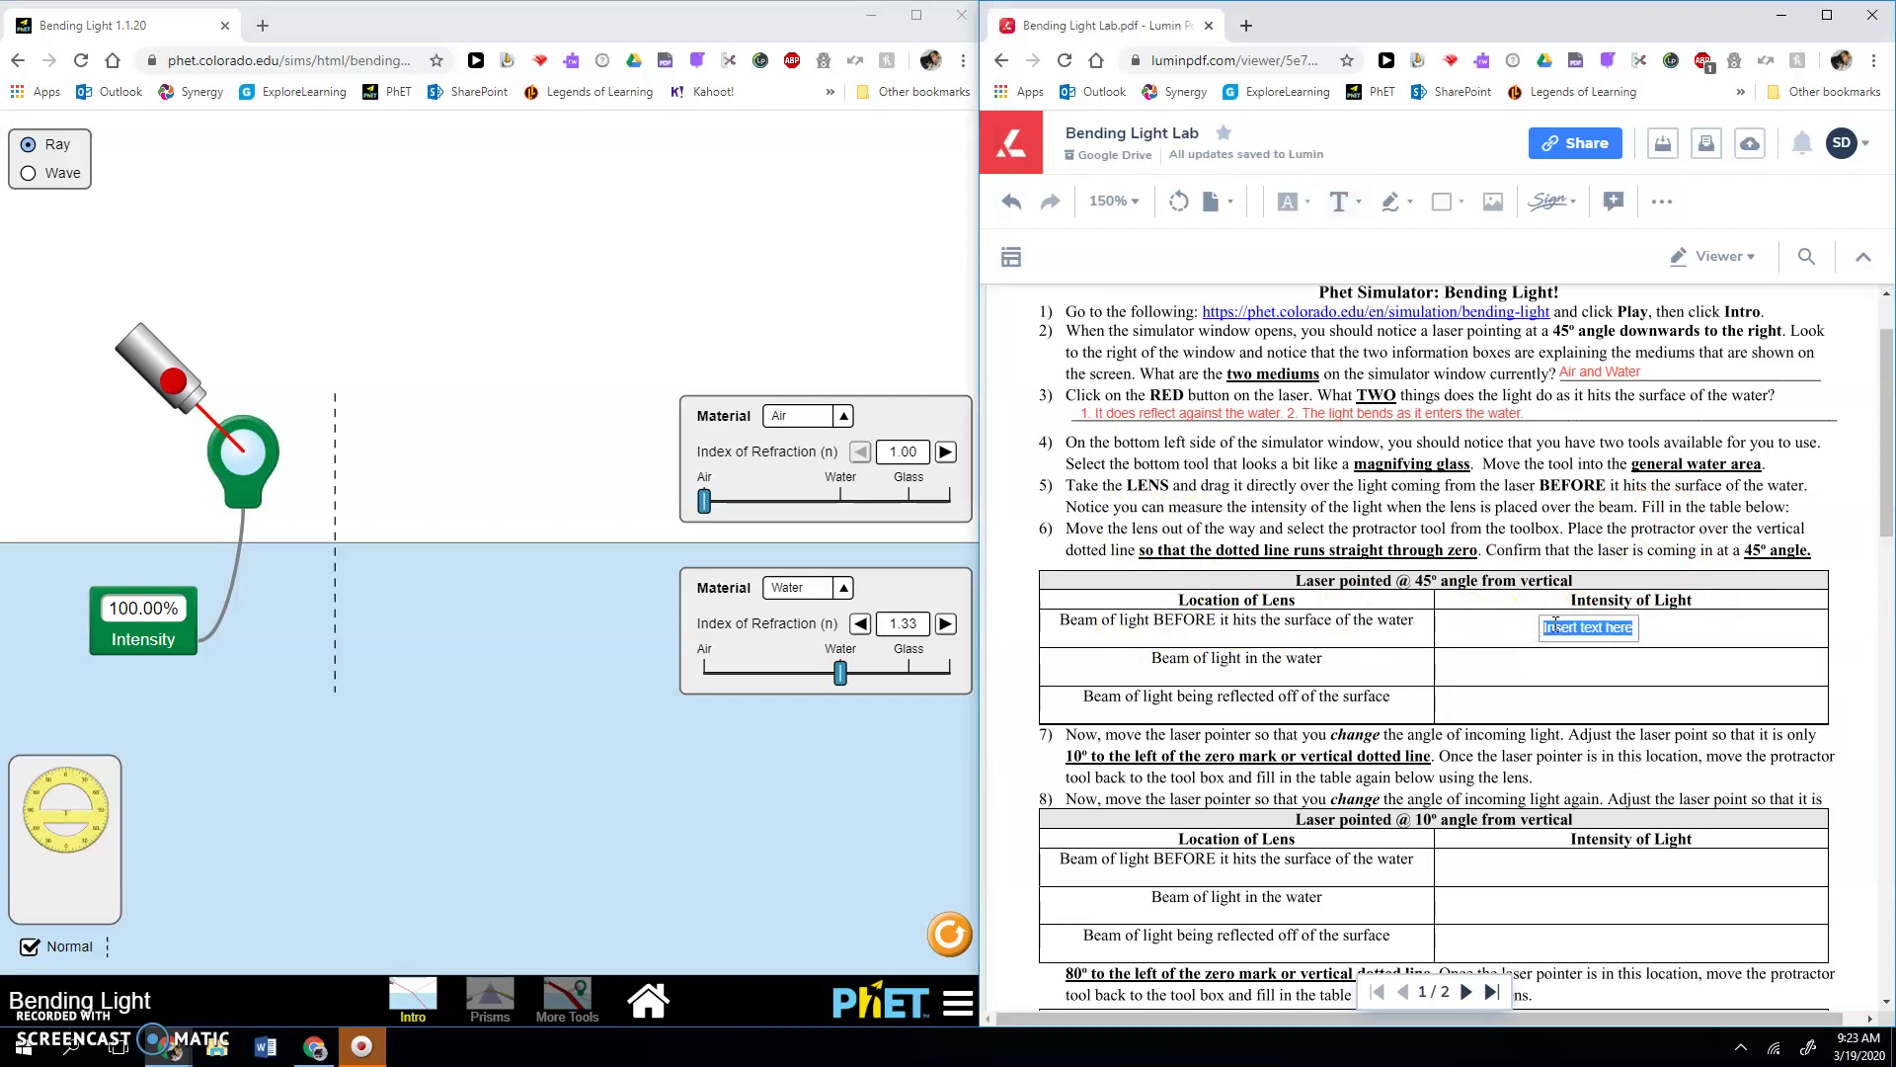
type("100.00")
left_click(1123, 514)
left_click(1423, 699)
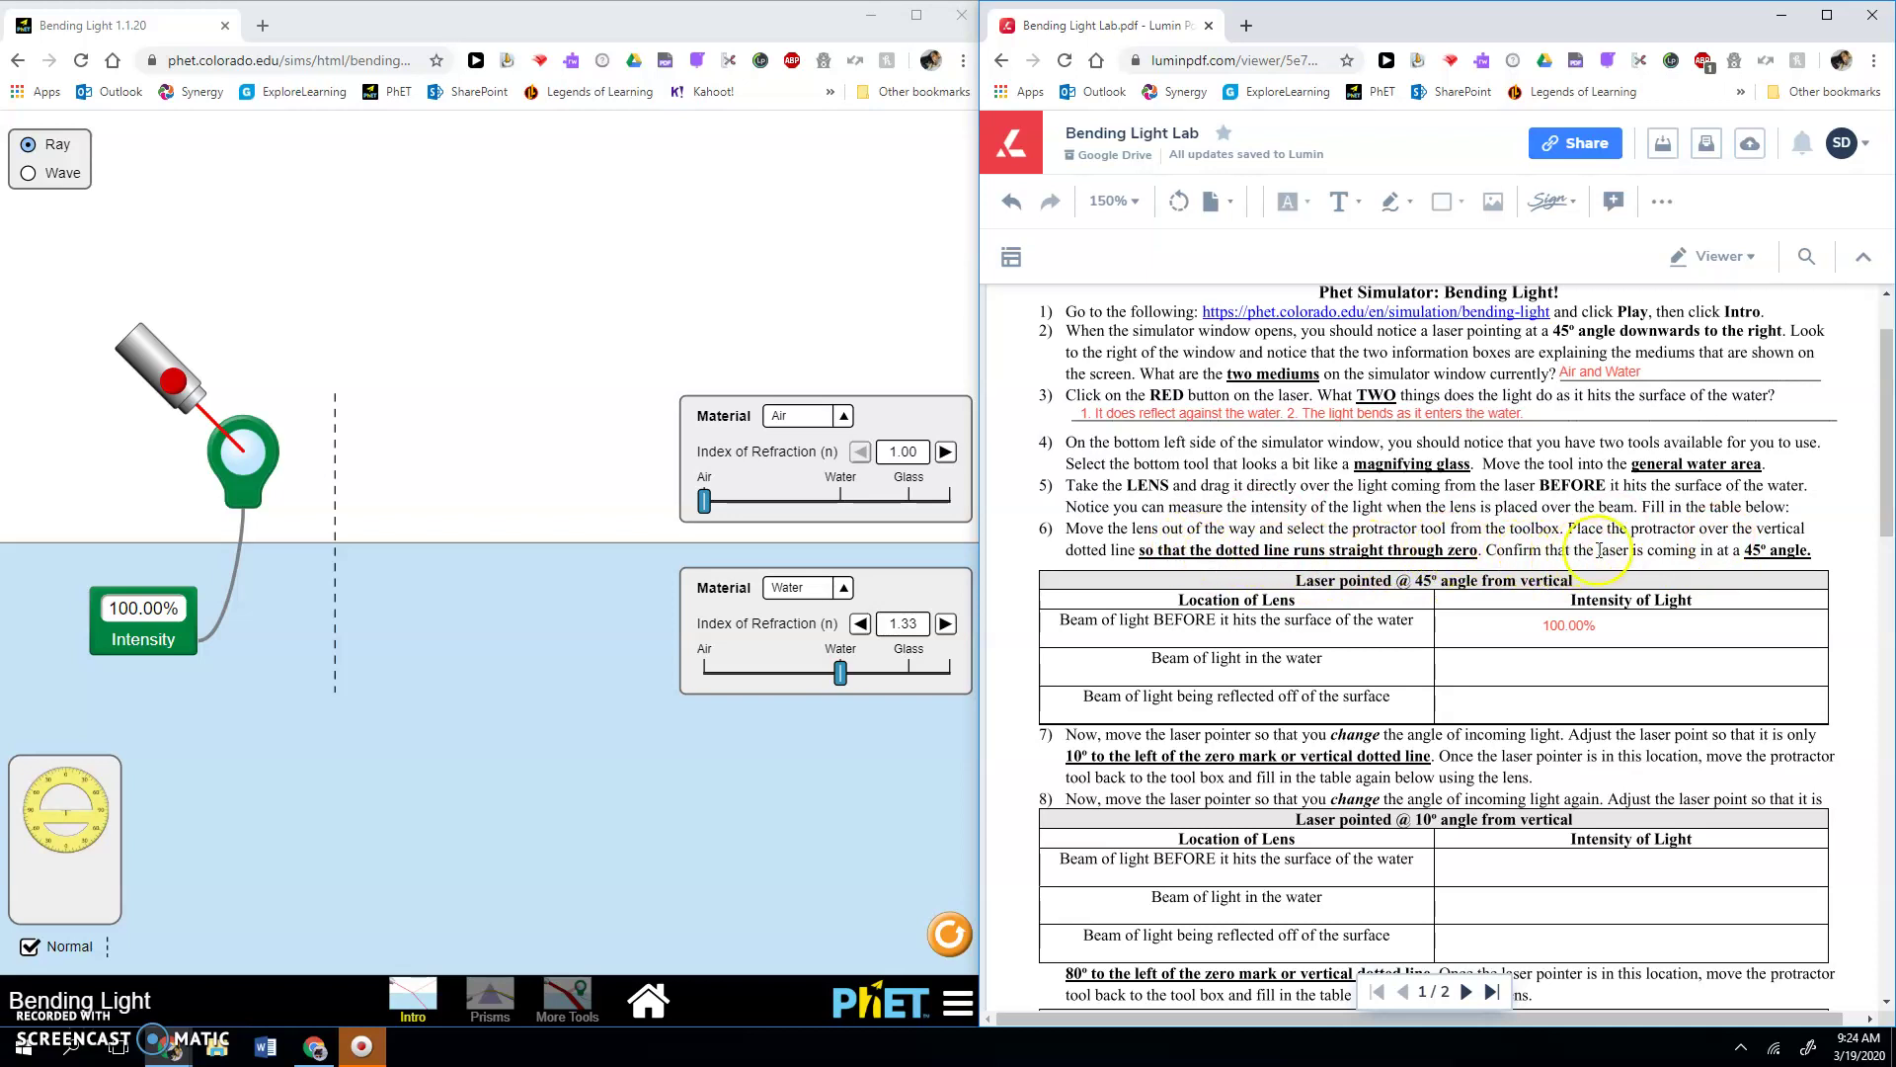
Move the intensity lens off the beam and centre the protractor on the beam's entry point.
left_click_drag(245, 479, 65, 520)
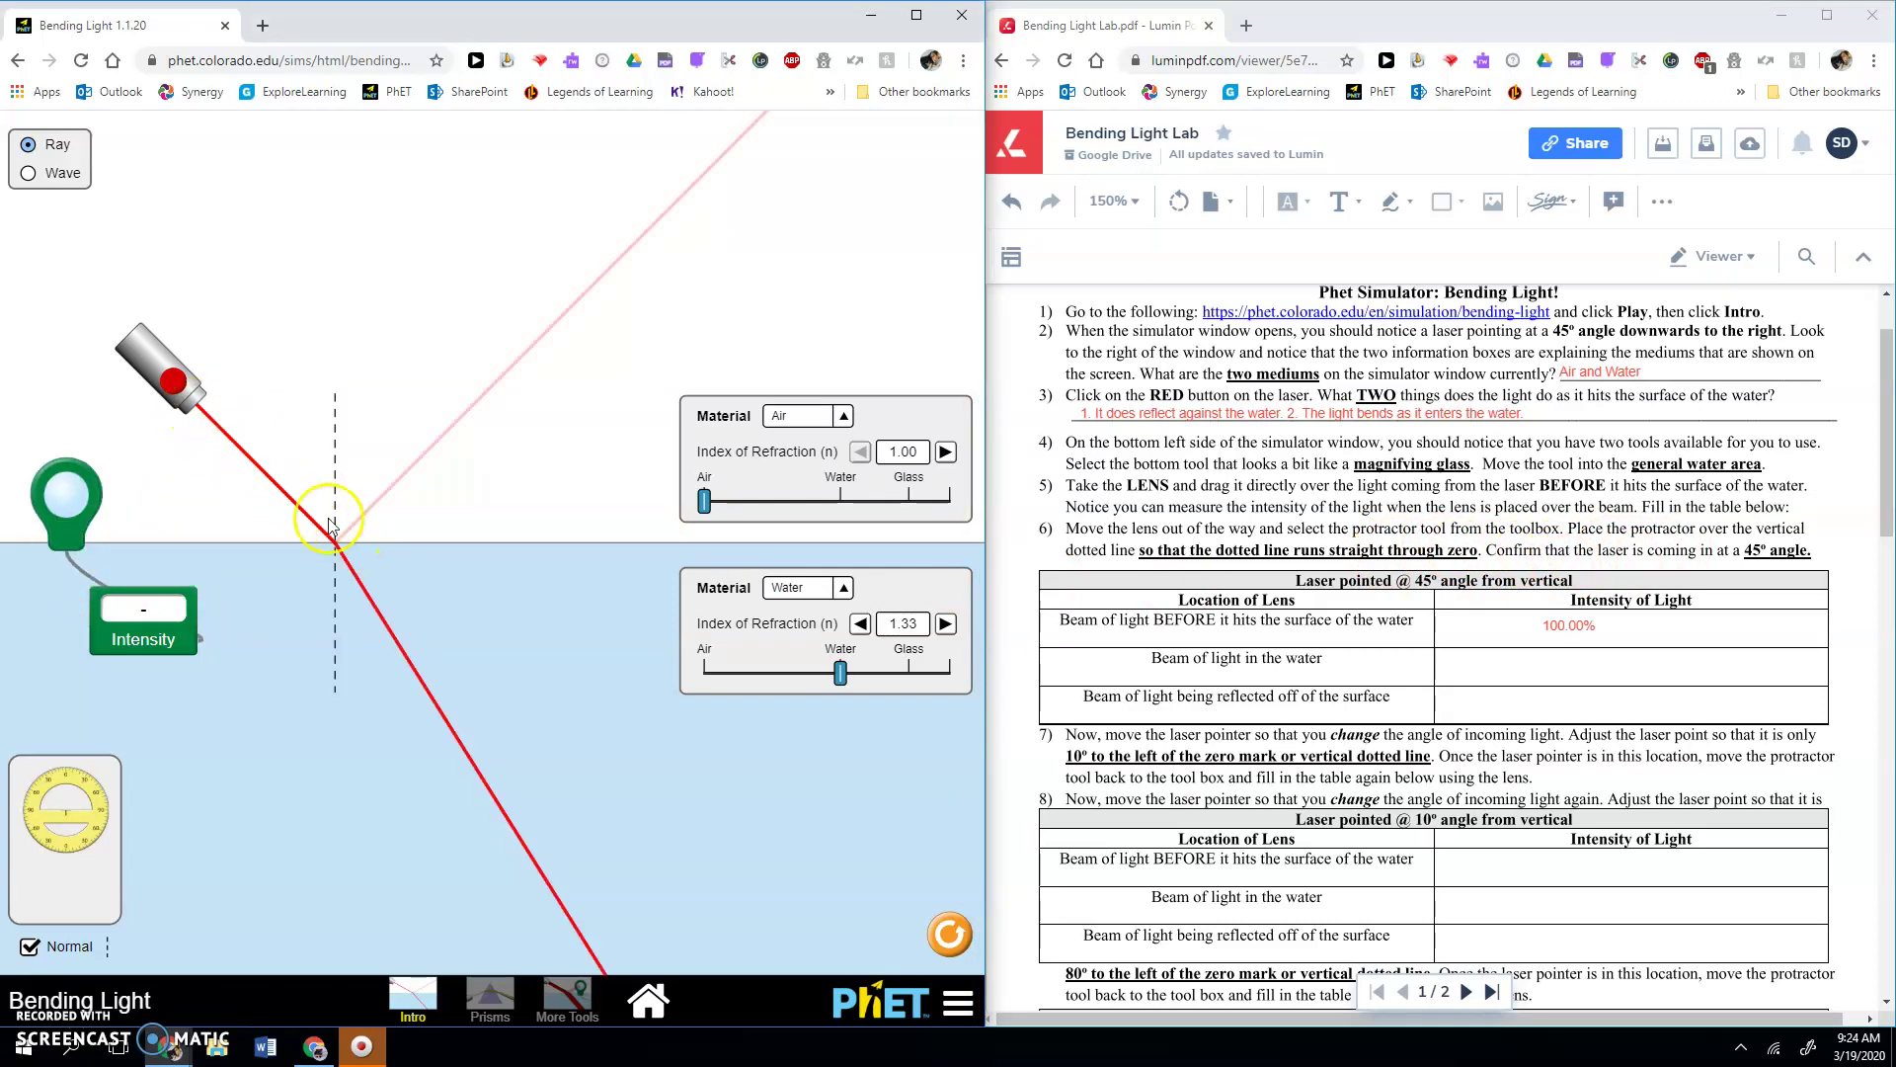
left_click_drag(65, 806, 303, 385)
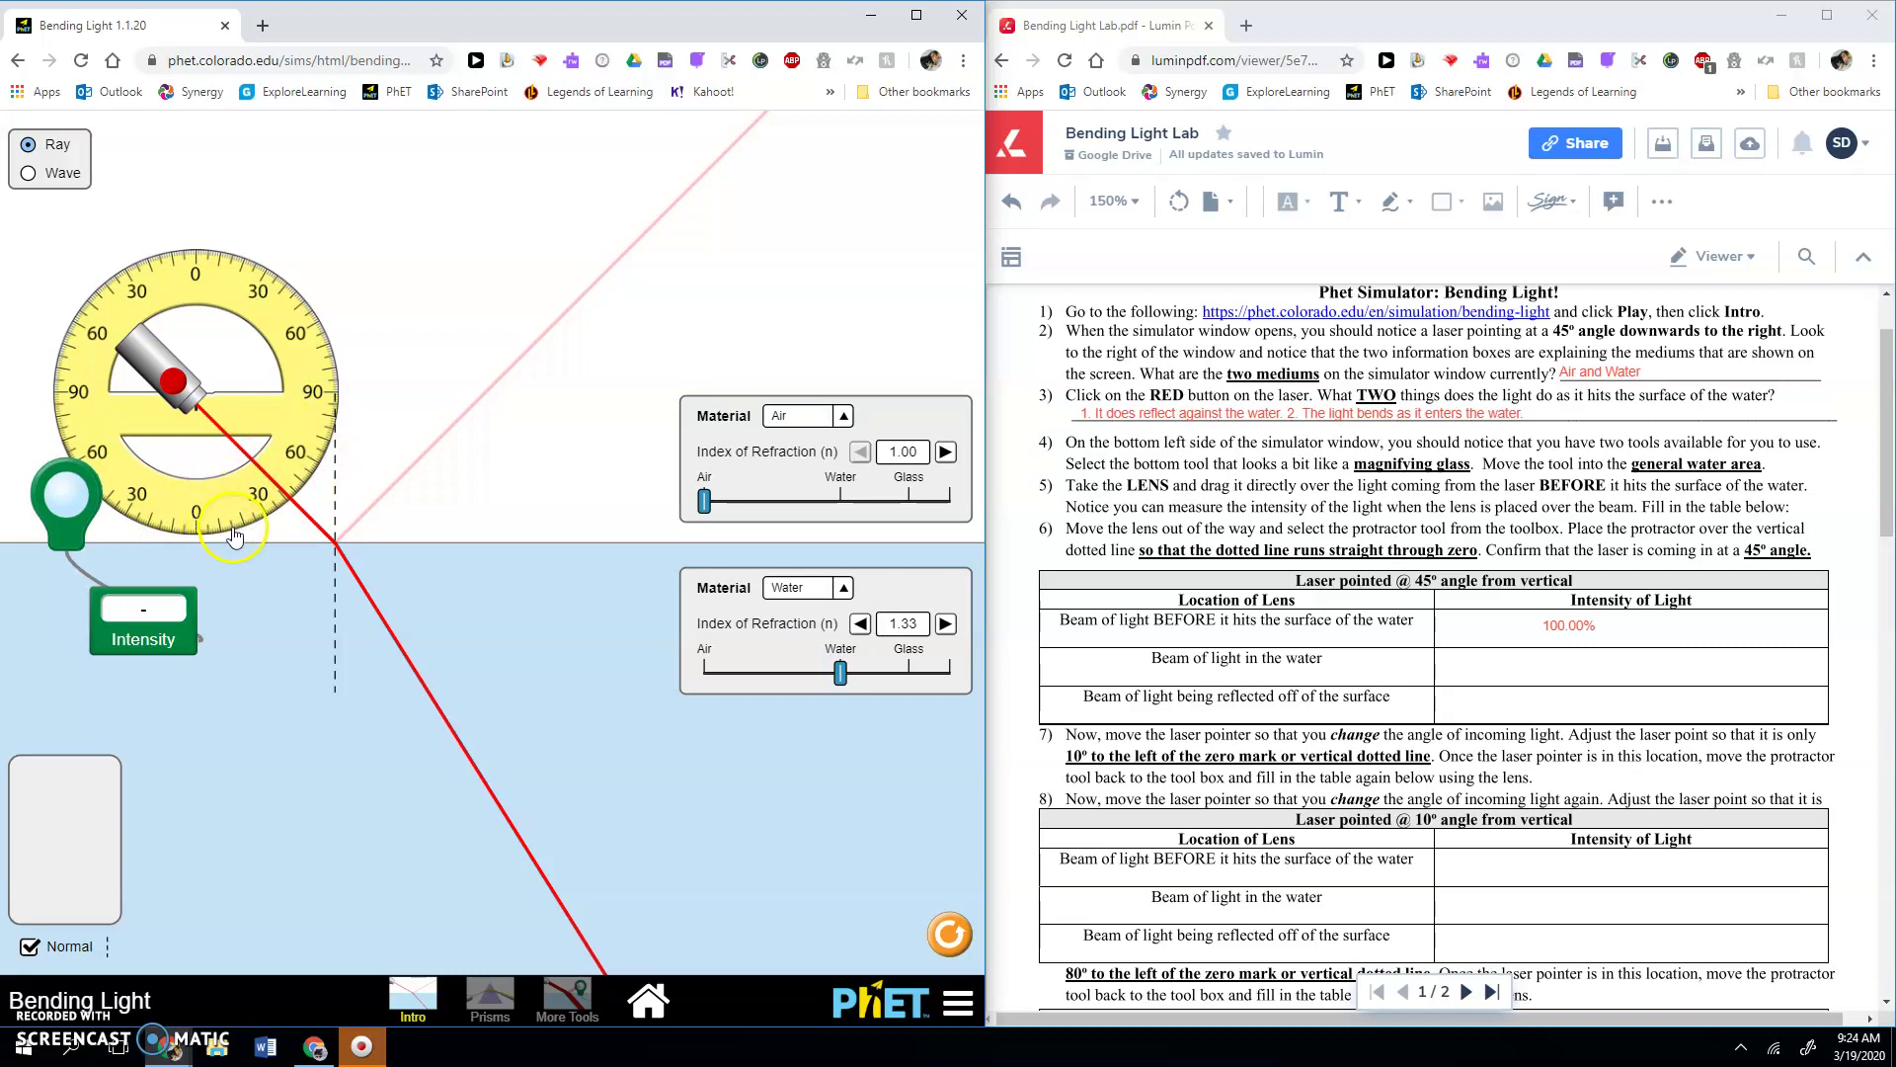
mouse_move(205, 402)
left_click_drag(289, 373, 283, 379)
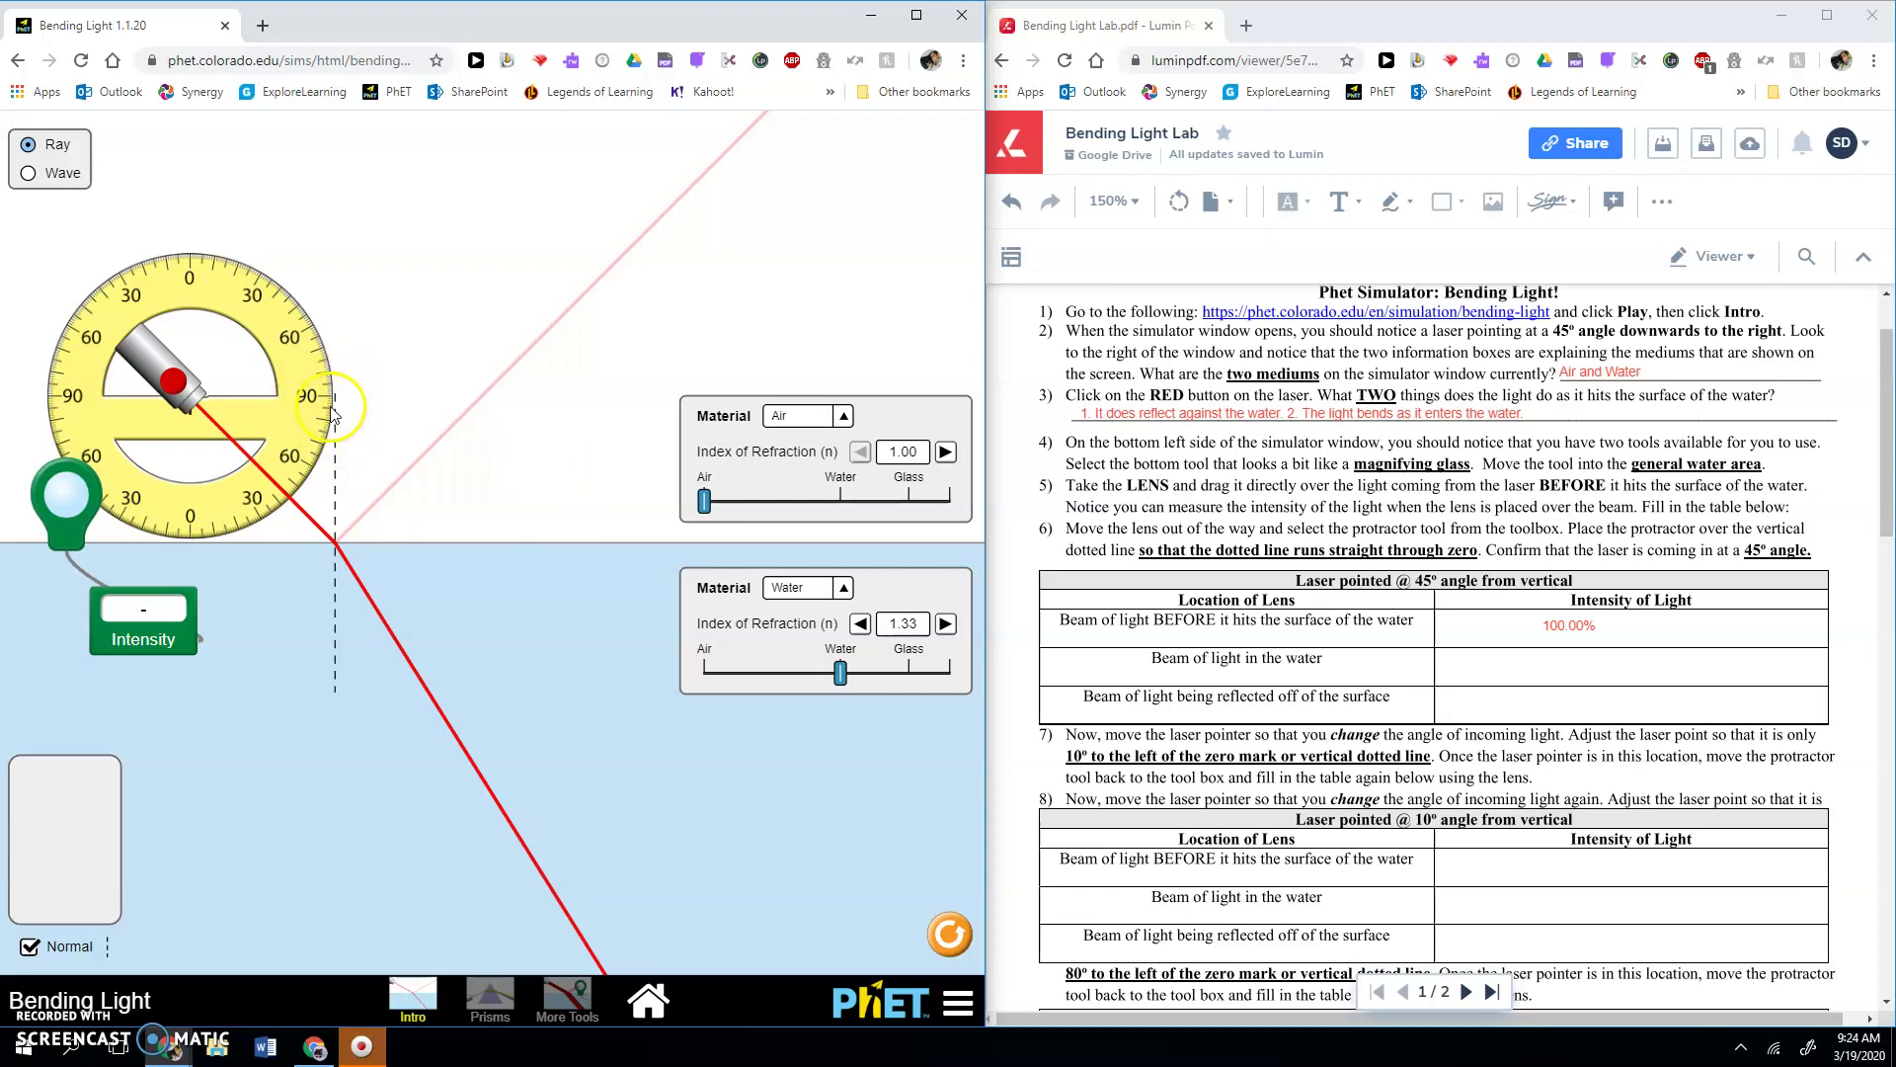
left_click_drag(310, 386, 419, 491)
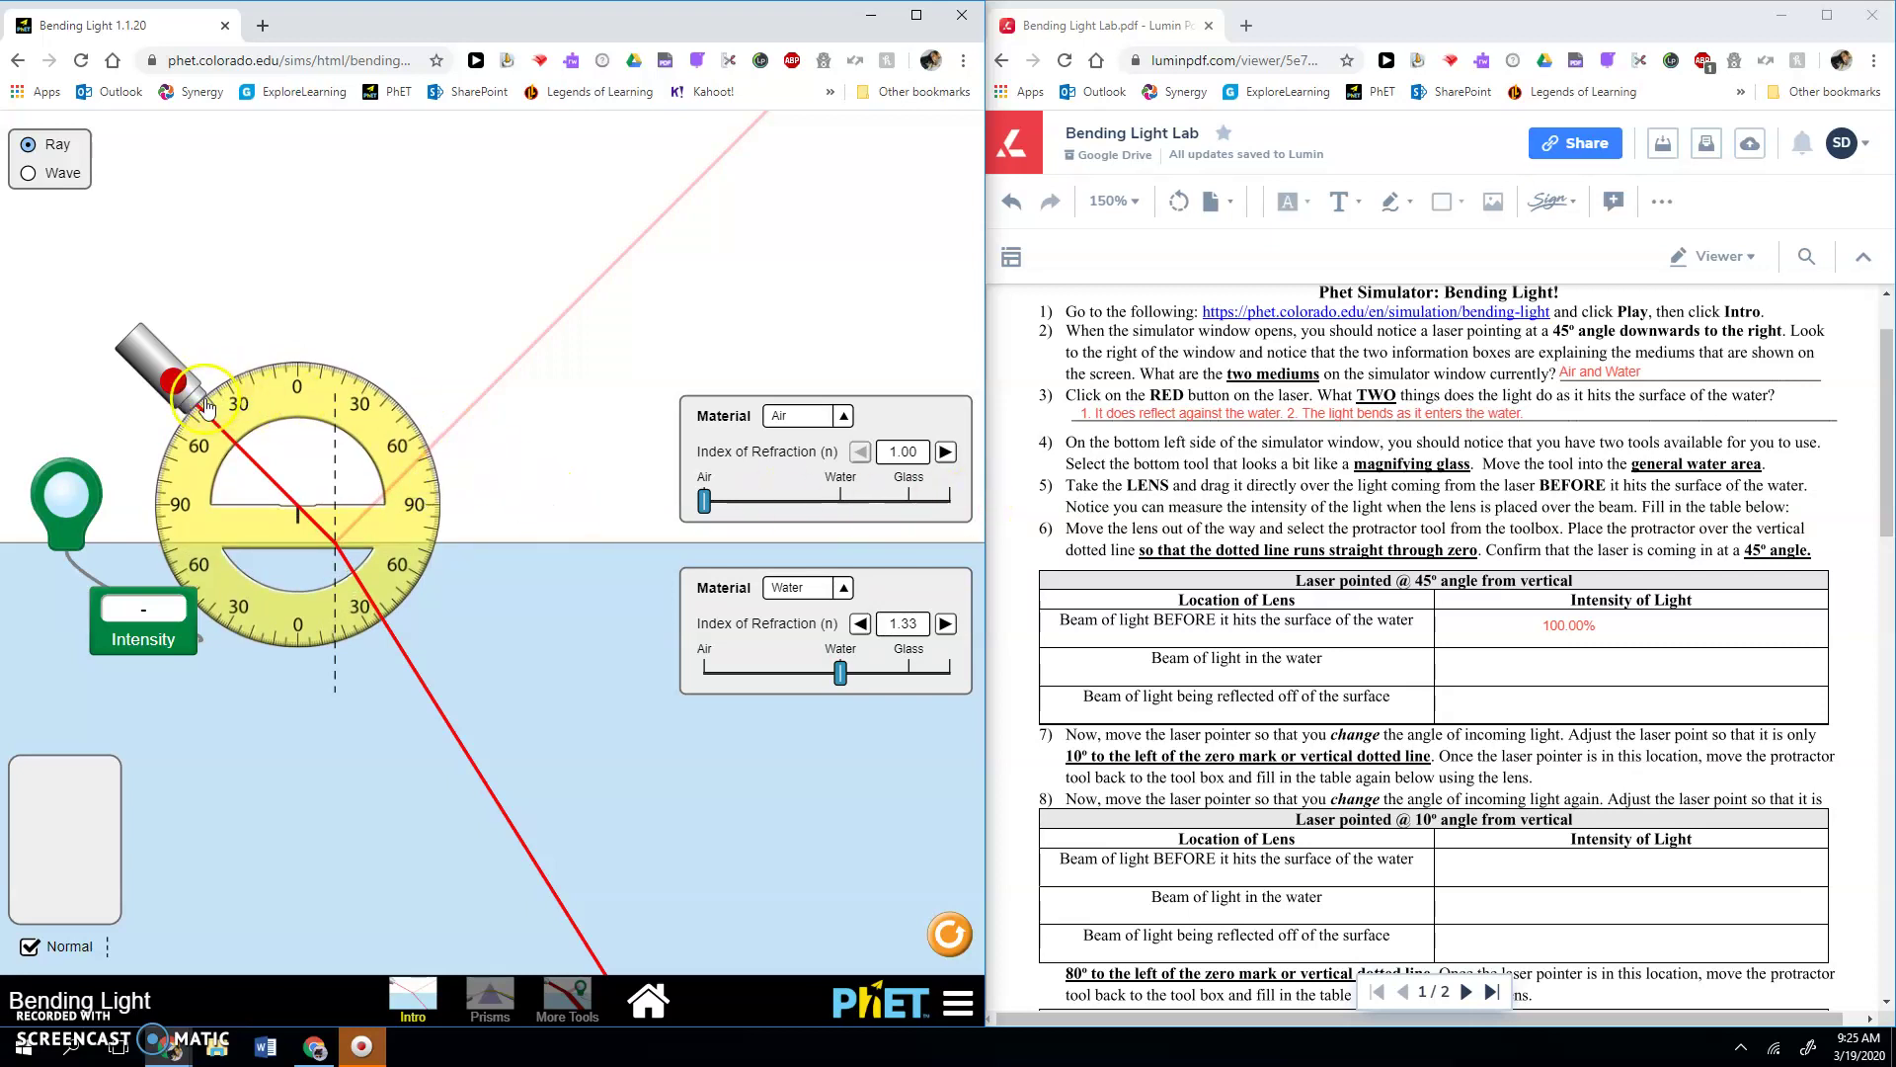
Return the protractor to the toolbox and place the intensity lens on the reflected beam (5.29%).
mouse_move(177, 413)
scroll(1775, 451, "down", 1)
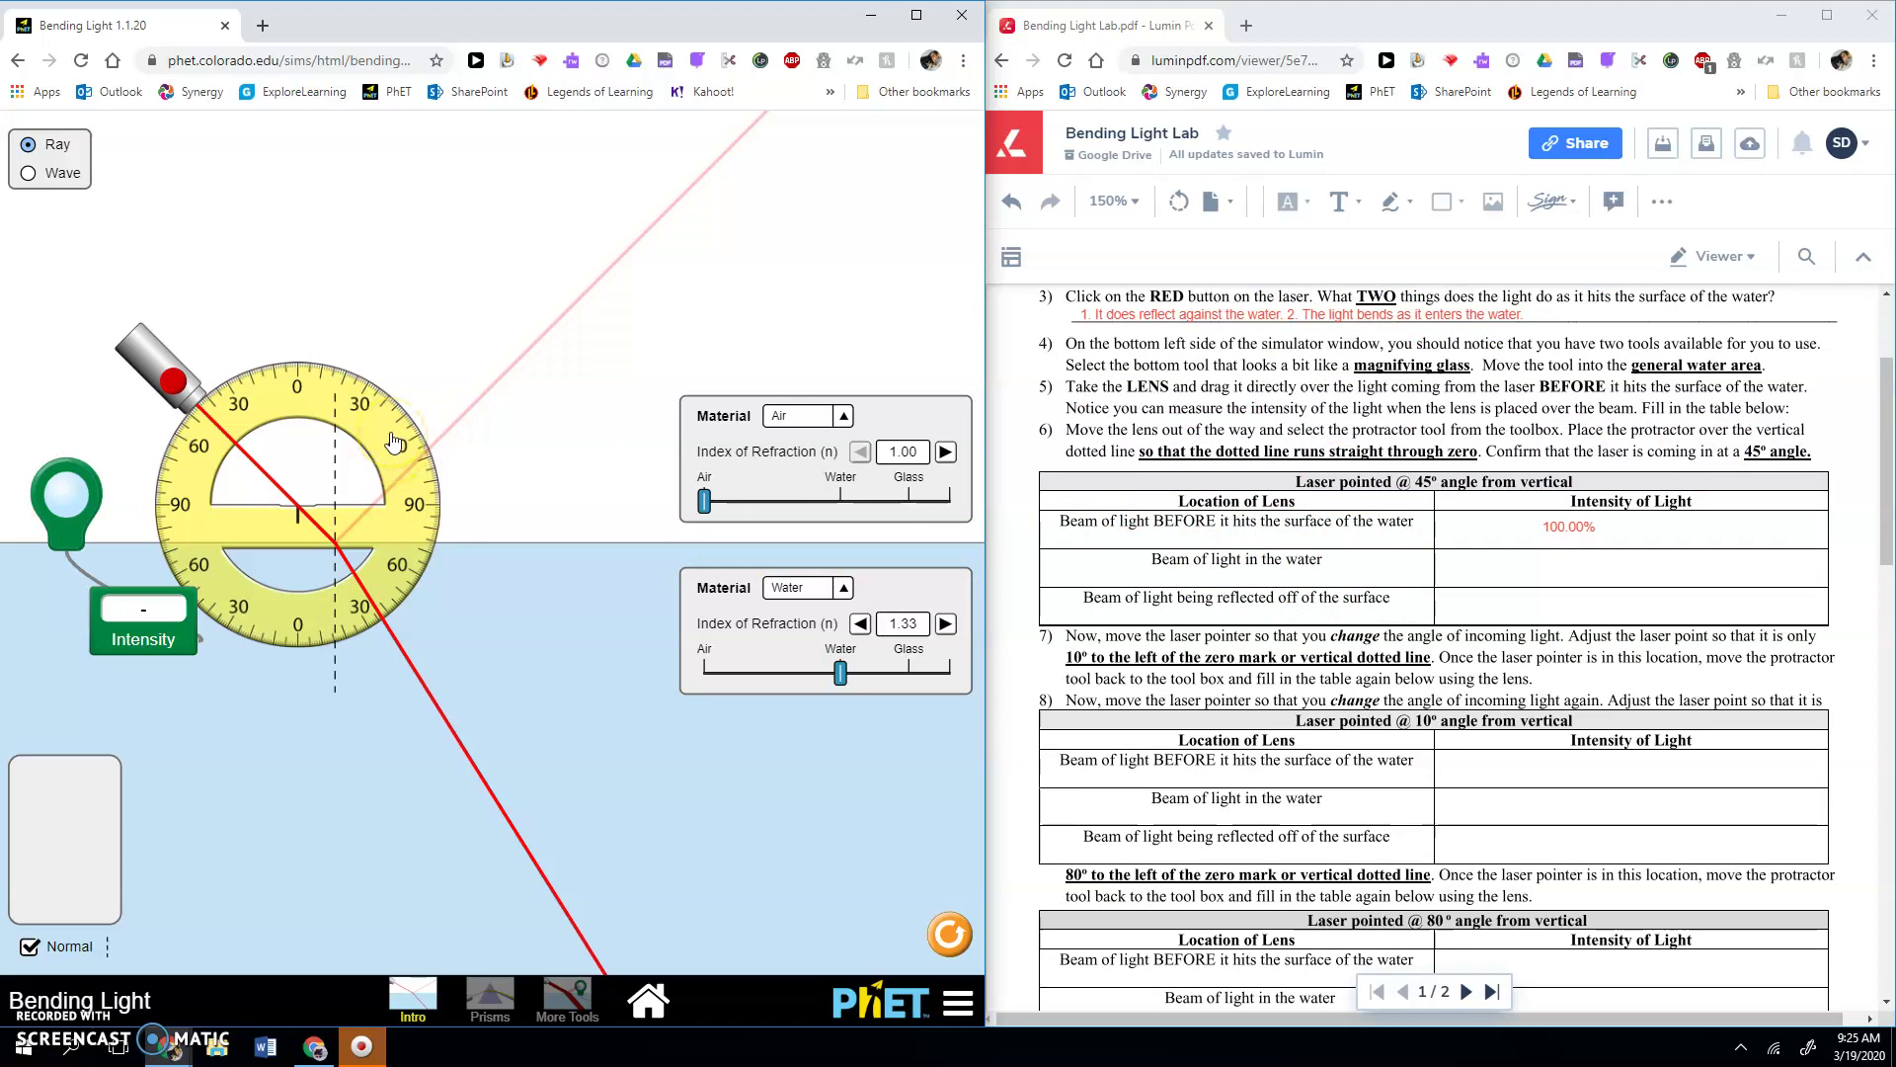
left_click_drag(393, 442, 247, 713)
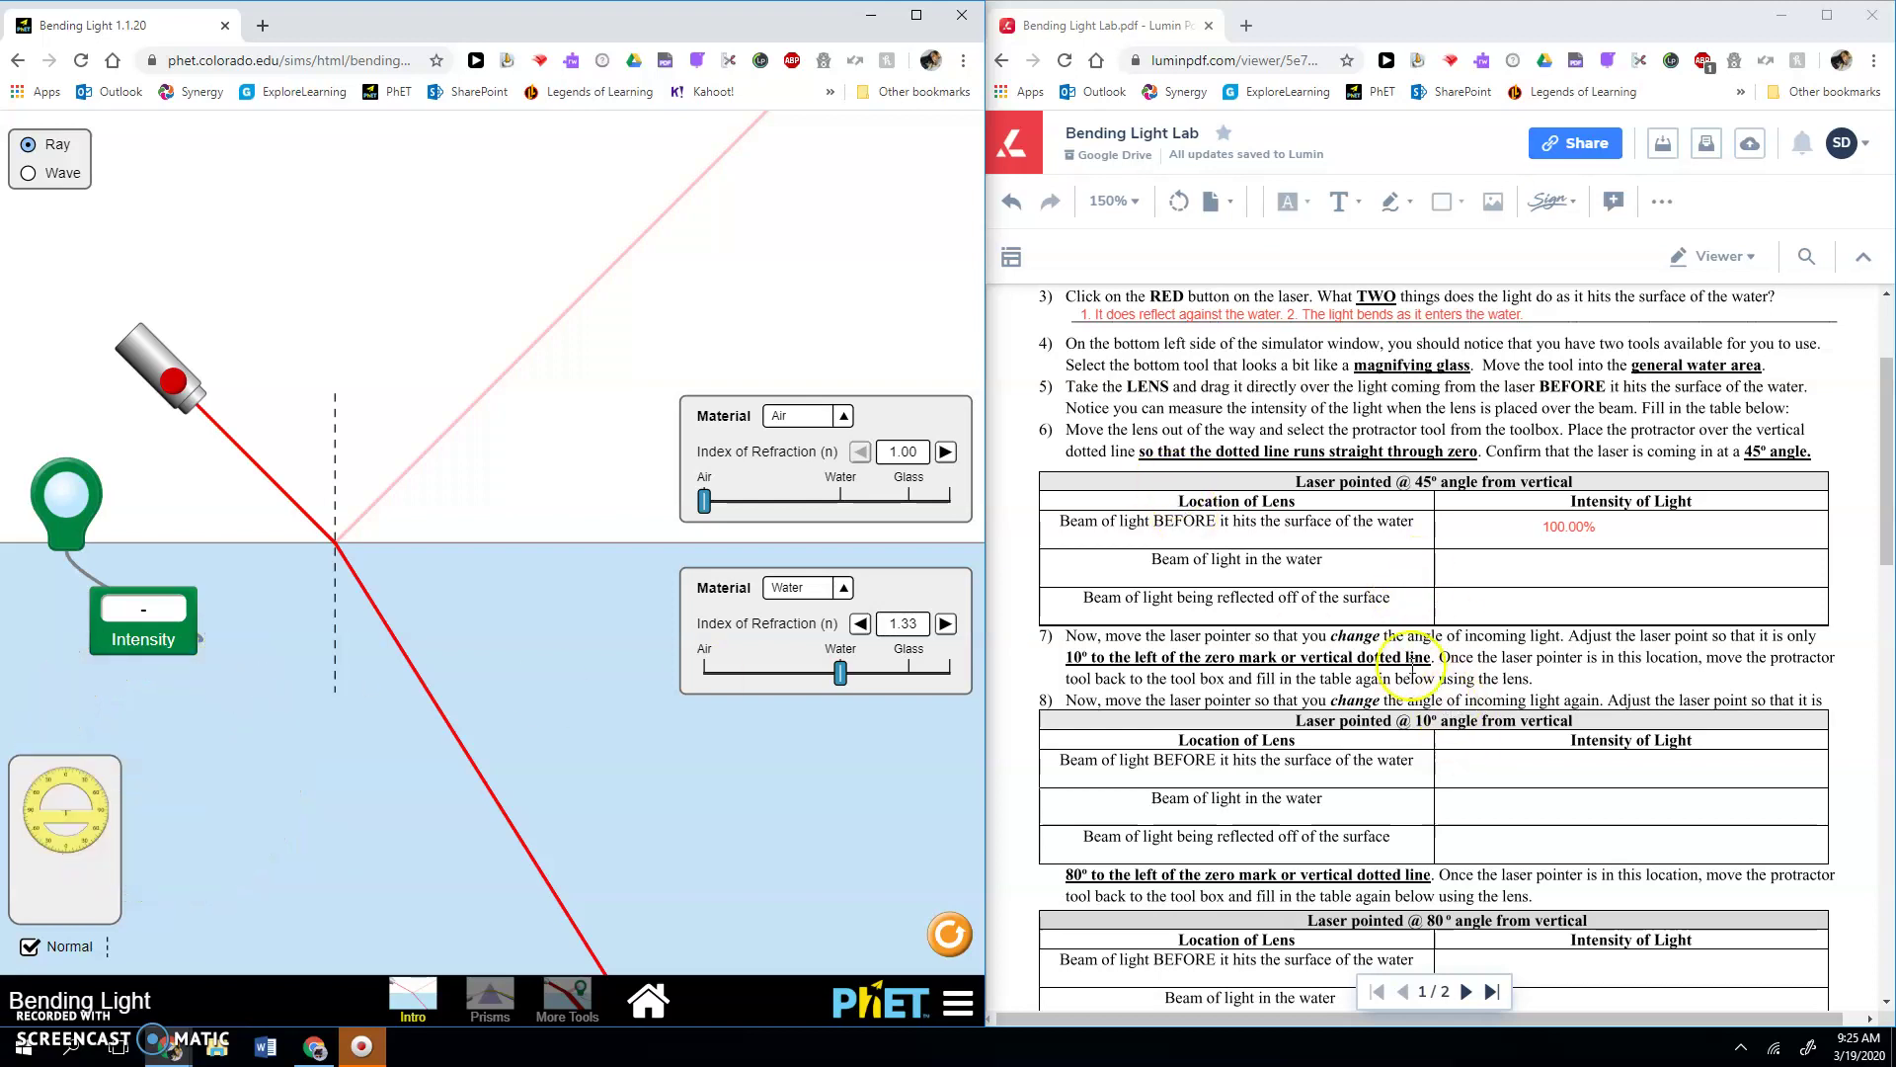
left_click_drag(66, 502, 452, 439)
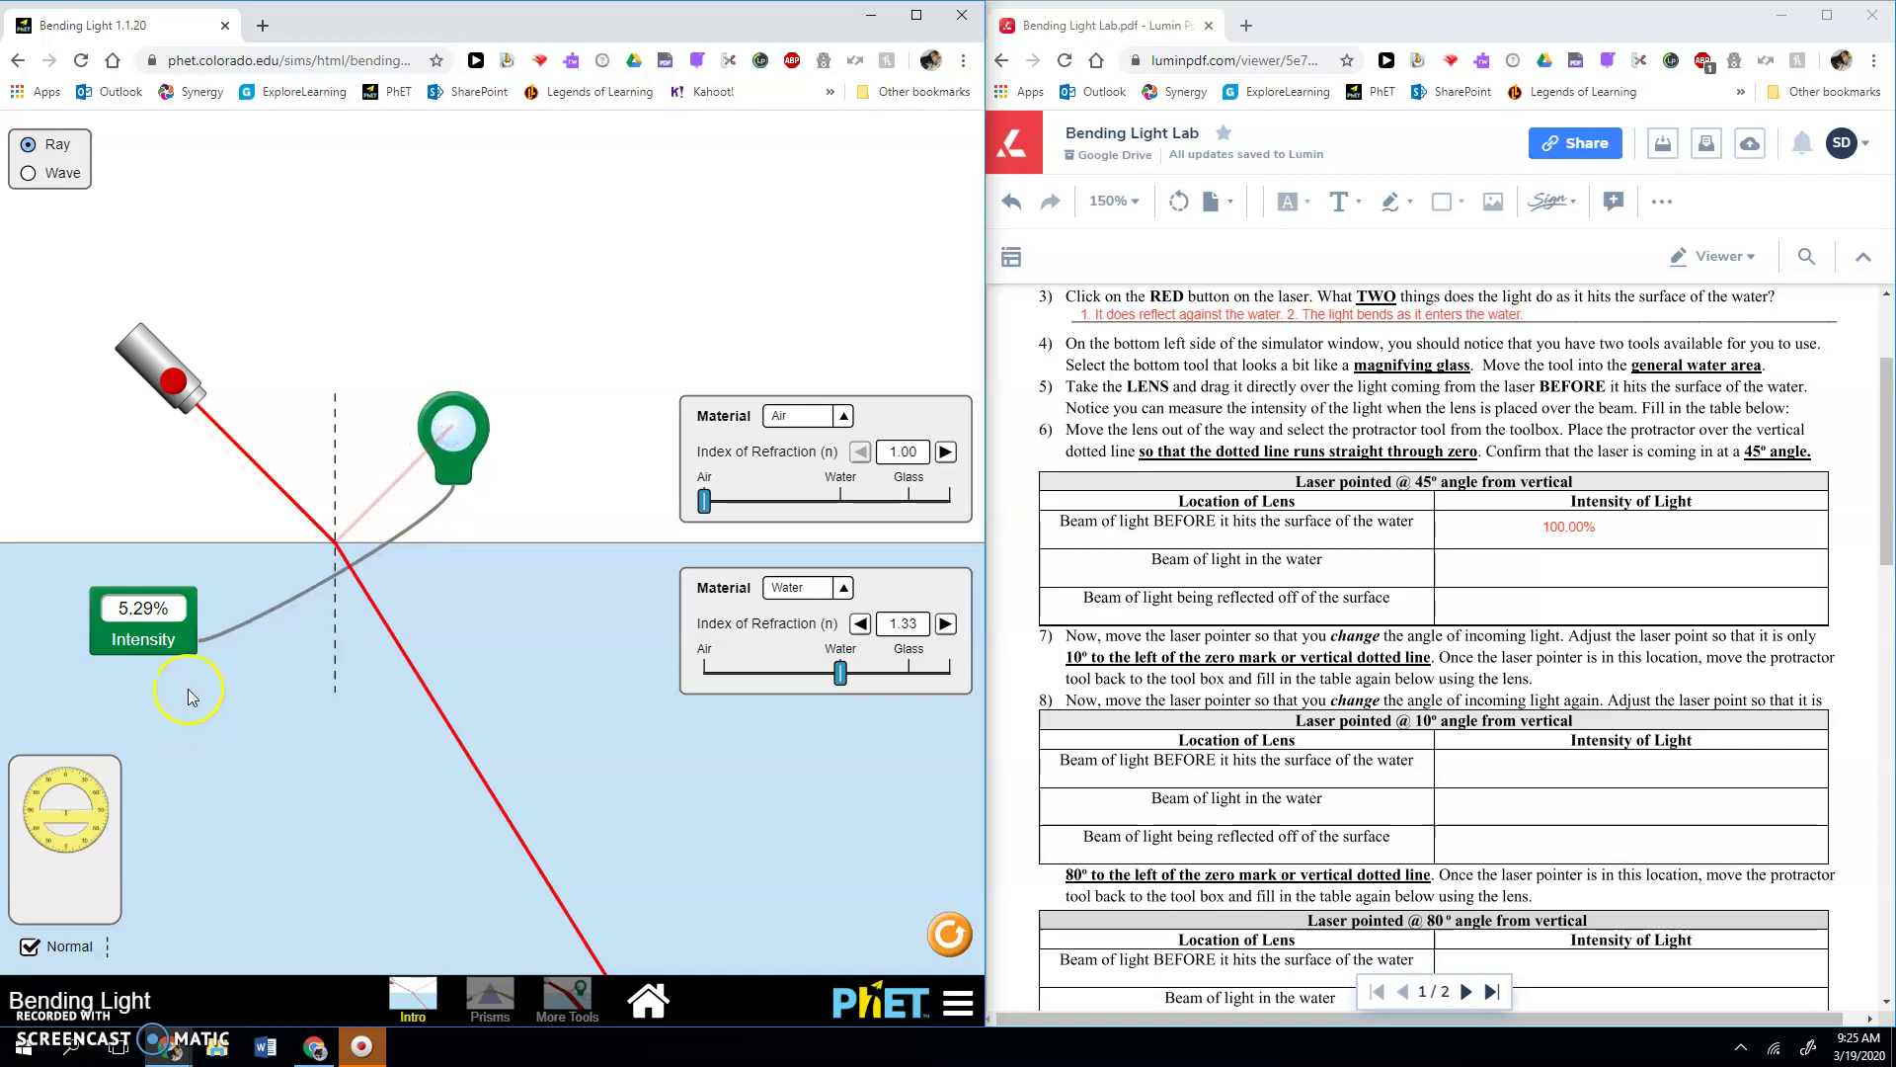
left_click_drag(158, 640, 183, 657)
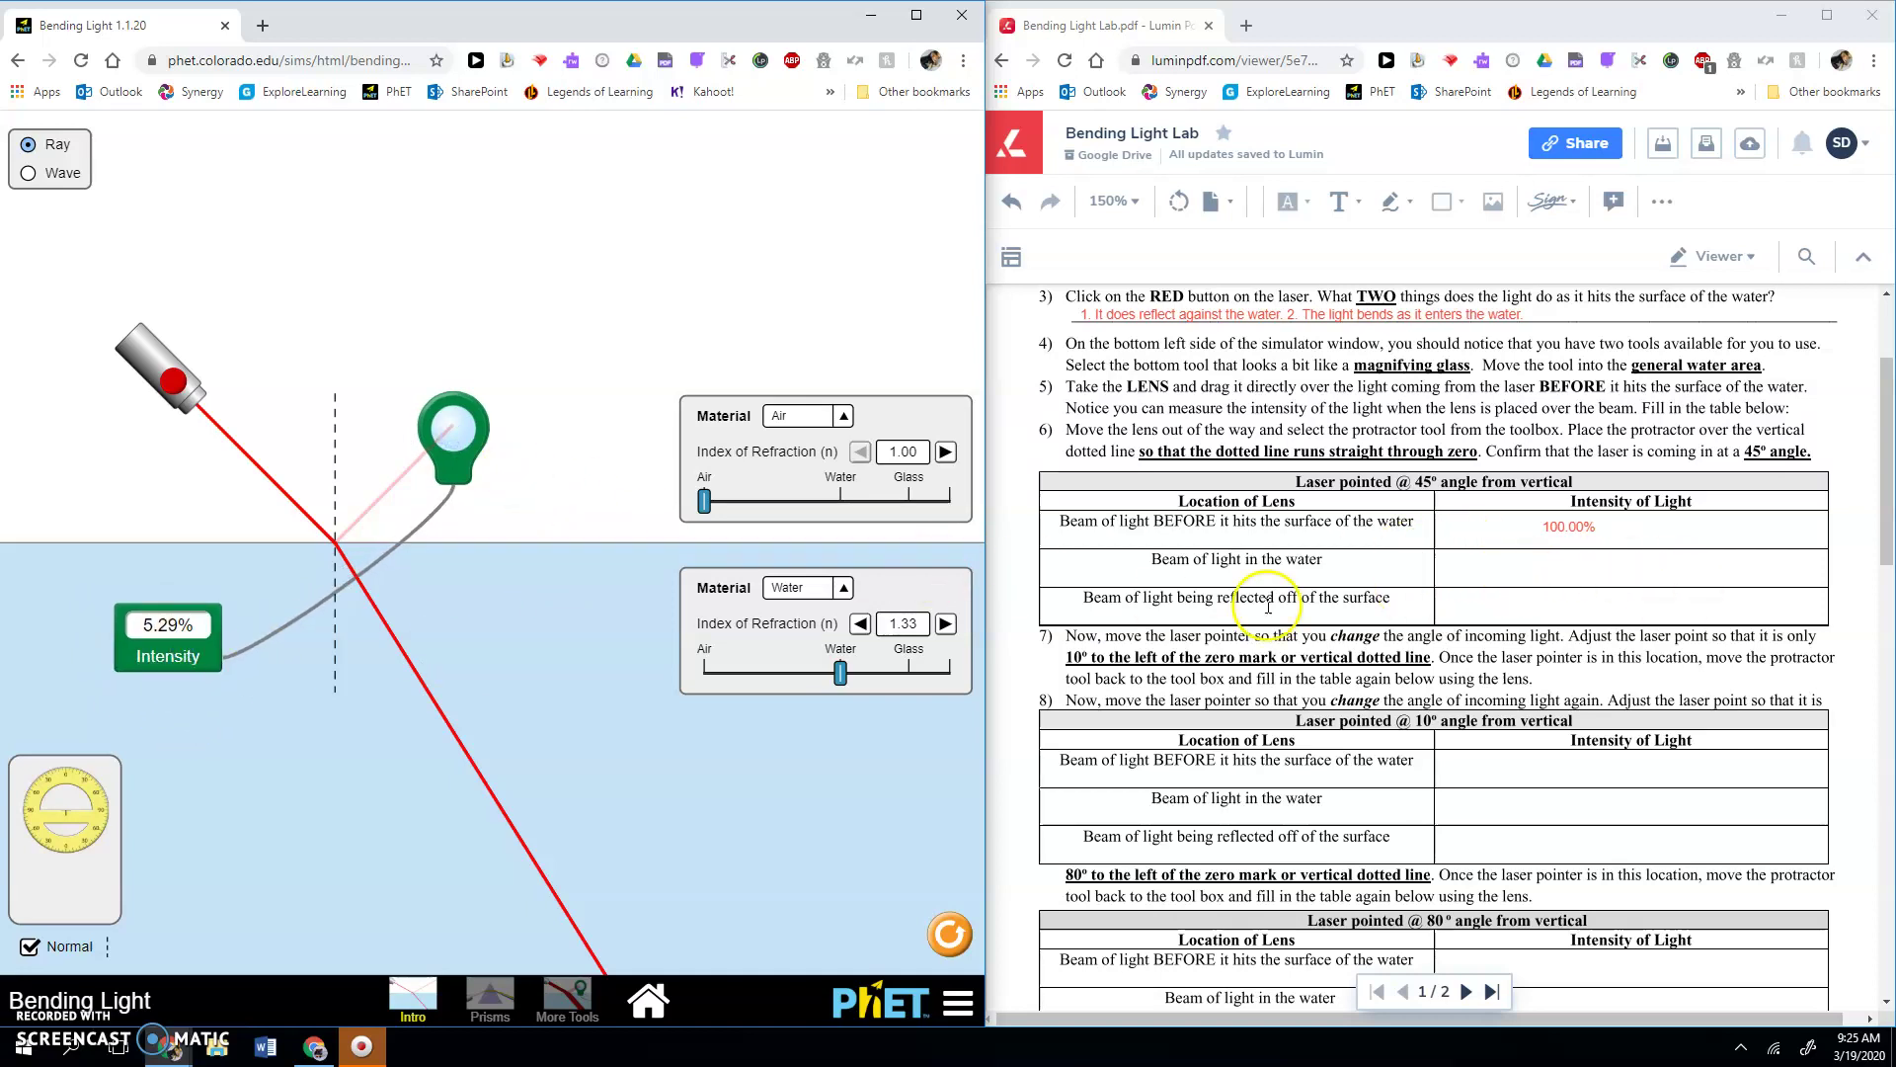
Enter 5.29% in the 45° table's reflected-beam intensity cell.
left_click(1532, 617)
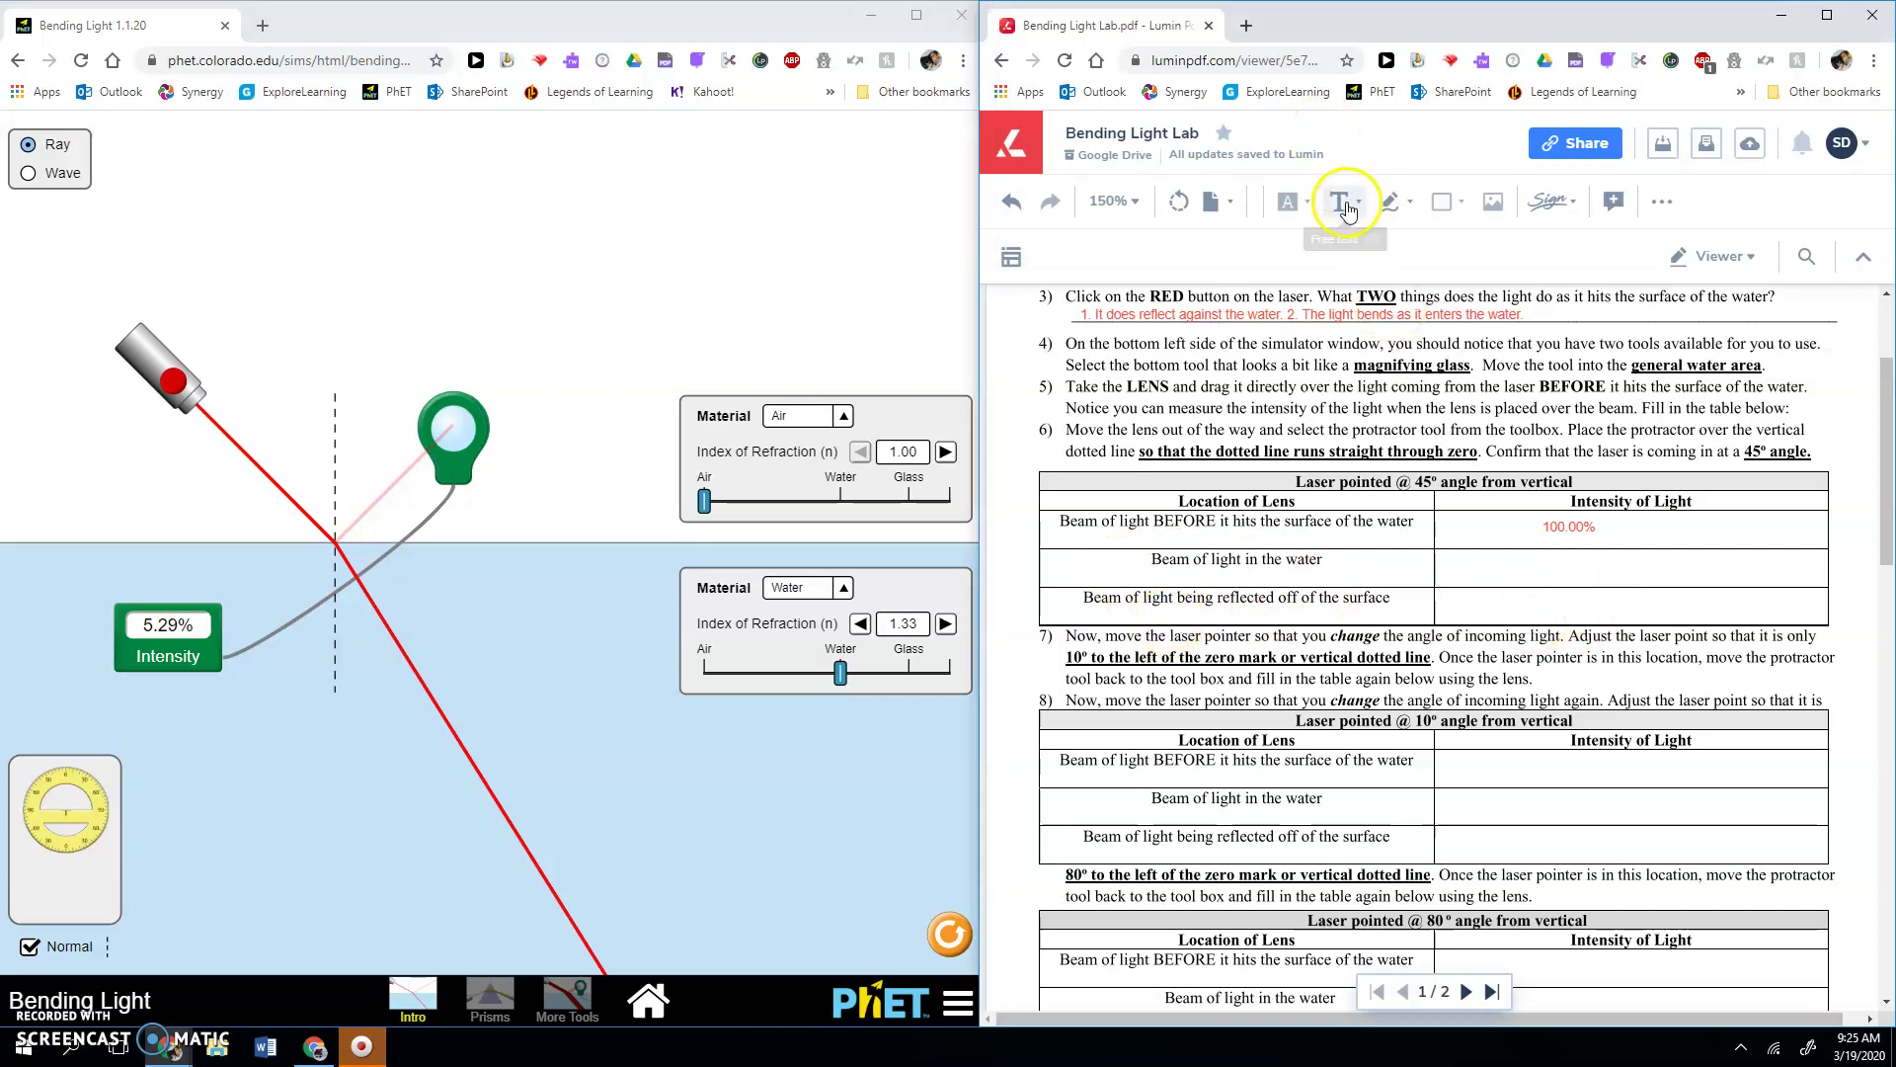
left_click(1339, 201)
left_click(1528, 602)
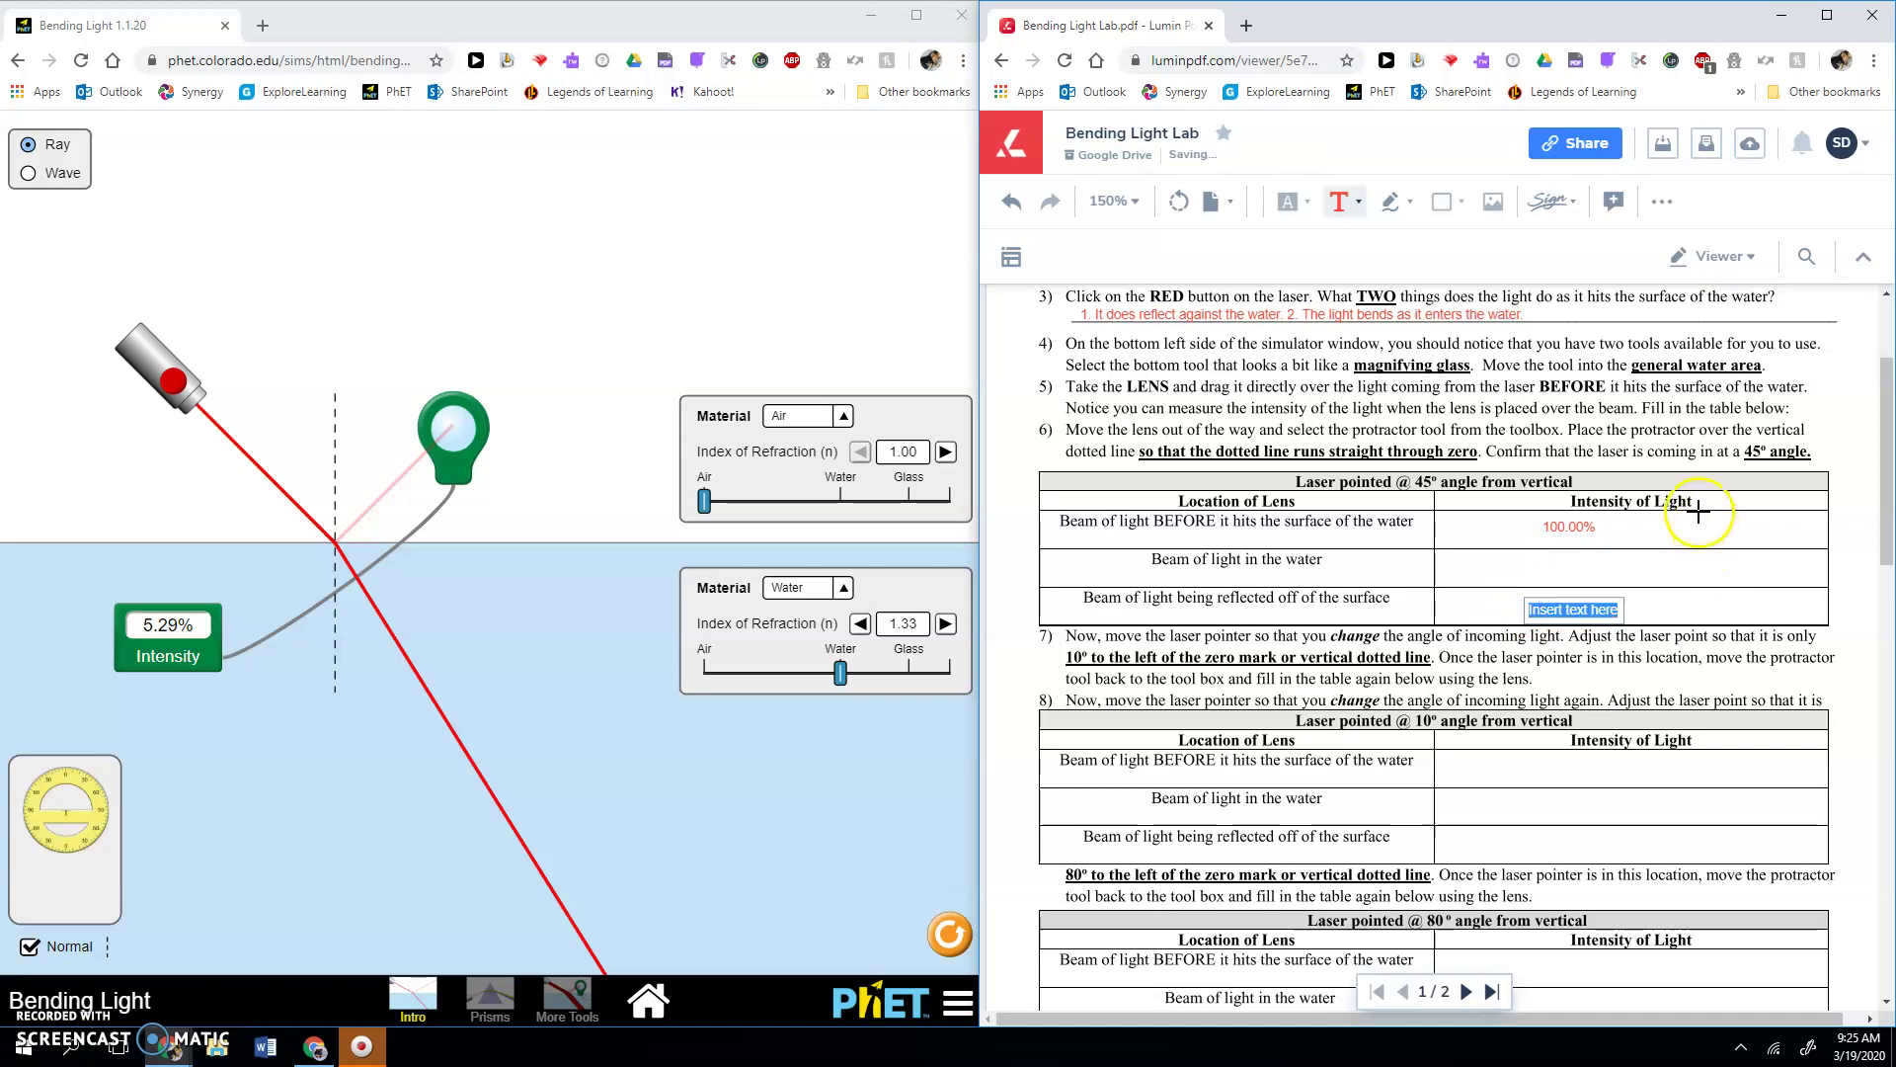
type("5.29")
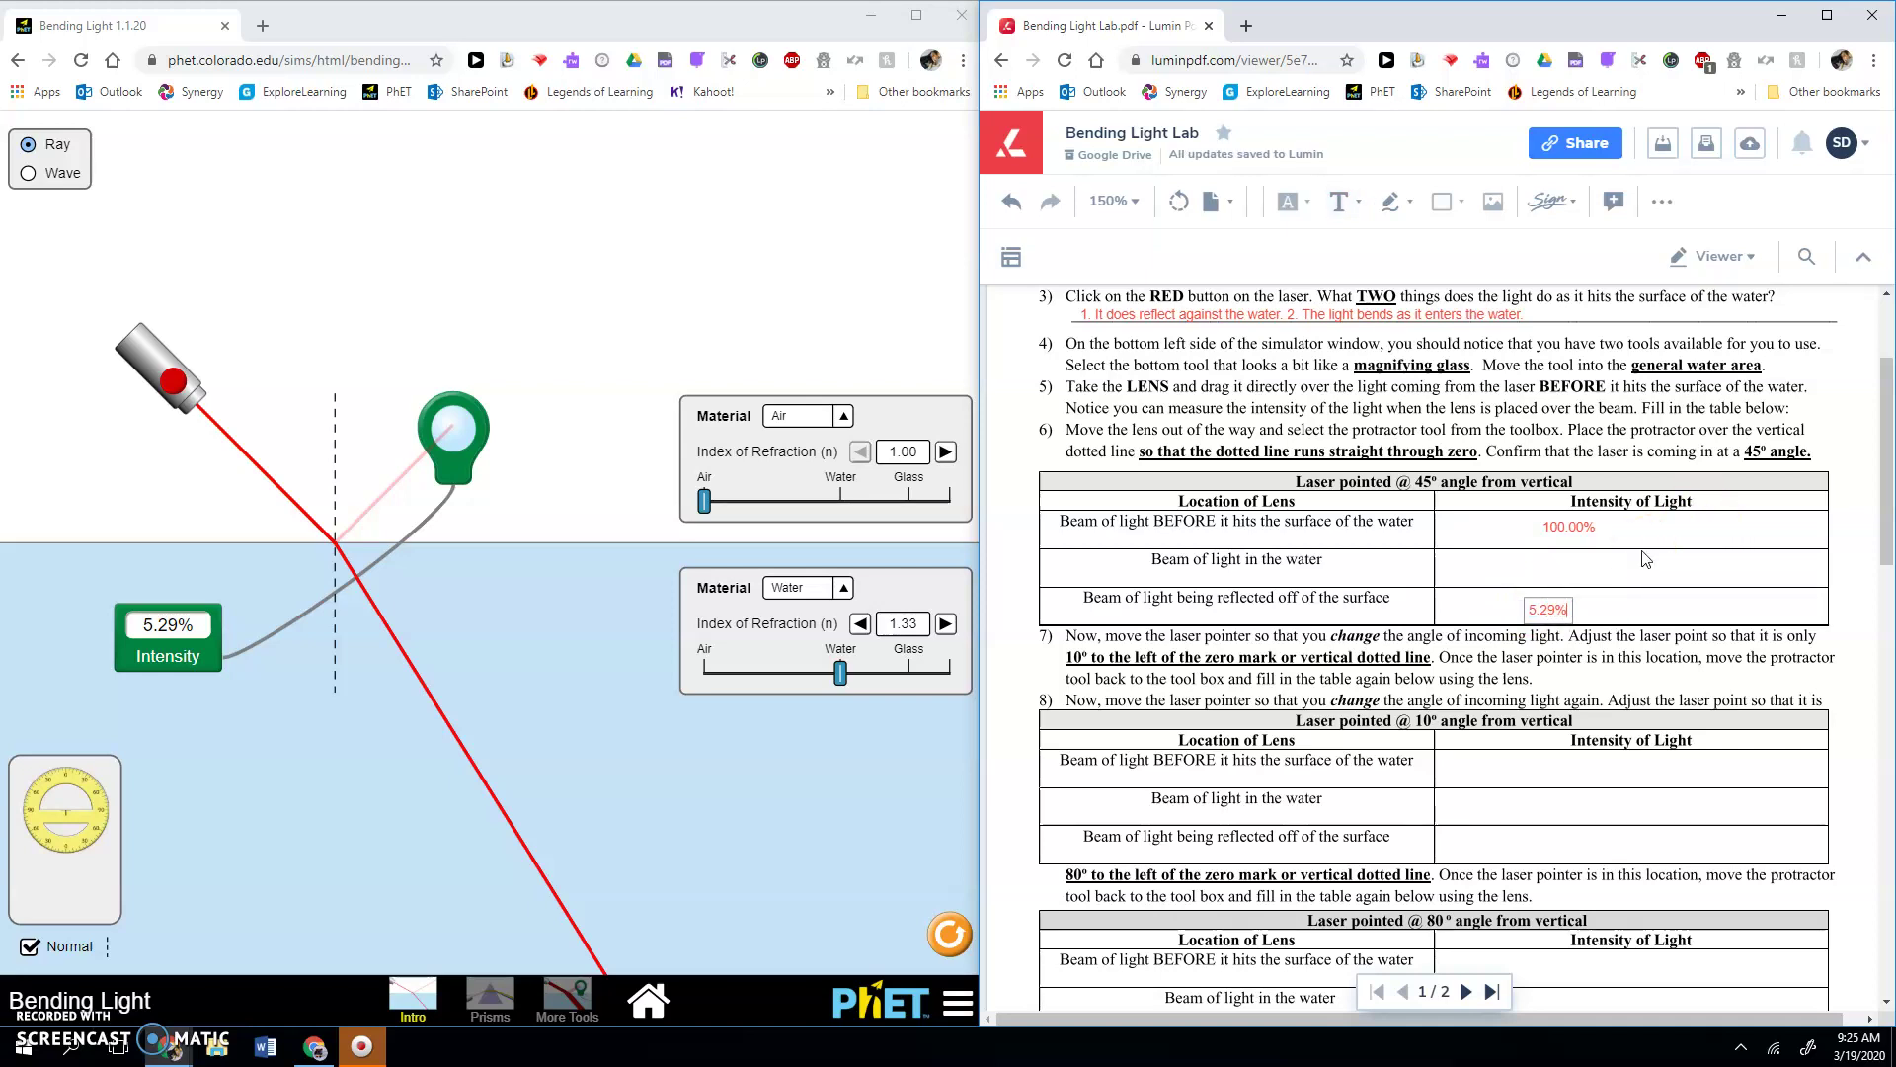
left_click(609, 318)
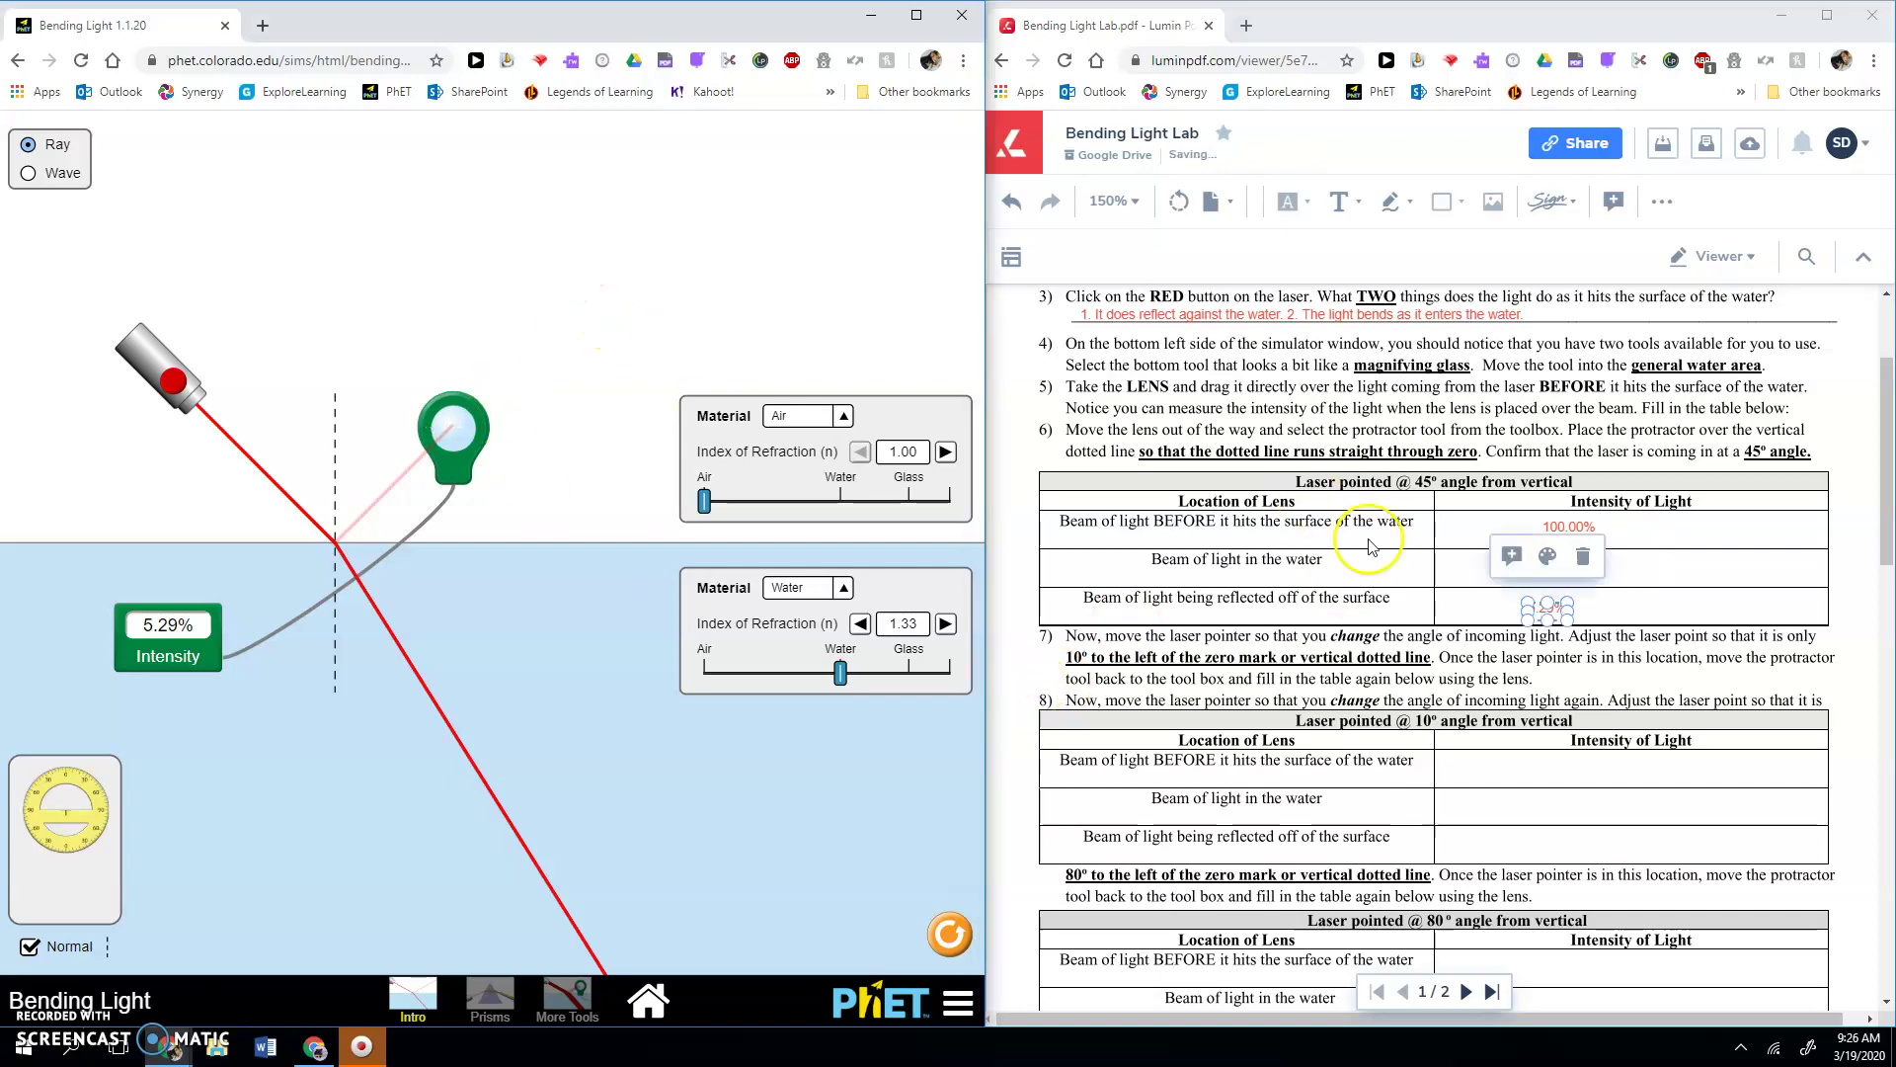
left_click(1492, 570)
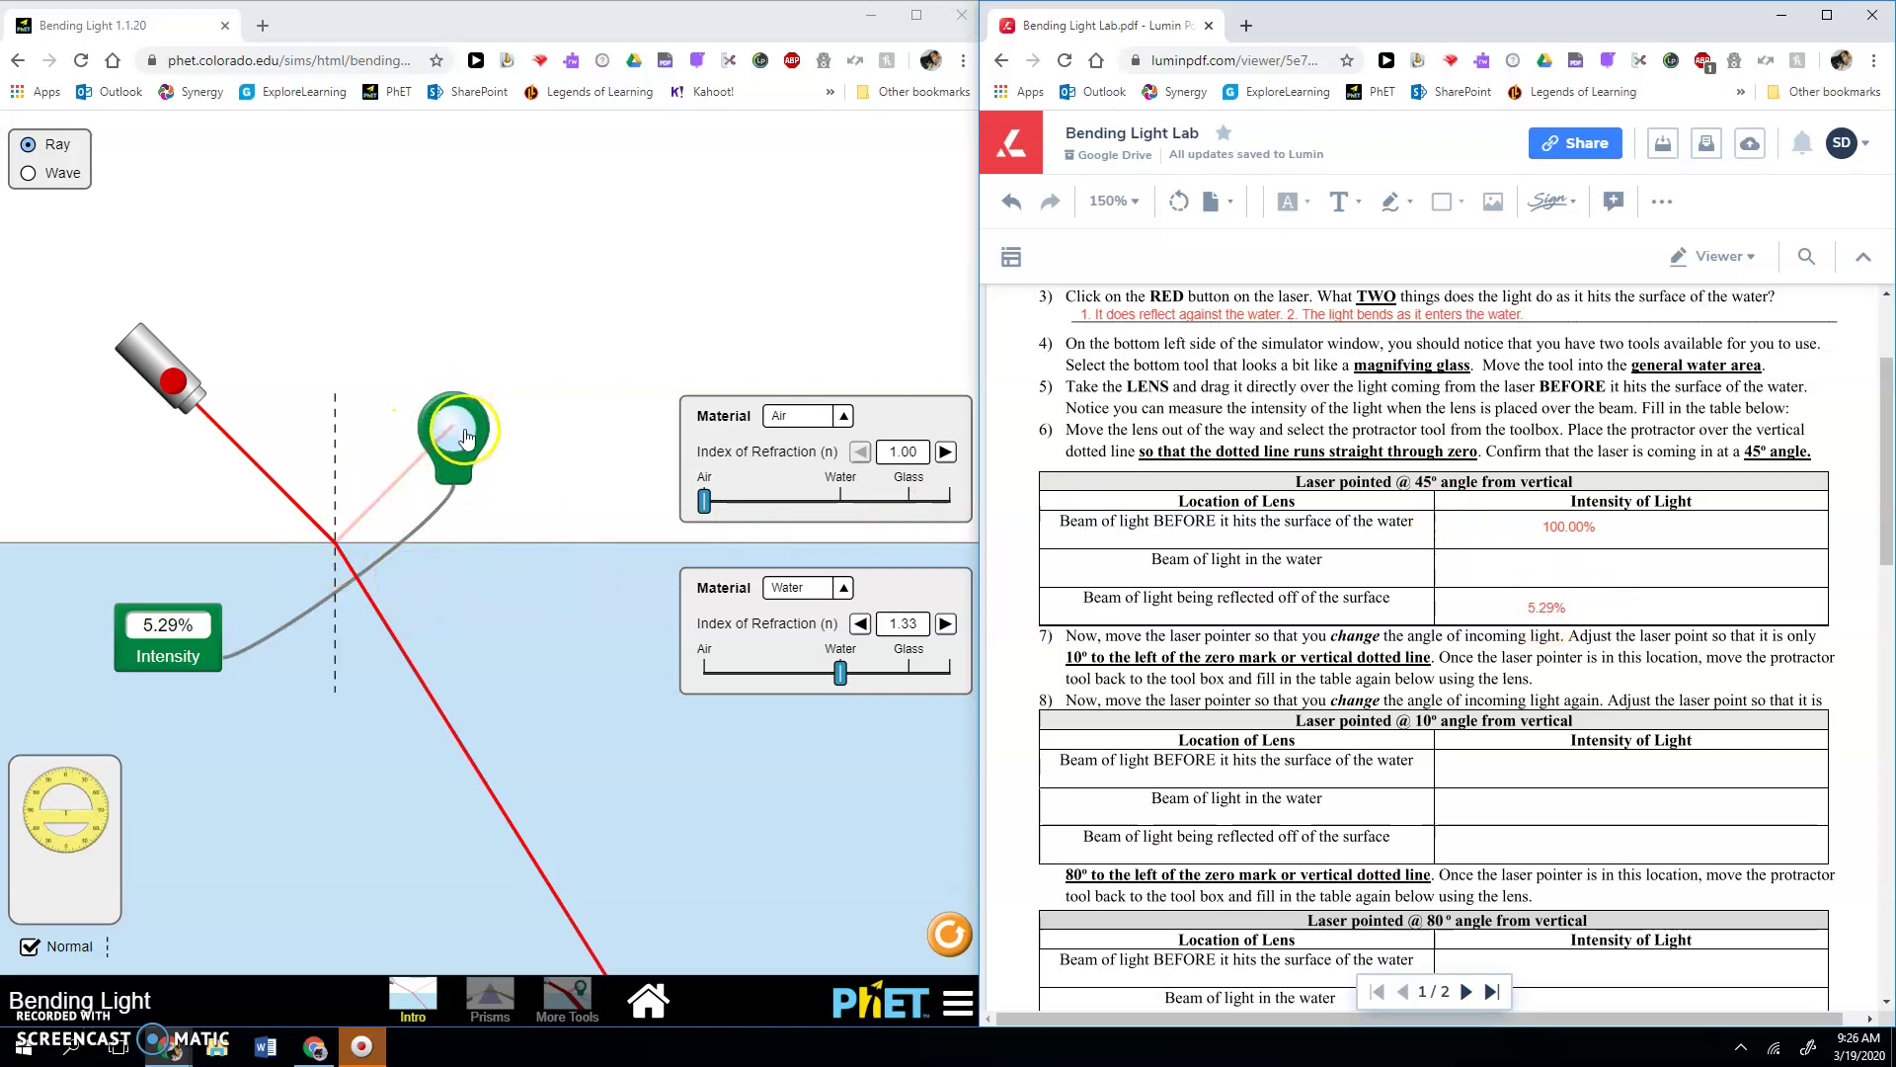
Move the lens onto the refracted beam and enter 94.71% in the in-water cell.
left_click_drag(456, 439, 399, 644)
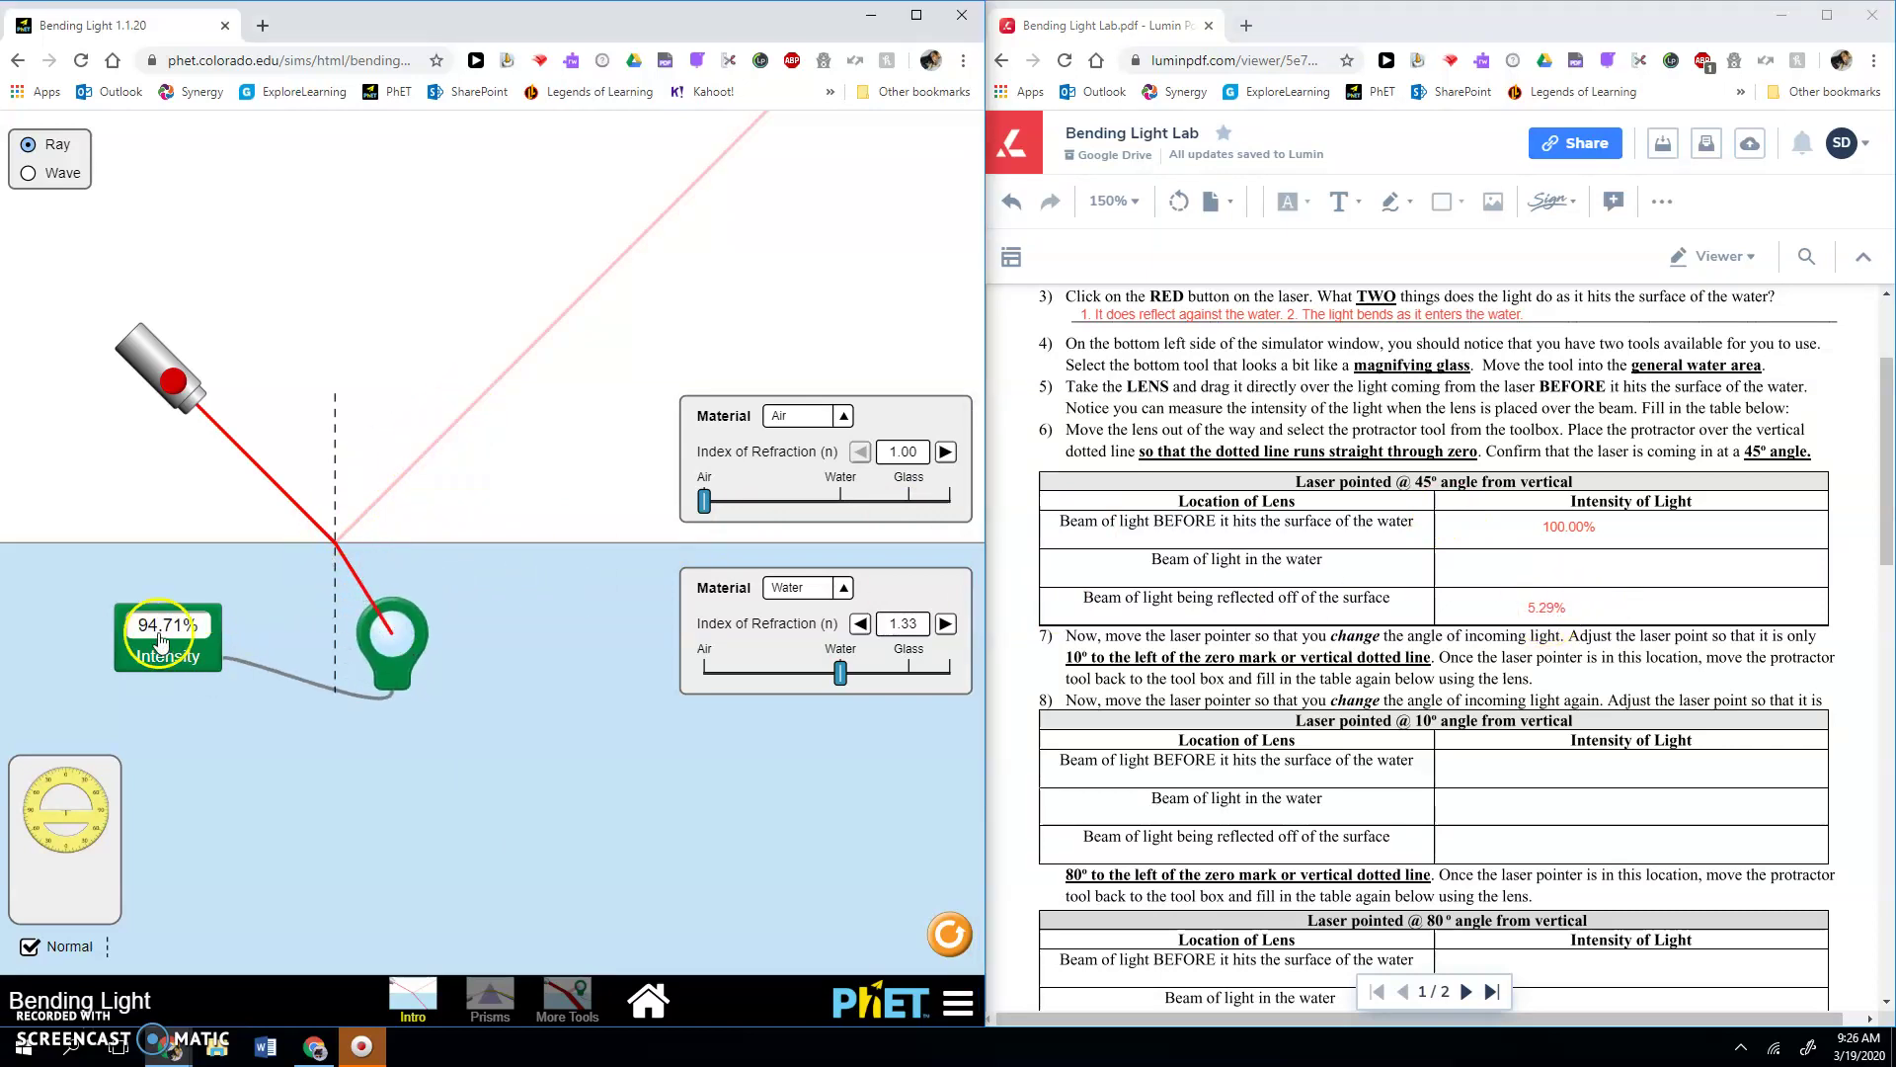
left_click(1536, 567)
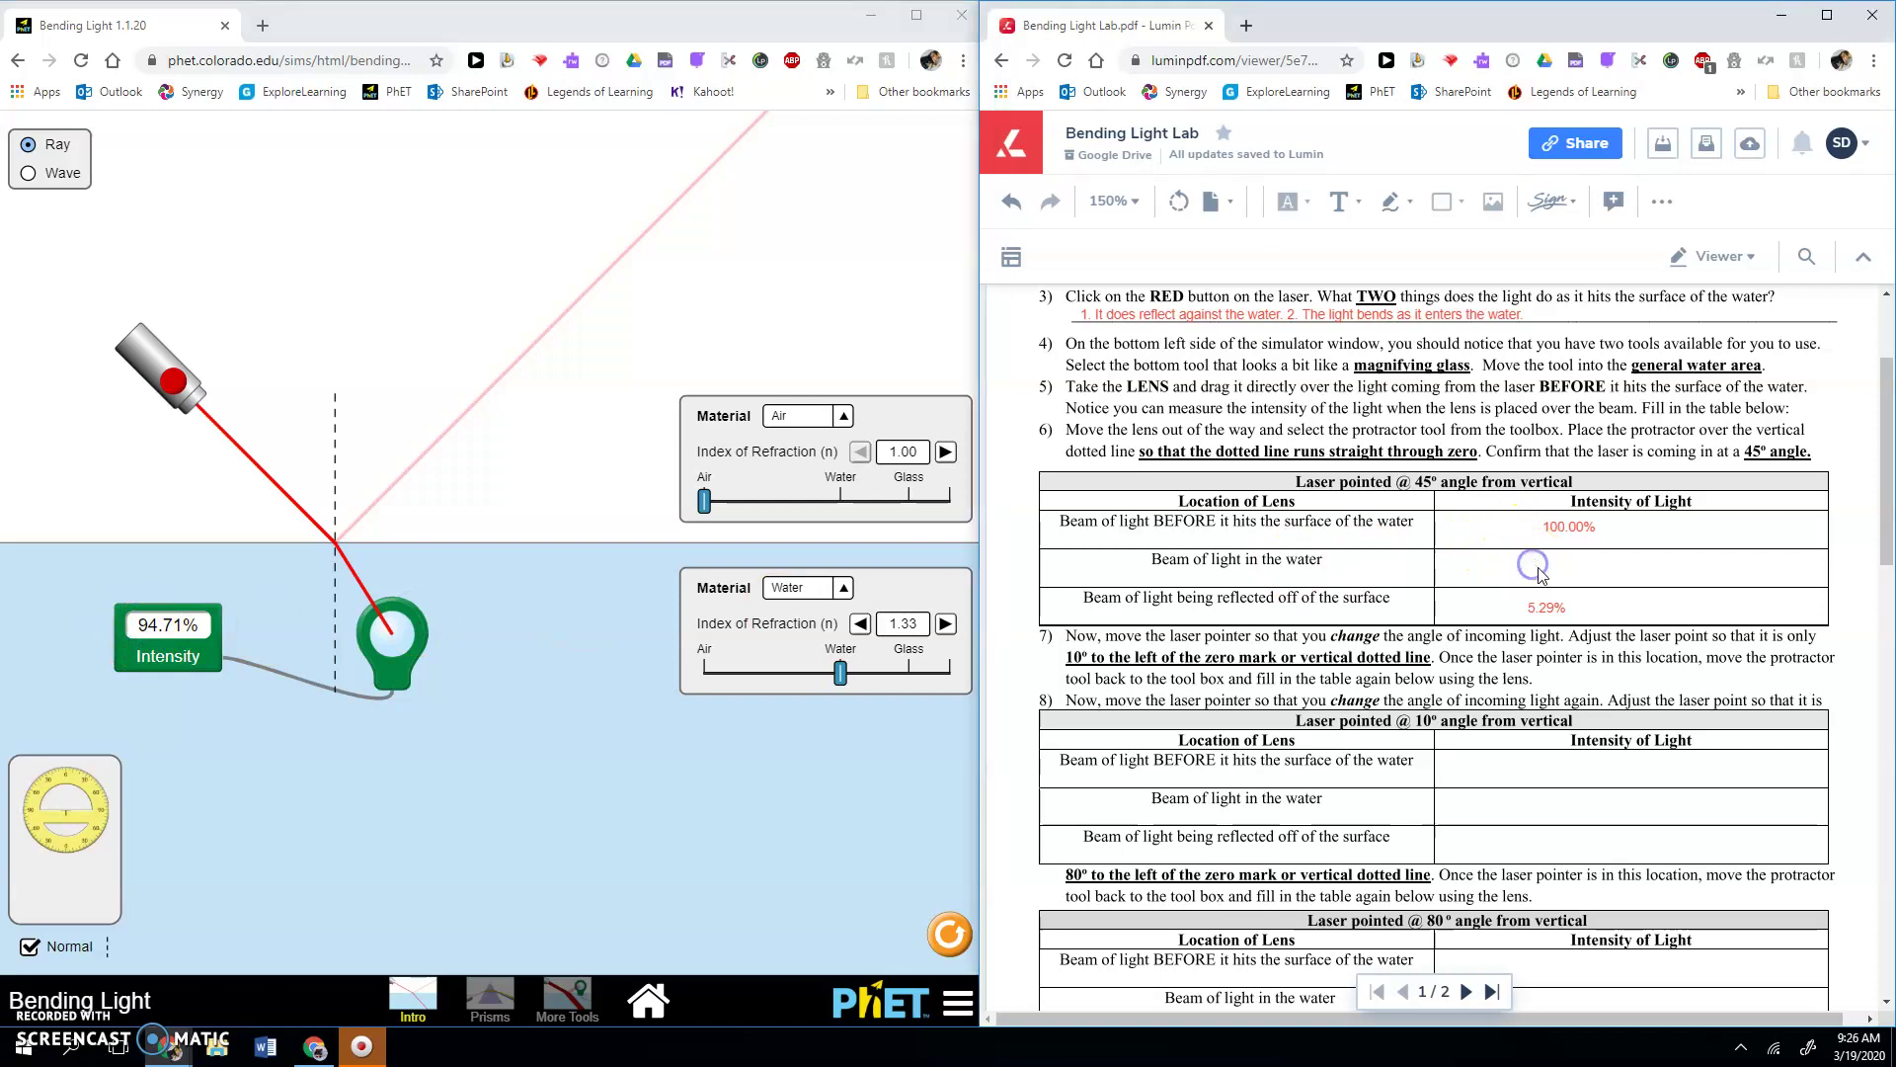
left_click(1338, 202)
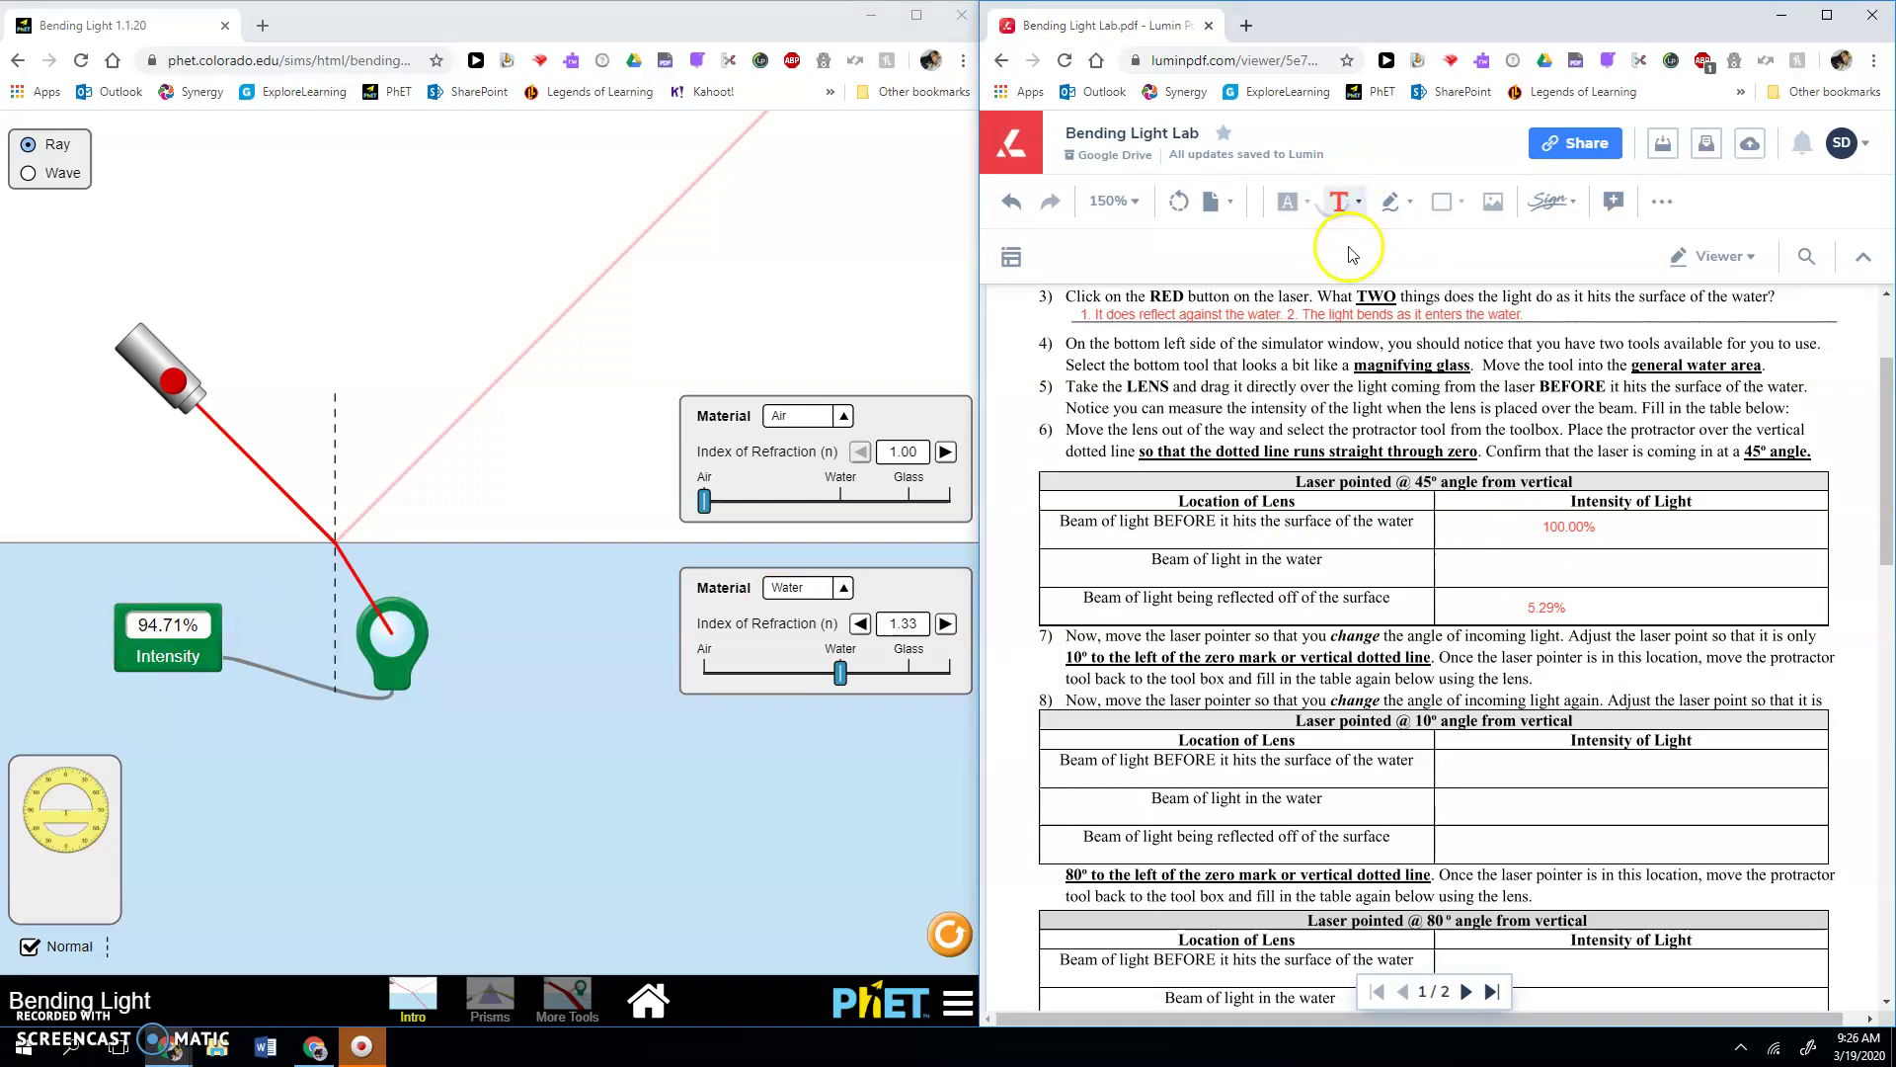
left_click(1537, 566)
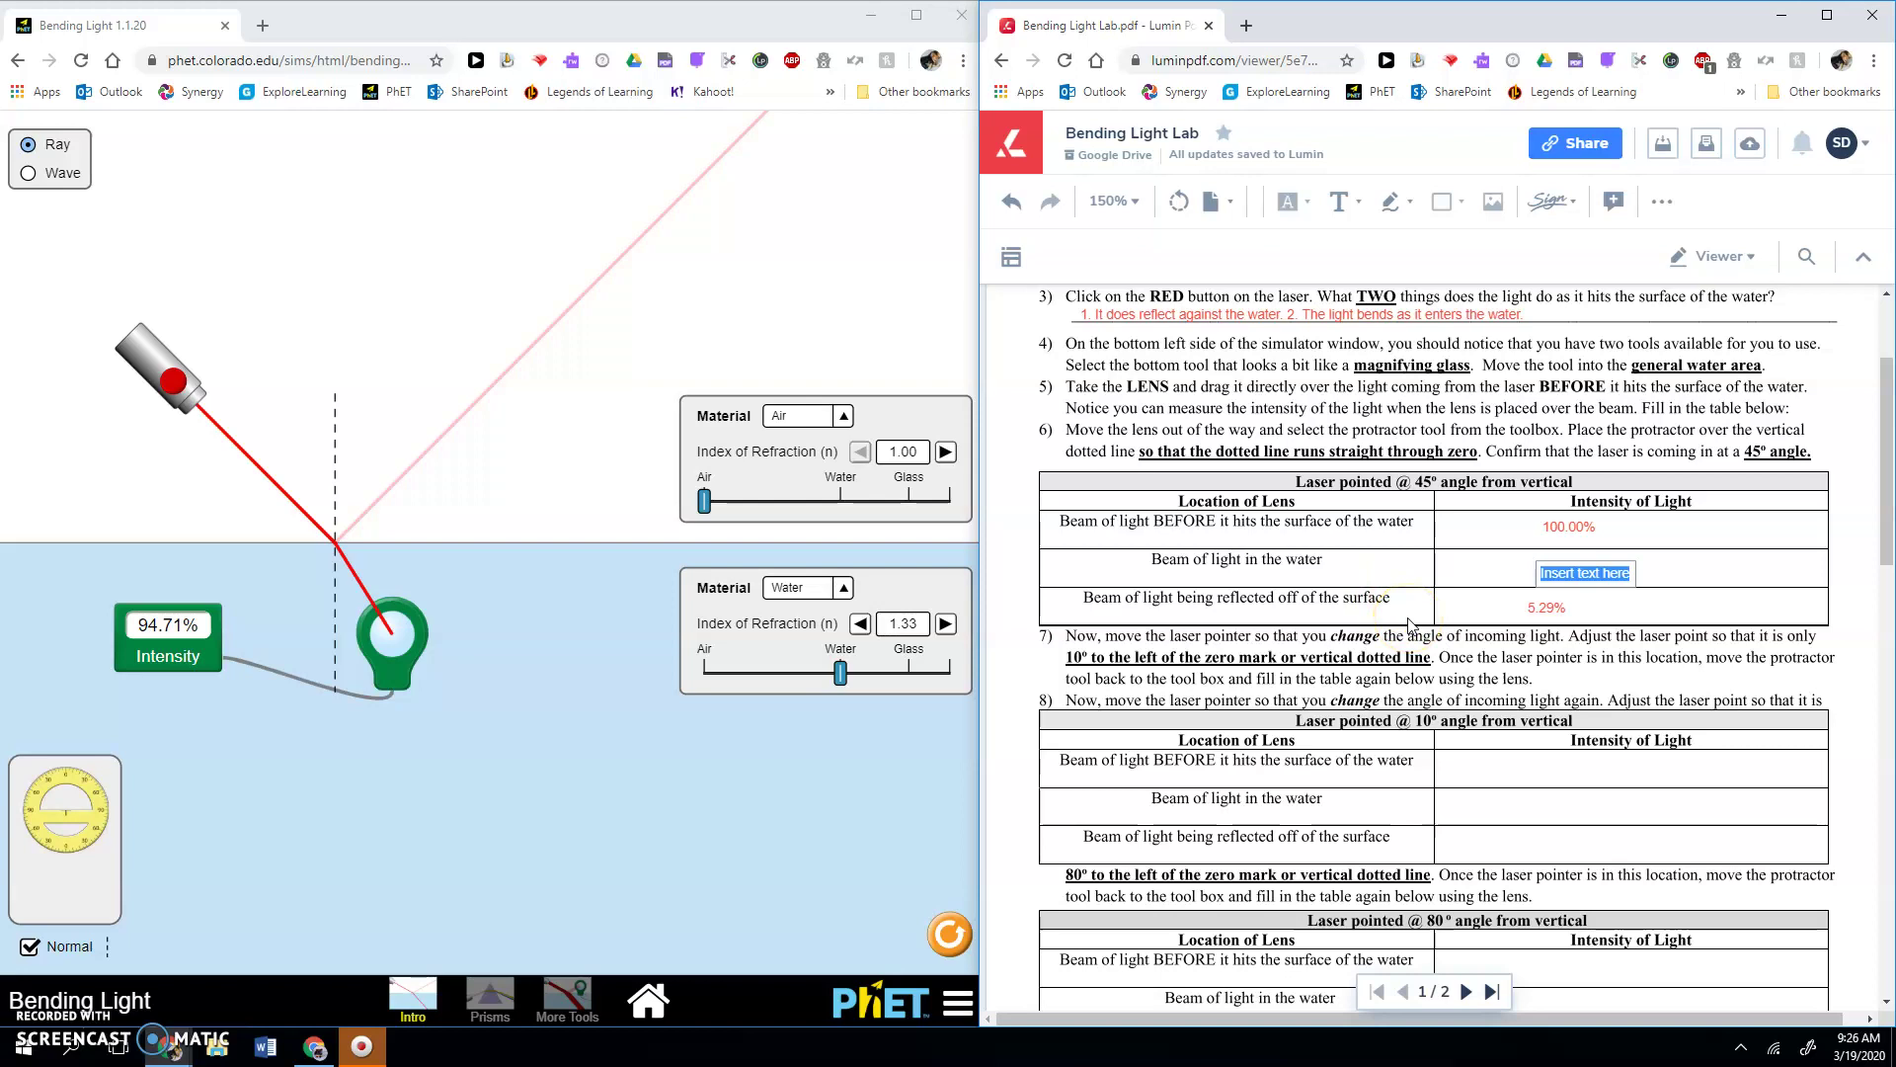
type("94.71")
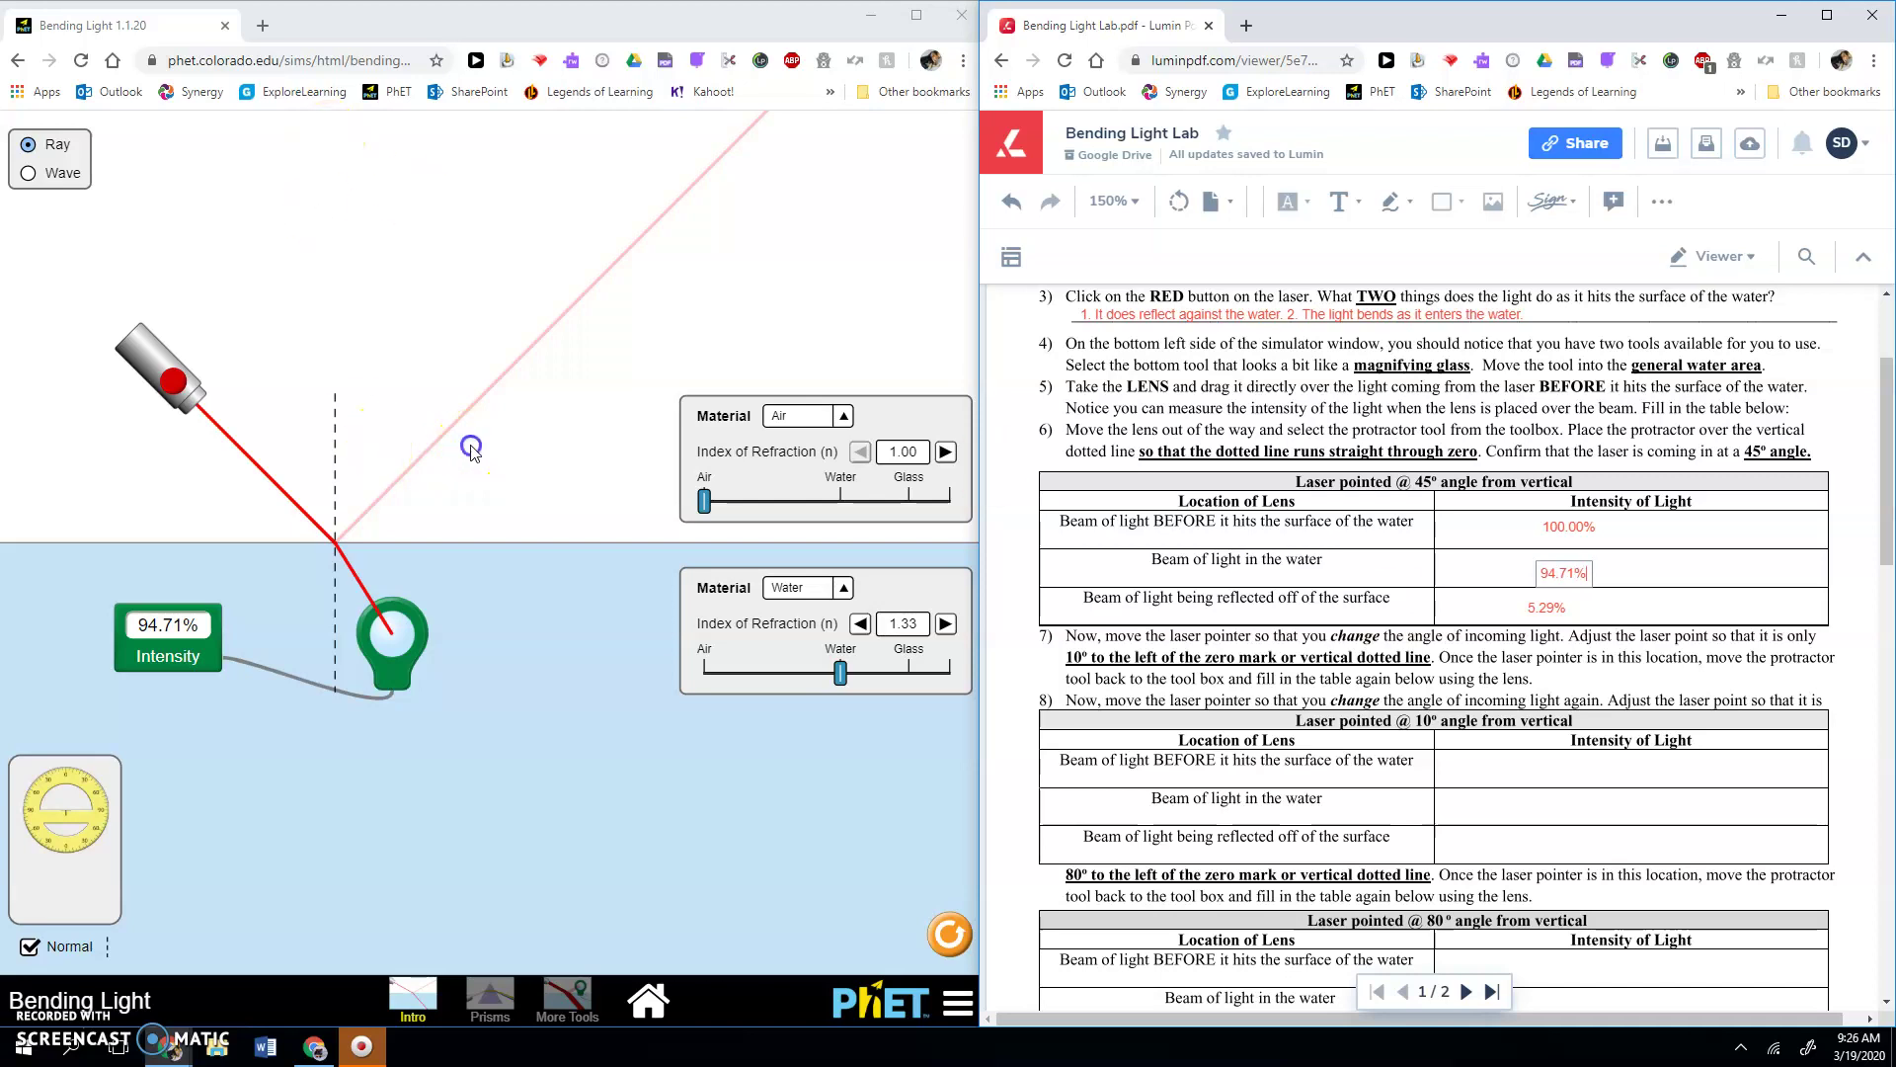
Center the protractor at the entry point, tilt the laser to 10° from vertical, and read 100.00% on the incoming beam.
left_click(1177, 511)
scroll(1177, 510, "down", 1)
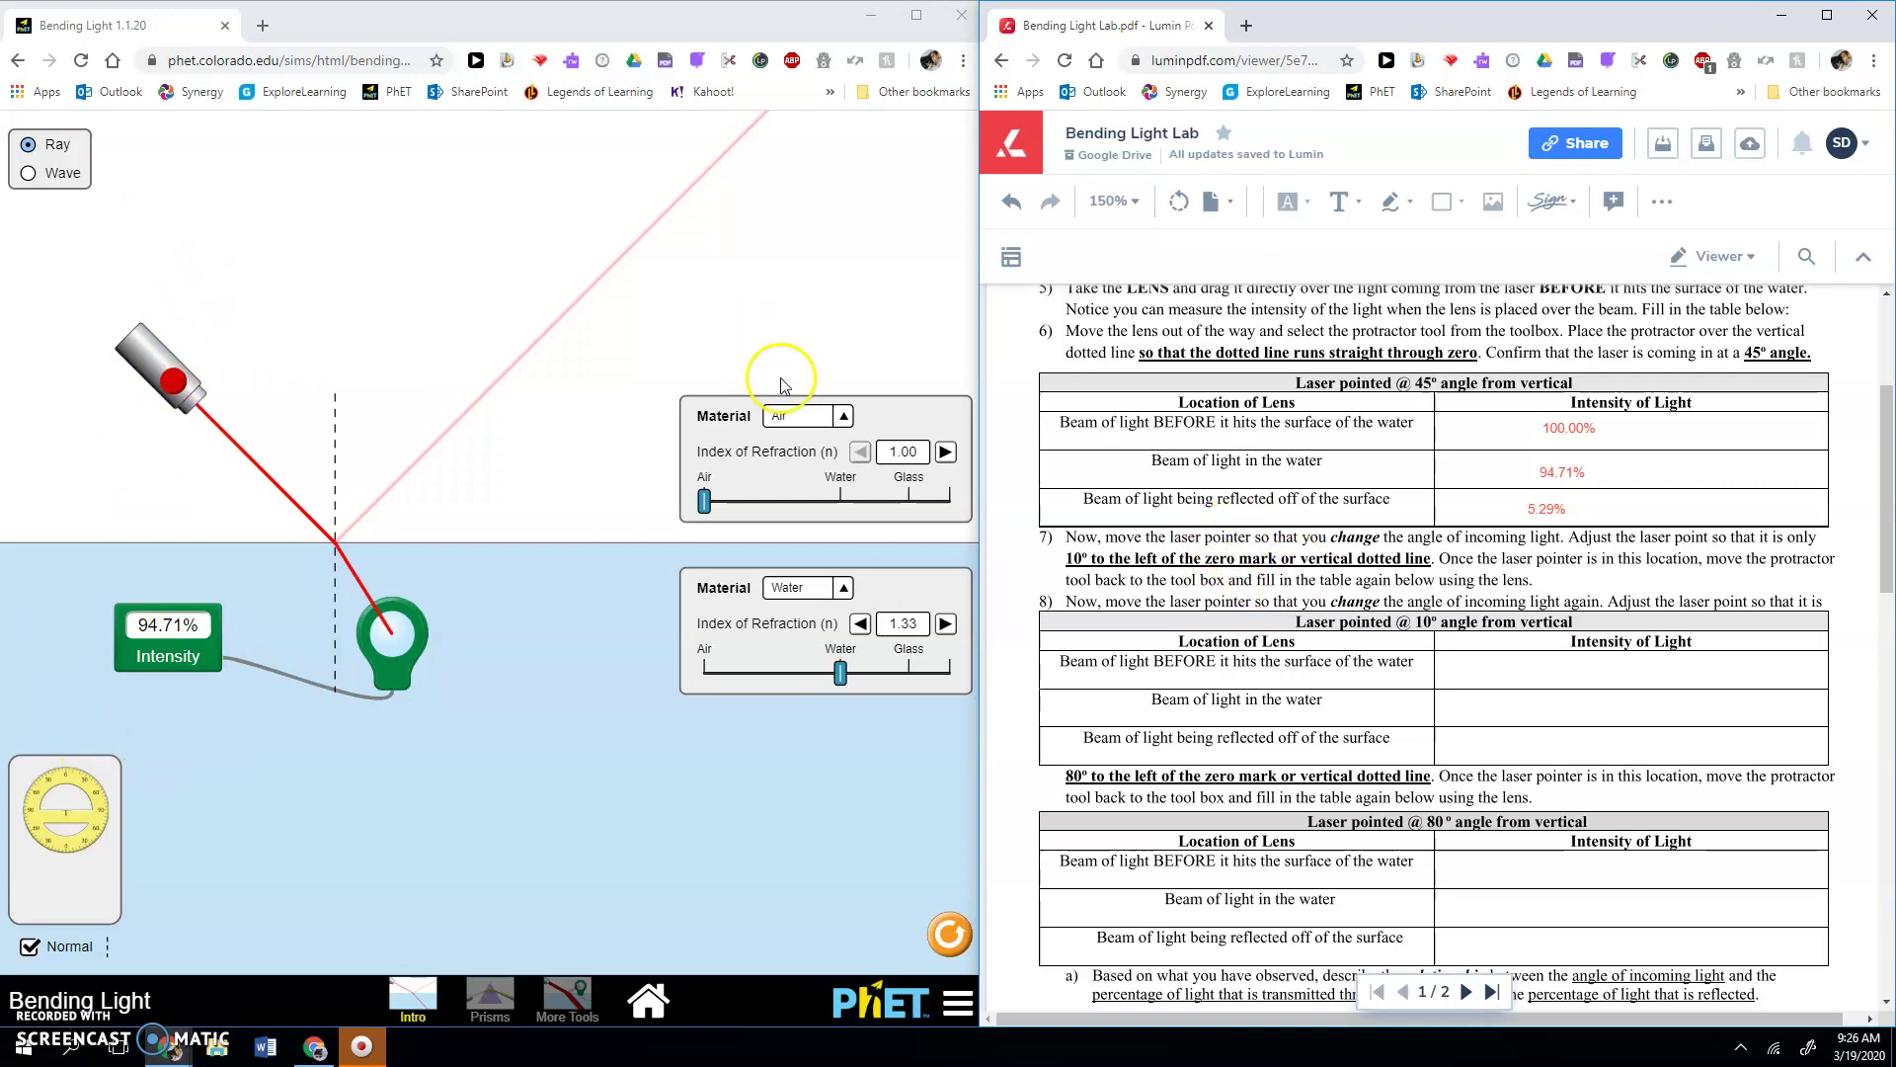
left_click_drag(40, 855, 336, 549)
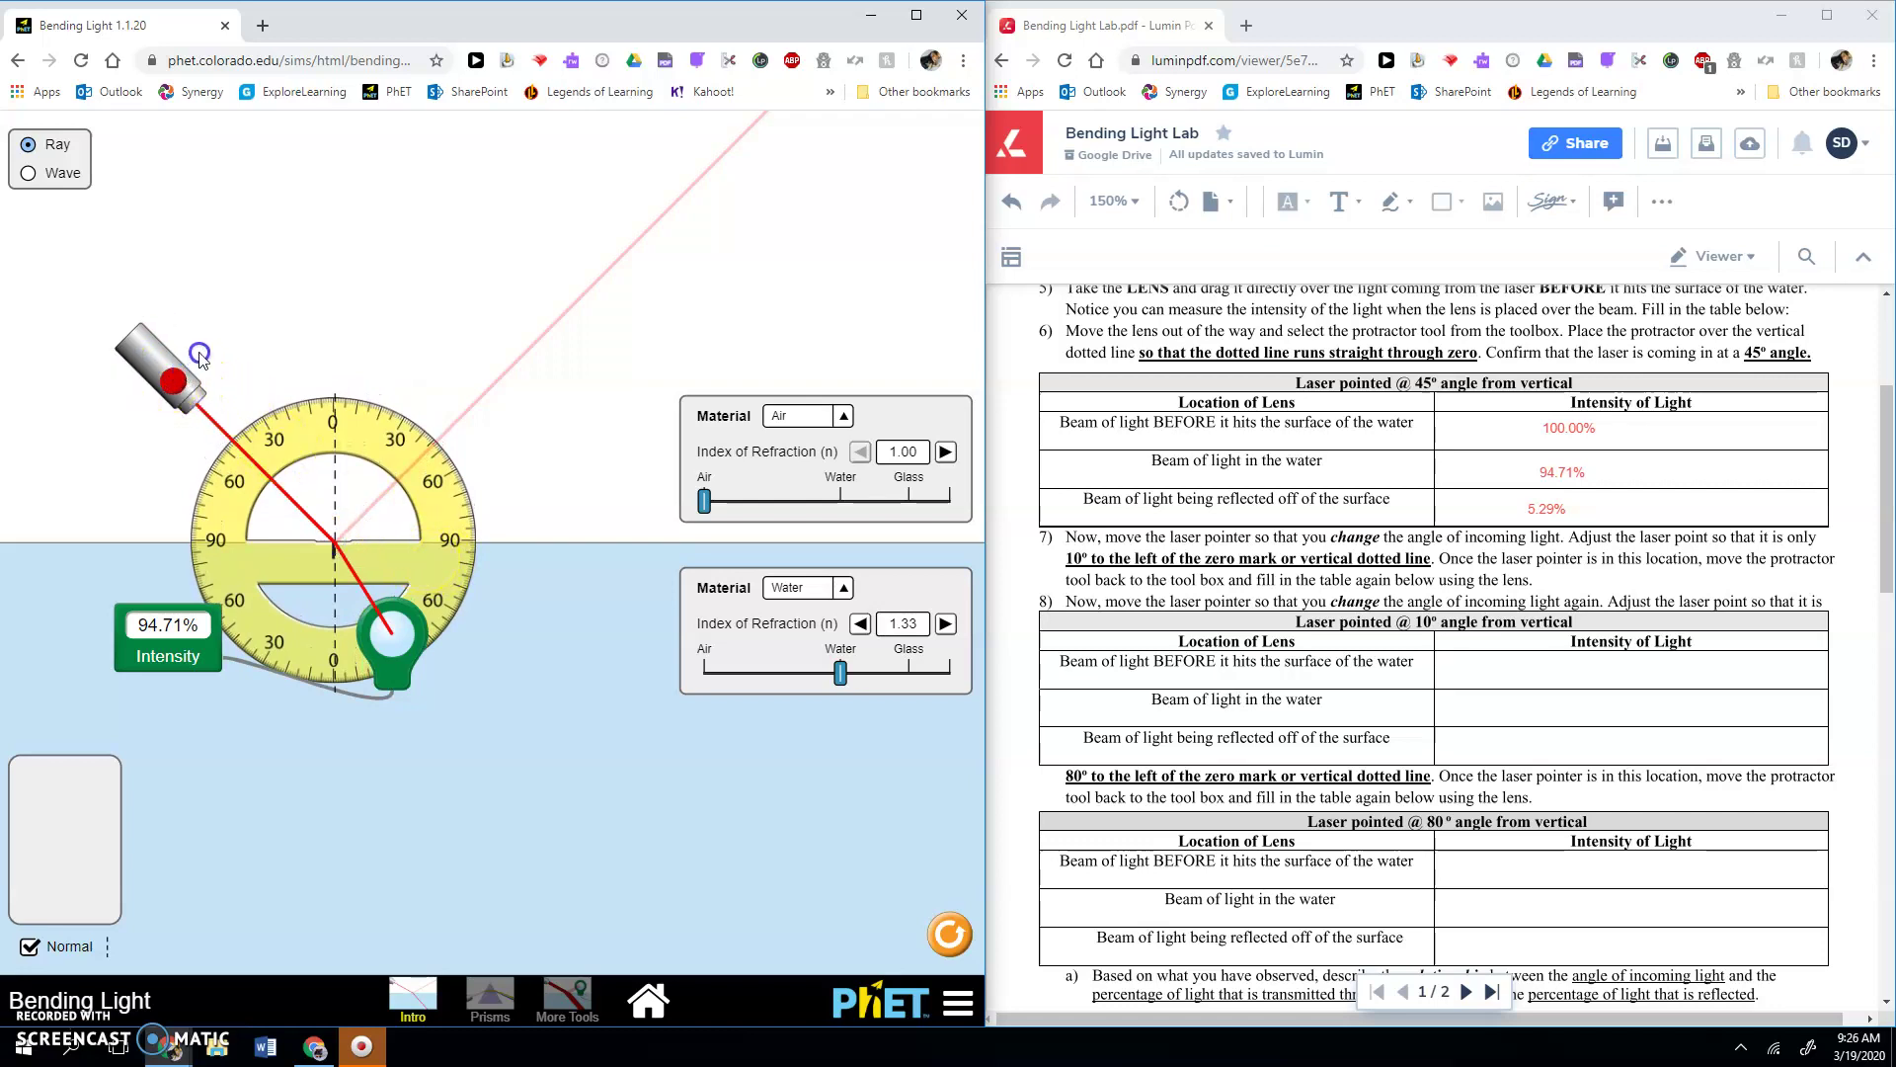
left_click_drag(200, 357, 296, 316)
left_click_drag(399, 464, 403, 467)
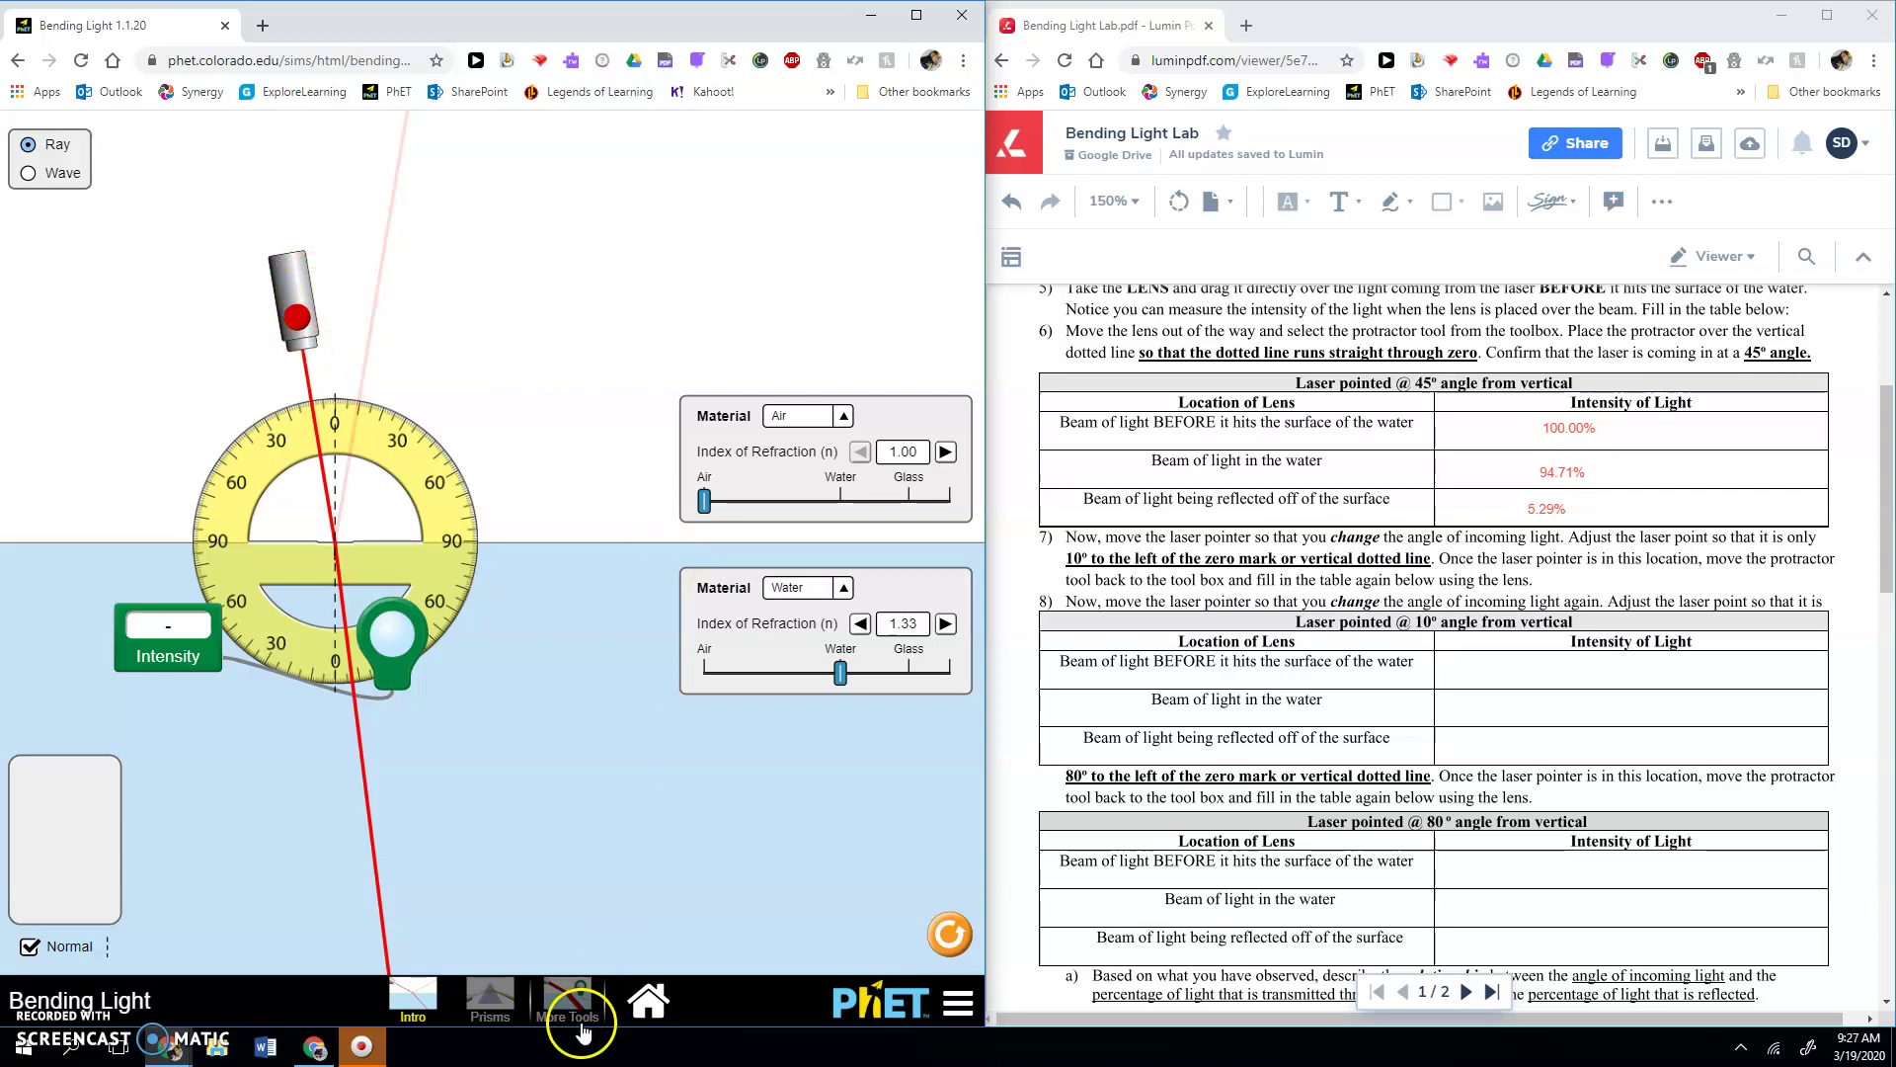
left_click_drag(378, 654, 316, 397)
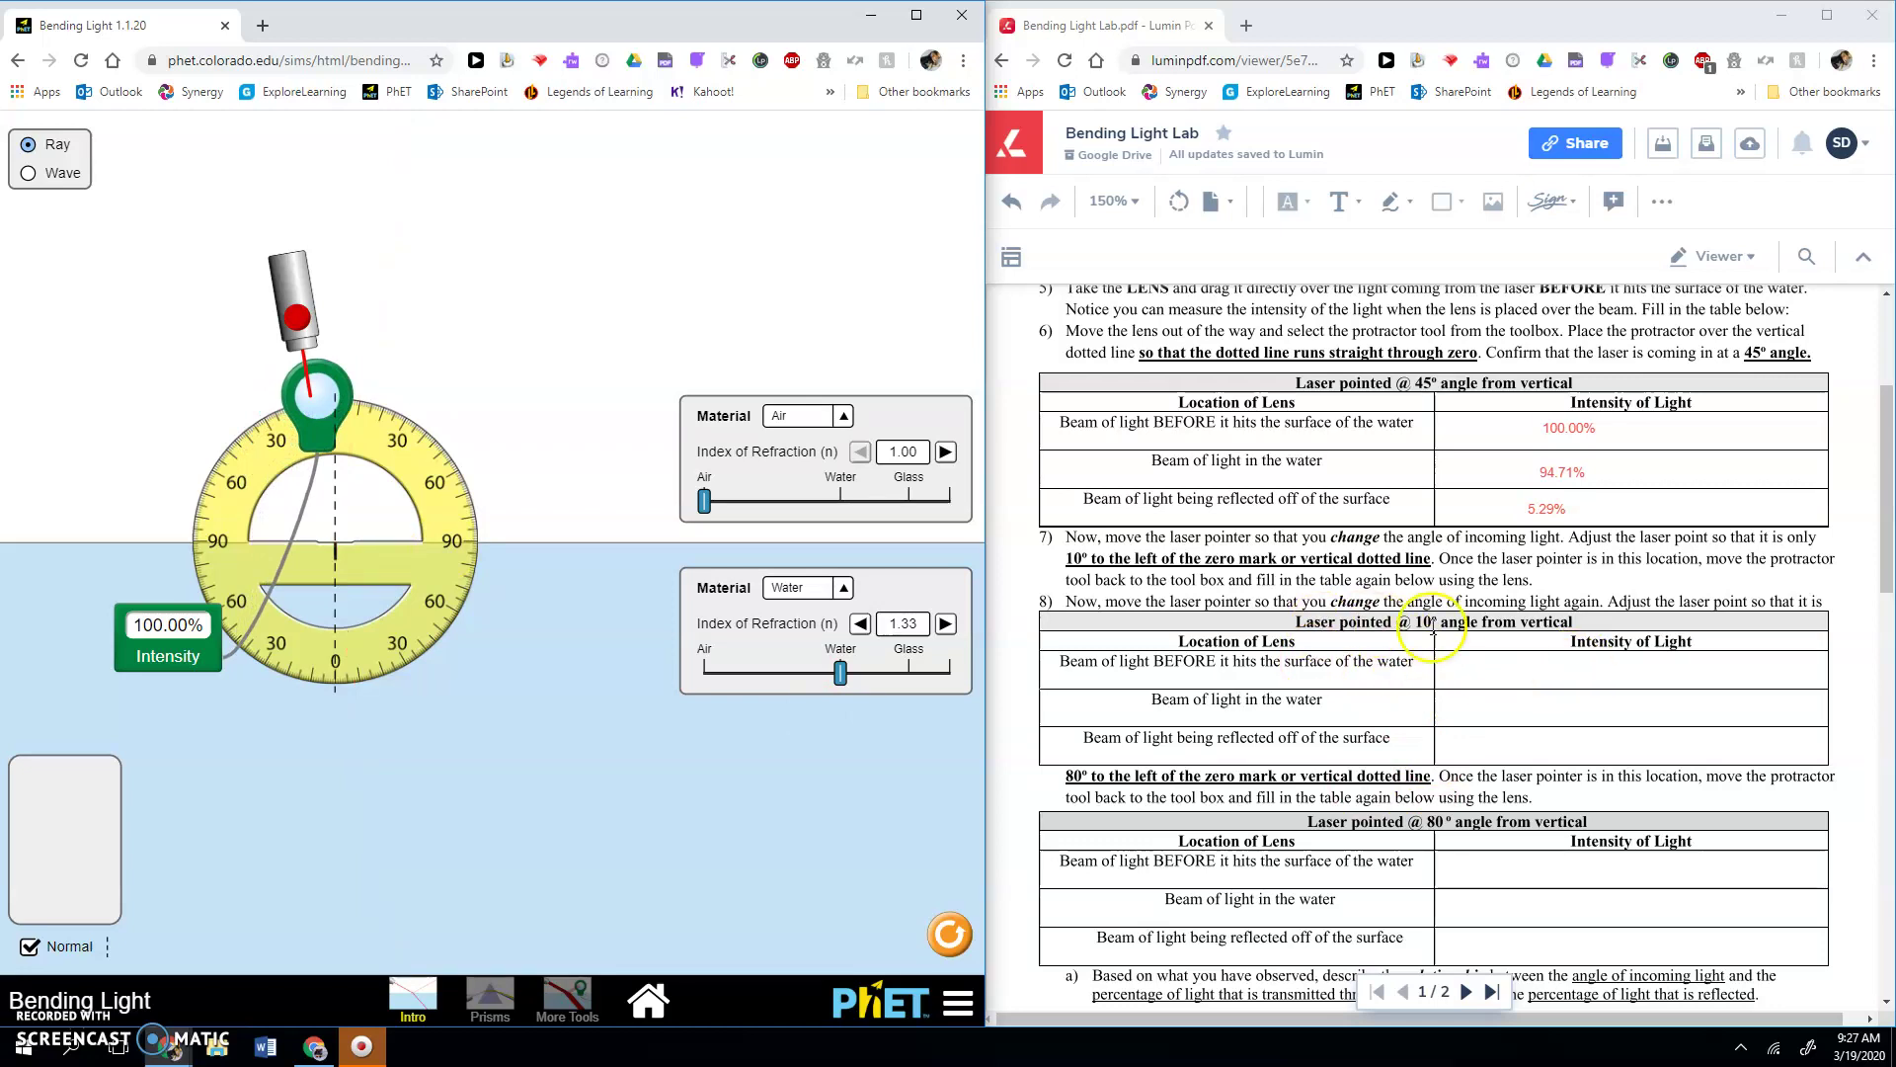
Enter 100.00% in the 10° table's incoming-beam Intensity cell.
left_click(1546, 672)
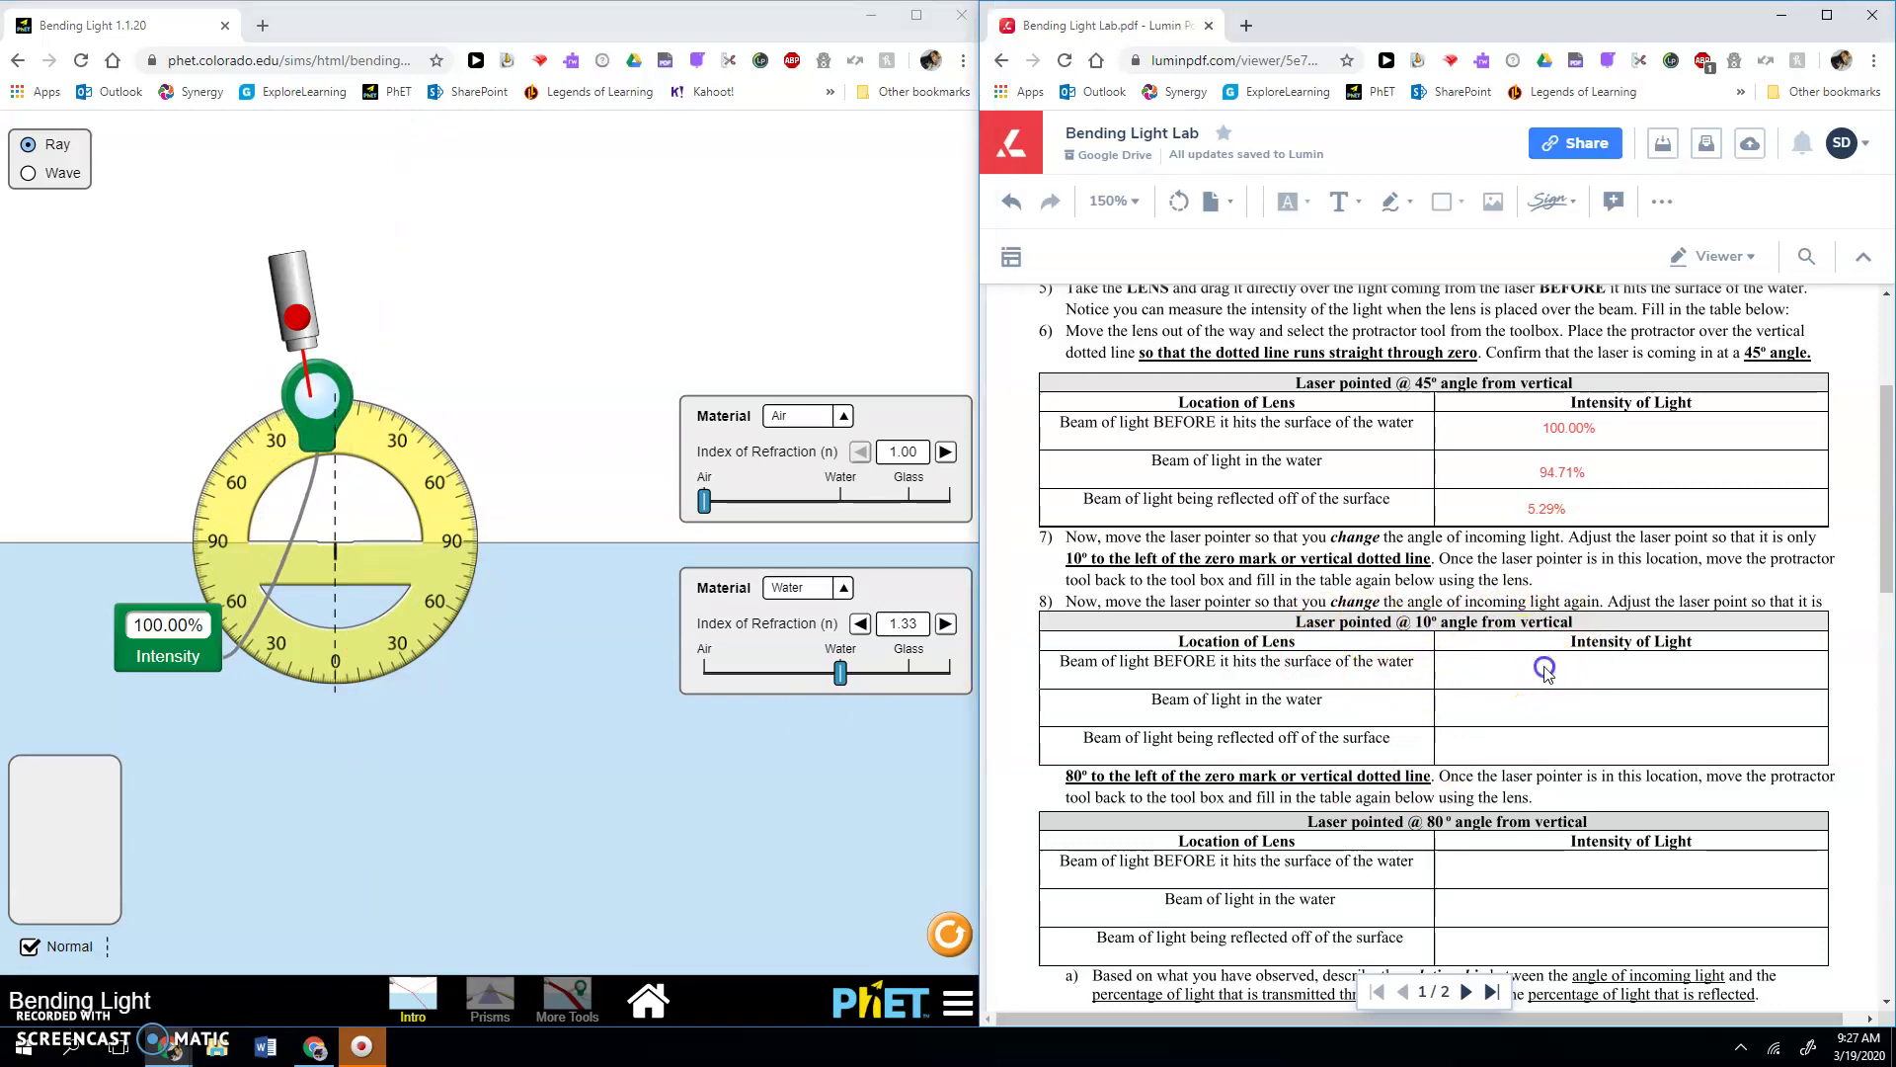
left_click(1341, 201)
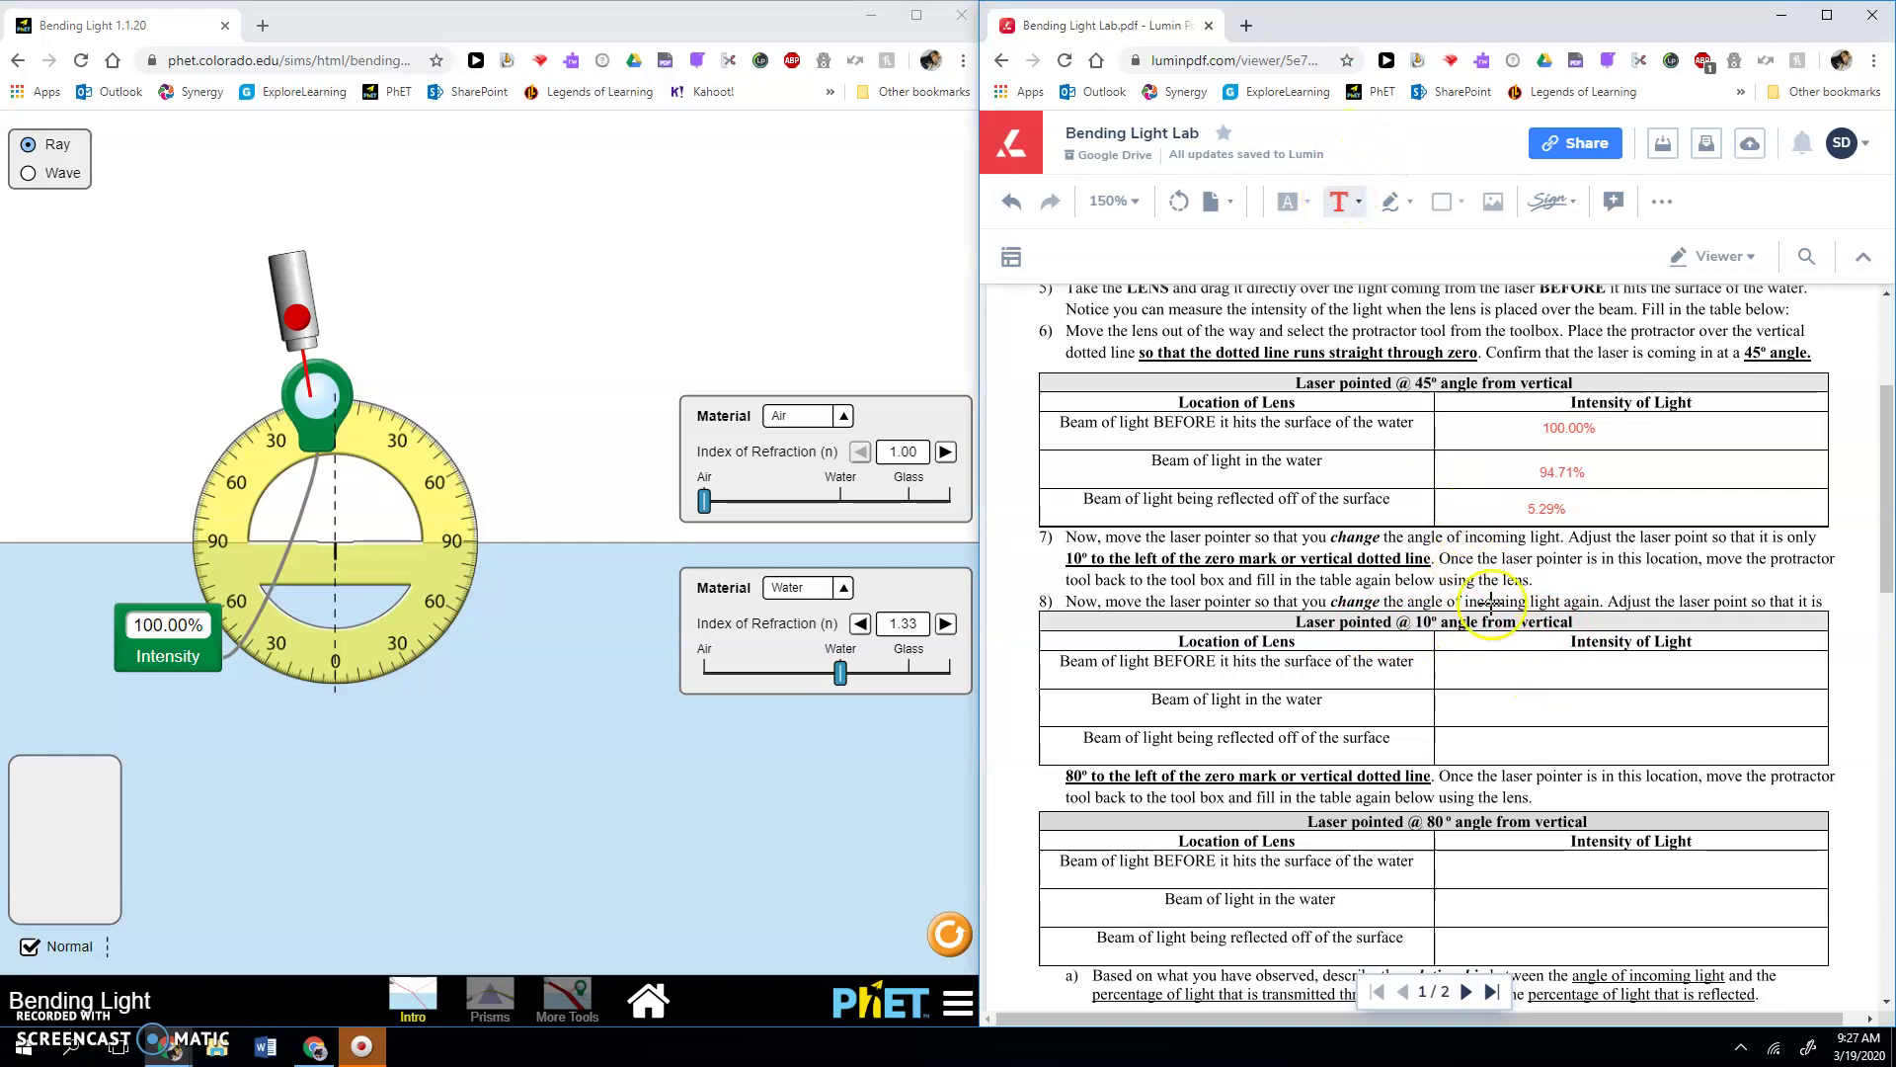
left_click(1574, 681)
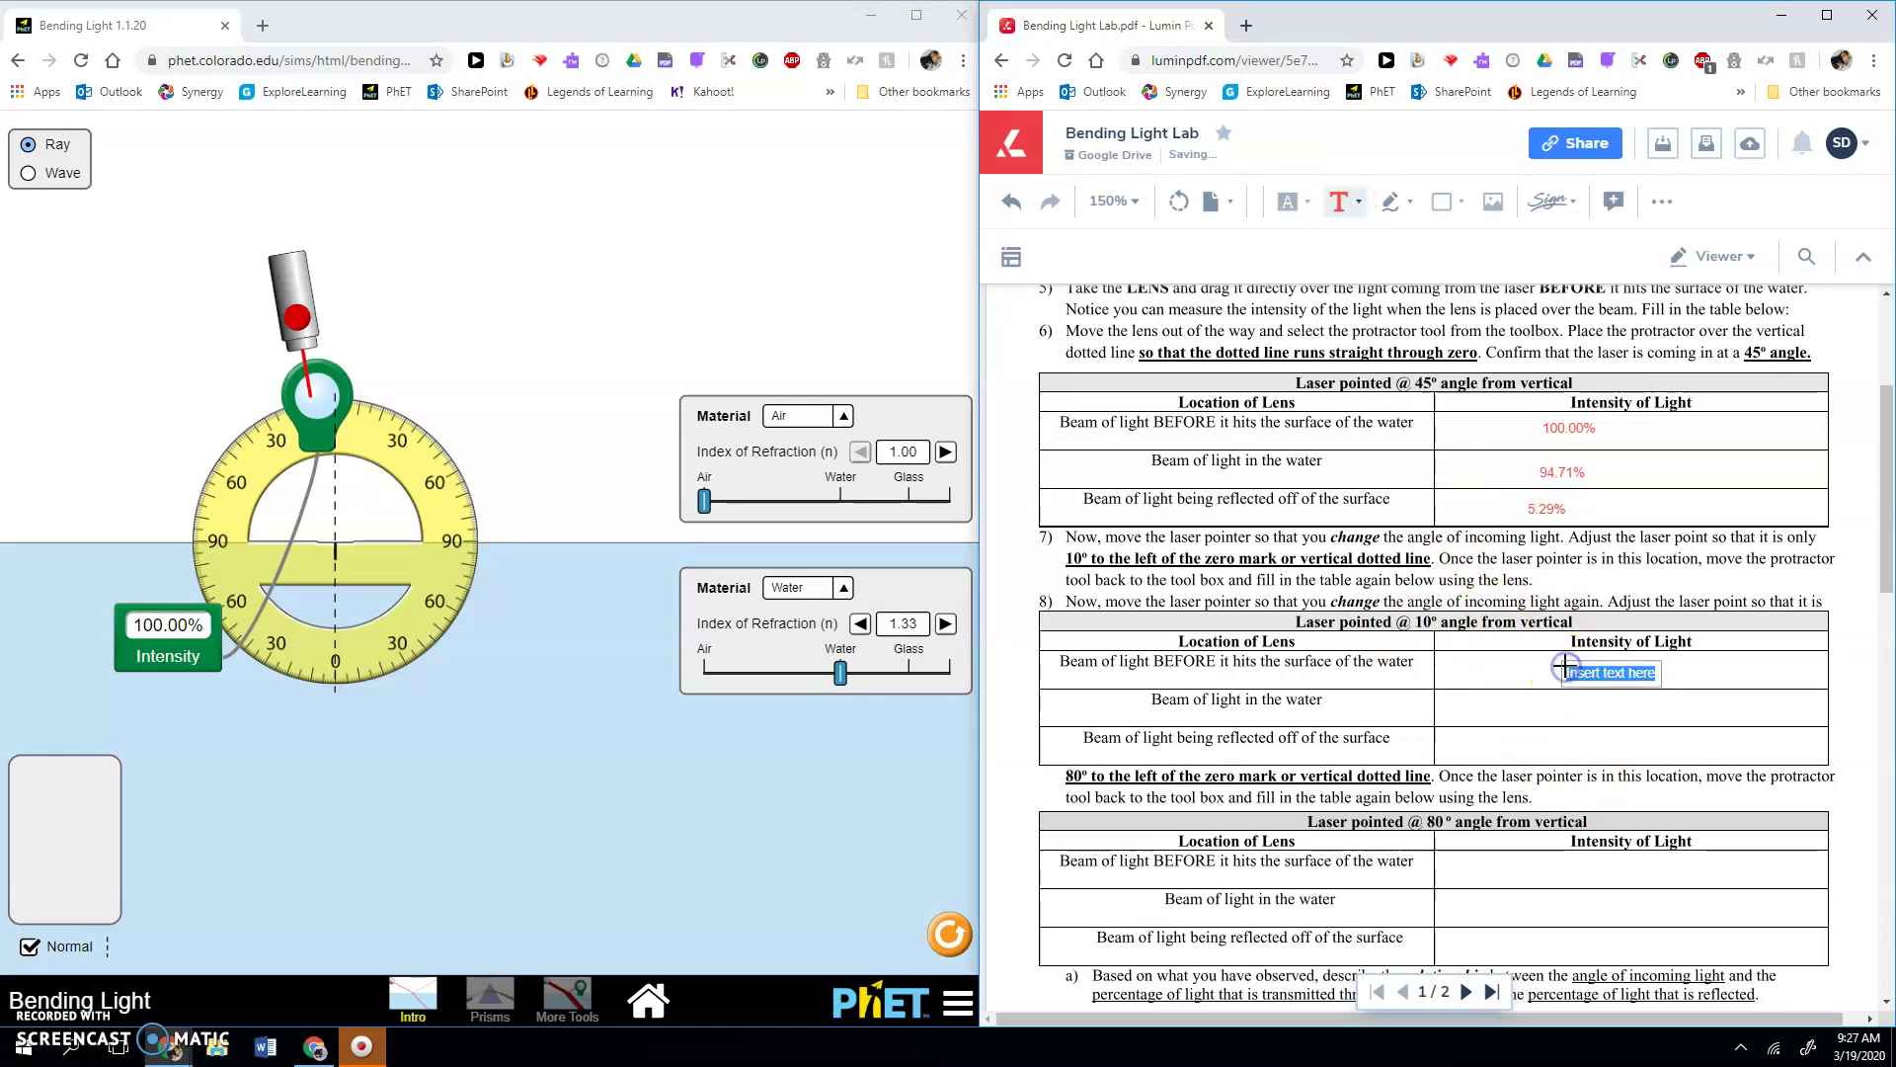
type("1")
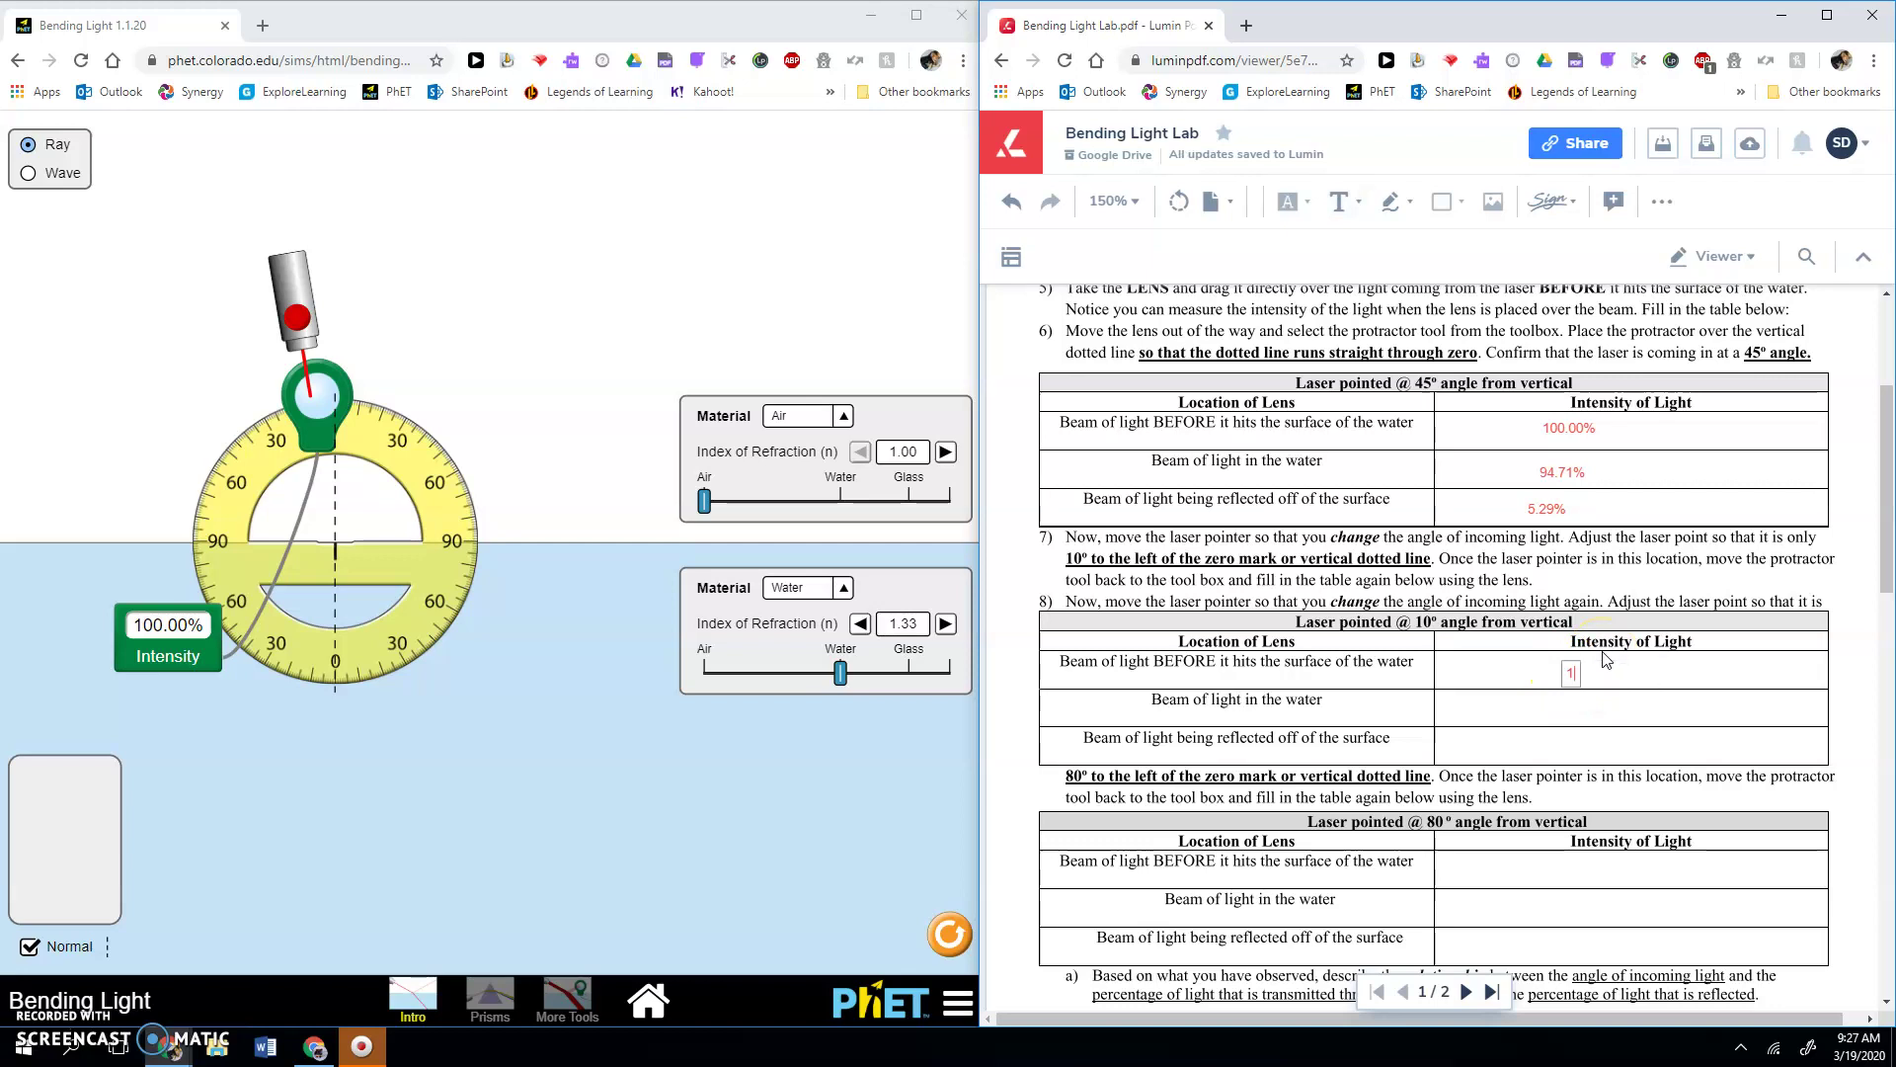
type("00.00%")
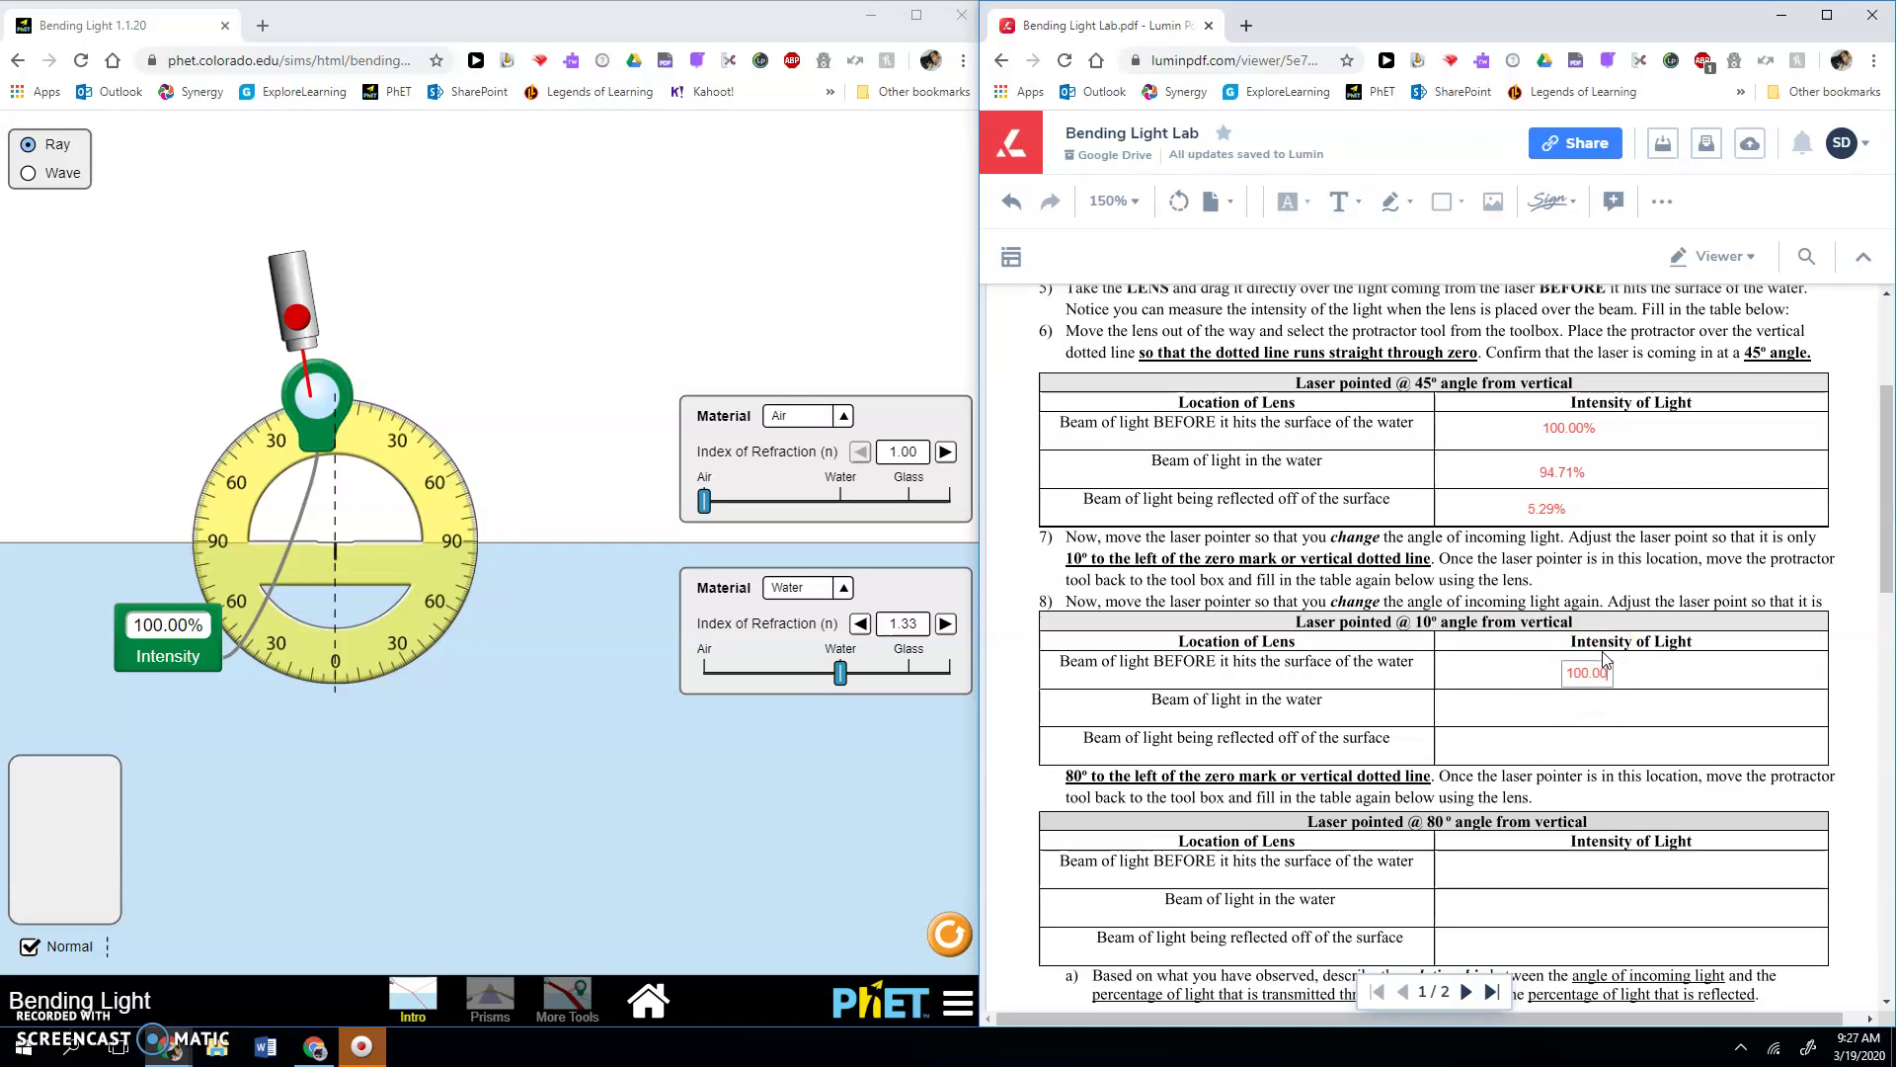
left_click(1560, 715)
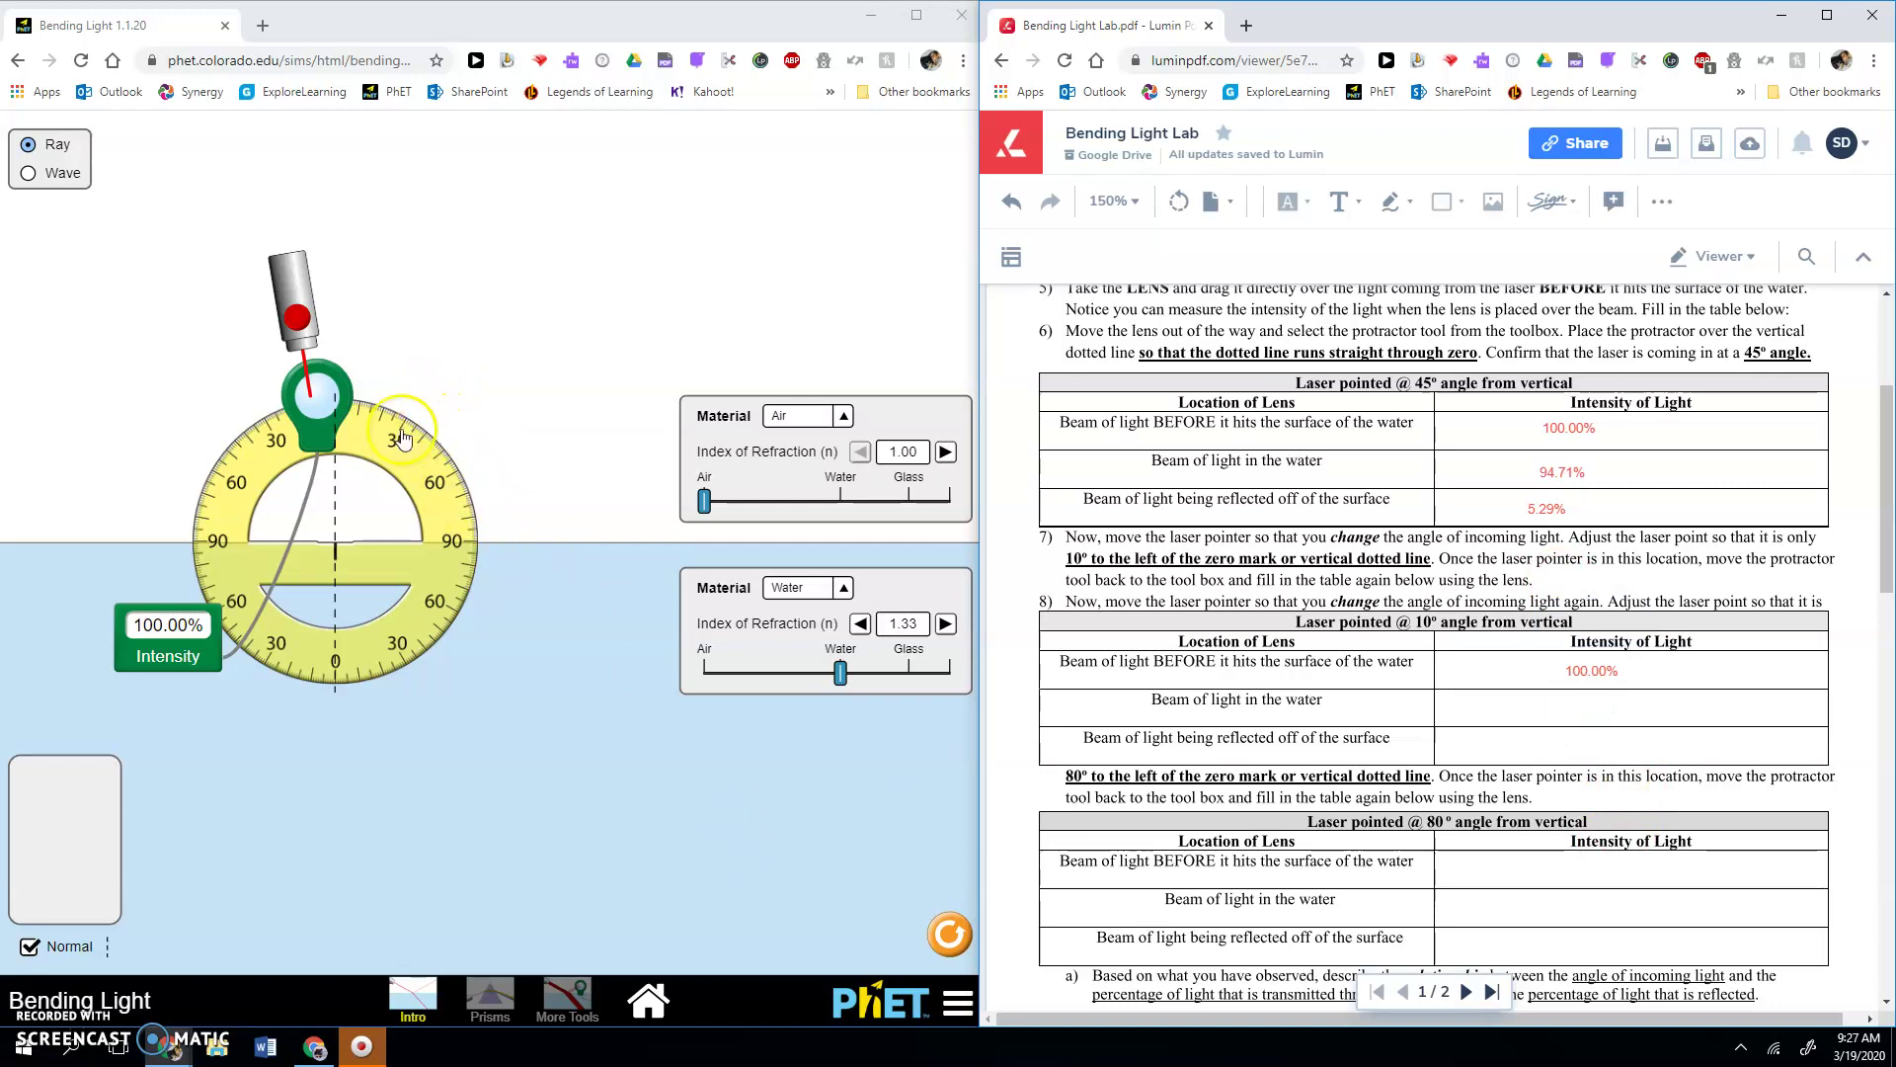
Measure the beam in the water and enter 97.88% in the 10° water row.
left_click_drag(316, 395, 385, 801)
left_click(1554, 709)
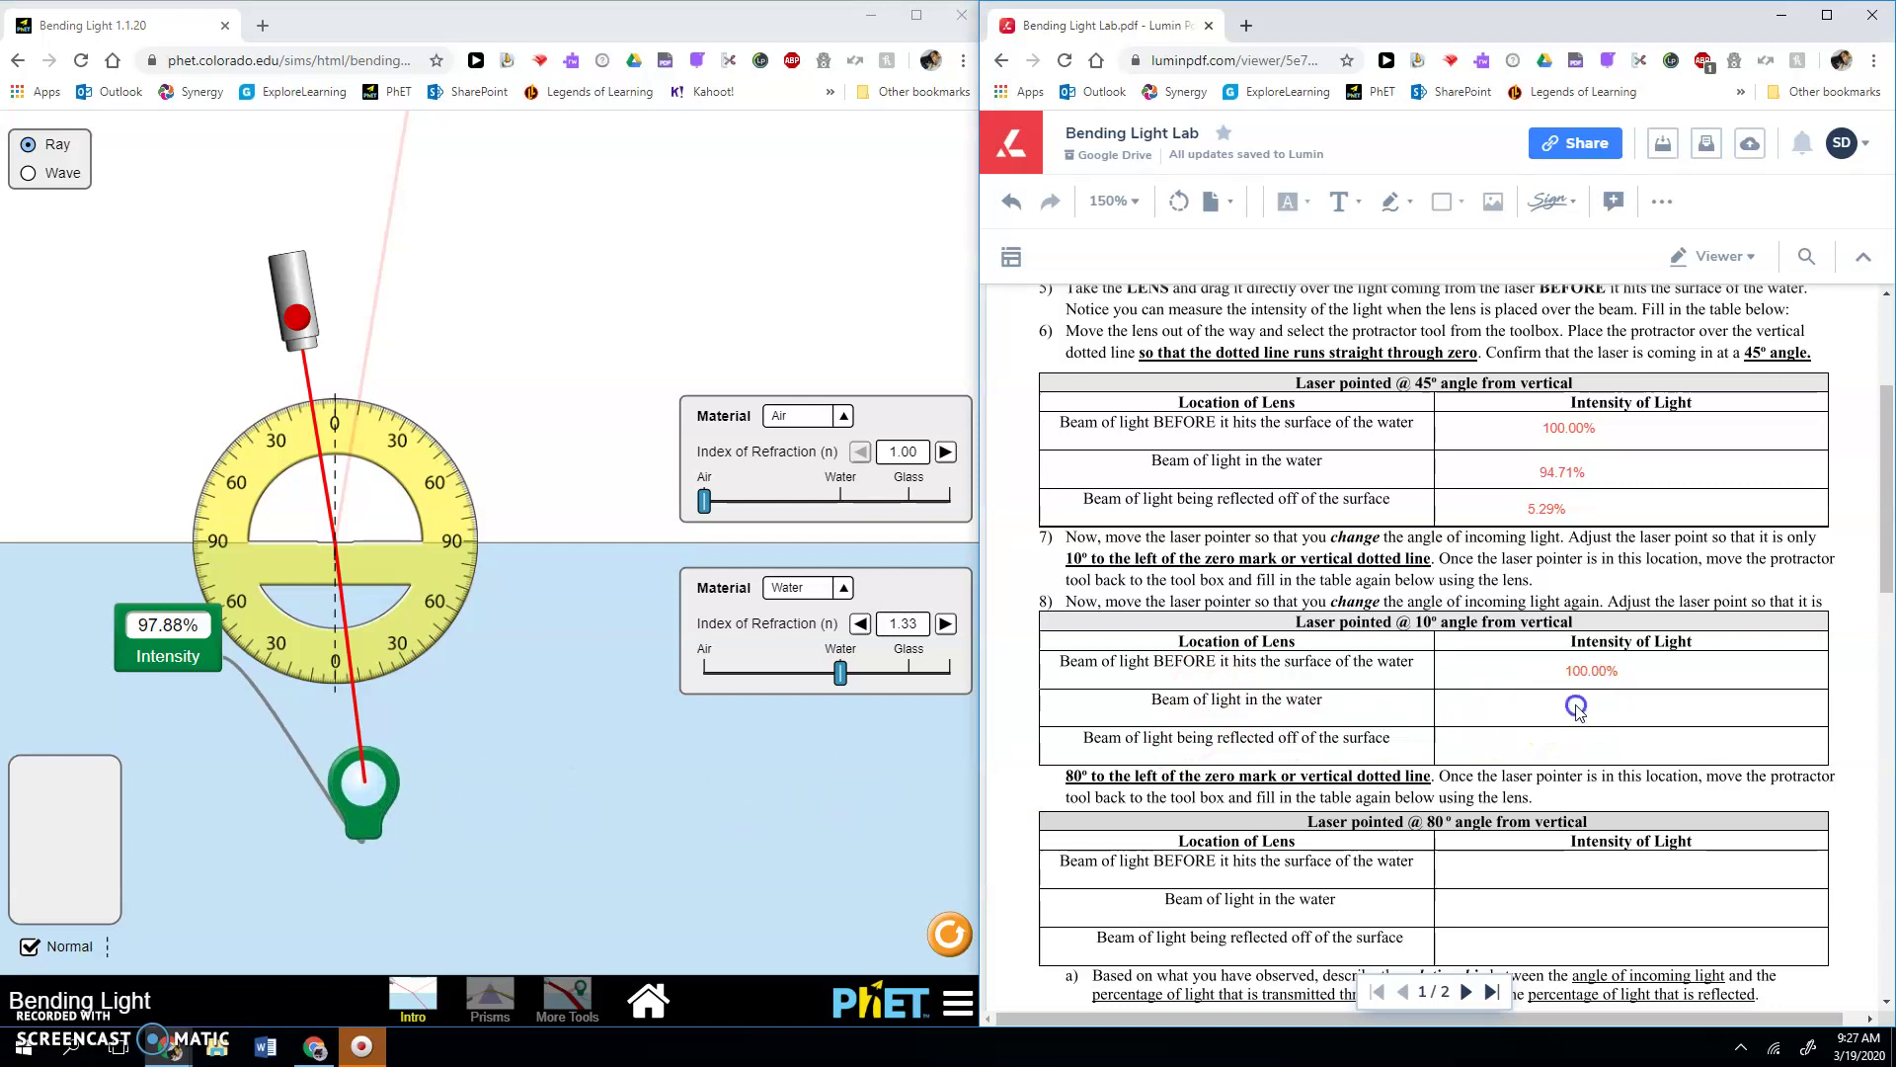
left_click(1335, 201)
left_click(1572, 715)
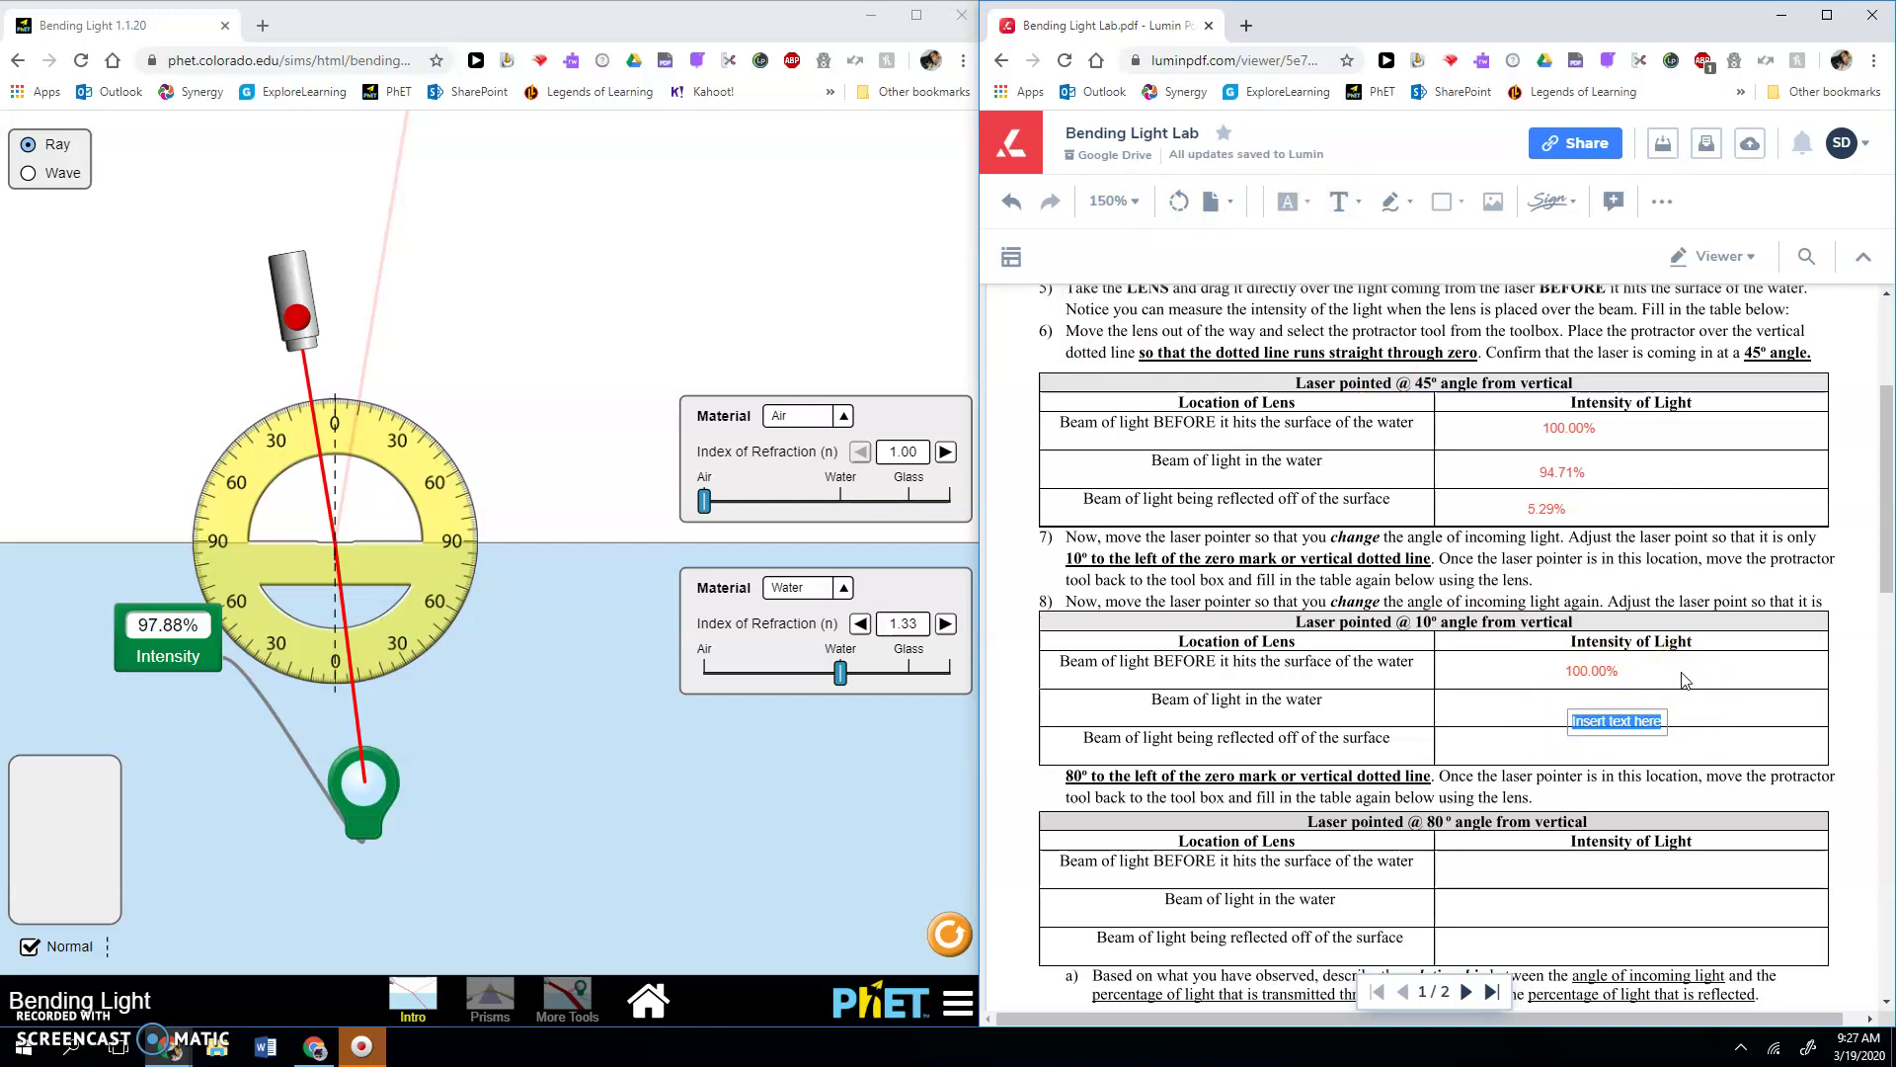
type("97.88")
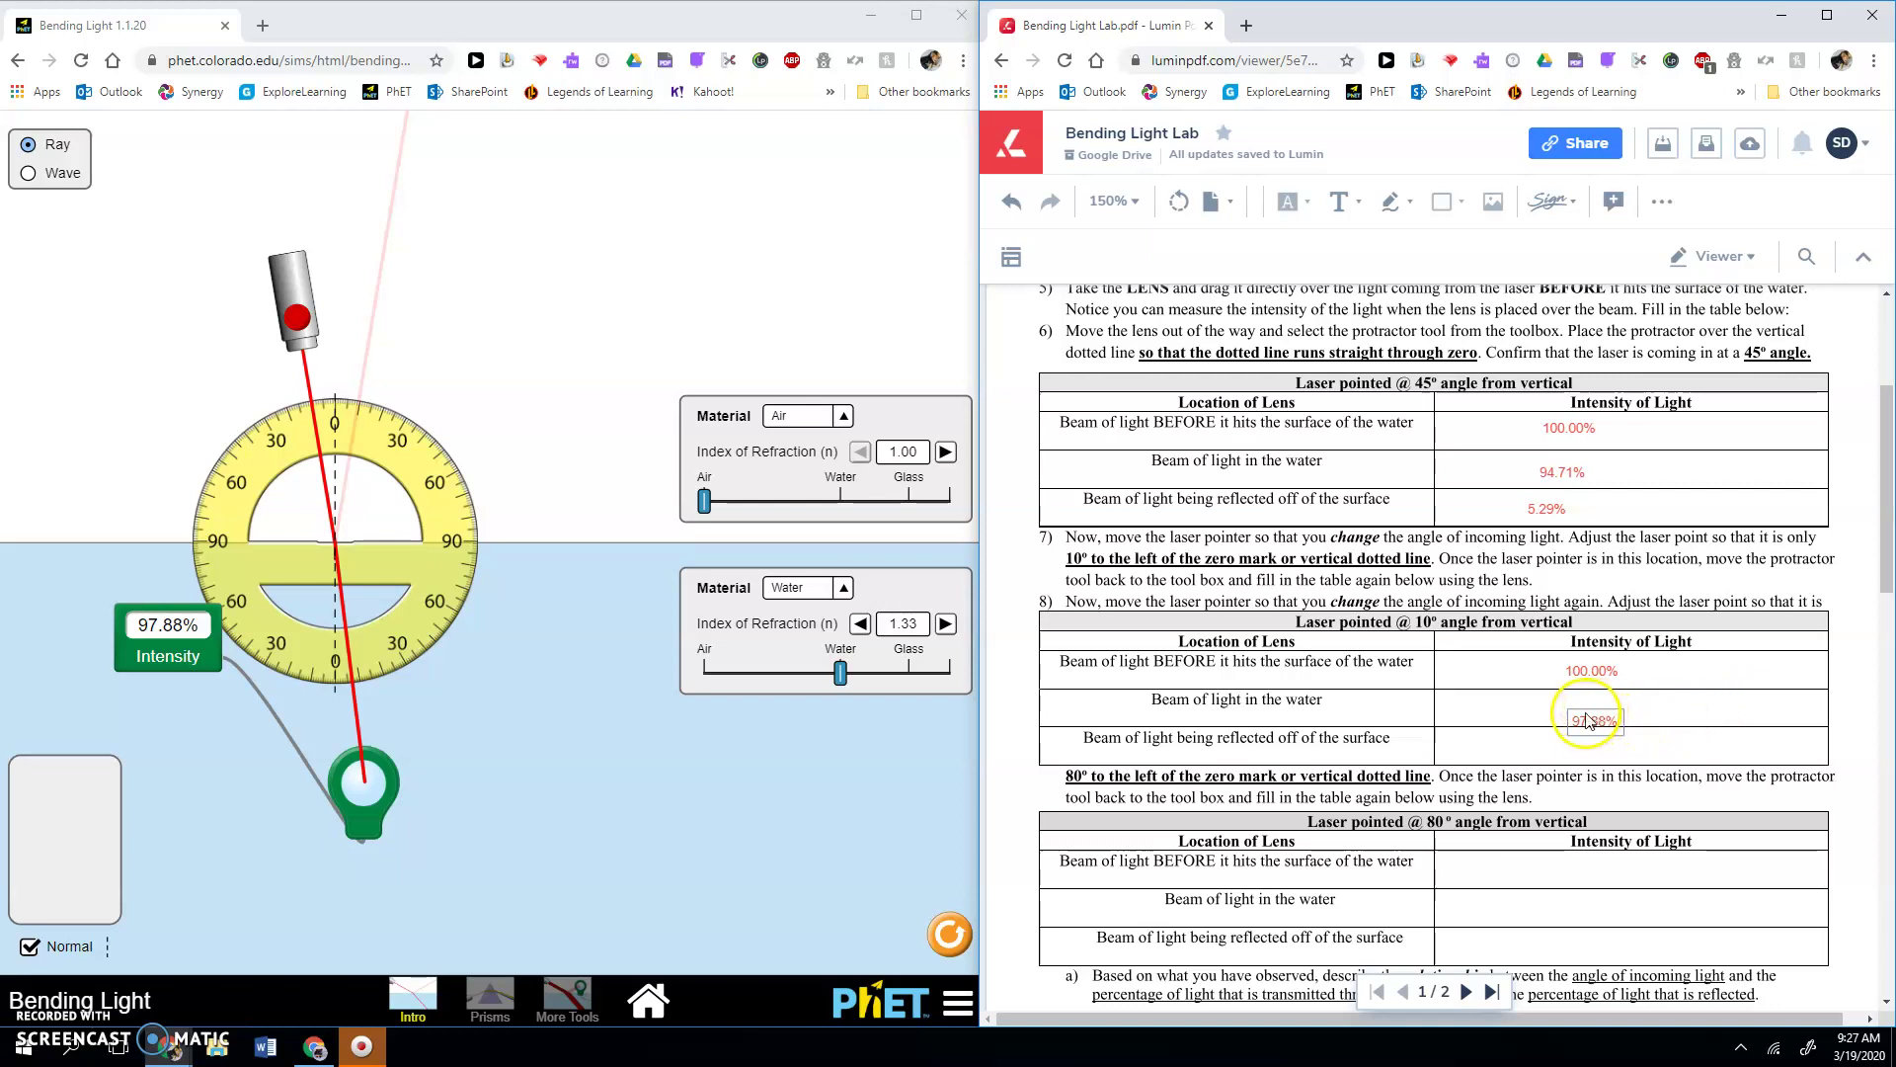
left_click(1673, 720)
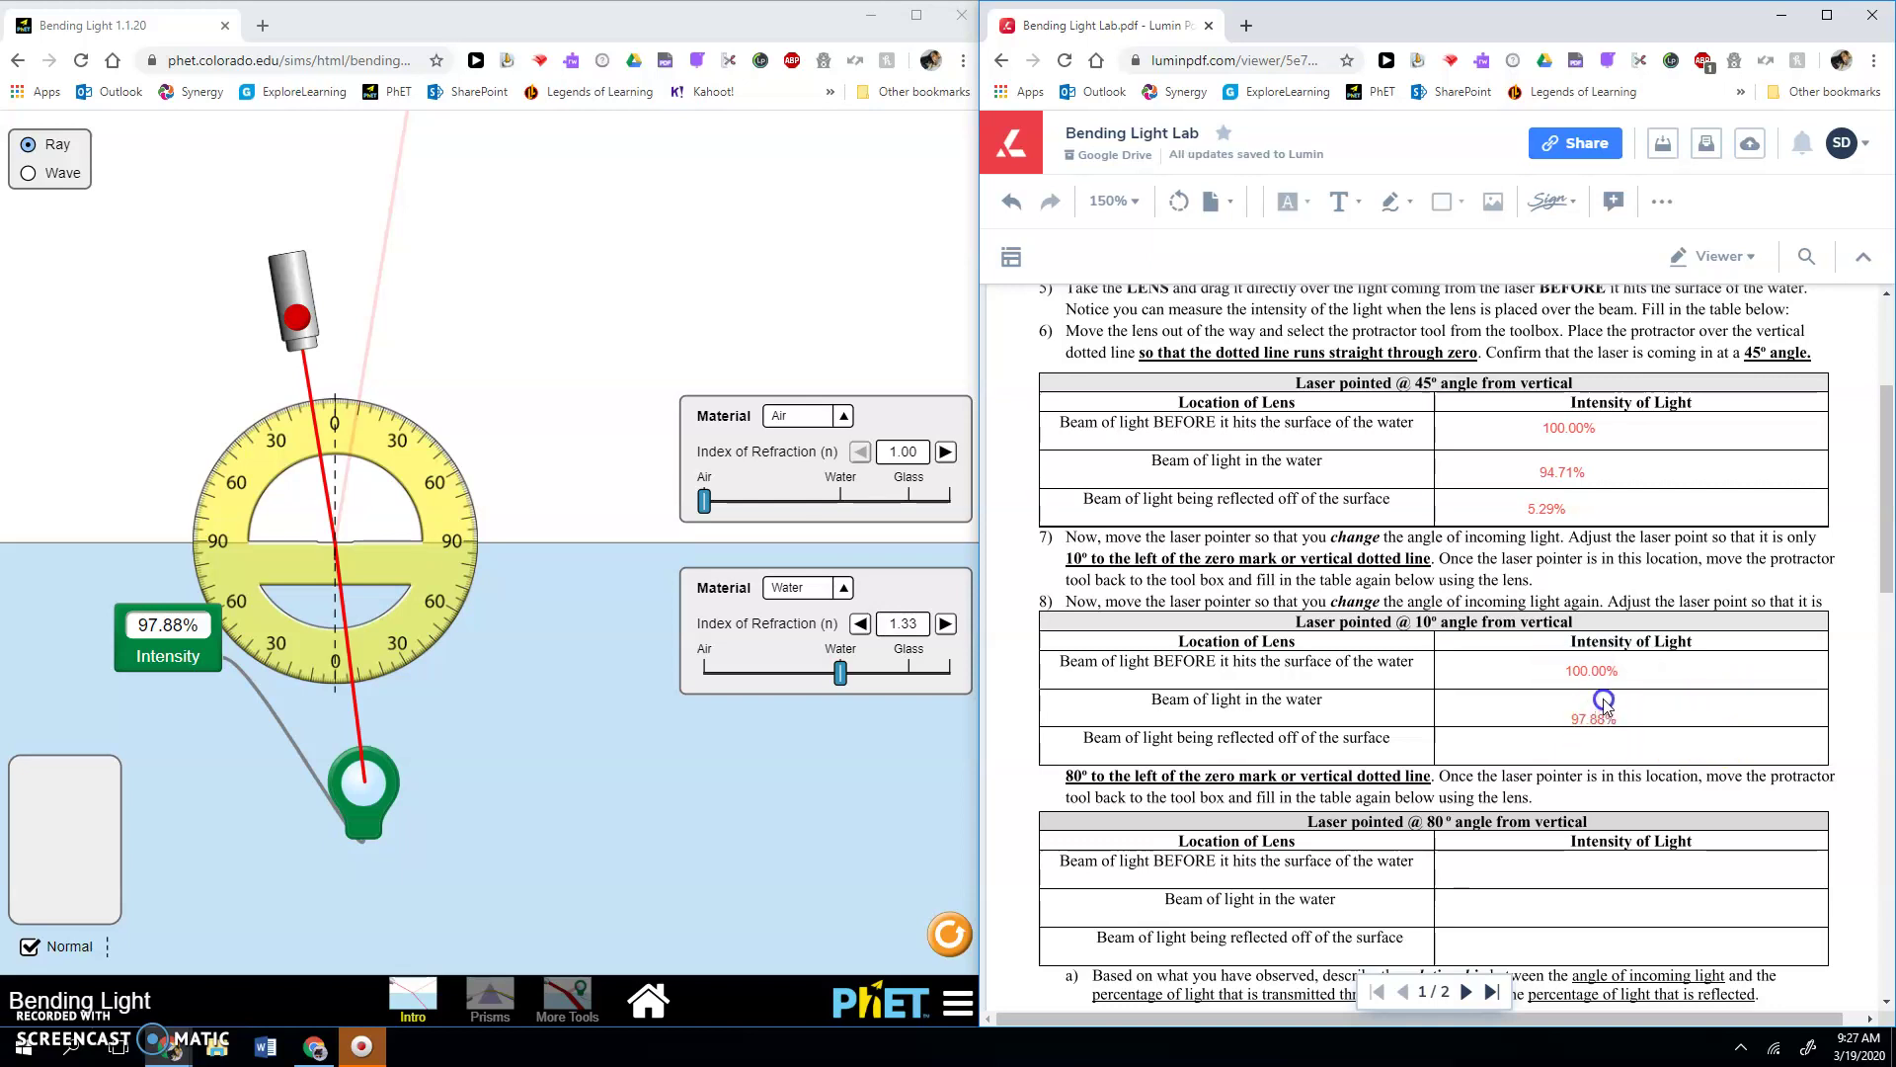
left_click(1605, 717)
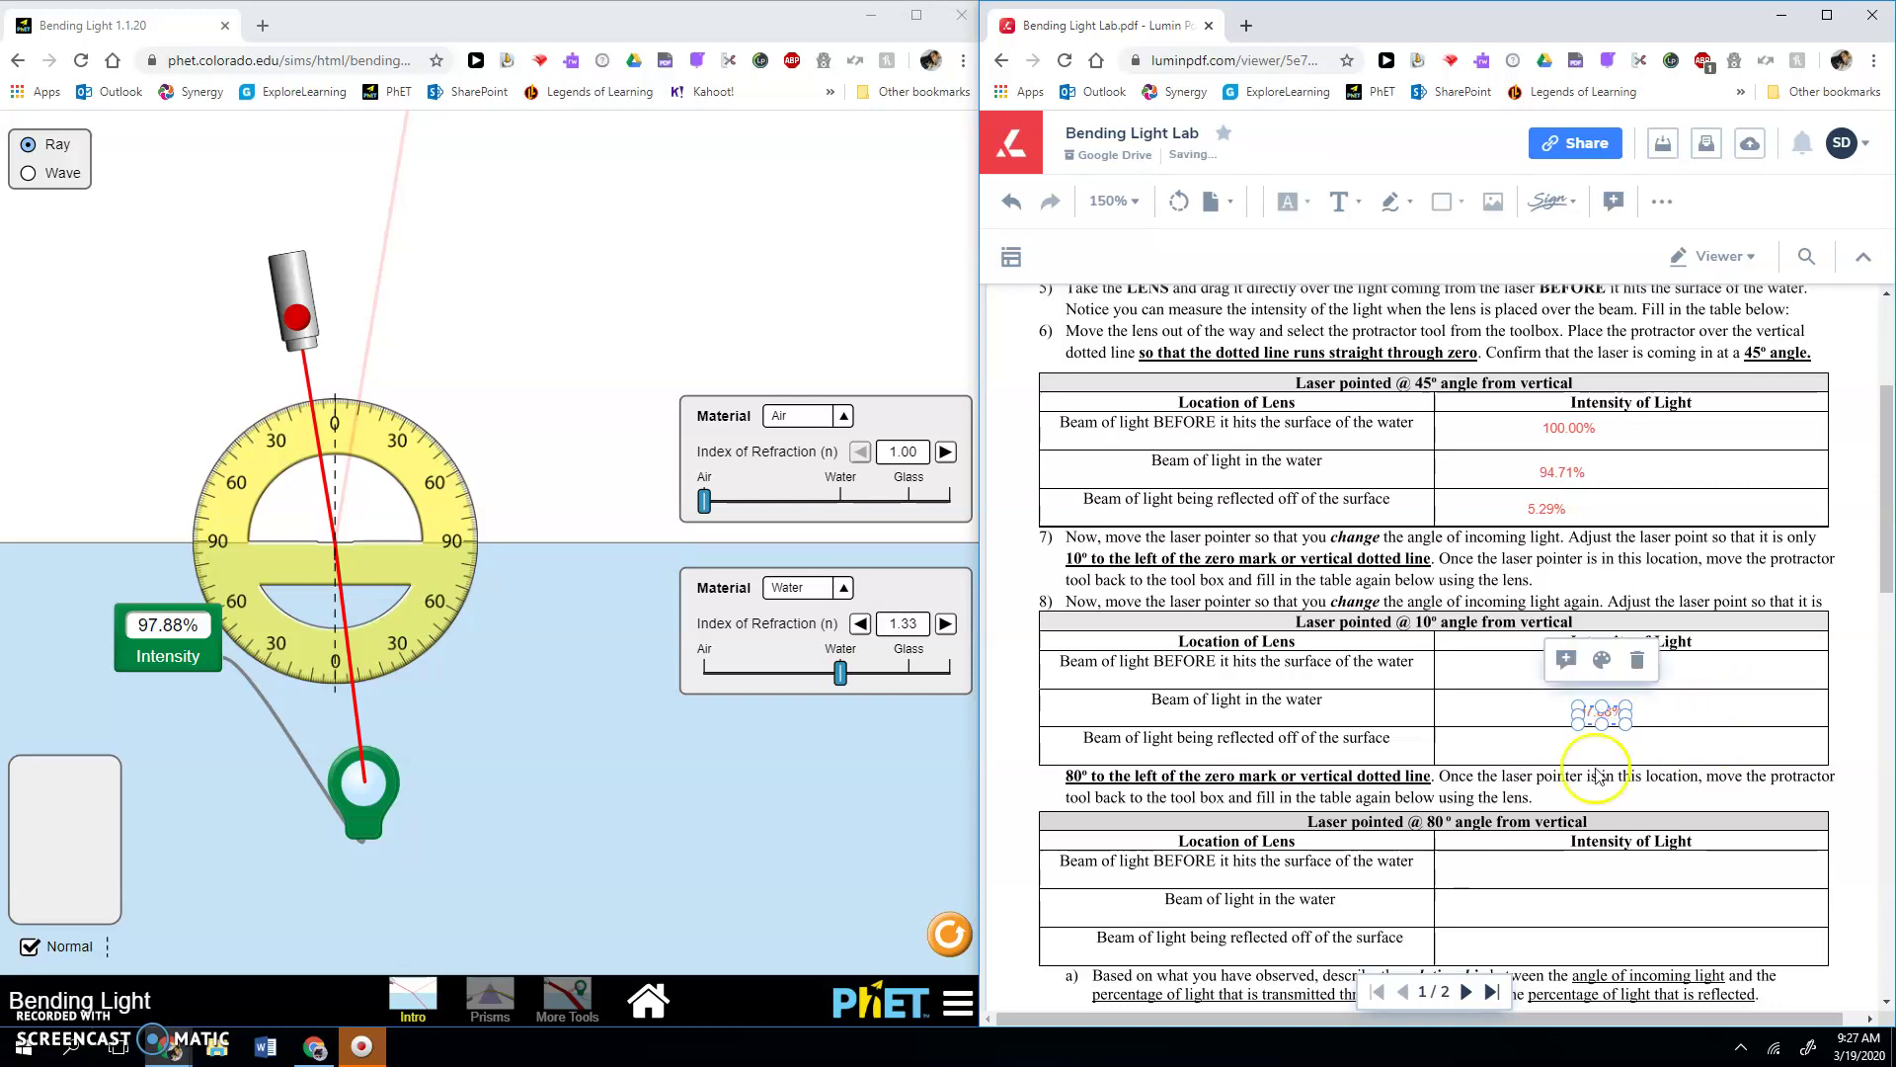
left_click(1583, 749)
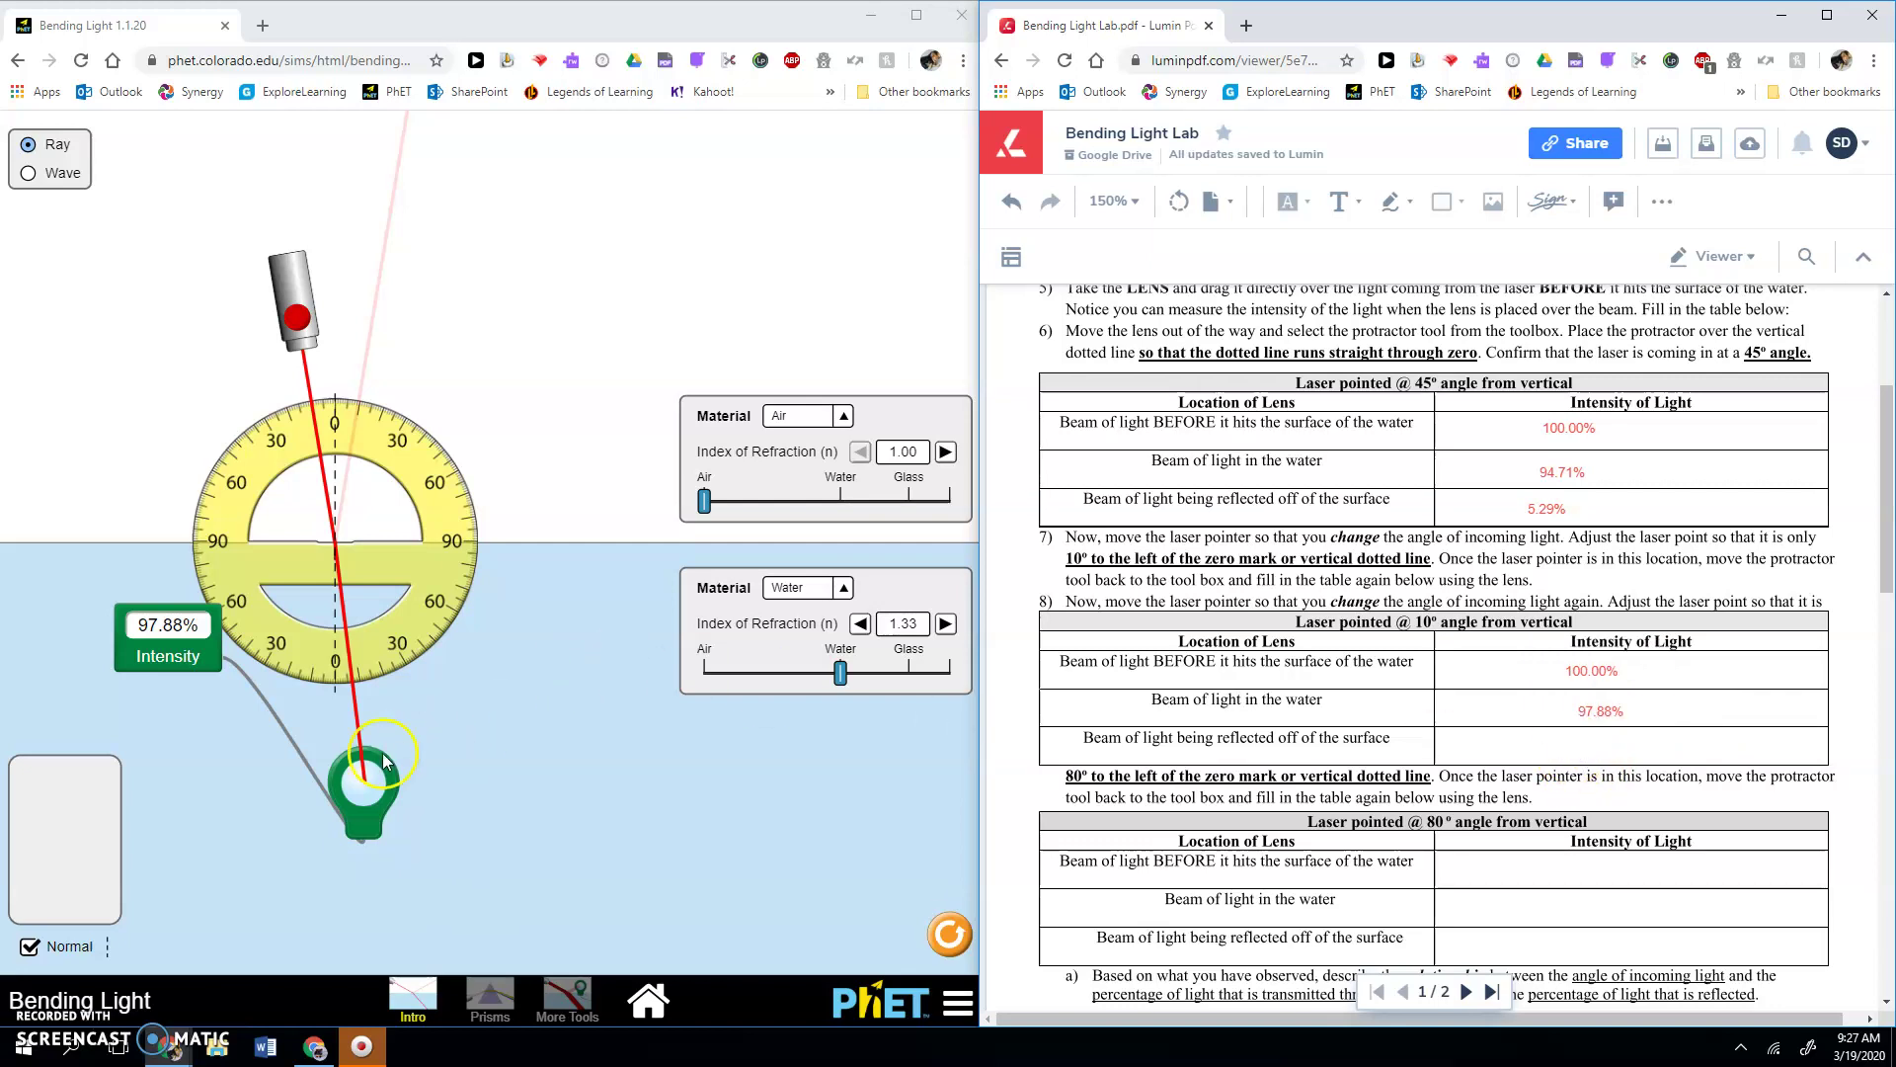
Measure the reflected beam and enter 2.12% in the 10° reflected row.
left_click_drag(364, 780, 384, 257)
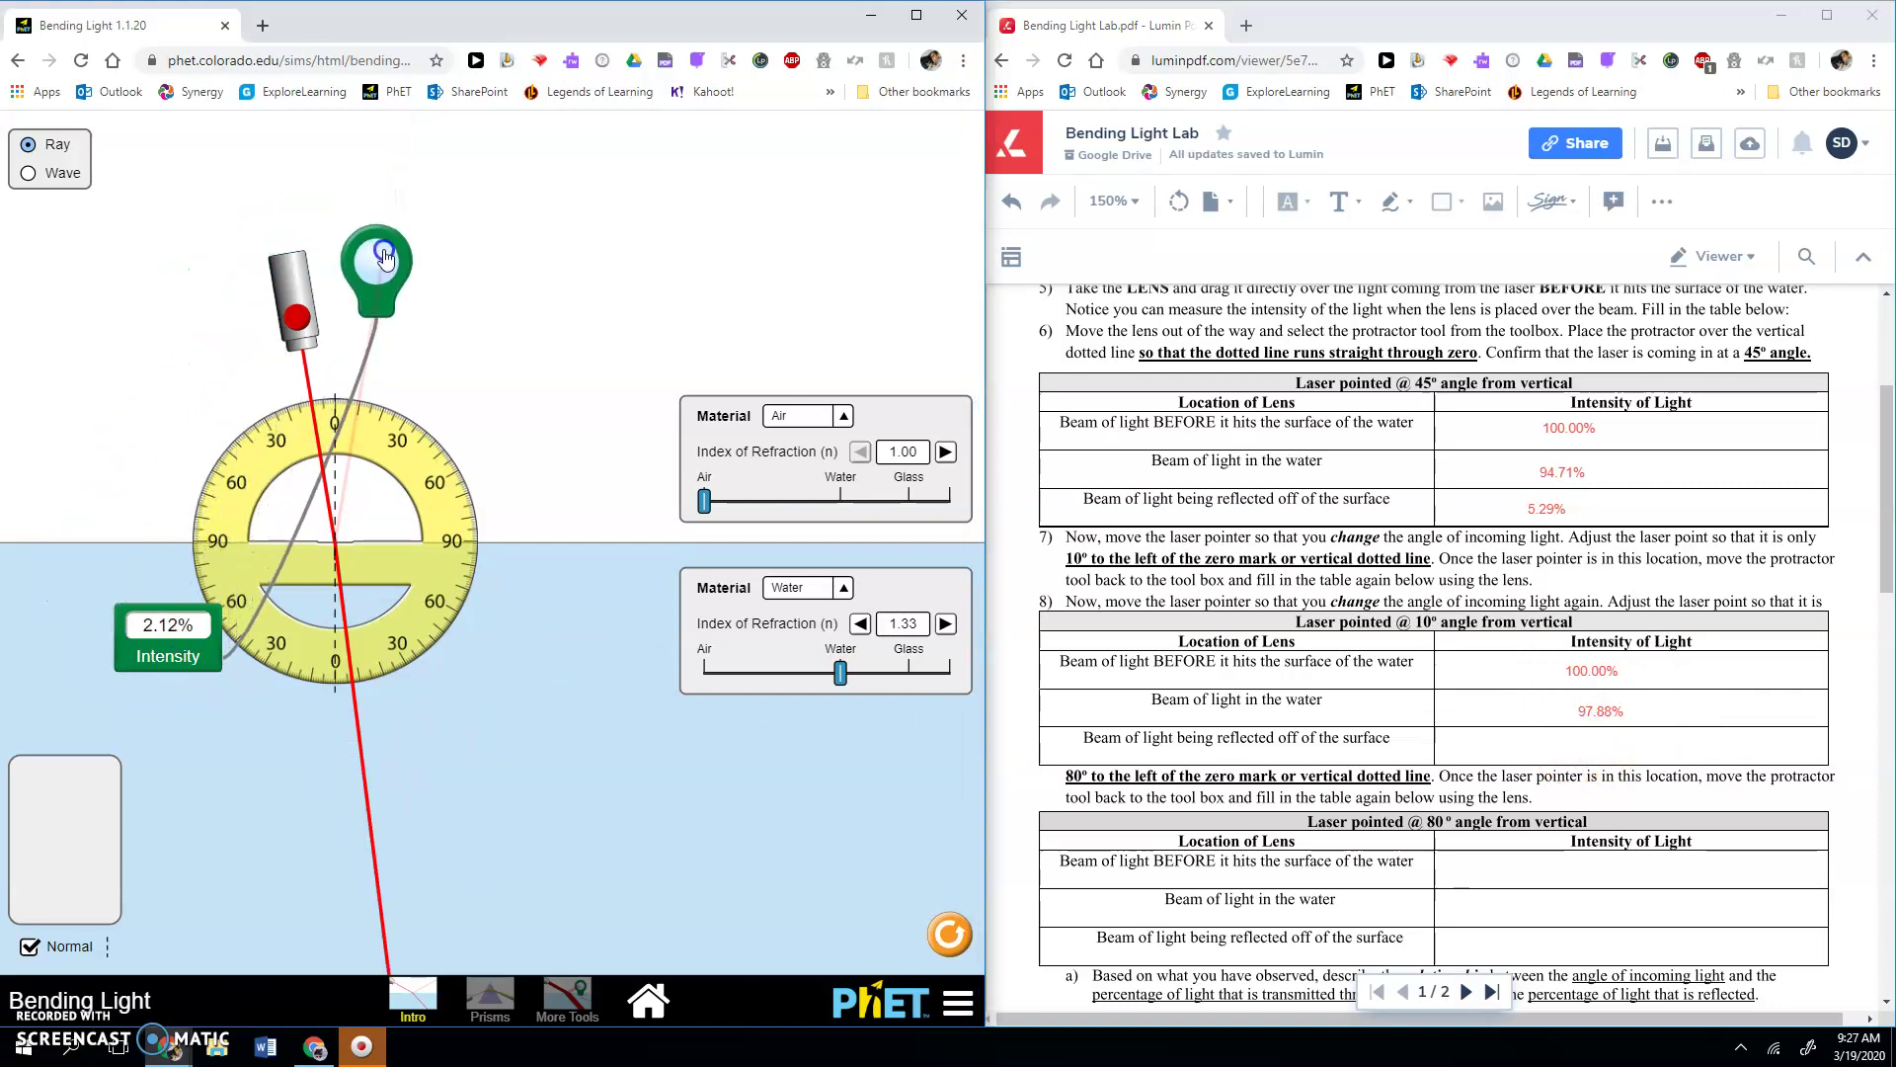
left_click(1340, 201)
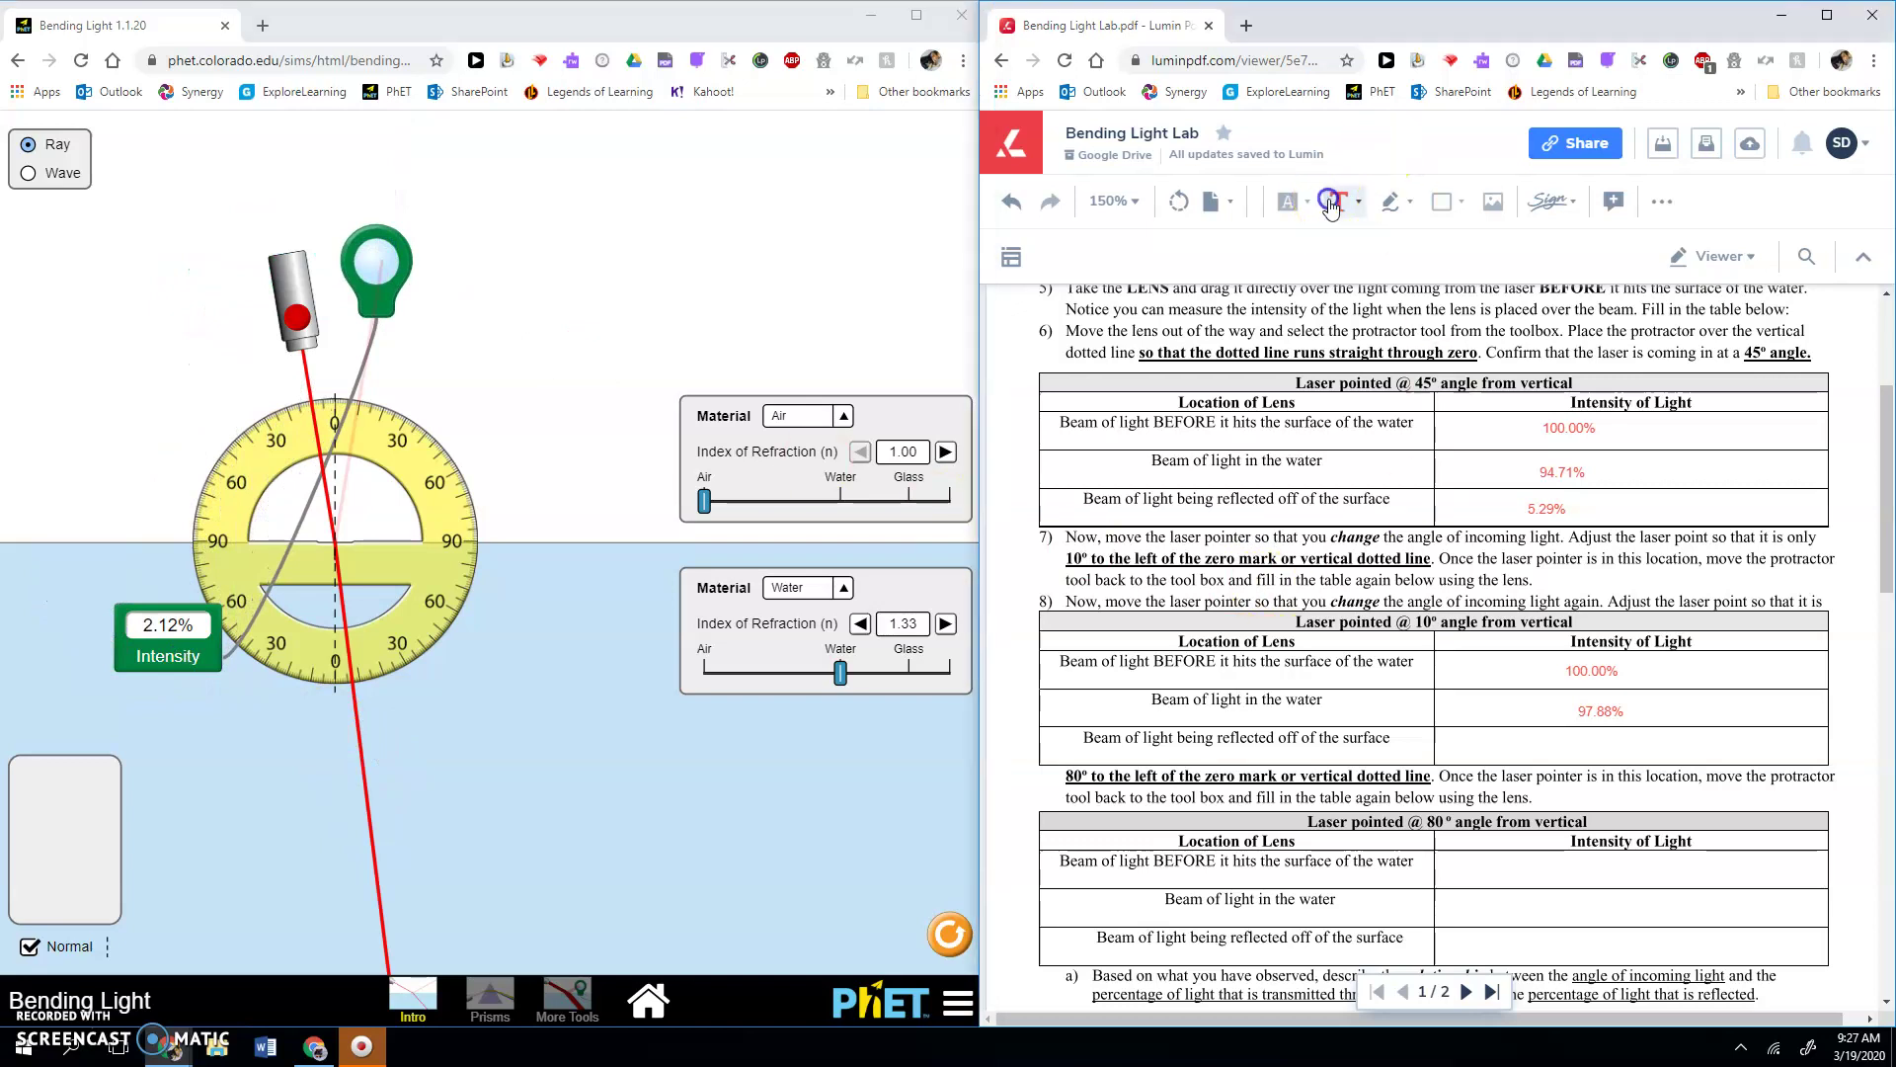
left_click(1581, 742)
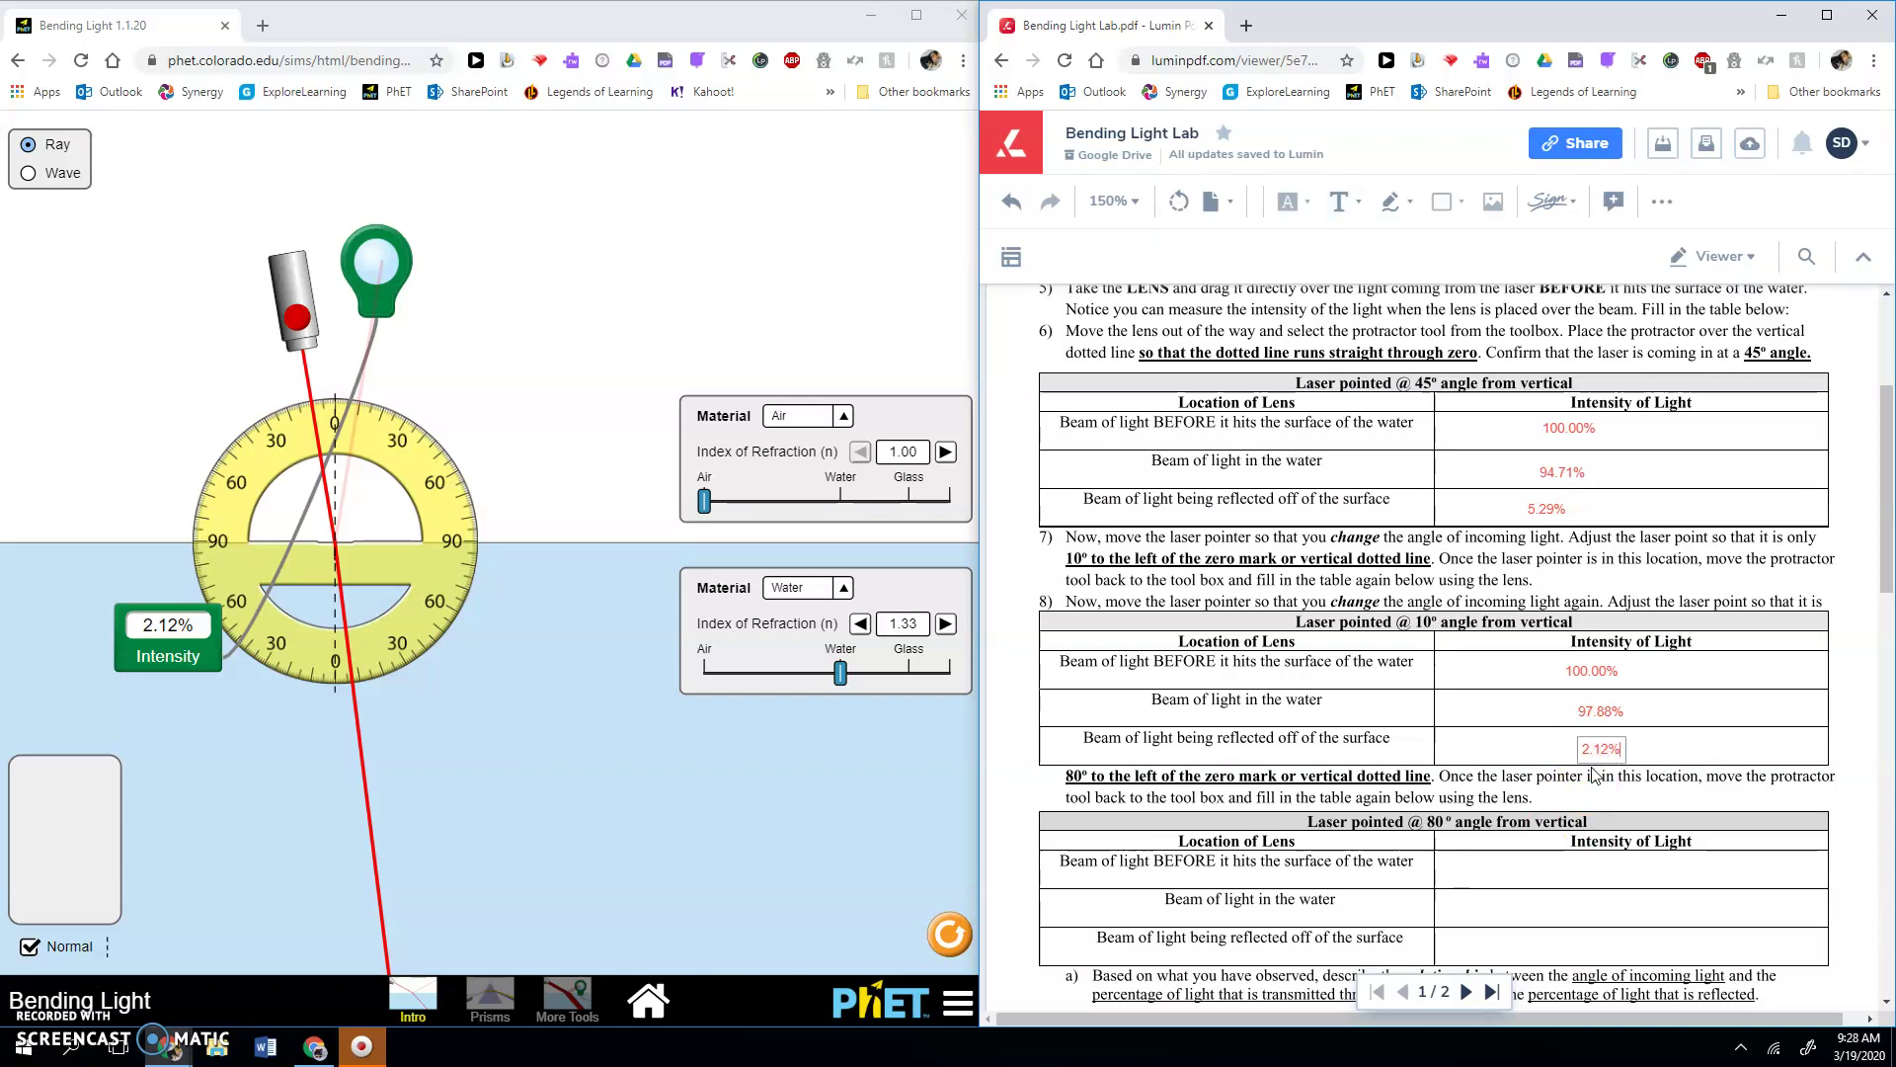
left_click(1465, 675)
scroll(1422, 521, "down", 6)
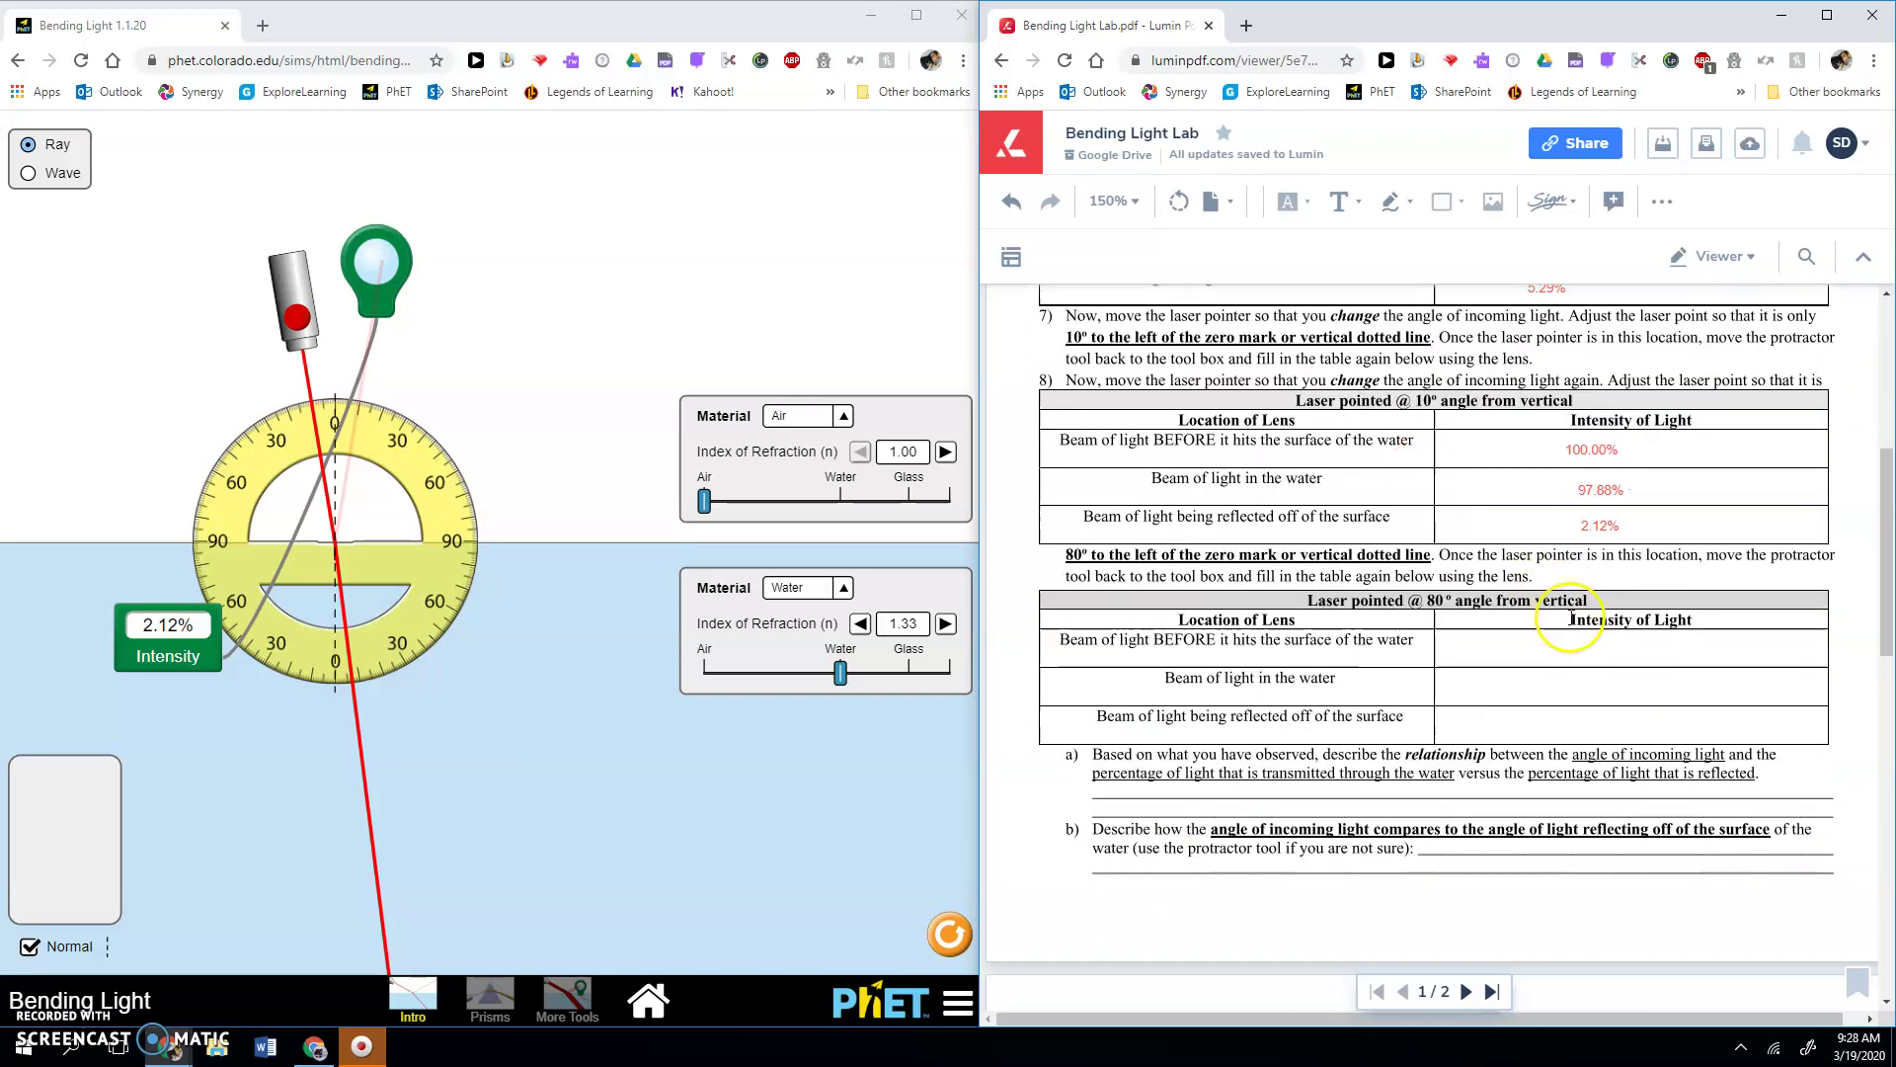
scroll(1482, 632, "up", 4)
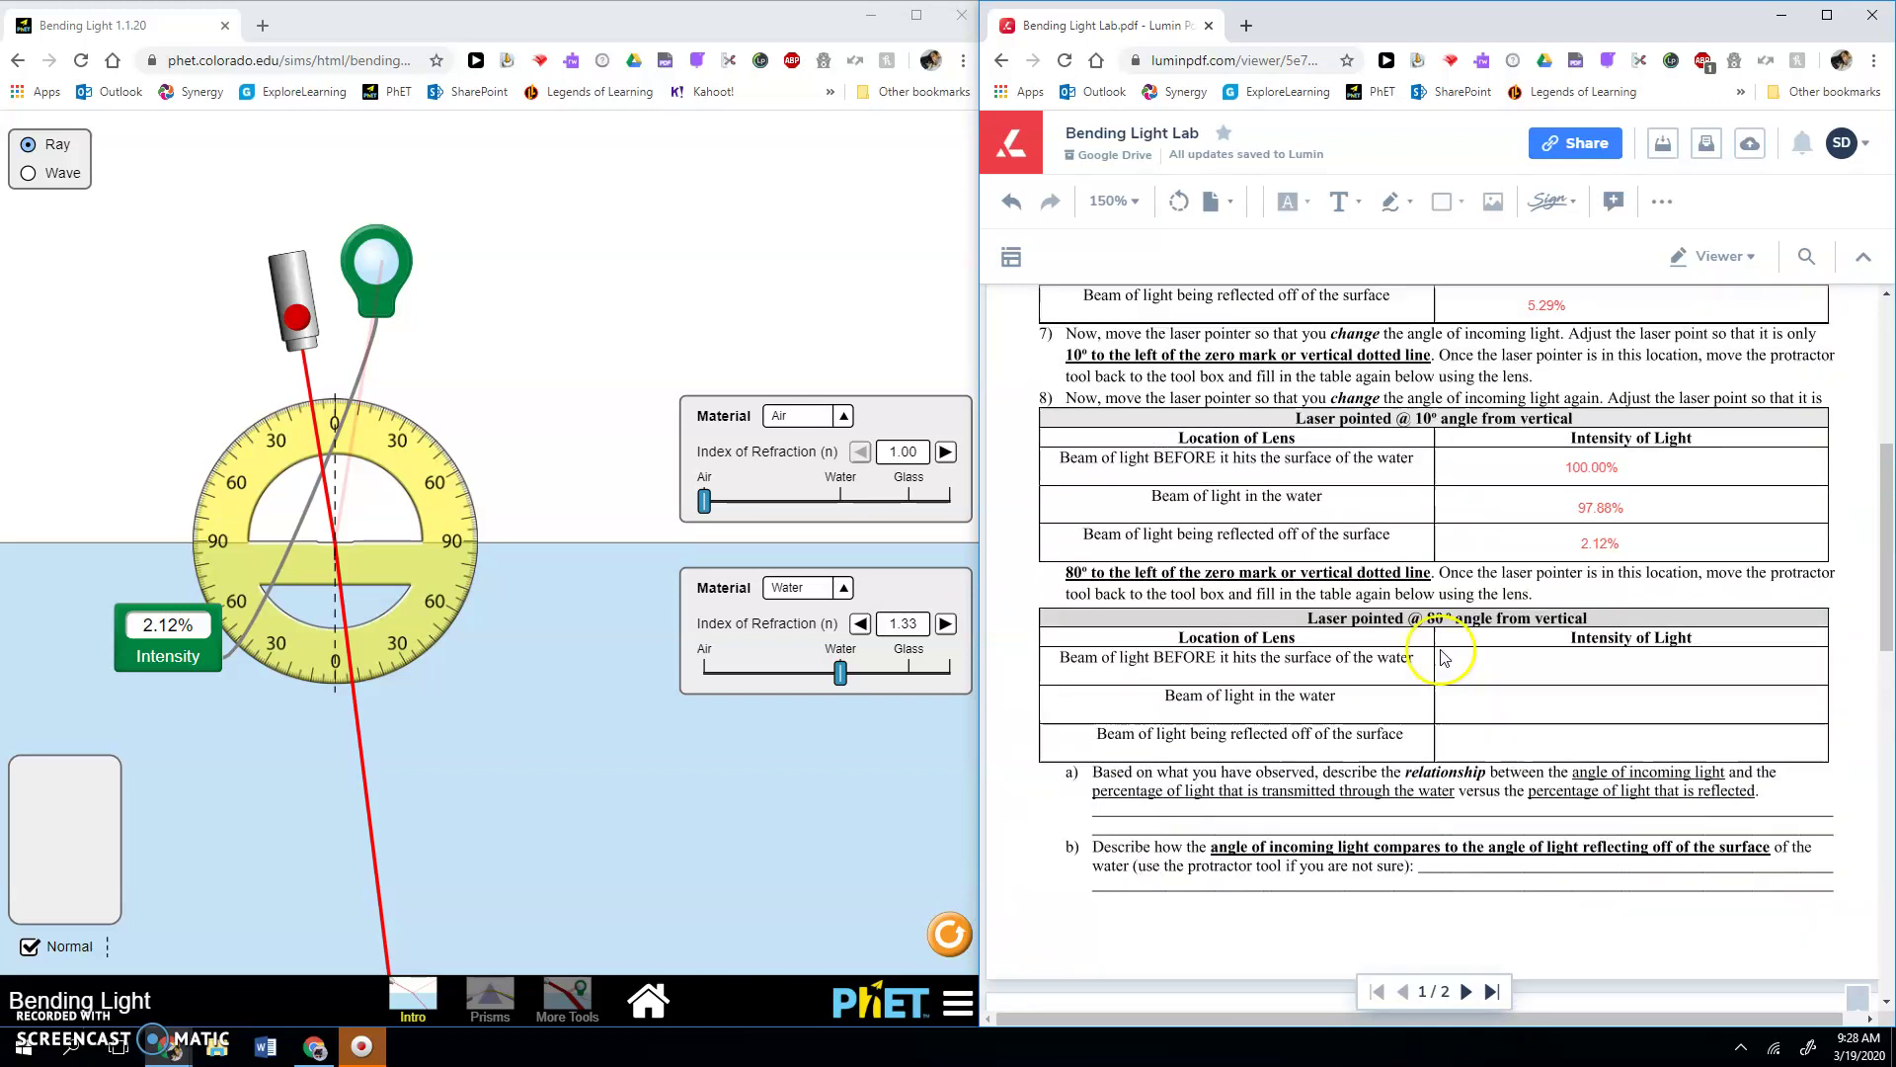
scroll(1471, 635, "down", 4)
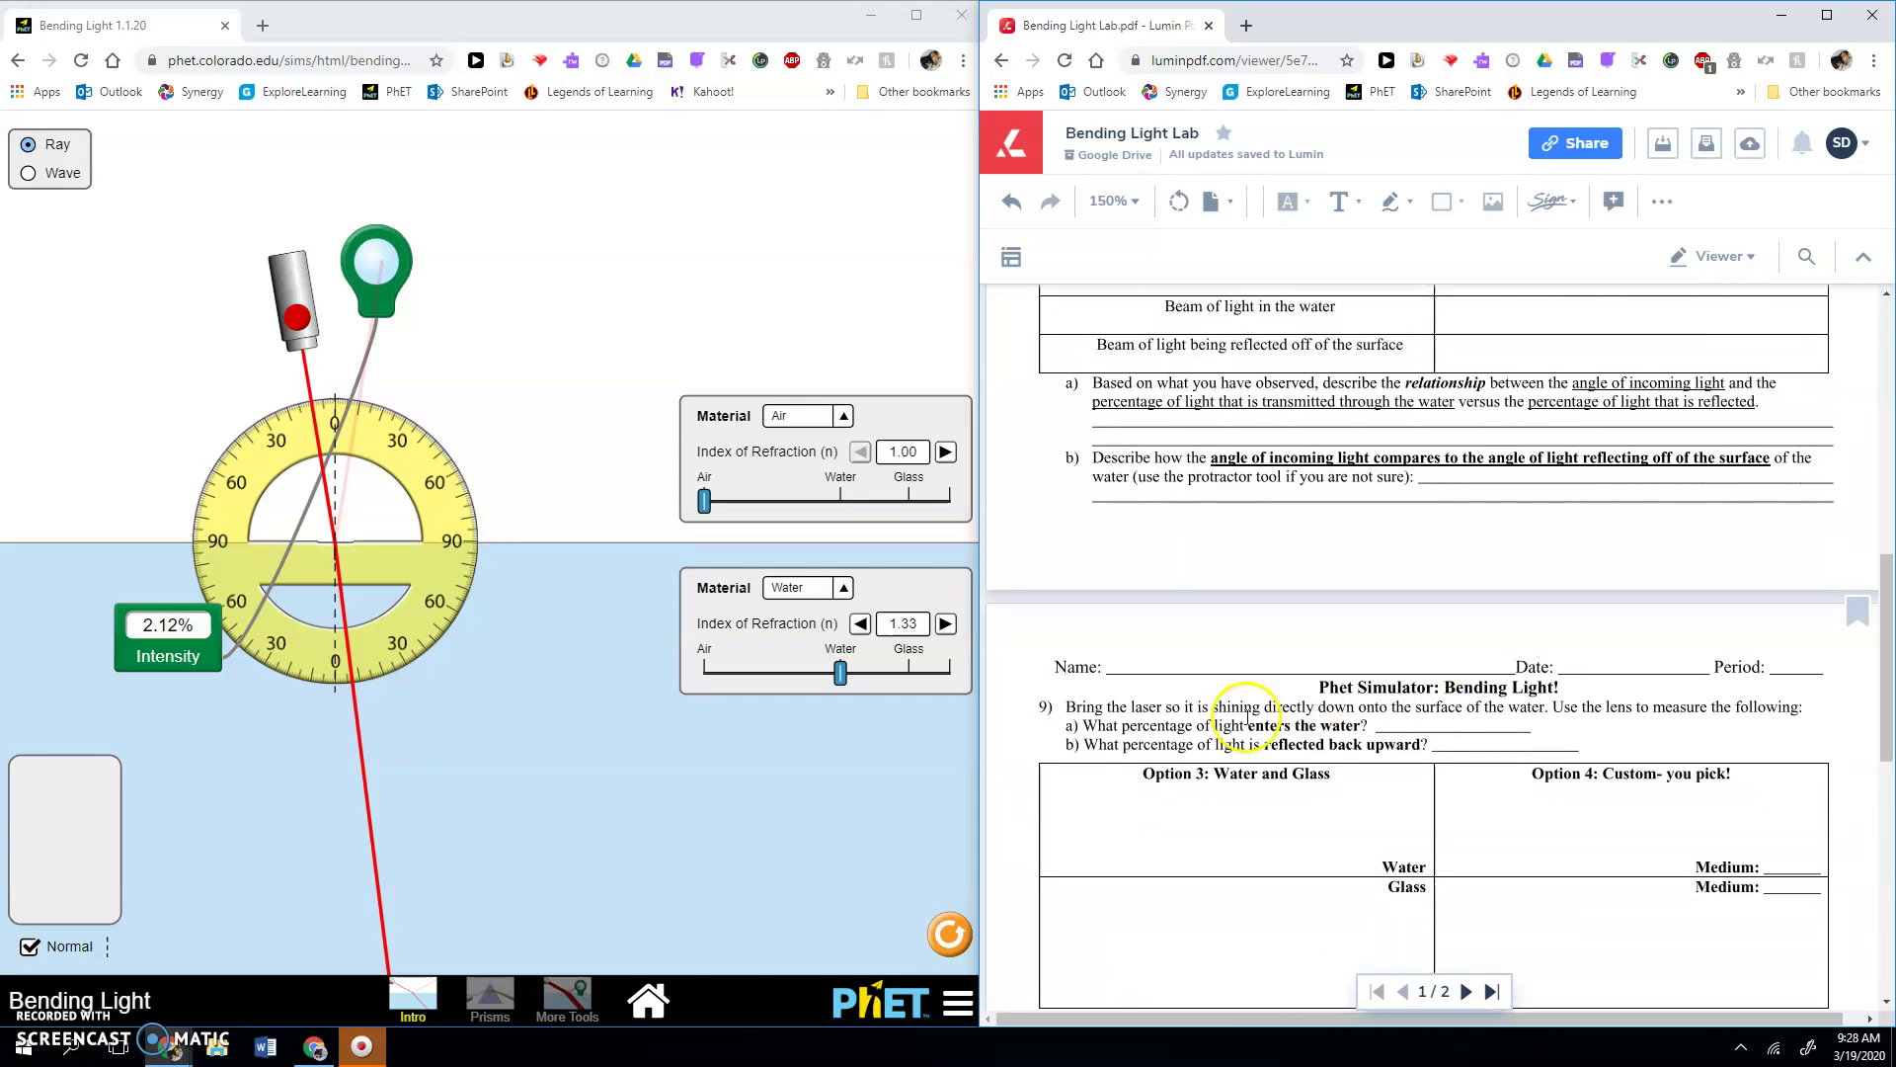
scroll(1284, 771, "down", 1)
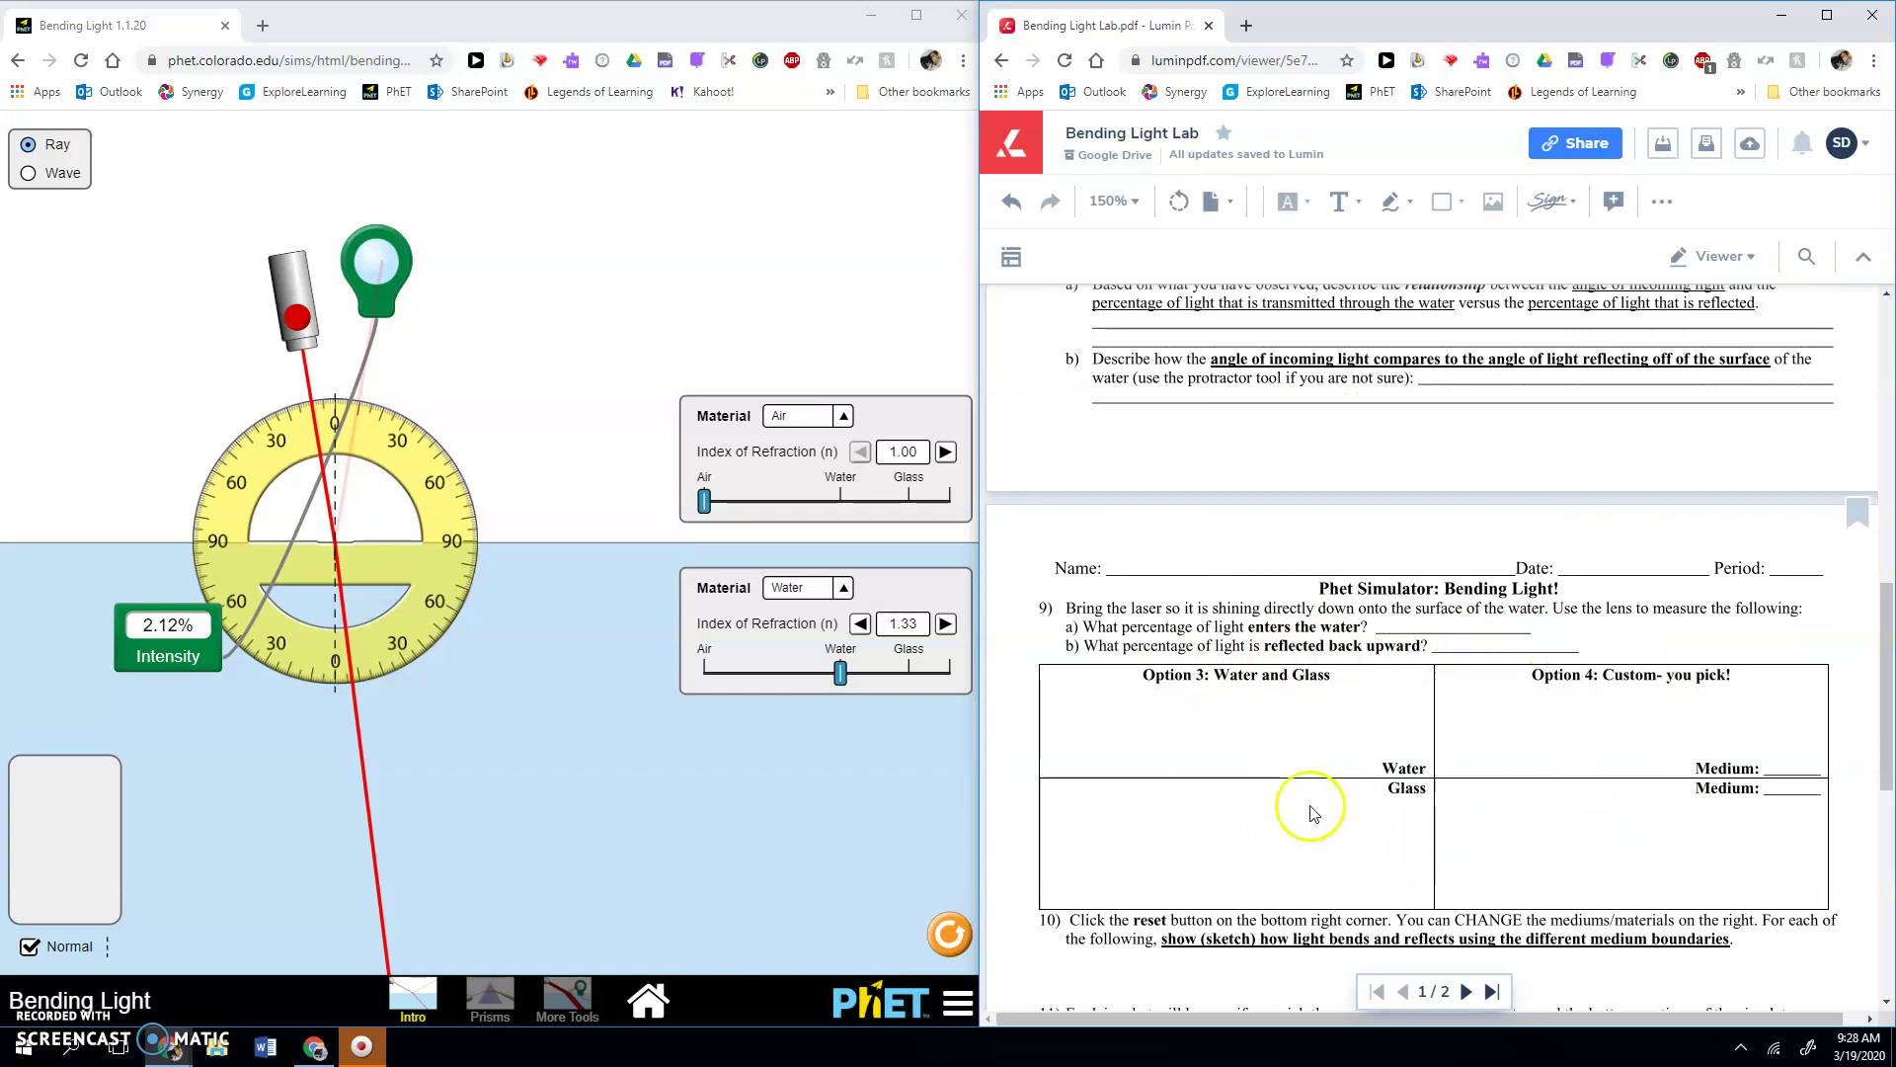
scroll(1580, 756, "down", 2)
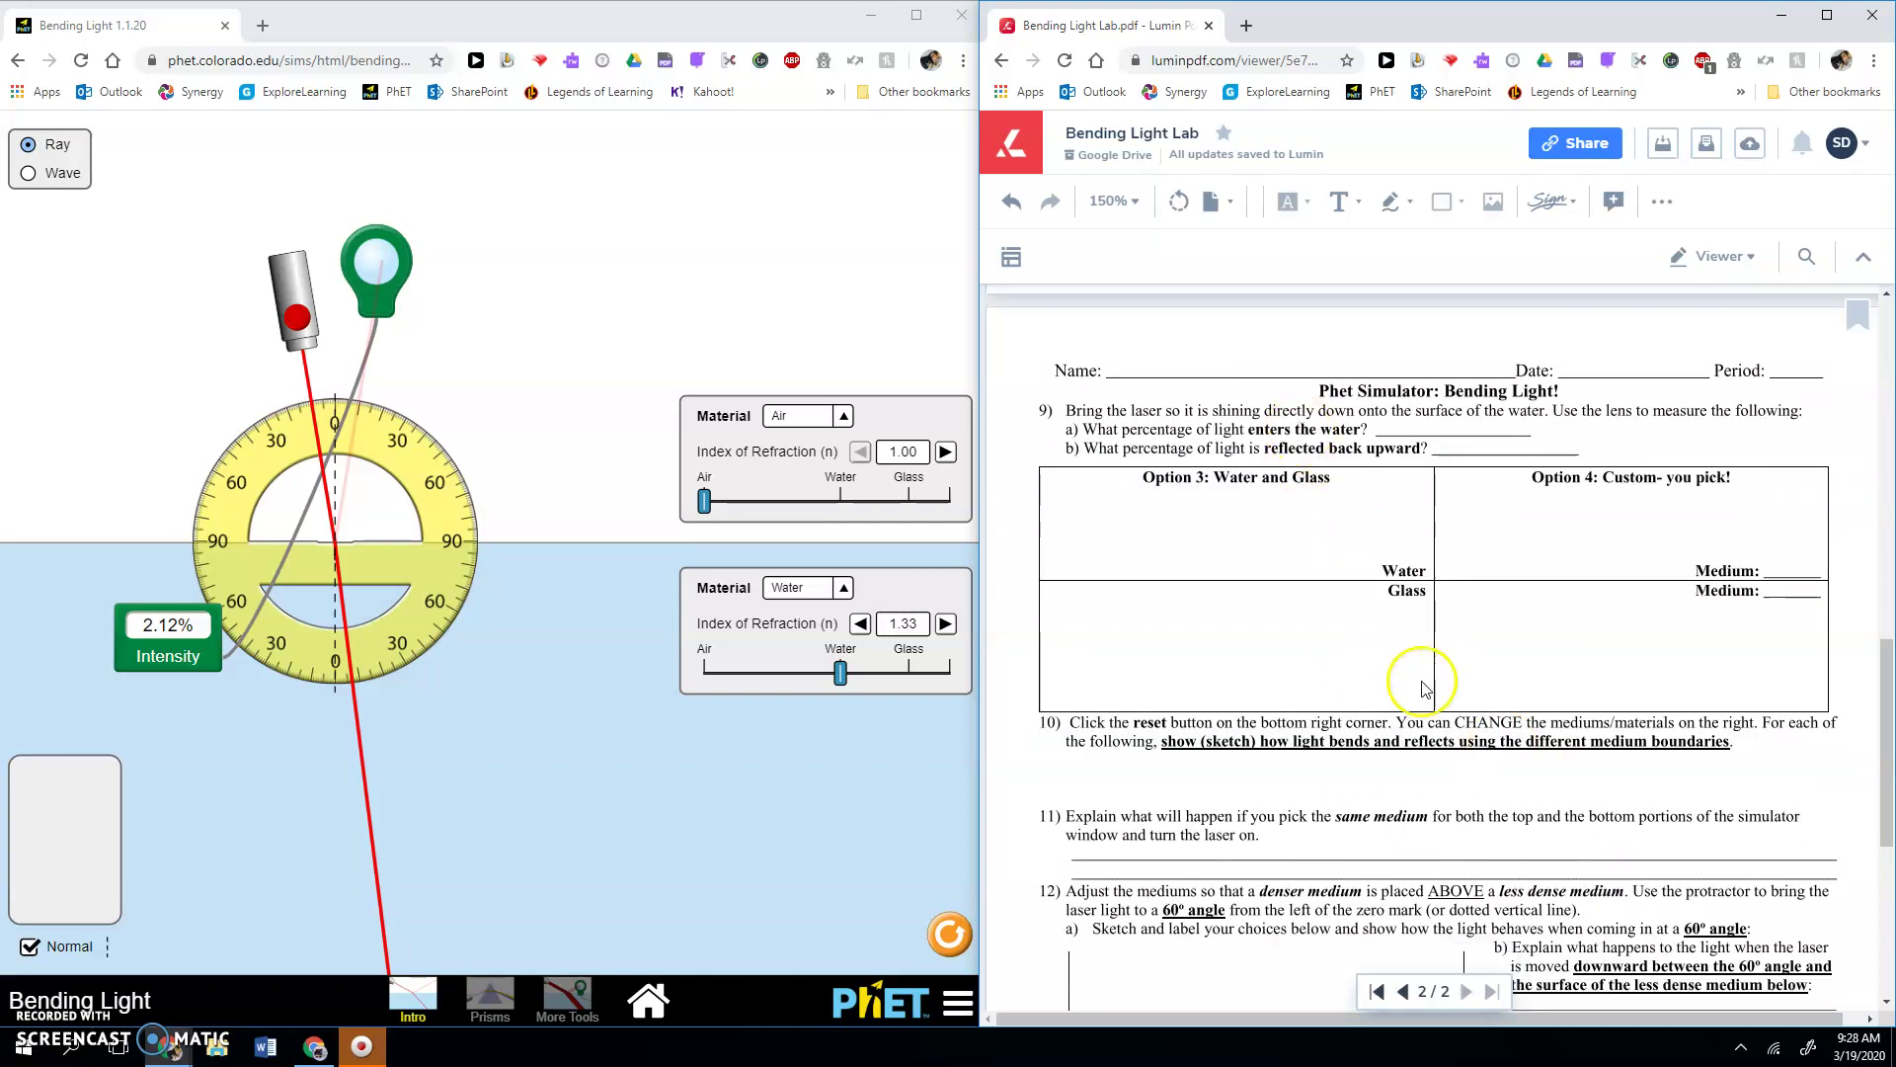
scroll(1749, 570, "up", 10)
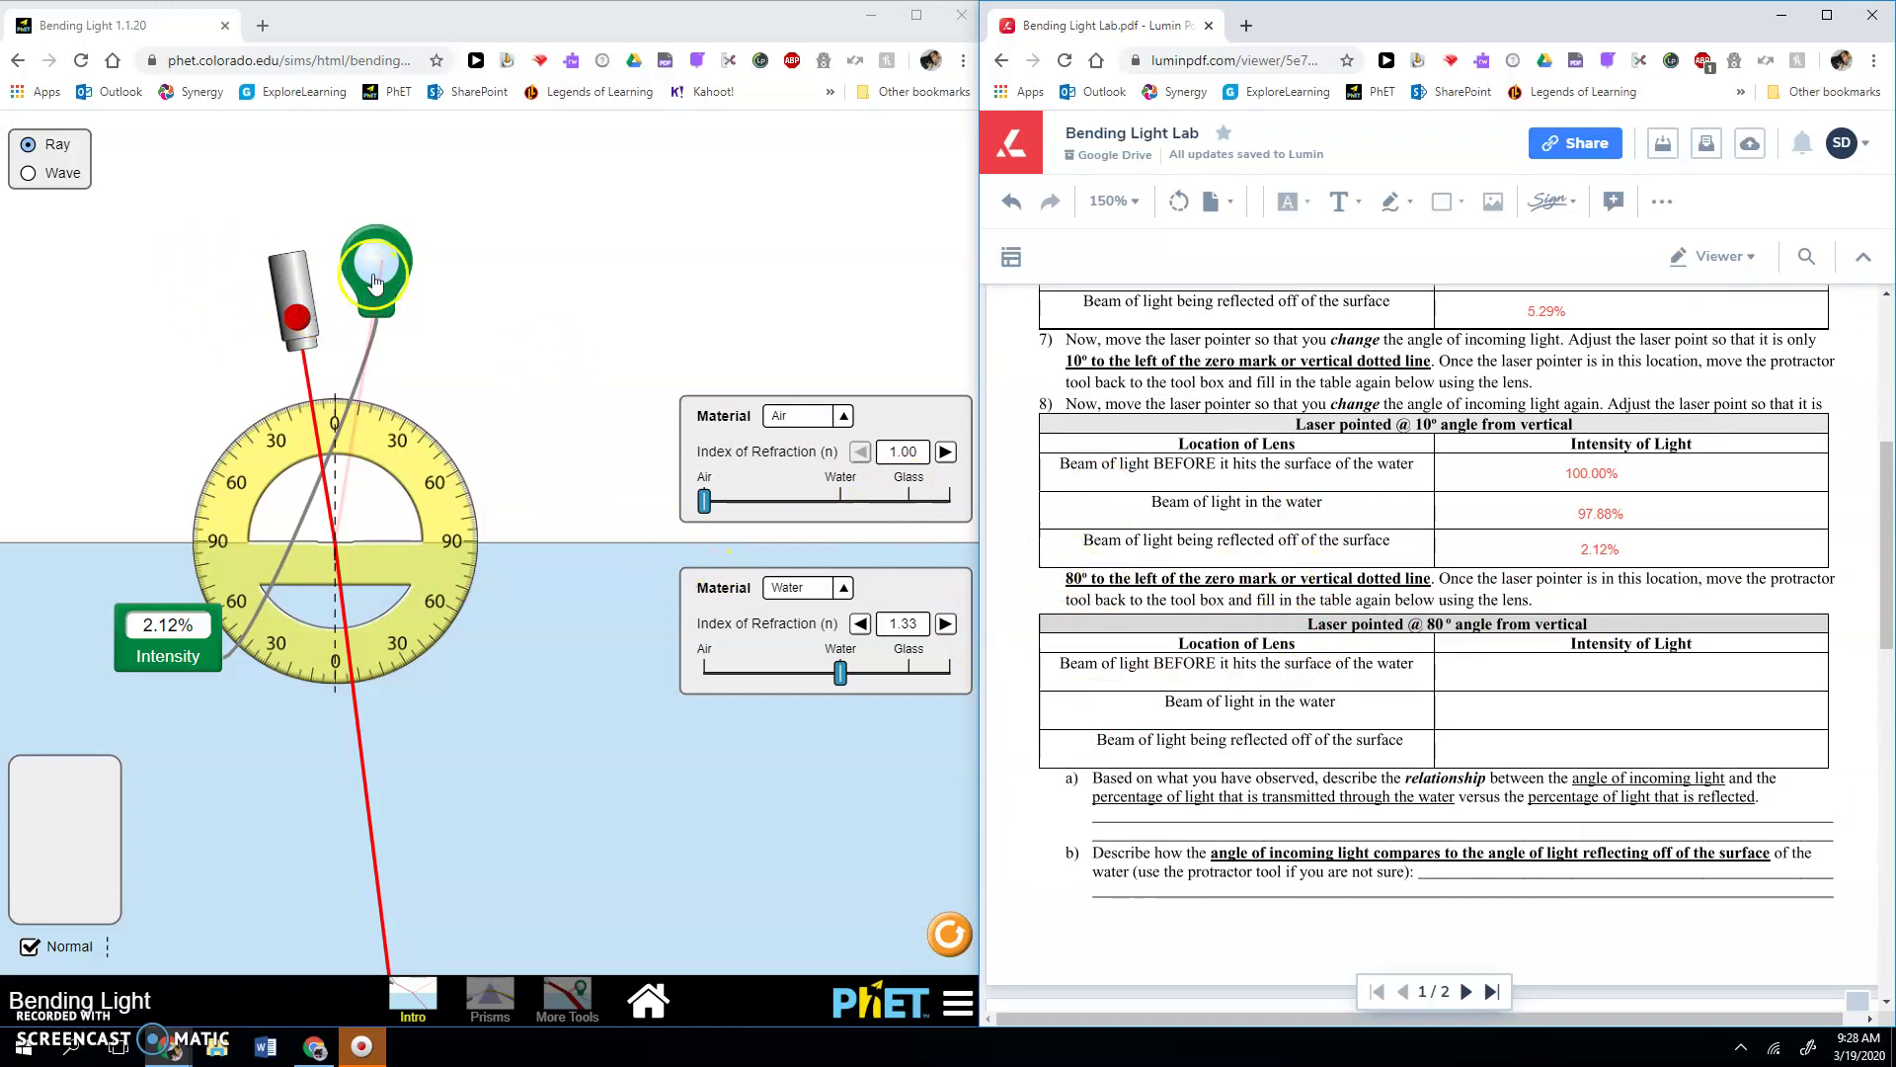
Rotate the laser to about 80° from vertical and place the sensor on the incoming beam, reading 100.00%.
left_click_drag(376, 265, 71, 605)
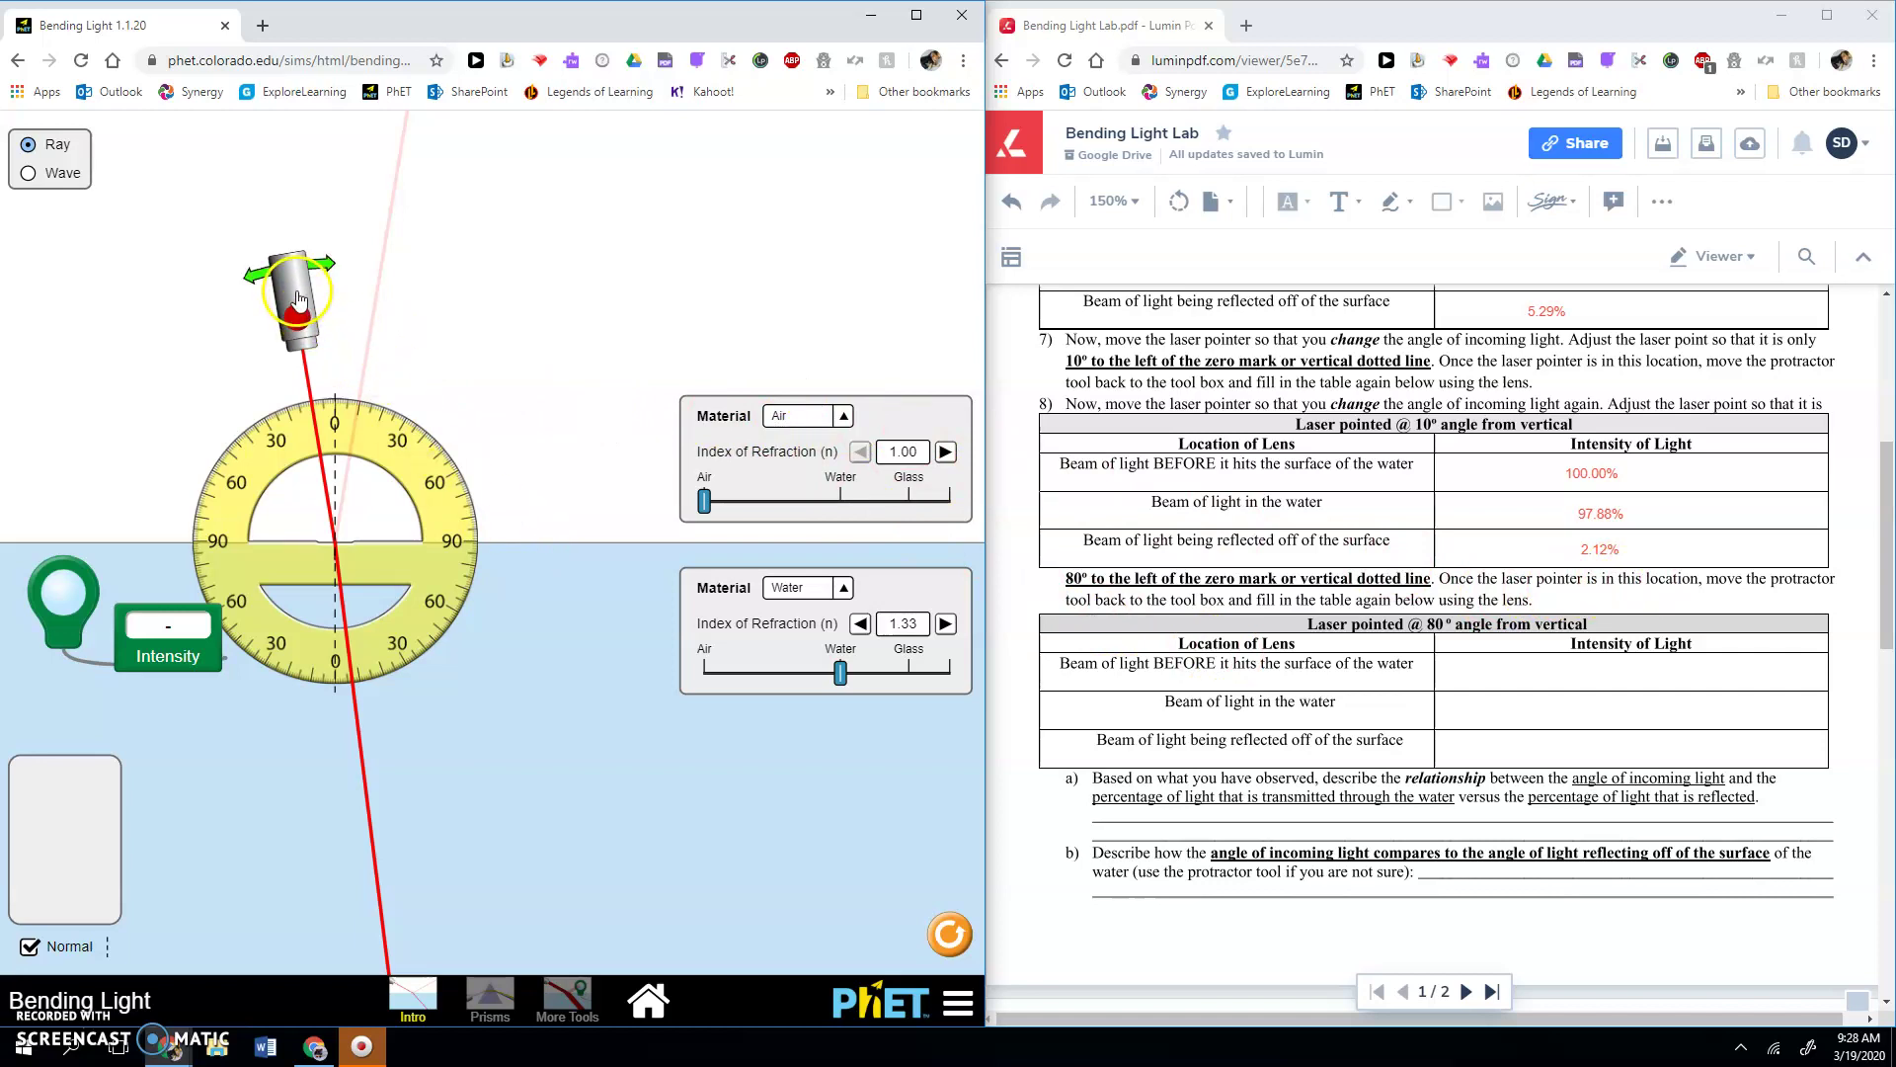
left_click_drag(299, 299, 67, 415)
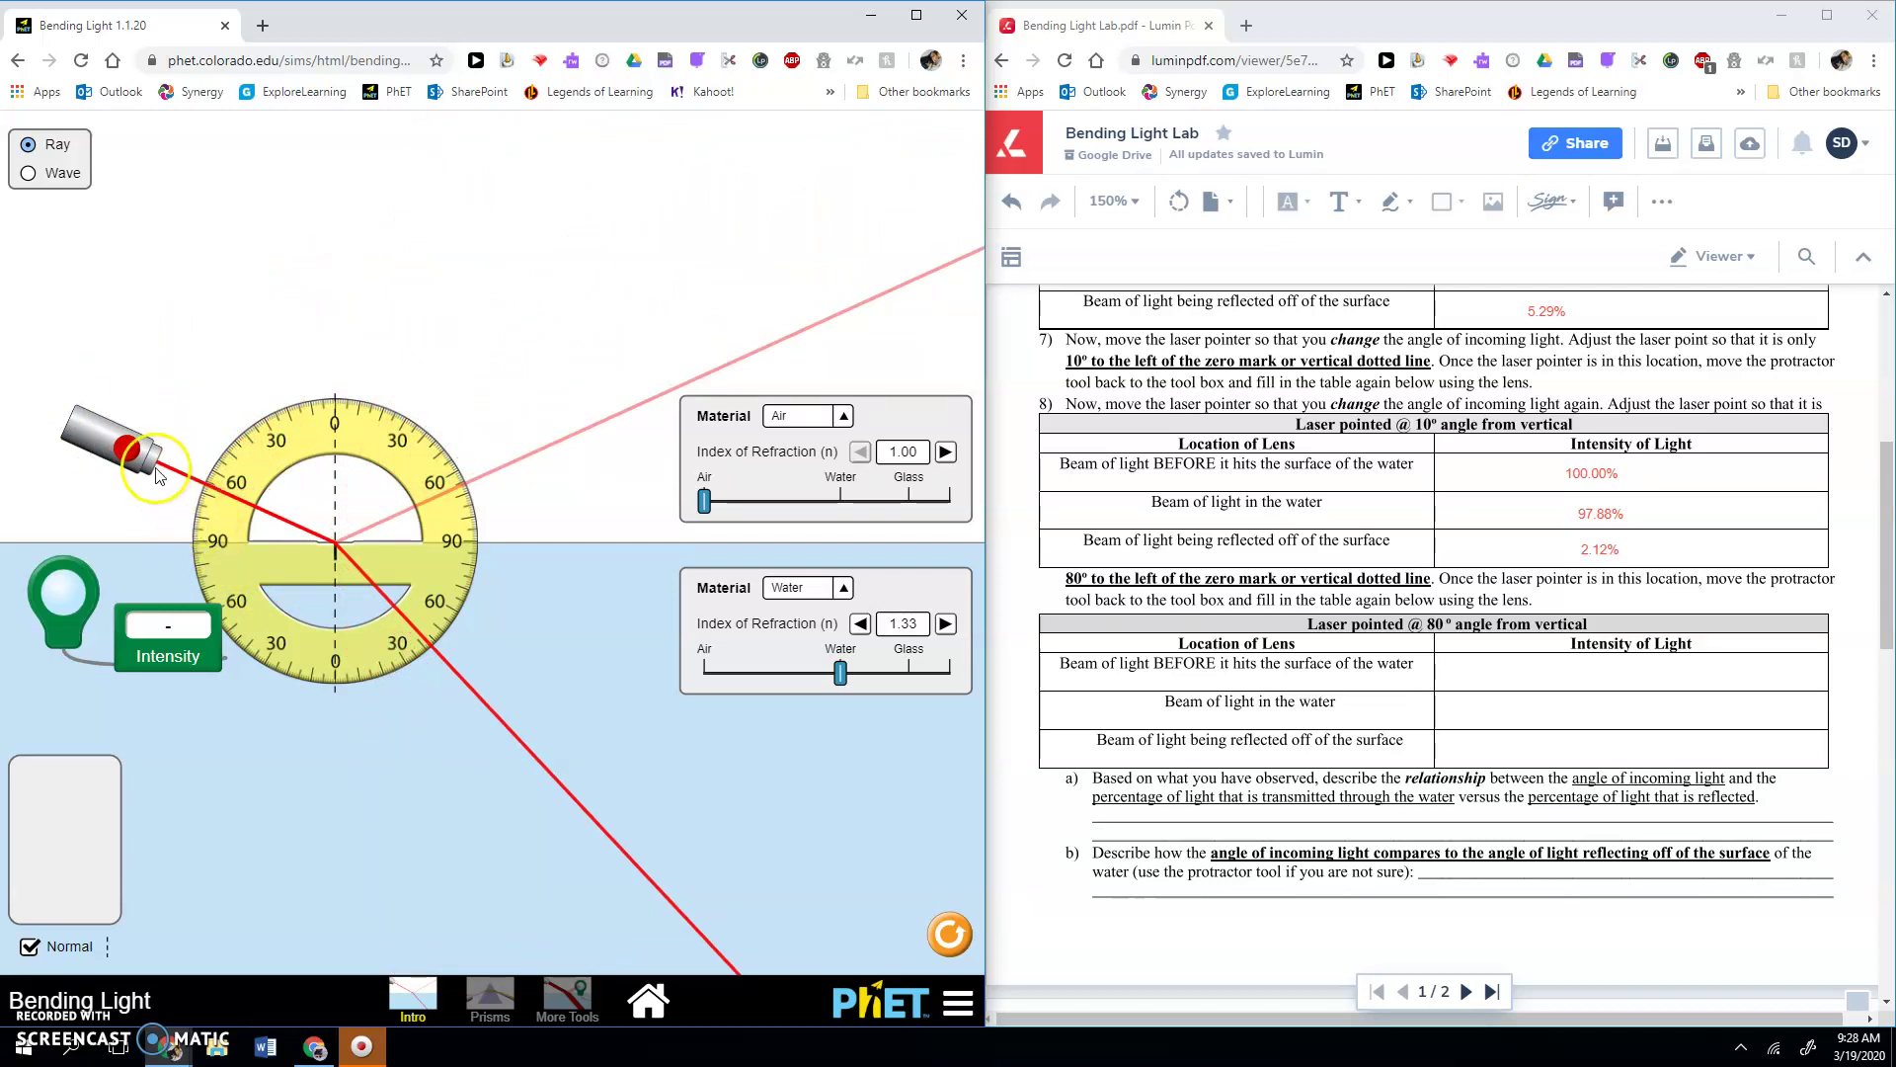
left_click_drag(88, 434, 69, 494)
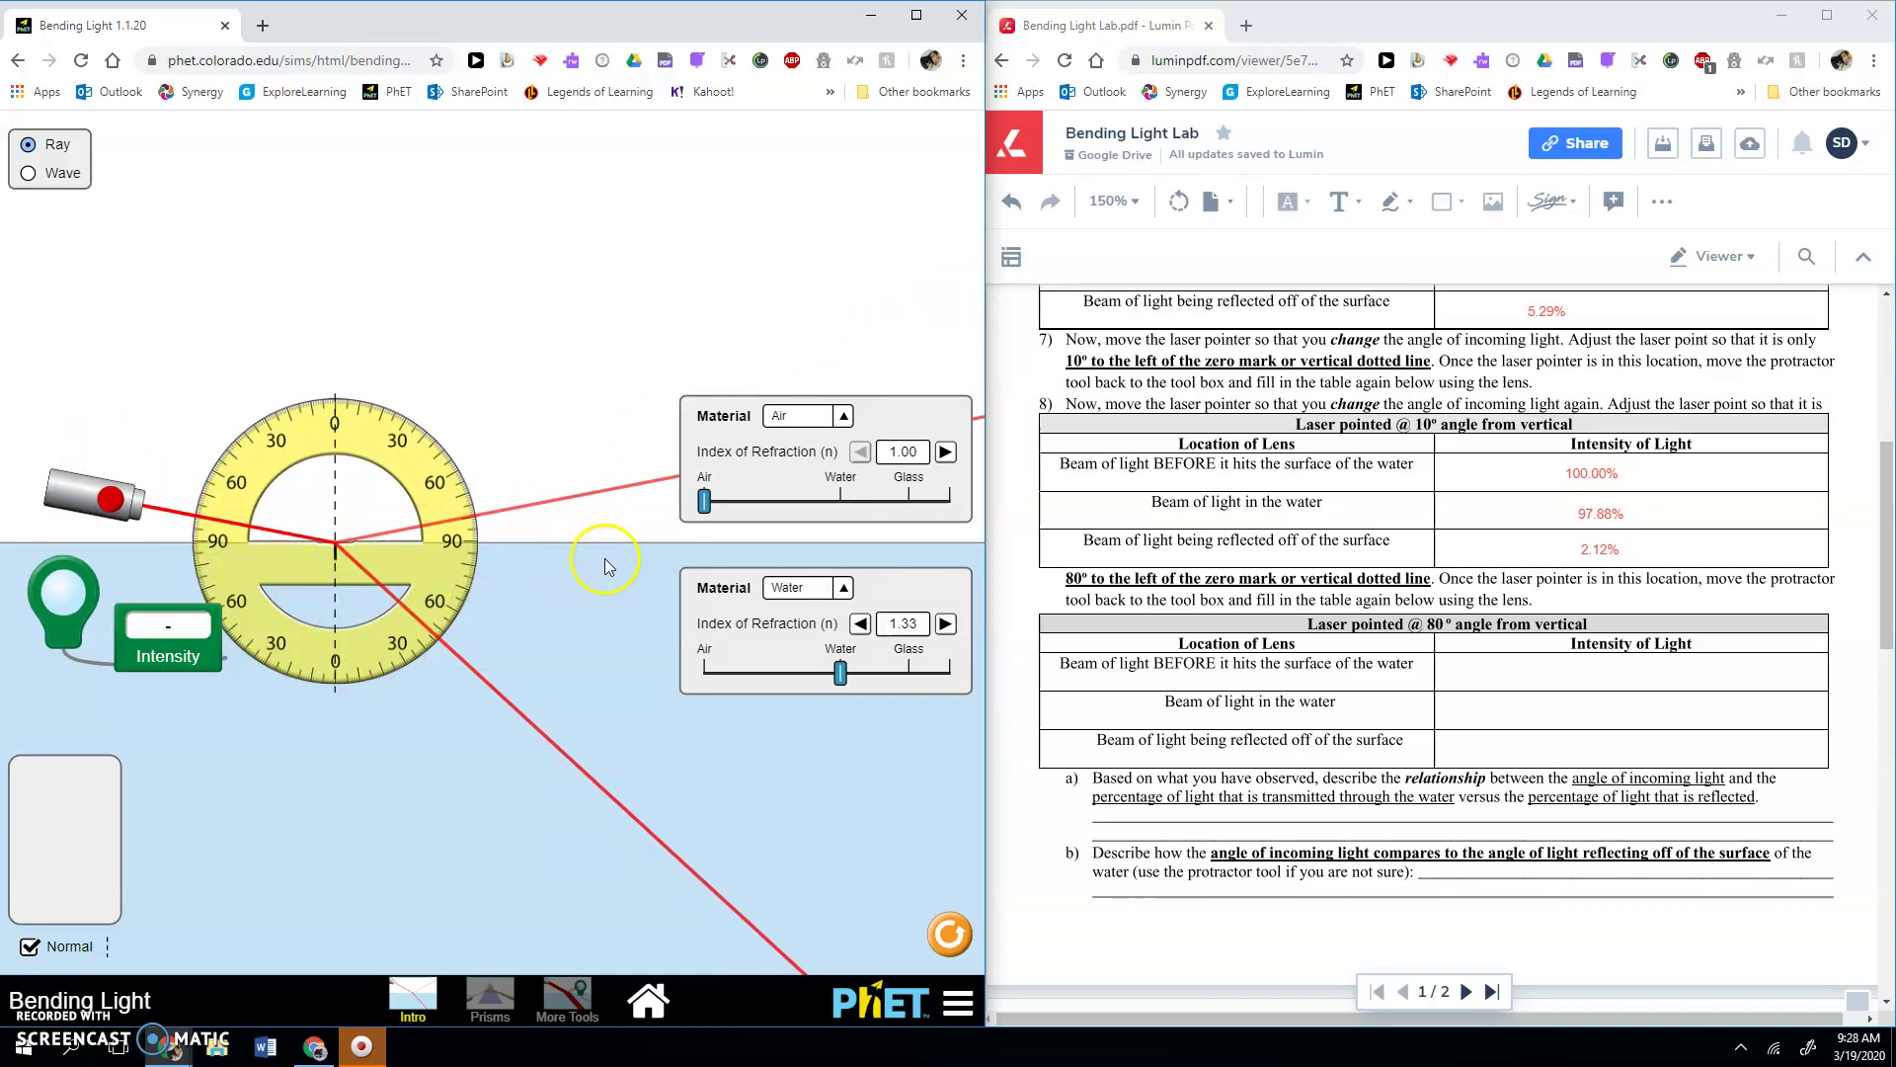
mouse_move(83, 492)
left_mouse_down()
mouse_move(202, 274)
mouse_move(304, 242)
mouse_move(178, 264)
mouse_move(59, 326)
mouse_move(72, 495)
left_mouse_up()
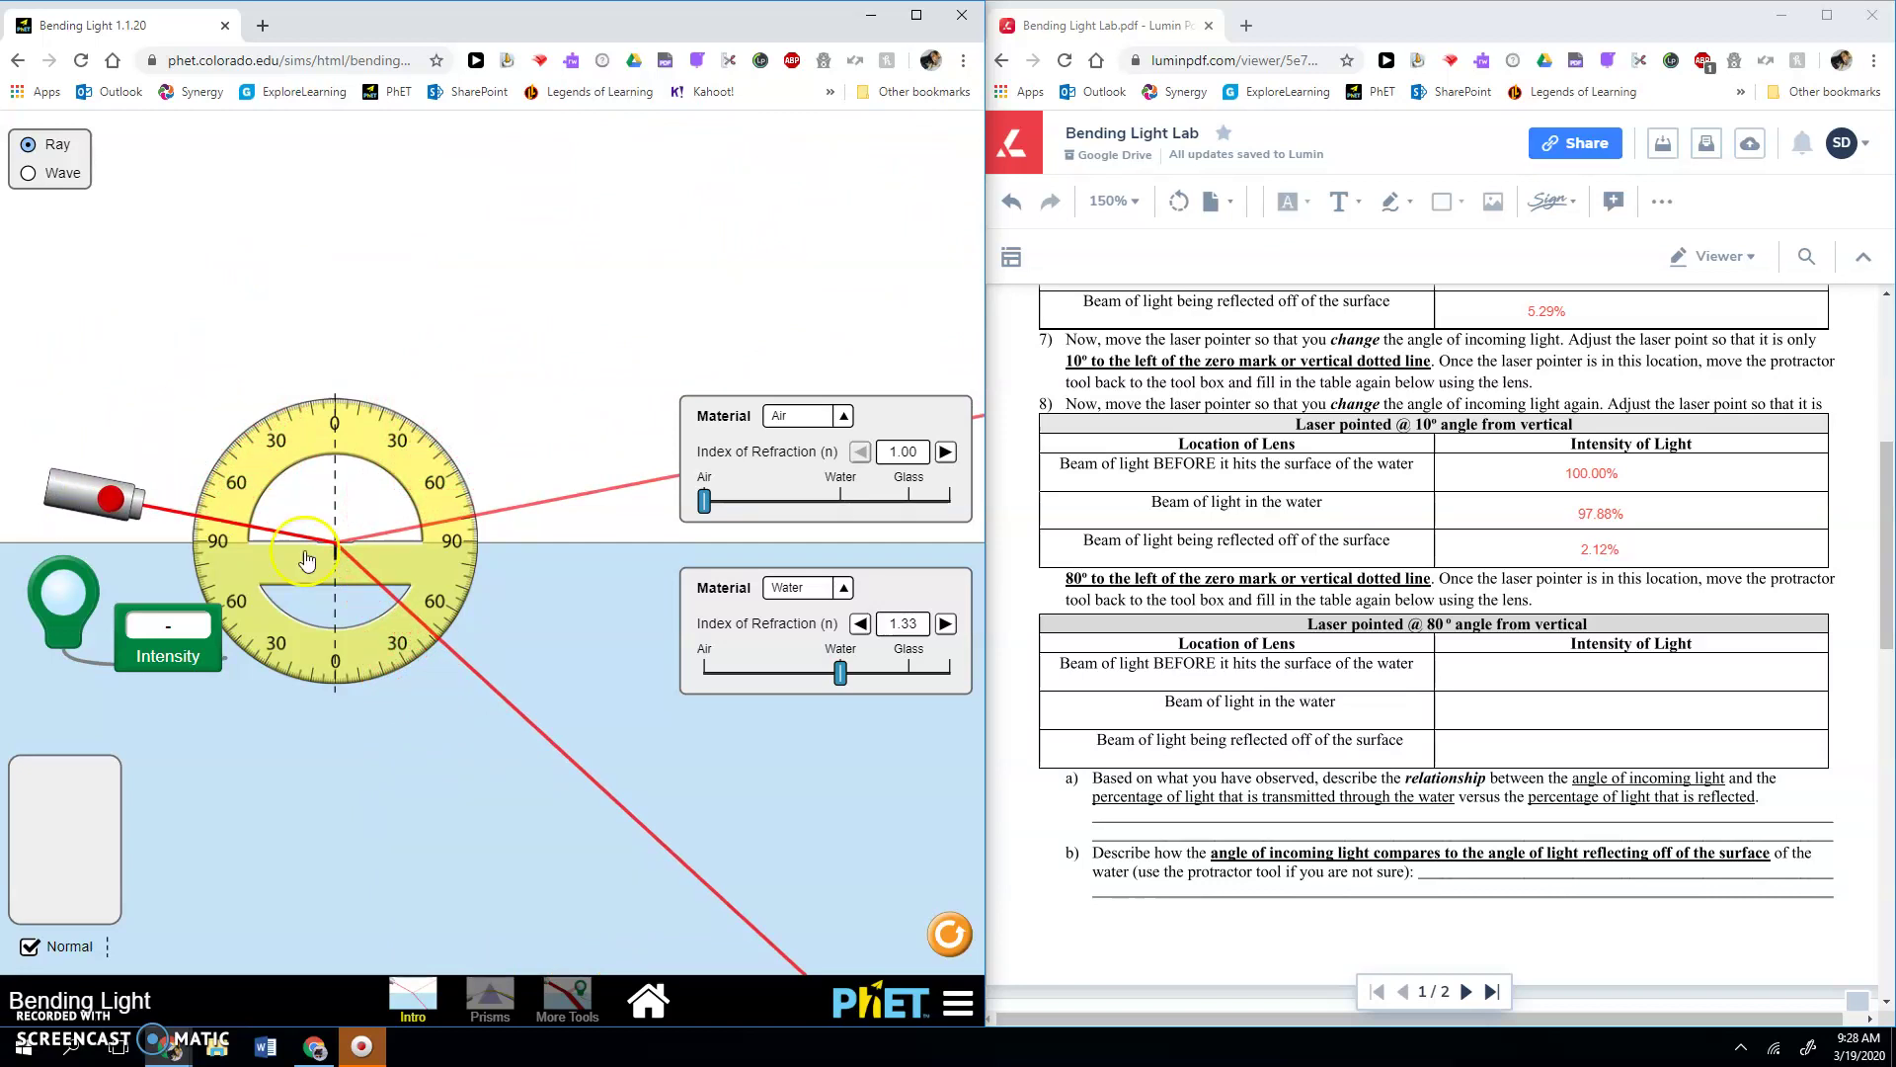
left_click_drag(65, 583, 242, 524)
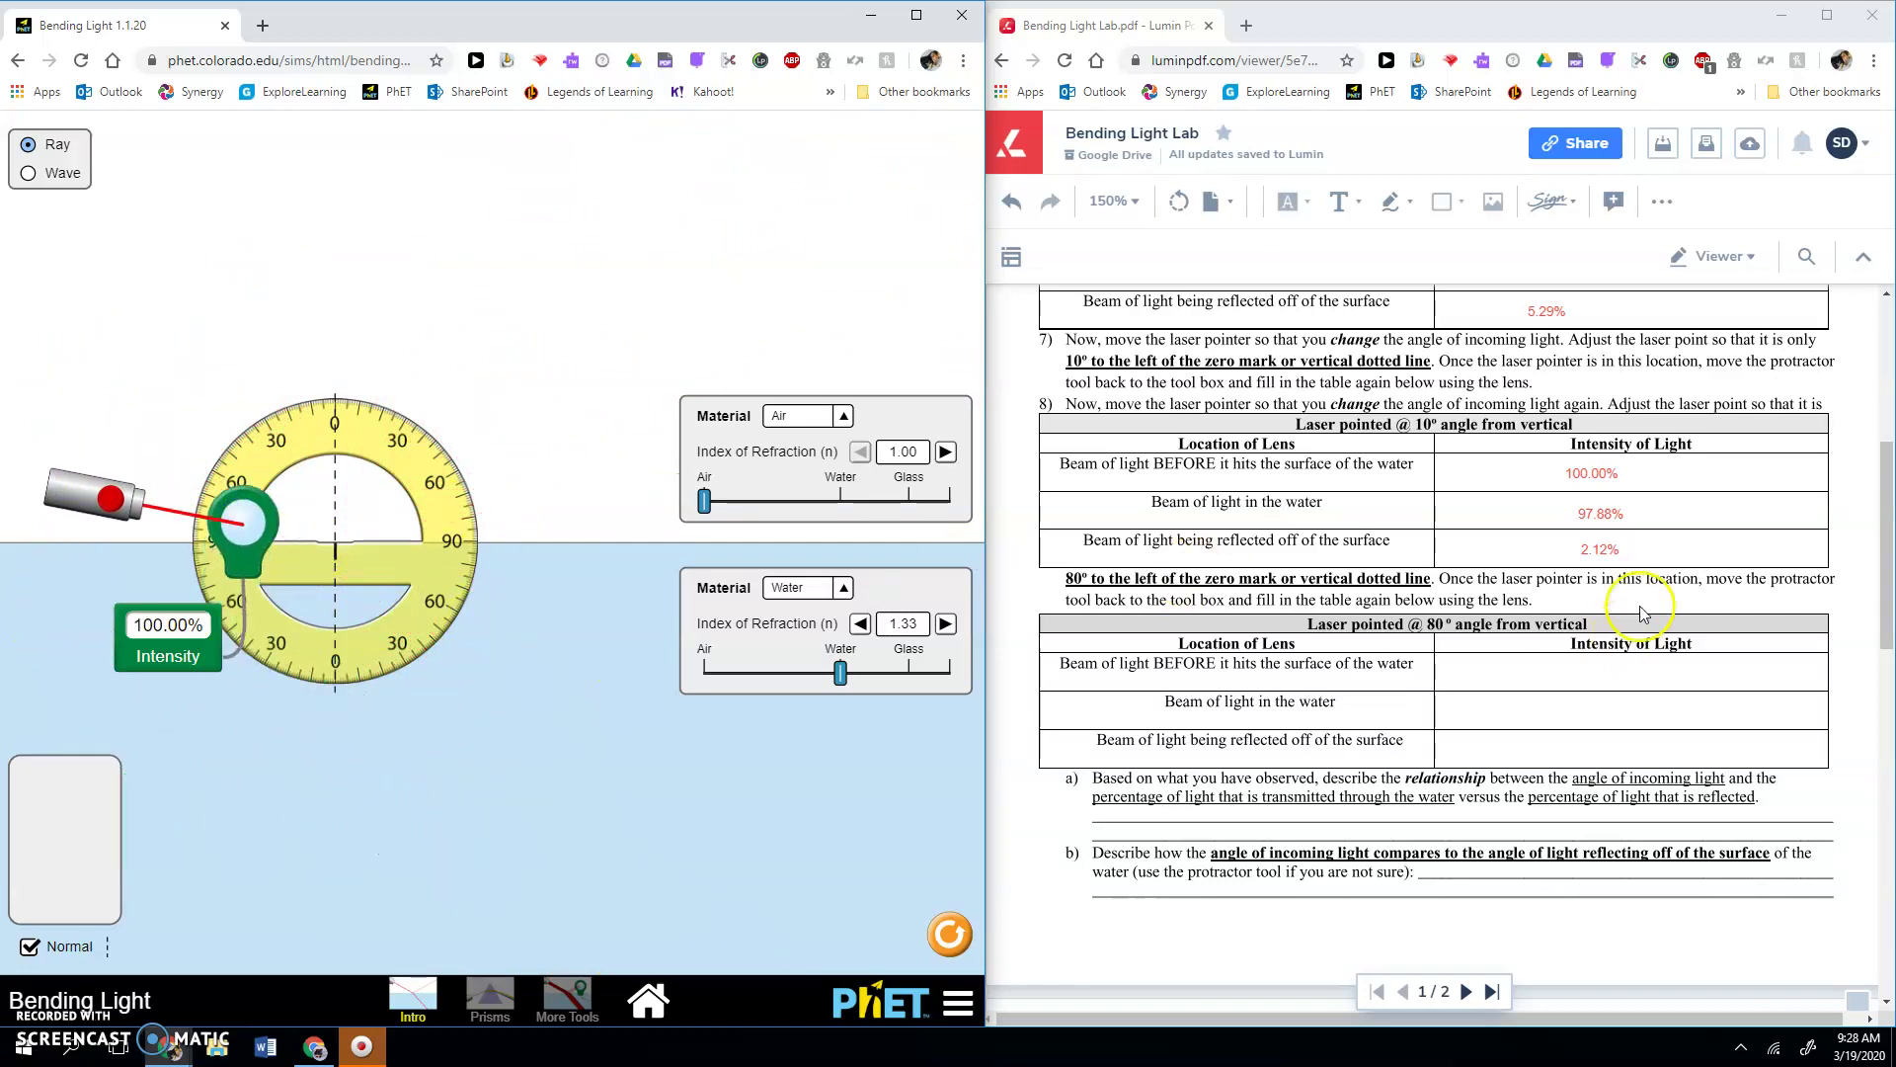
Enter 100.00% in the 80° table's incoming row.
left_click(1334, 193)
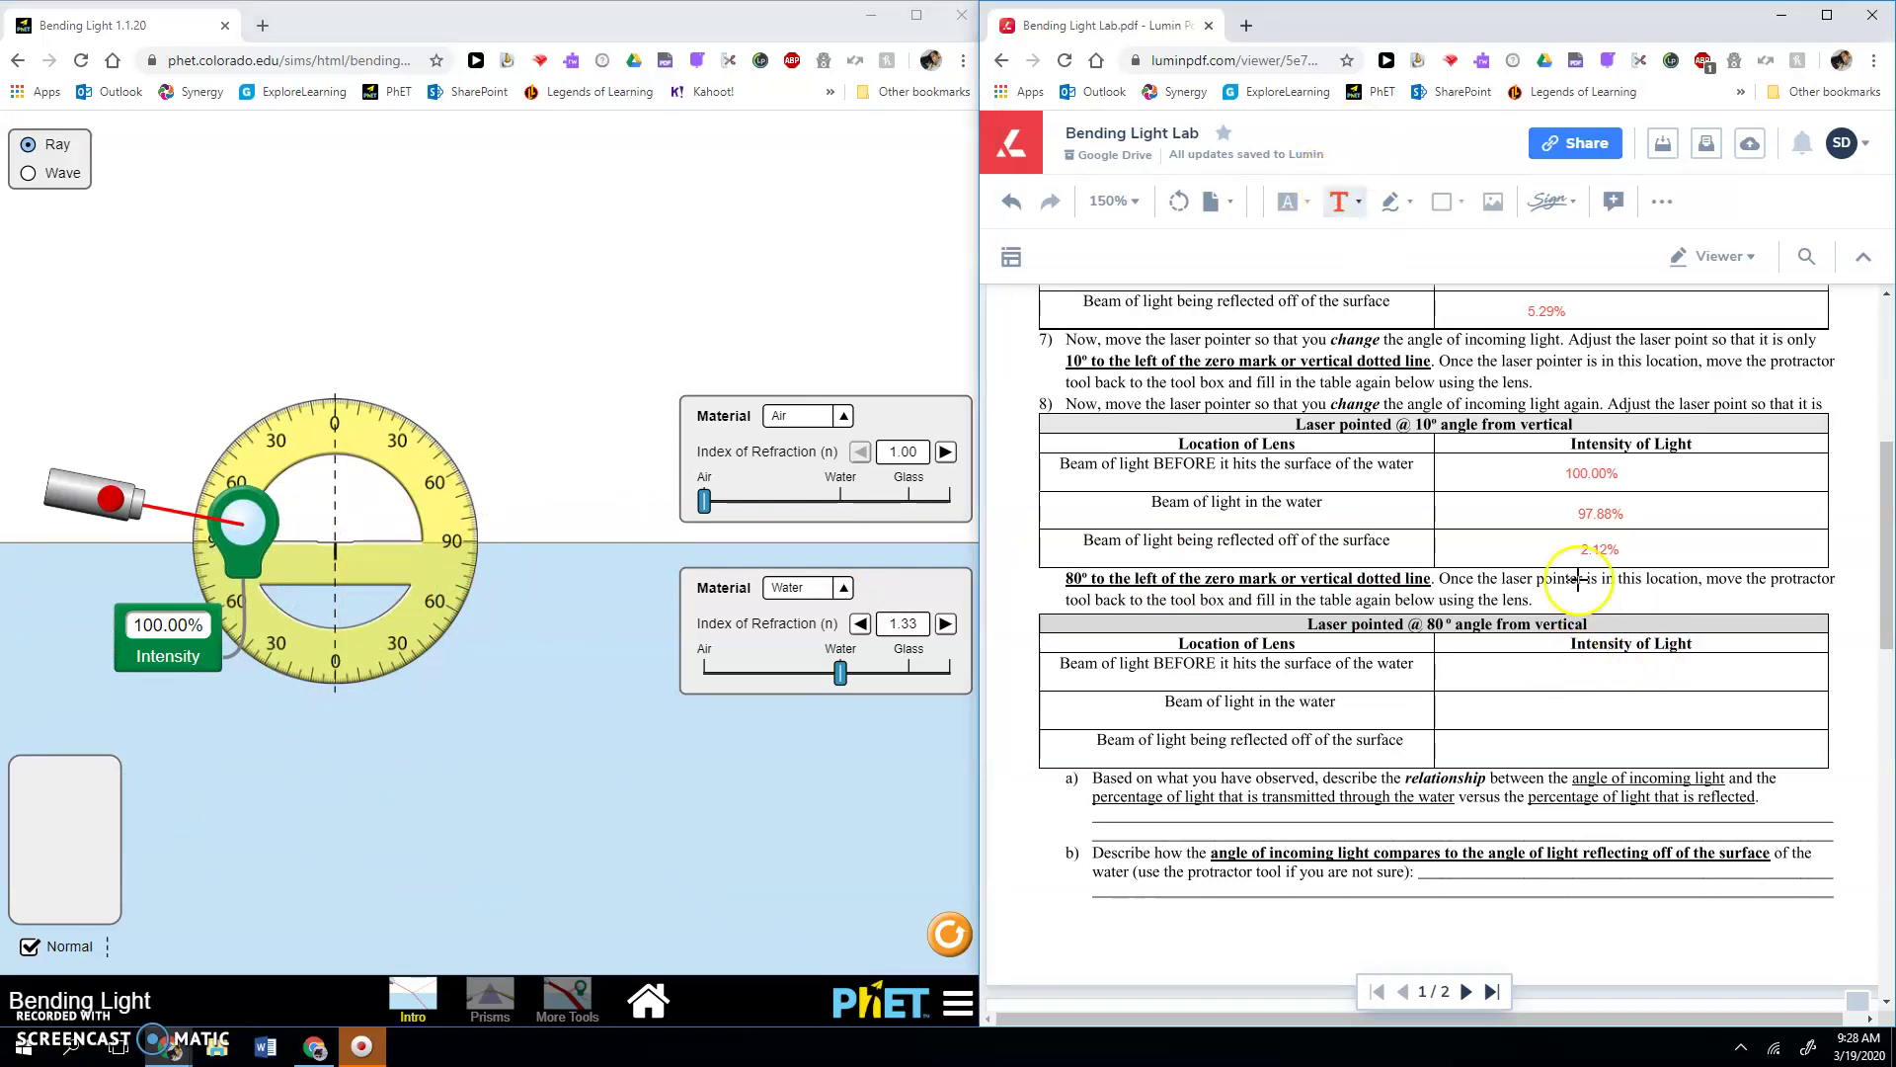
left_click(1578, 666)
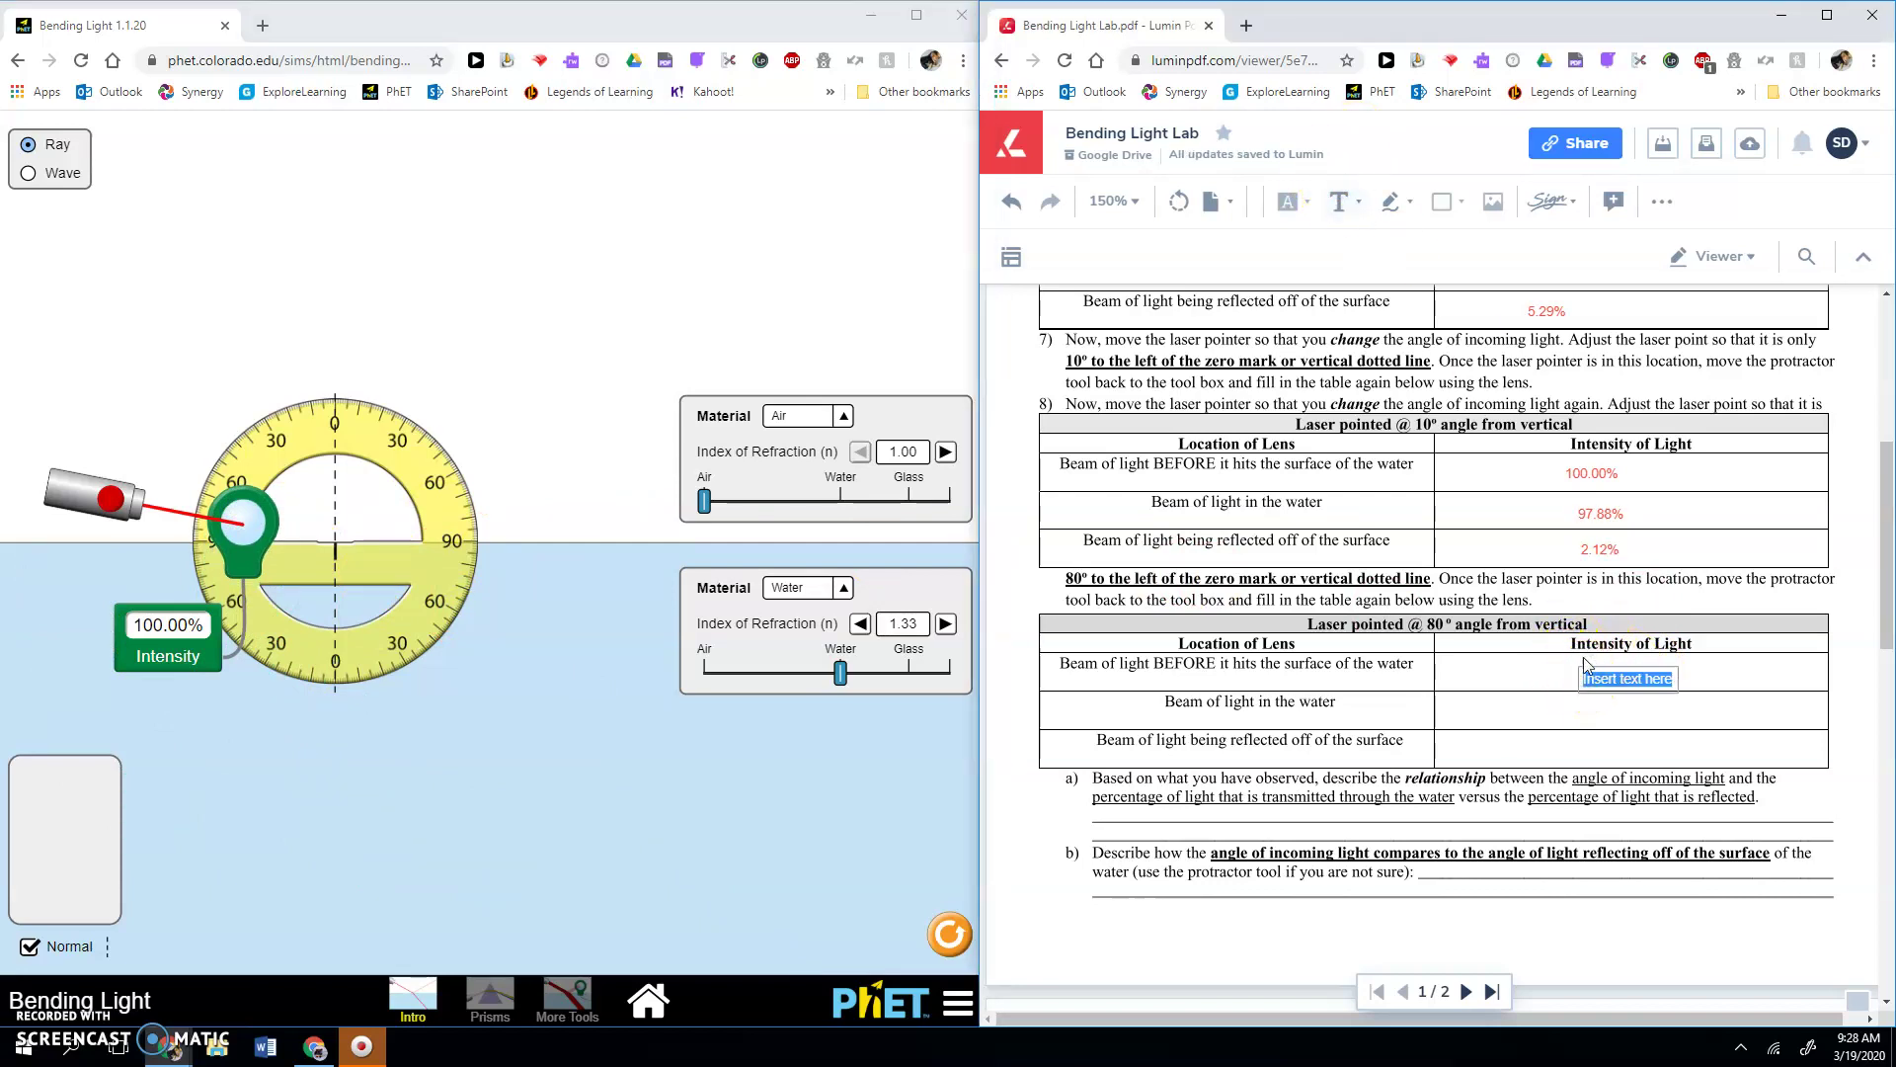
type("100.")
Measure the beam in the water and enter 58.00% in the 80° water row.
left_click(542, 330)
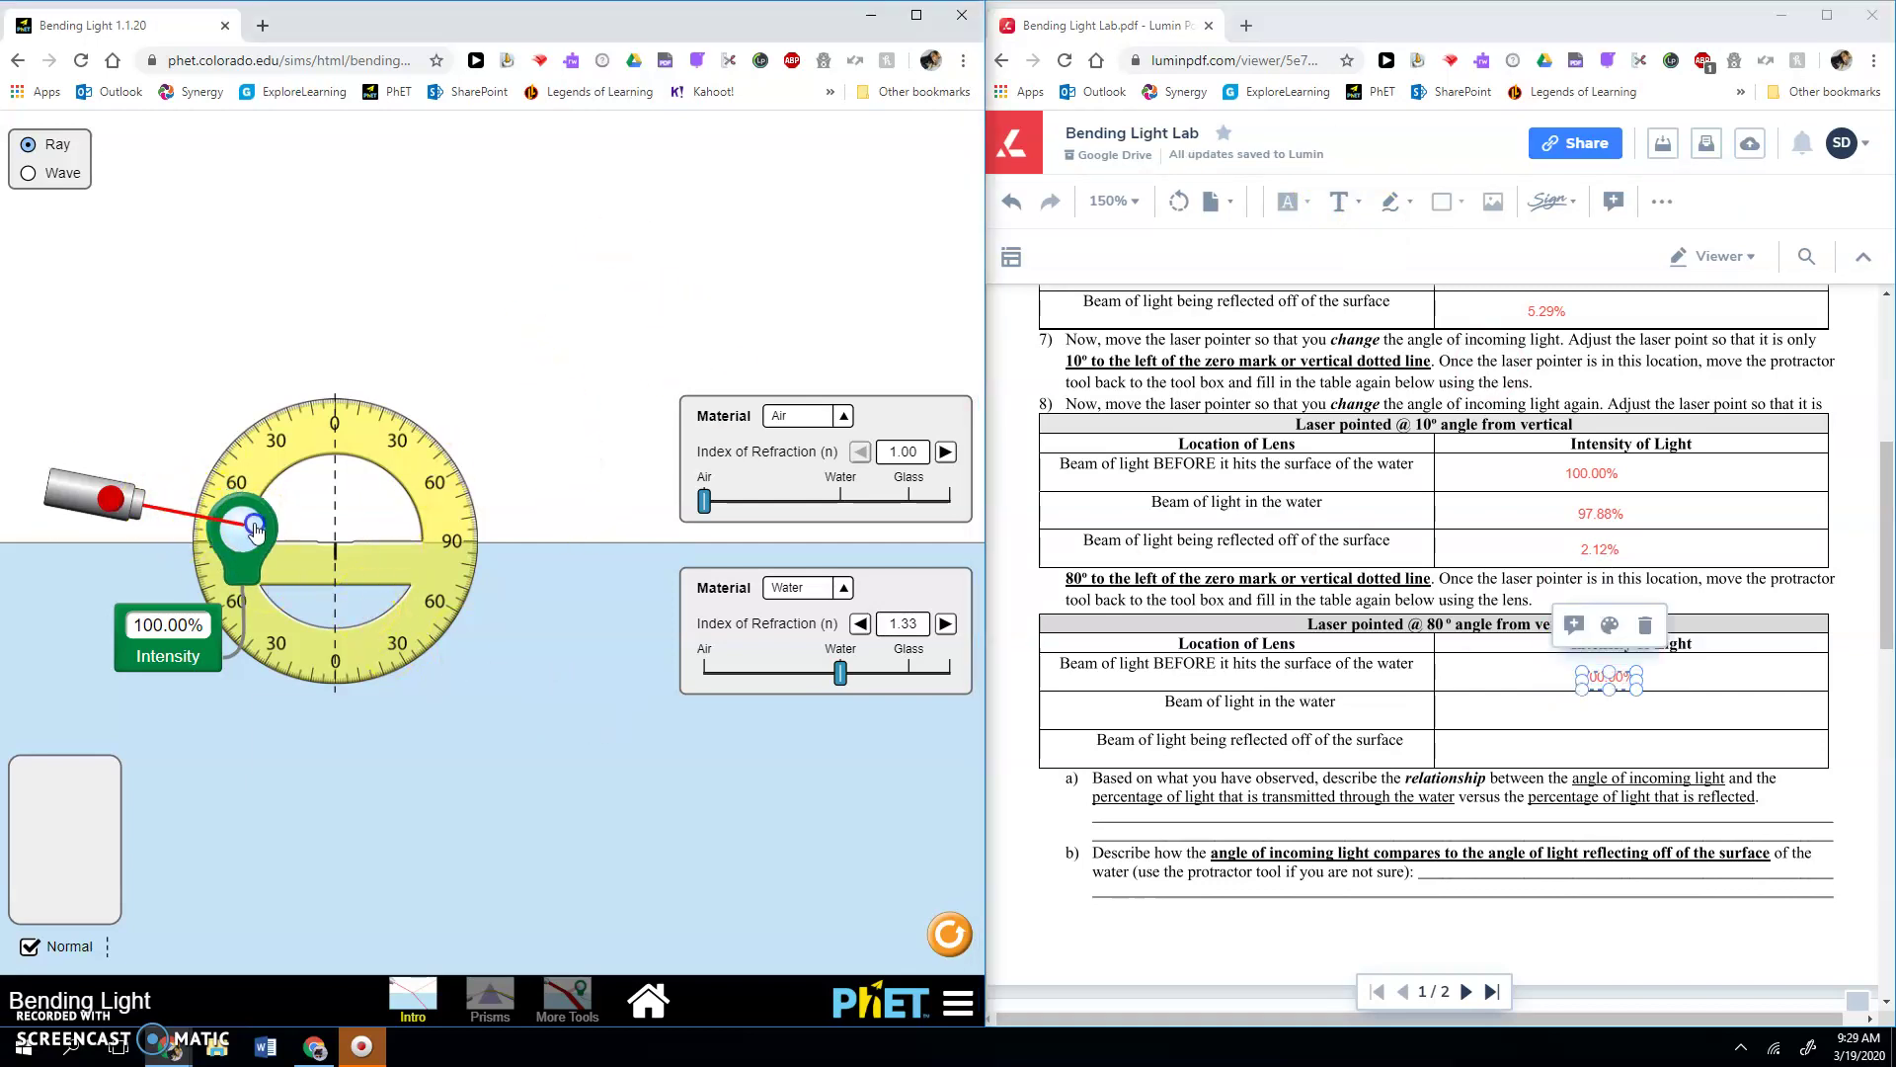
left_click_drag(242, 523, 522, 709)
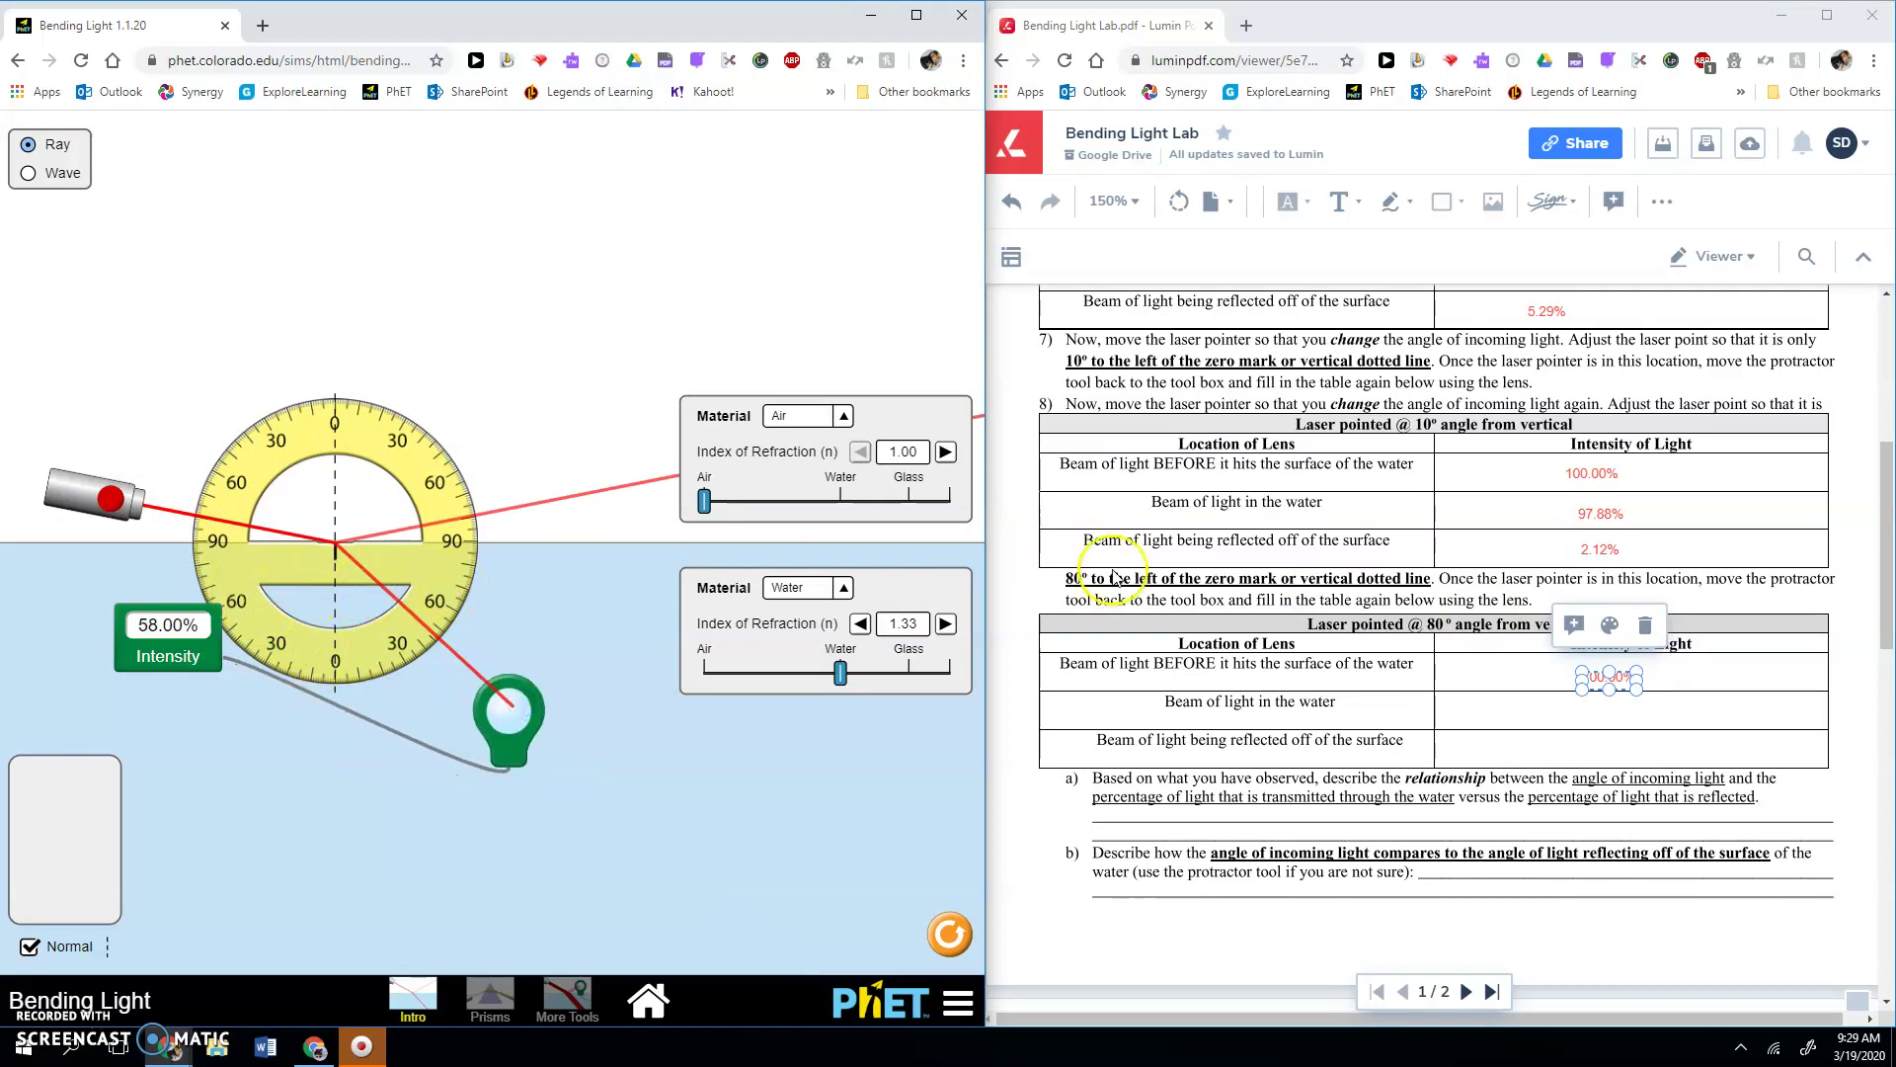
left_click(1267, 704)
left_click(1593, 709)
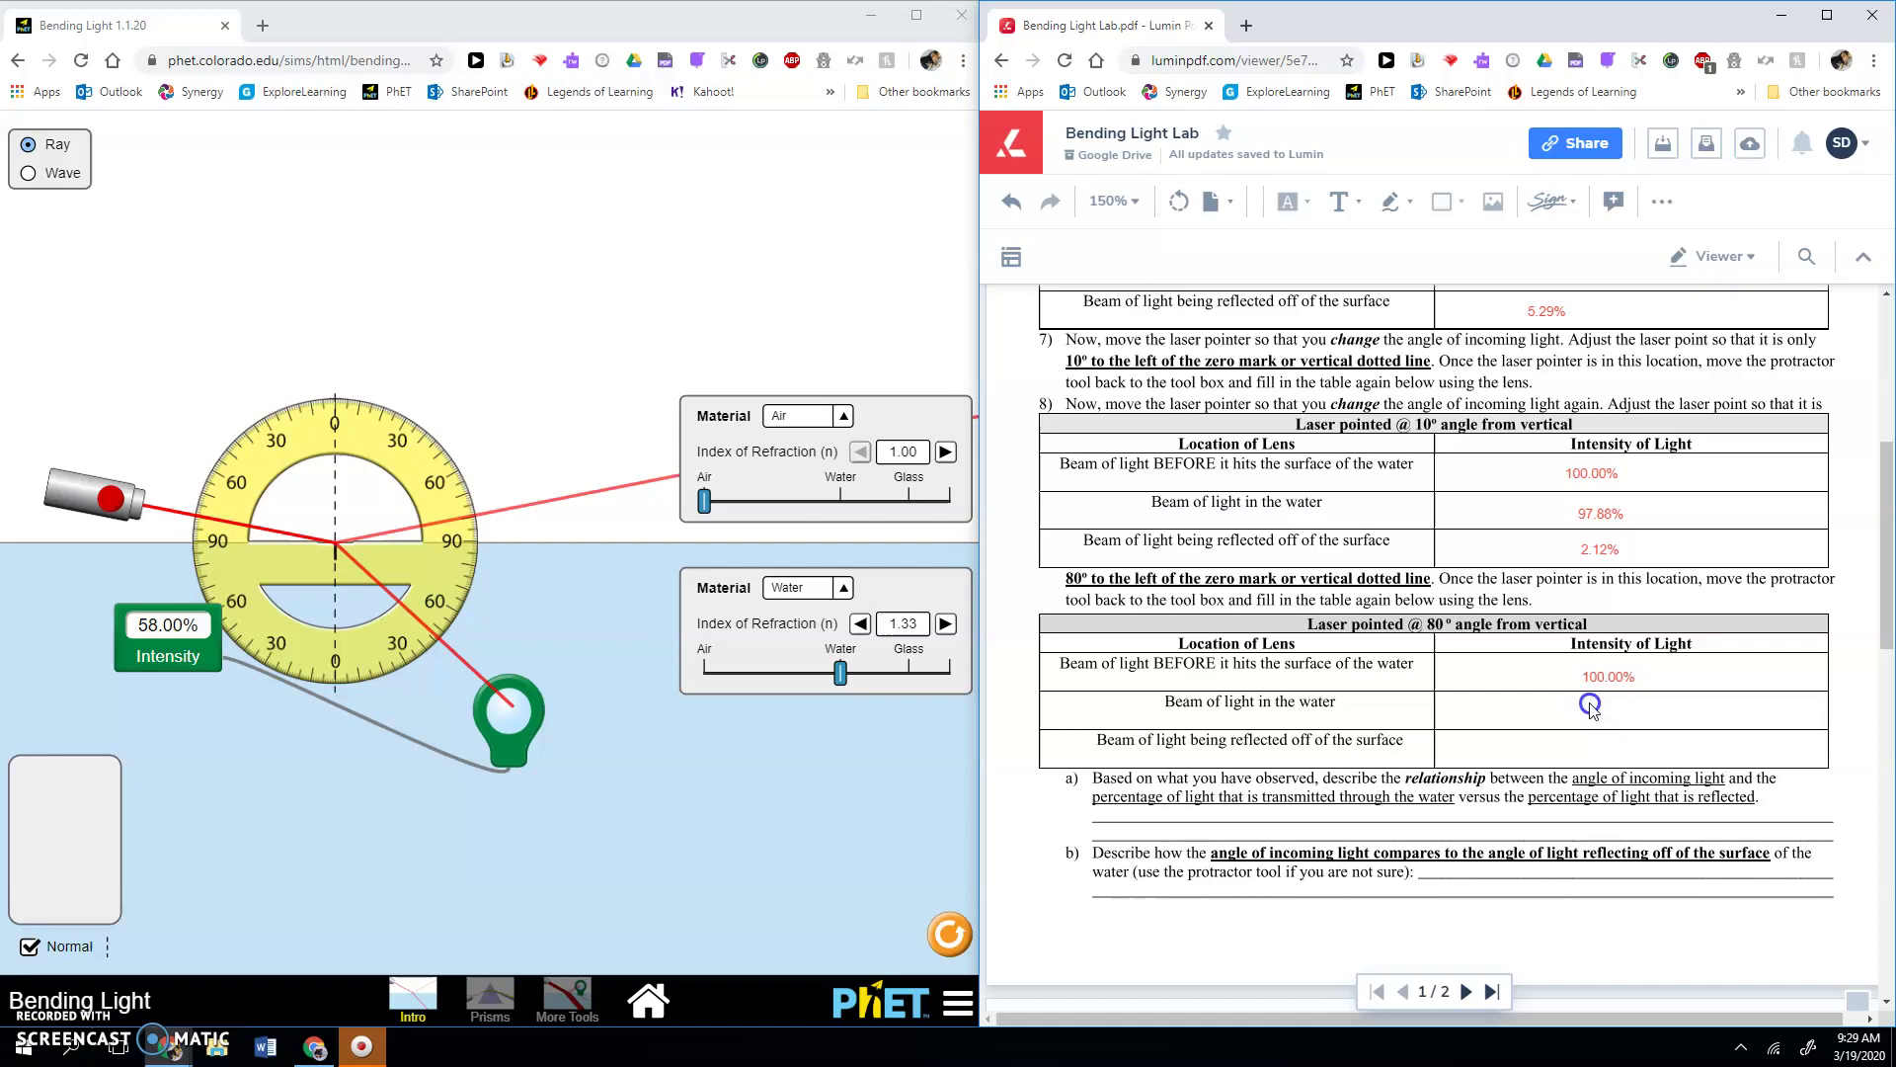
left_click(1339, 201)
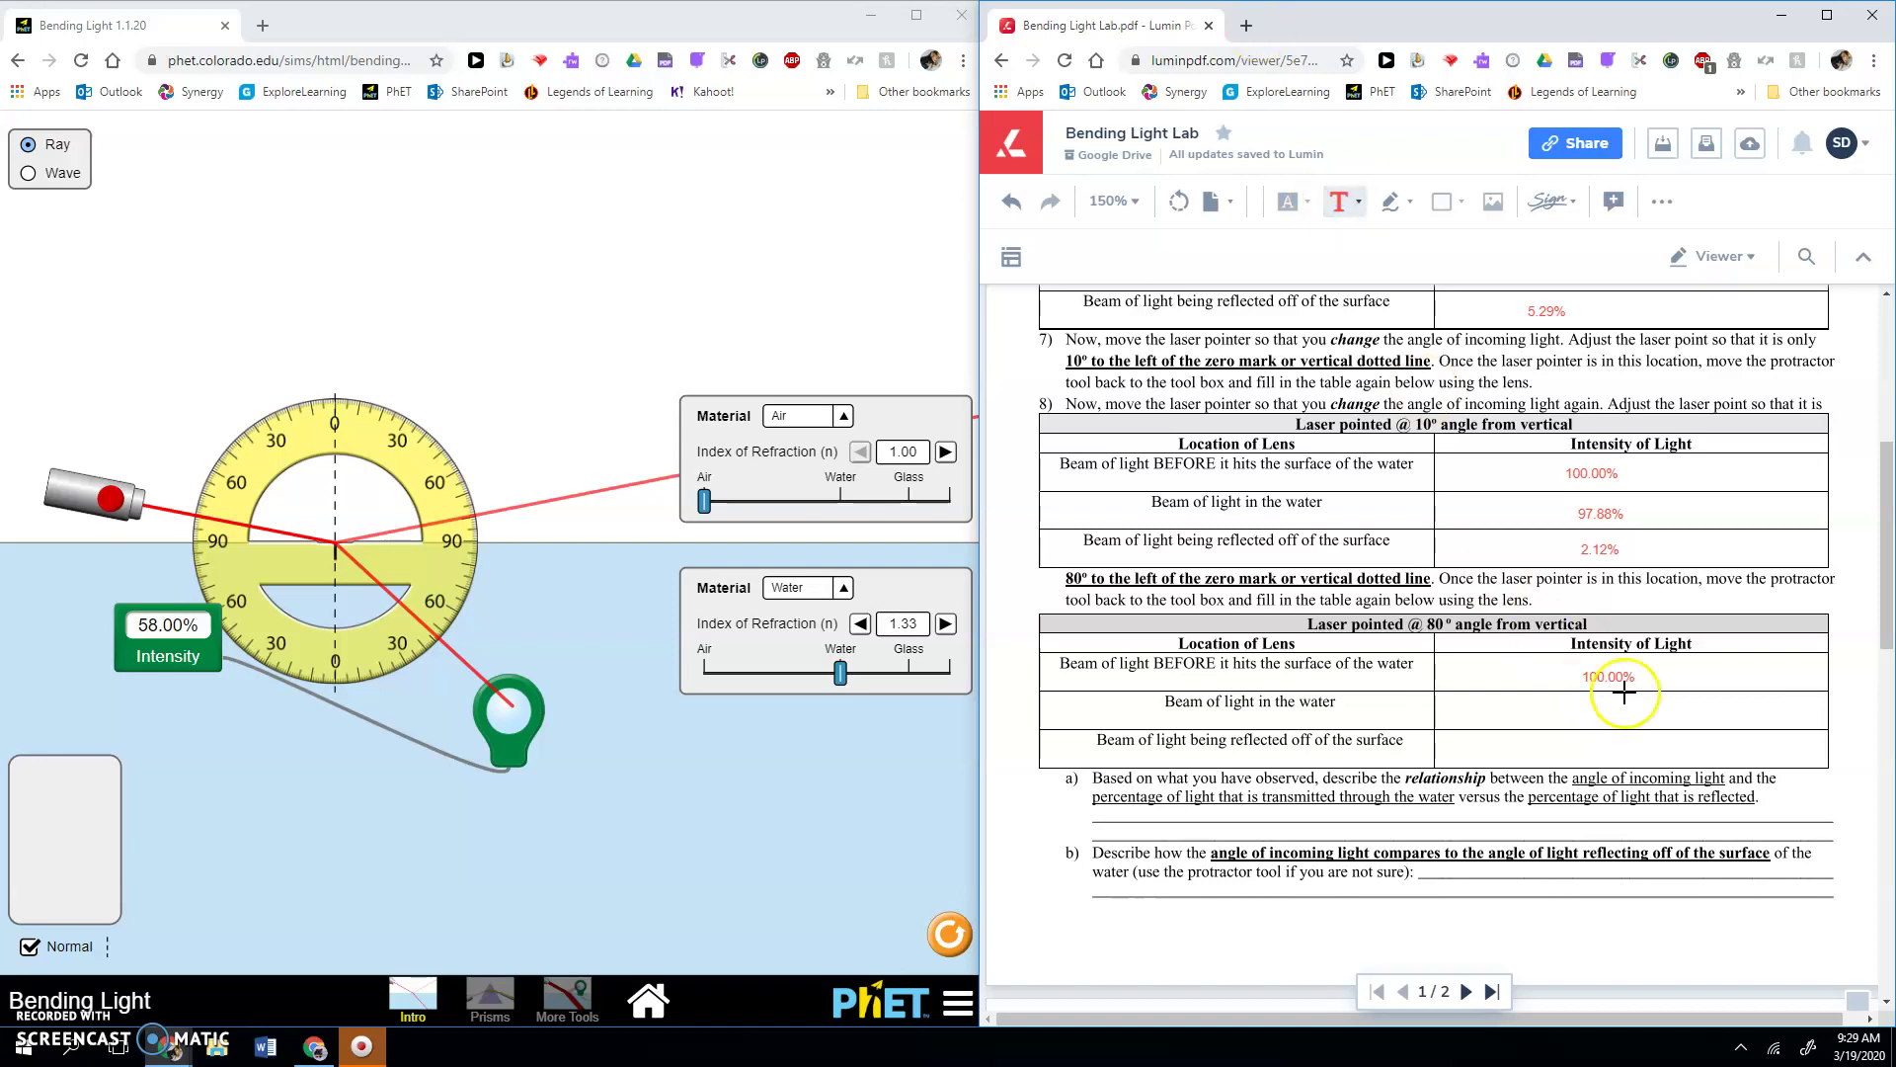
left_click(1577, 707)
type("58")
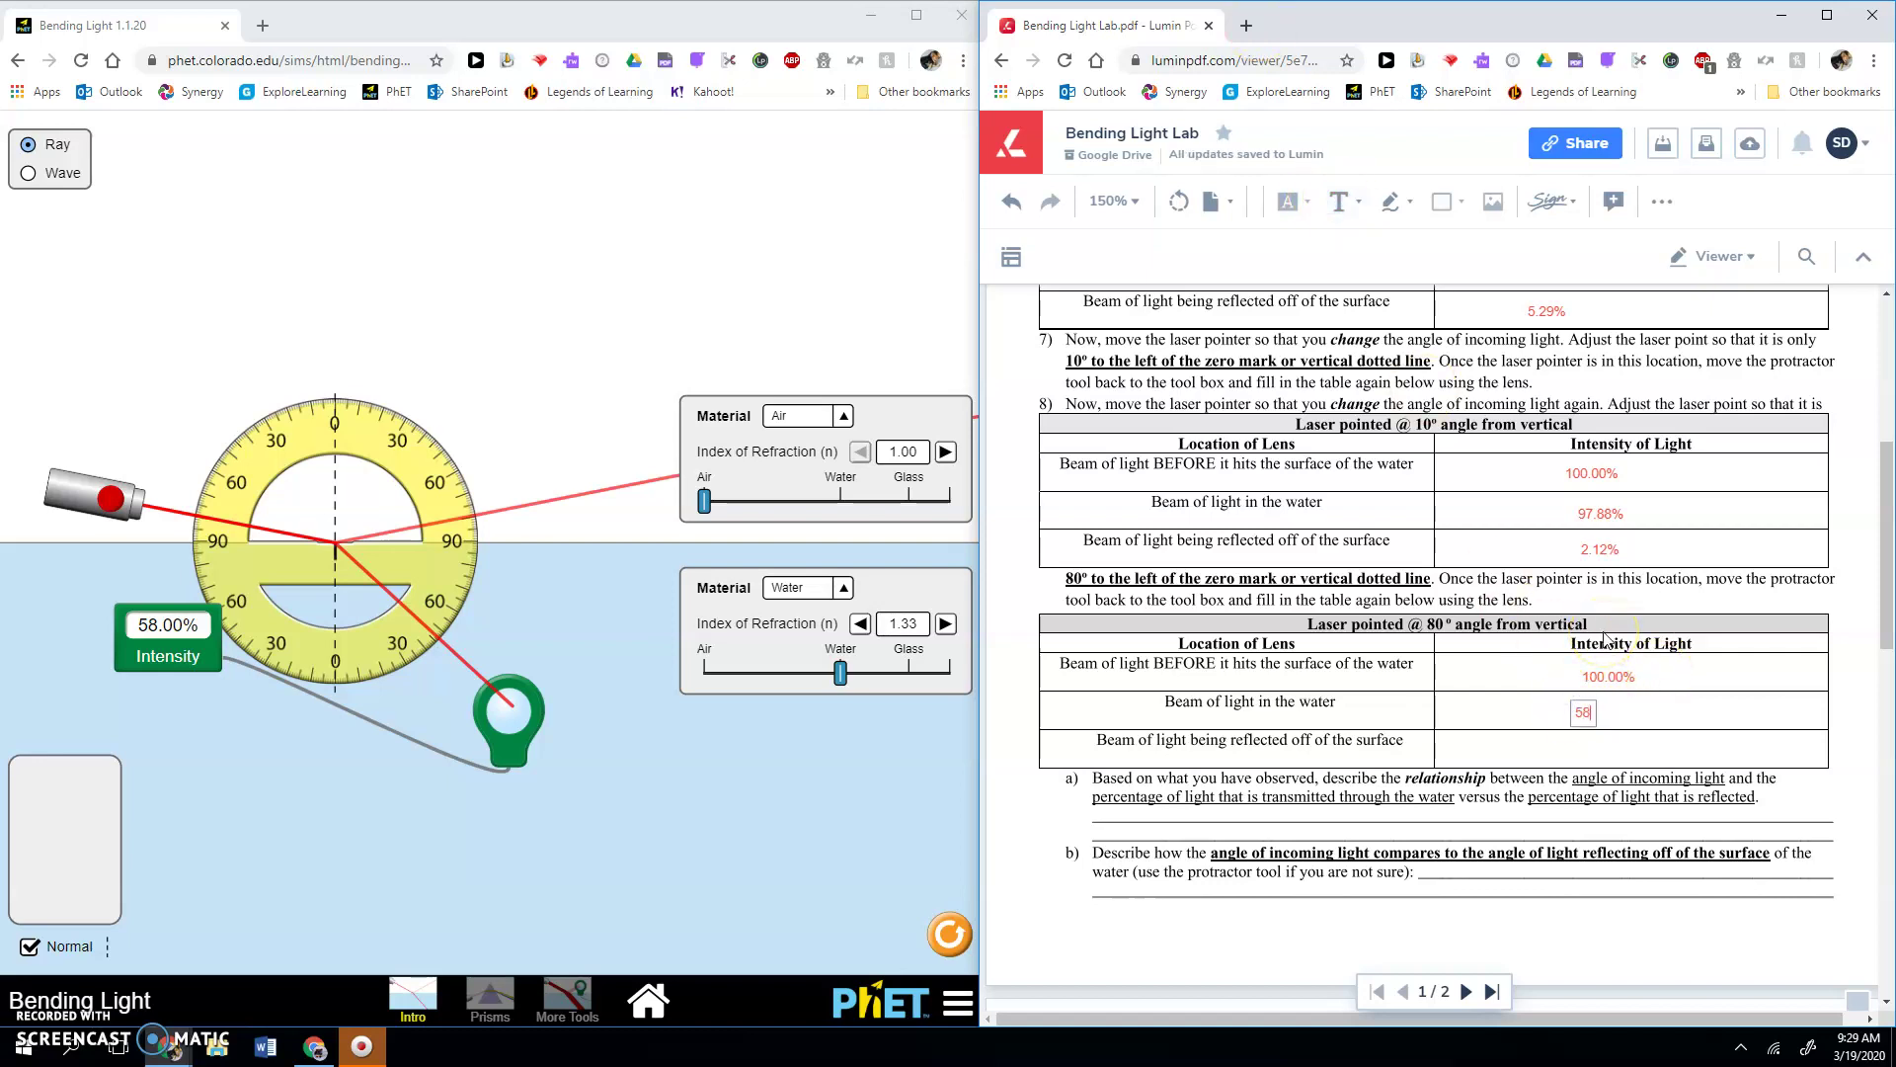
type(".00%")
Measure the reflected beam and enter 42.00% in the 80° reflected row.
left_click_drag(494, 711, 512, 505)
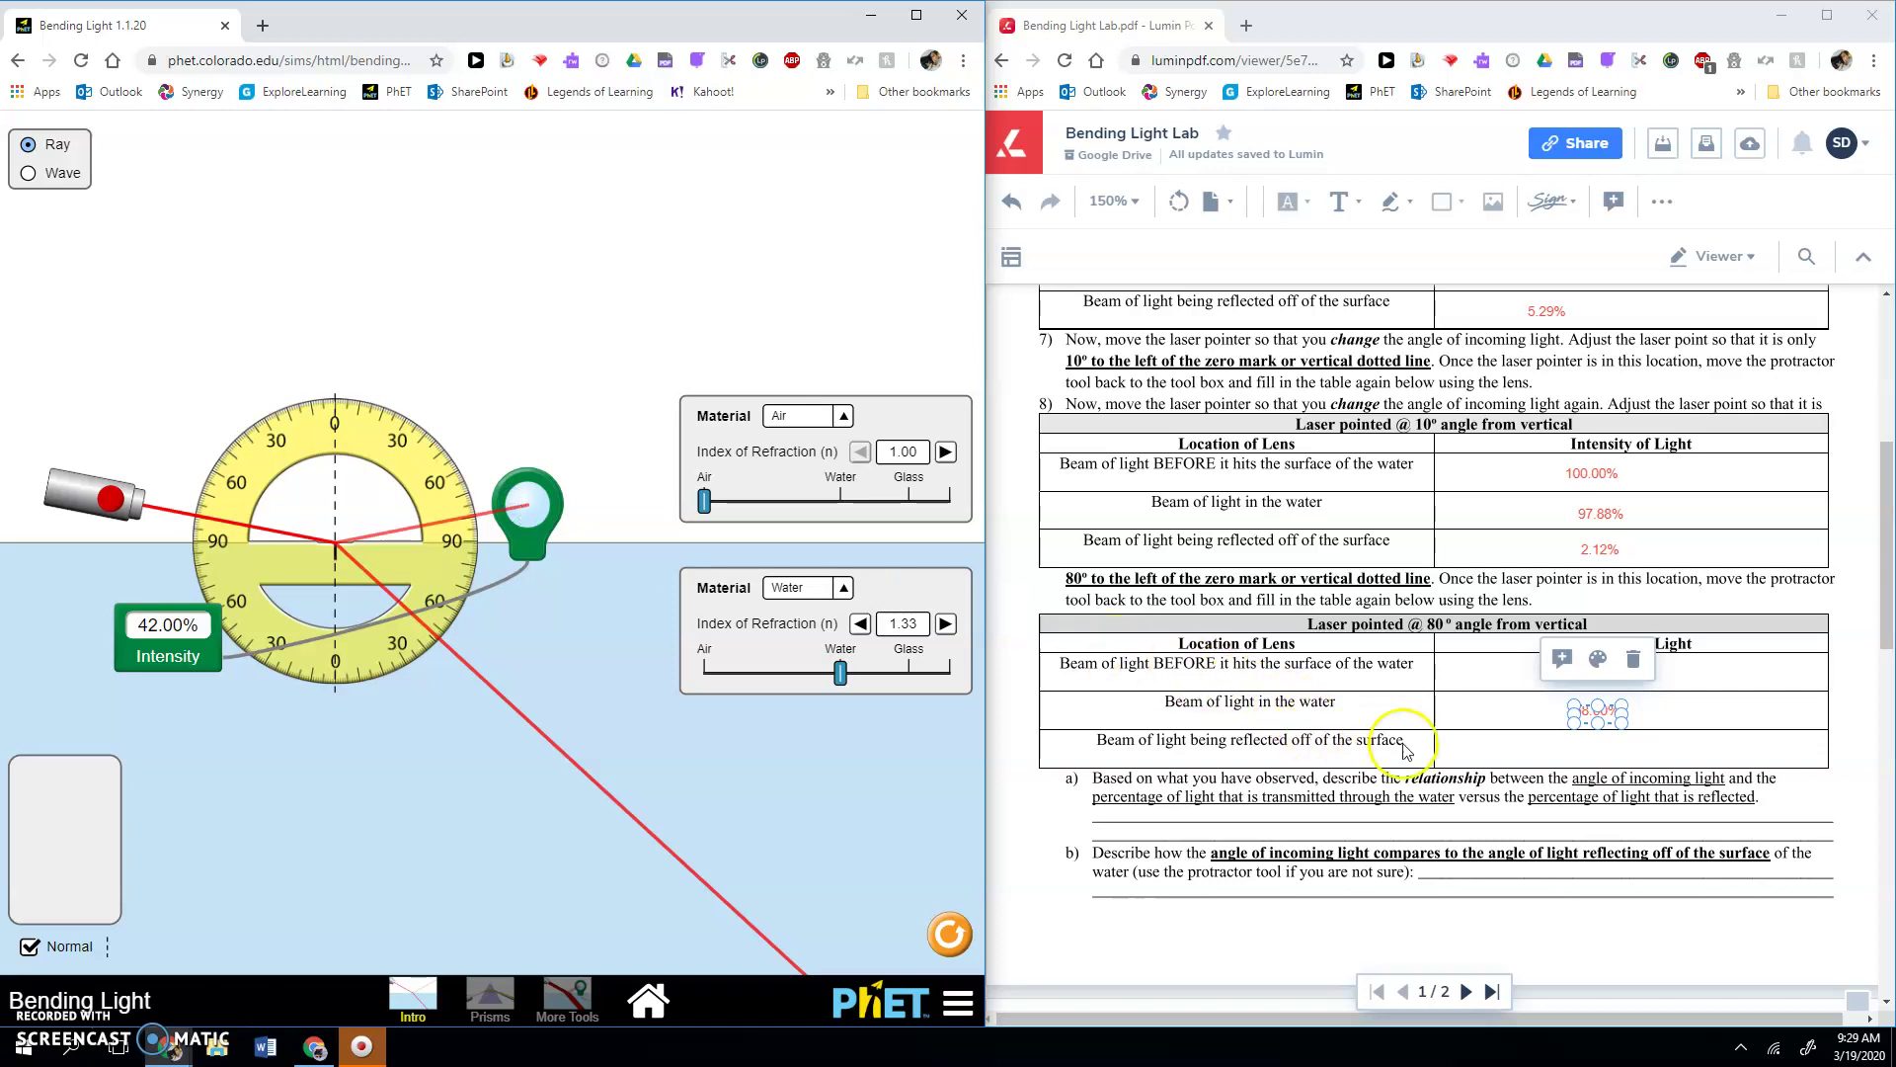
left_click(1565, 687)
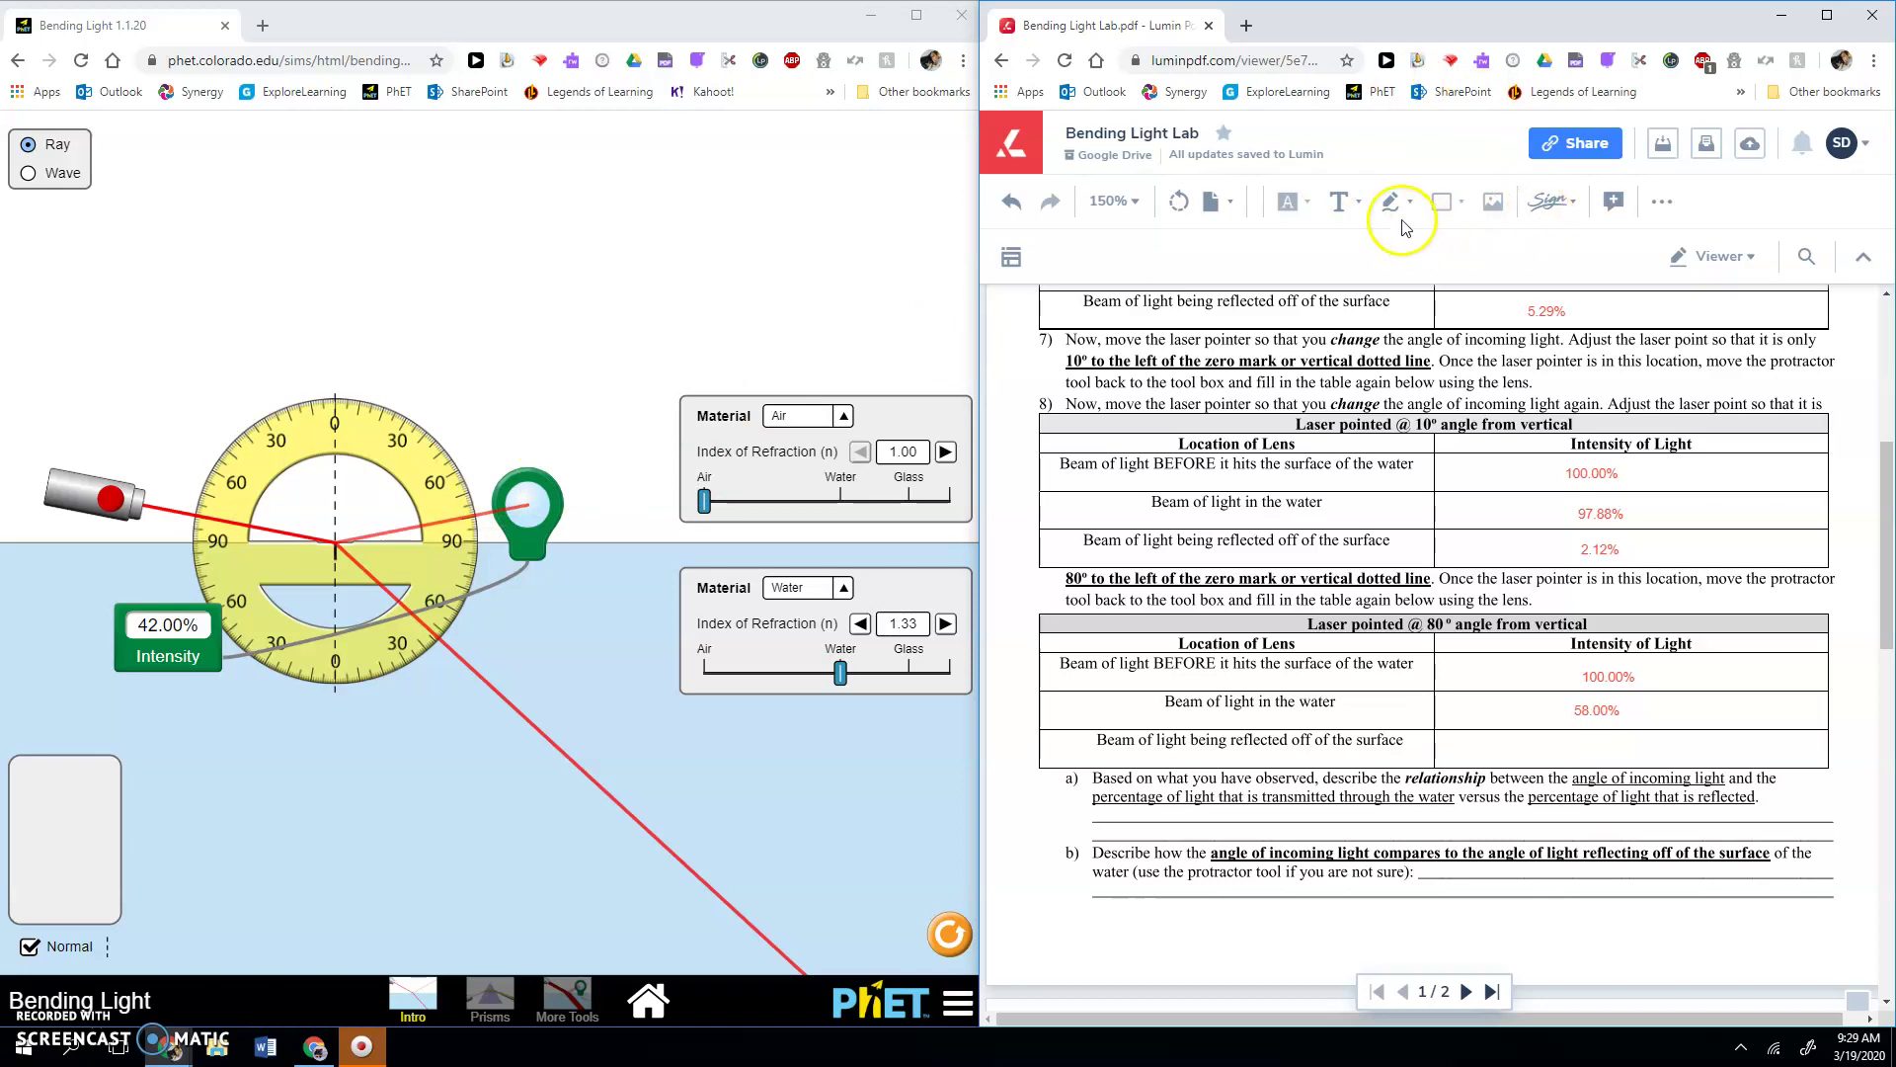
left_click(1339, 202)
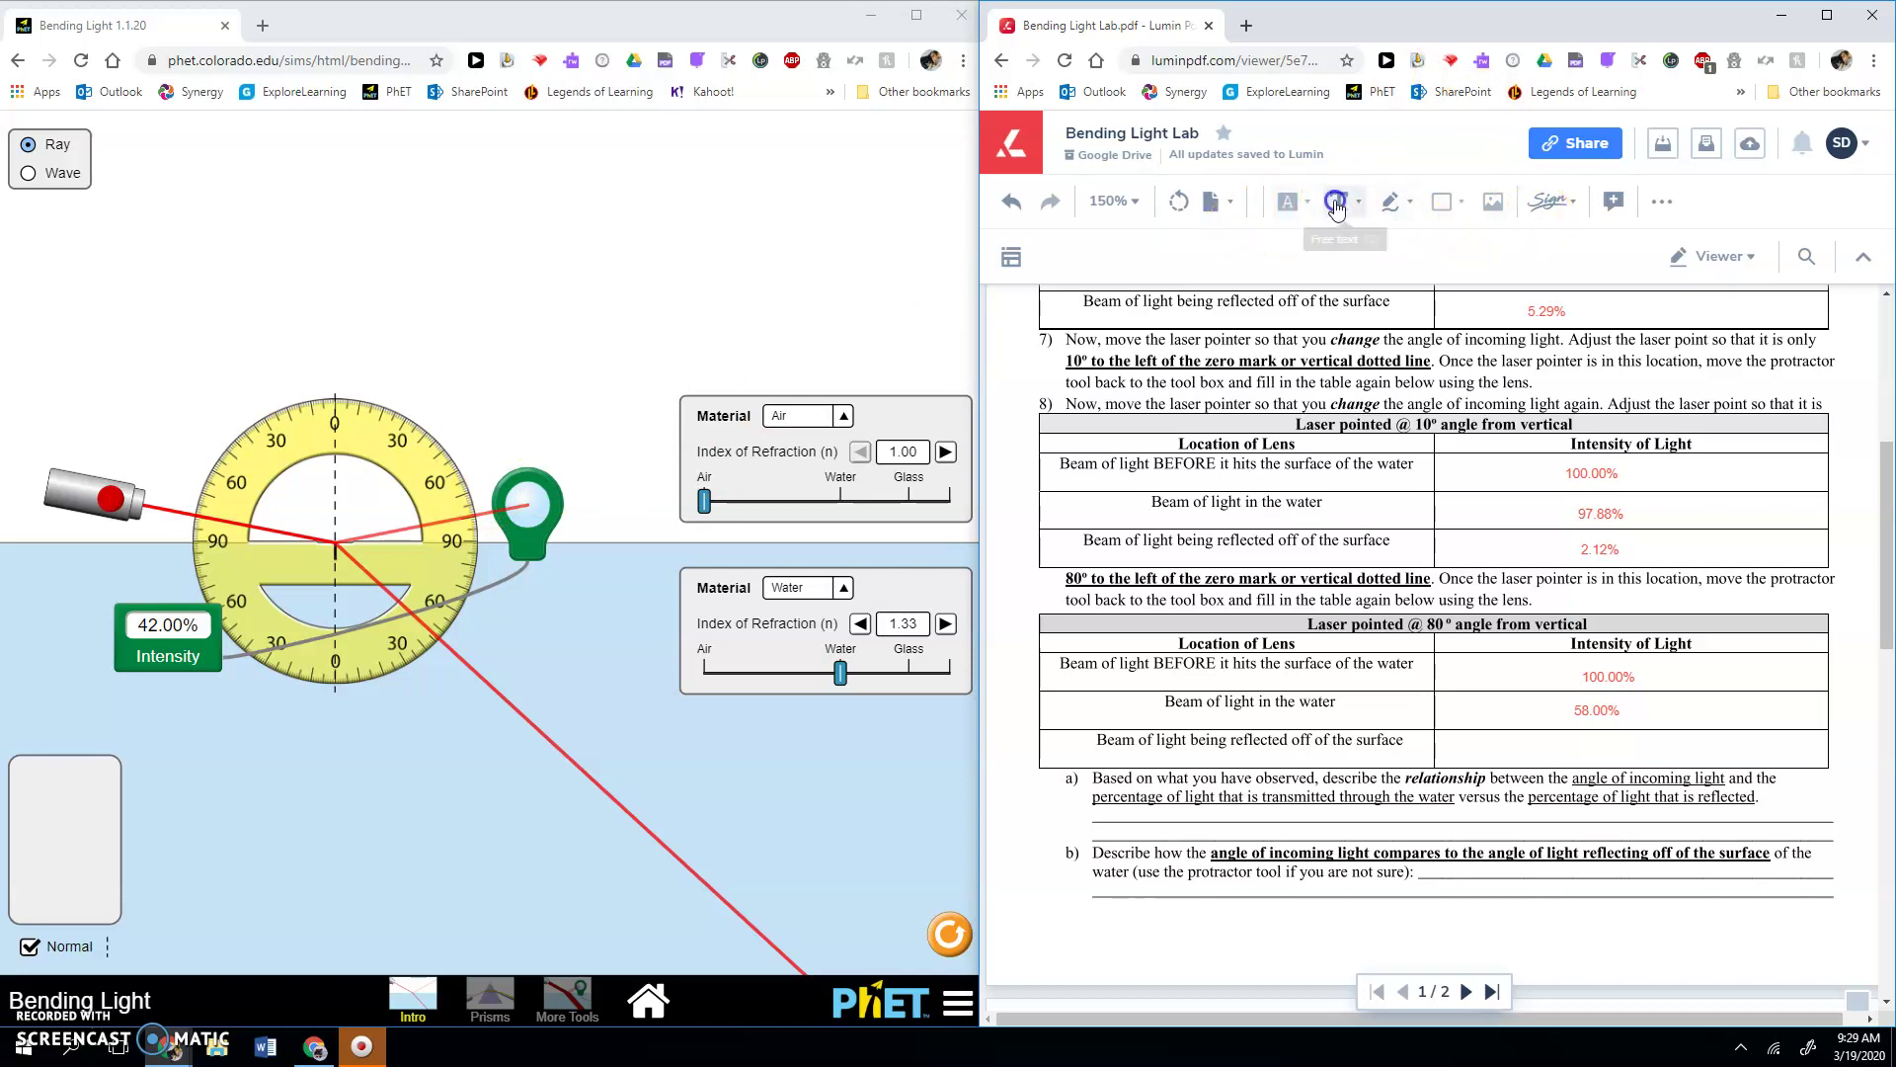
left_click(1589, 753)
type("42.0")
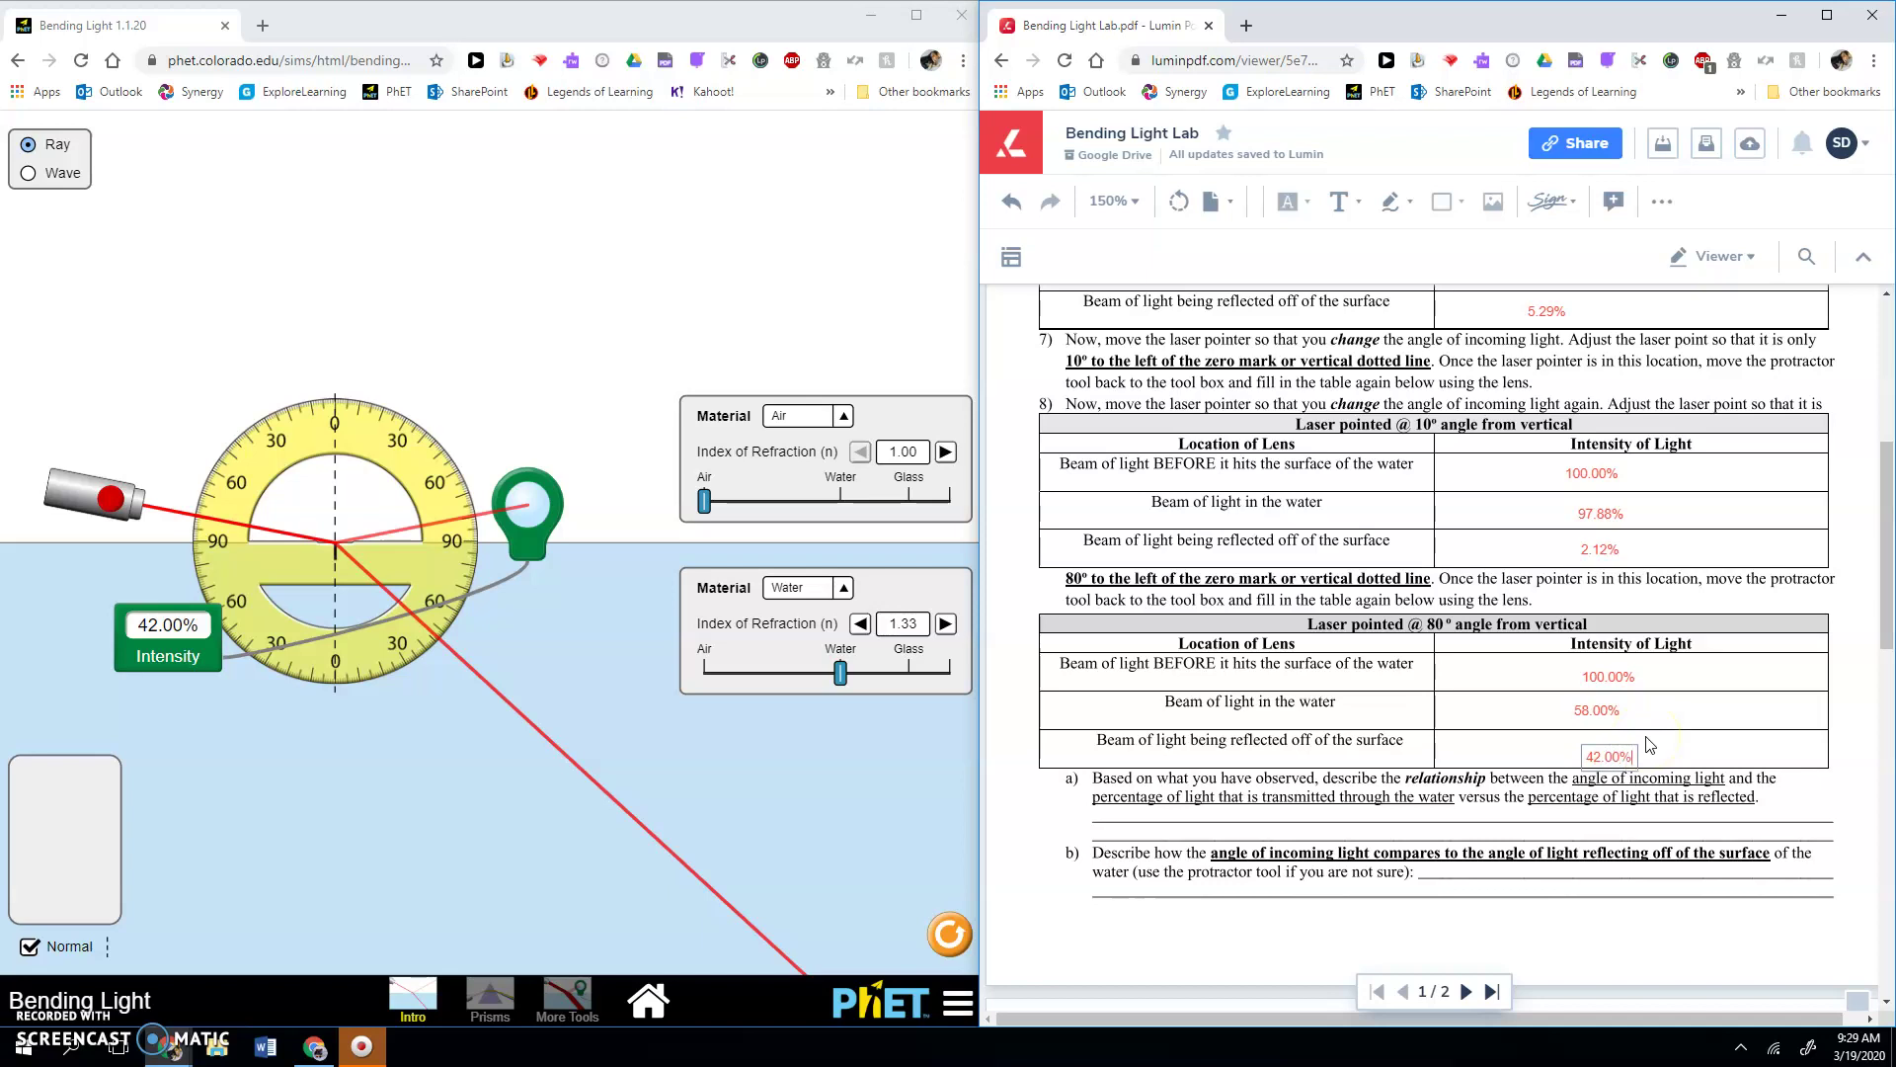
Swing the laser straight down, then tilt it back to about 50–60° so the beam refracts into water.
left_click(1491, 742)
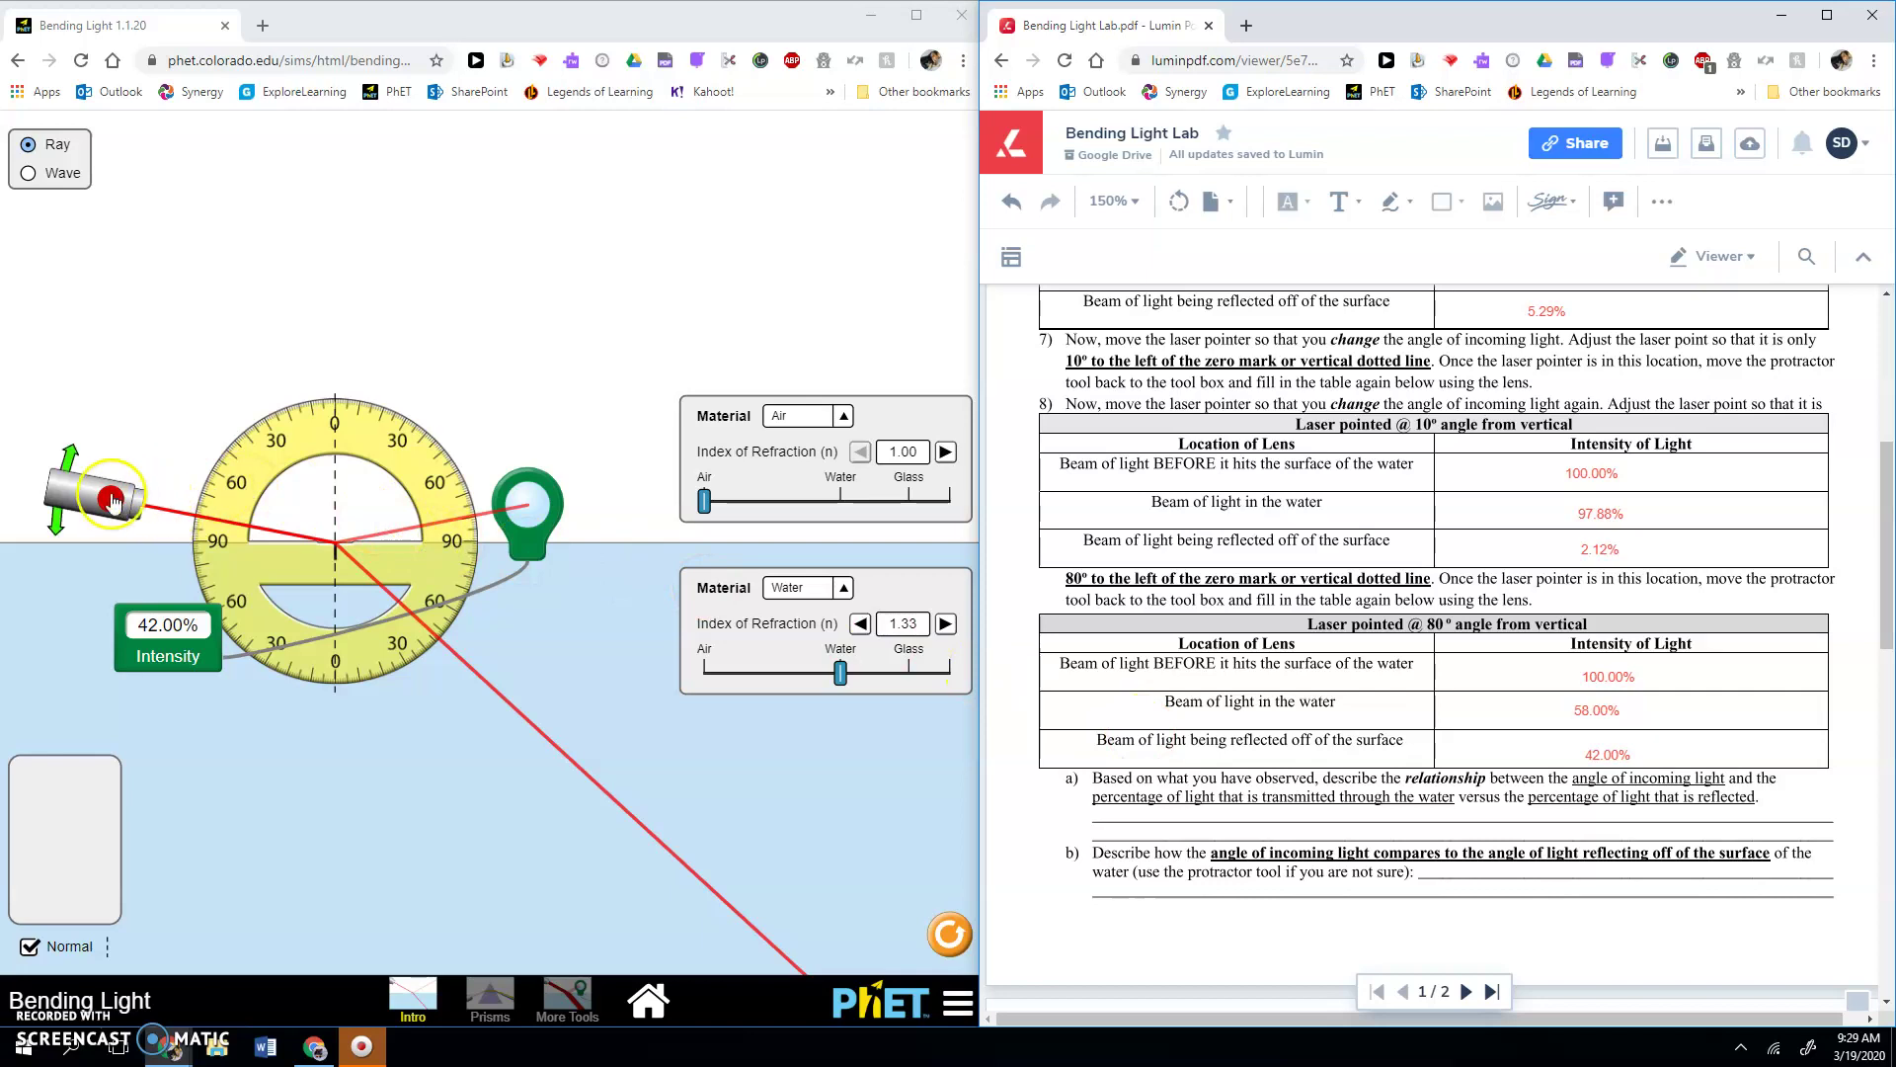
left_click_drag(57, 490, 302, 287)
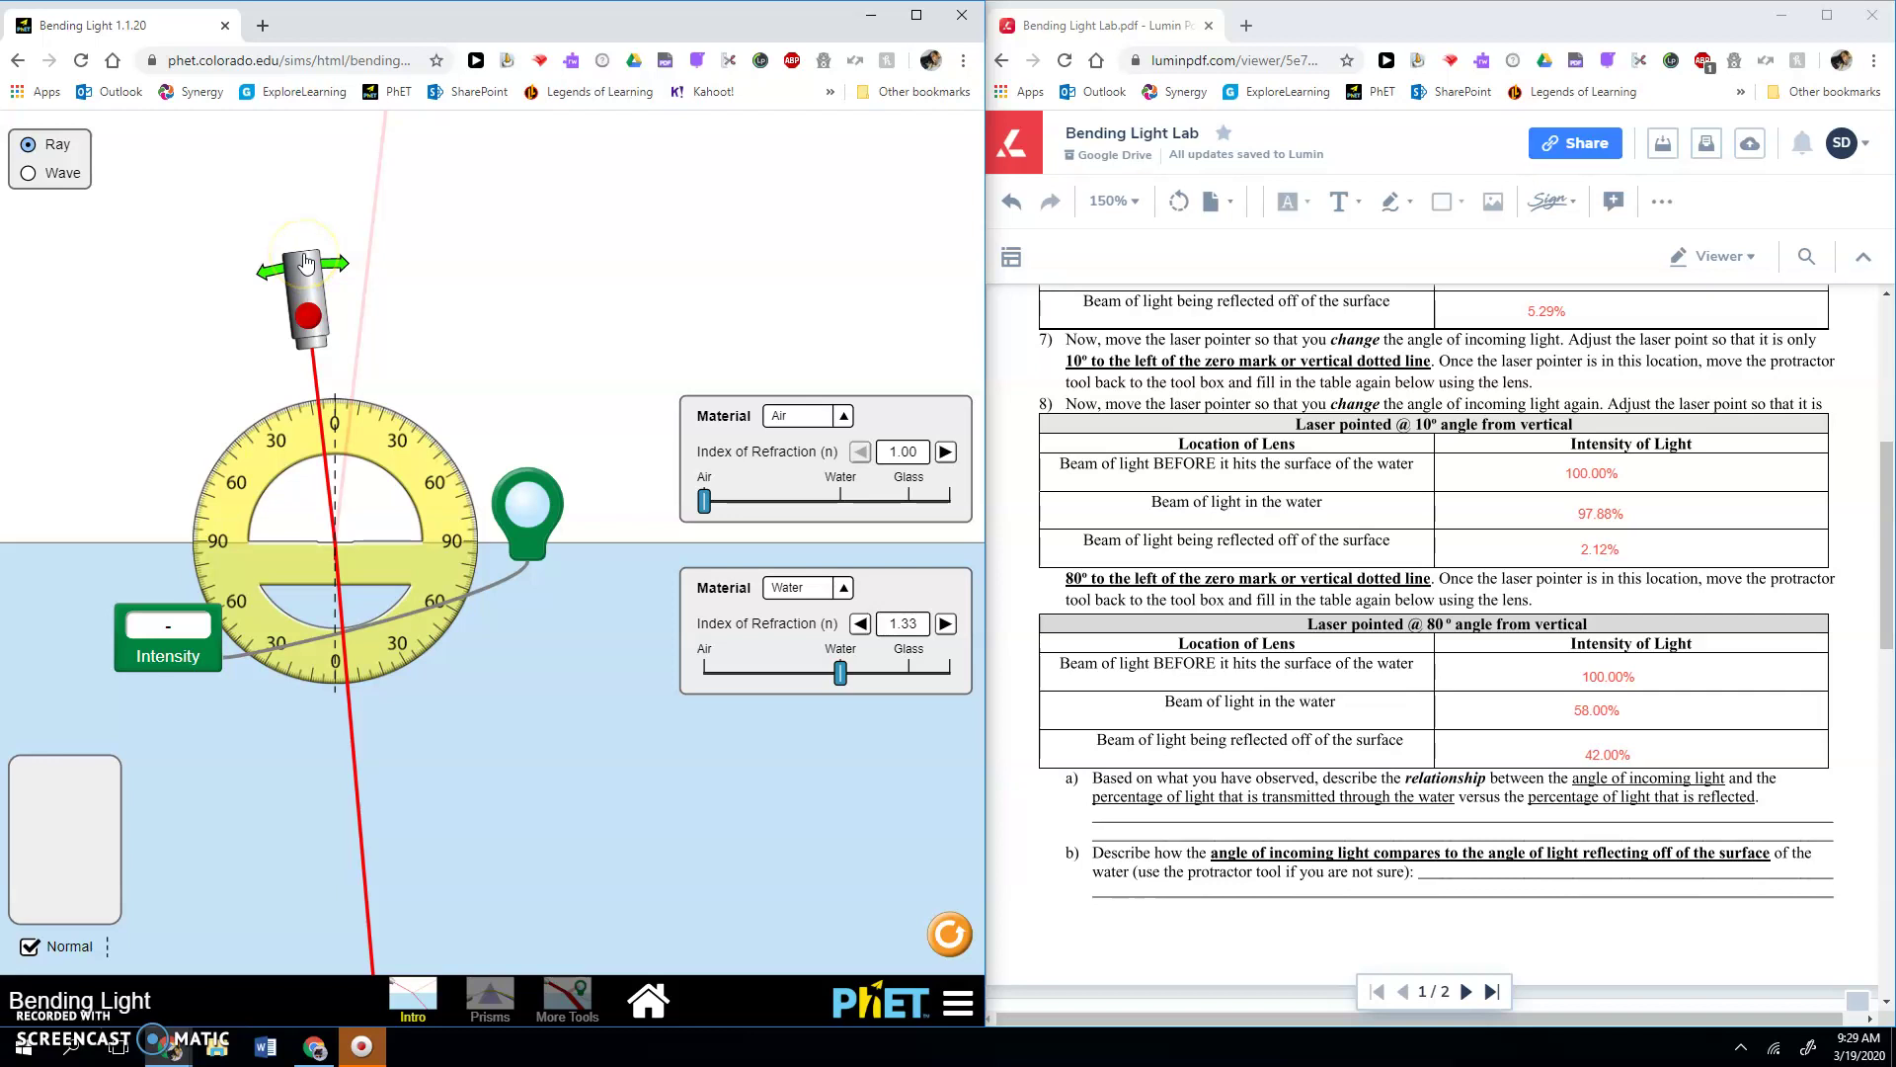
left_click(305, 274)
left_click_drag(302, 288, 94, 439)
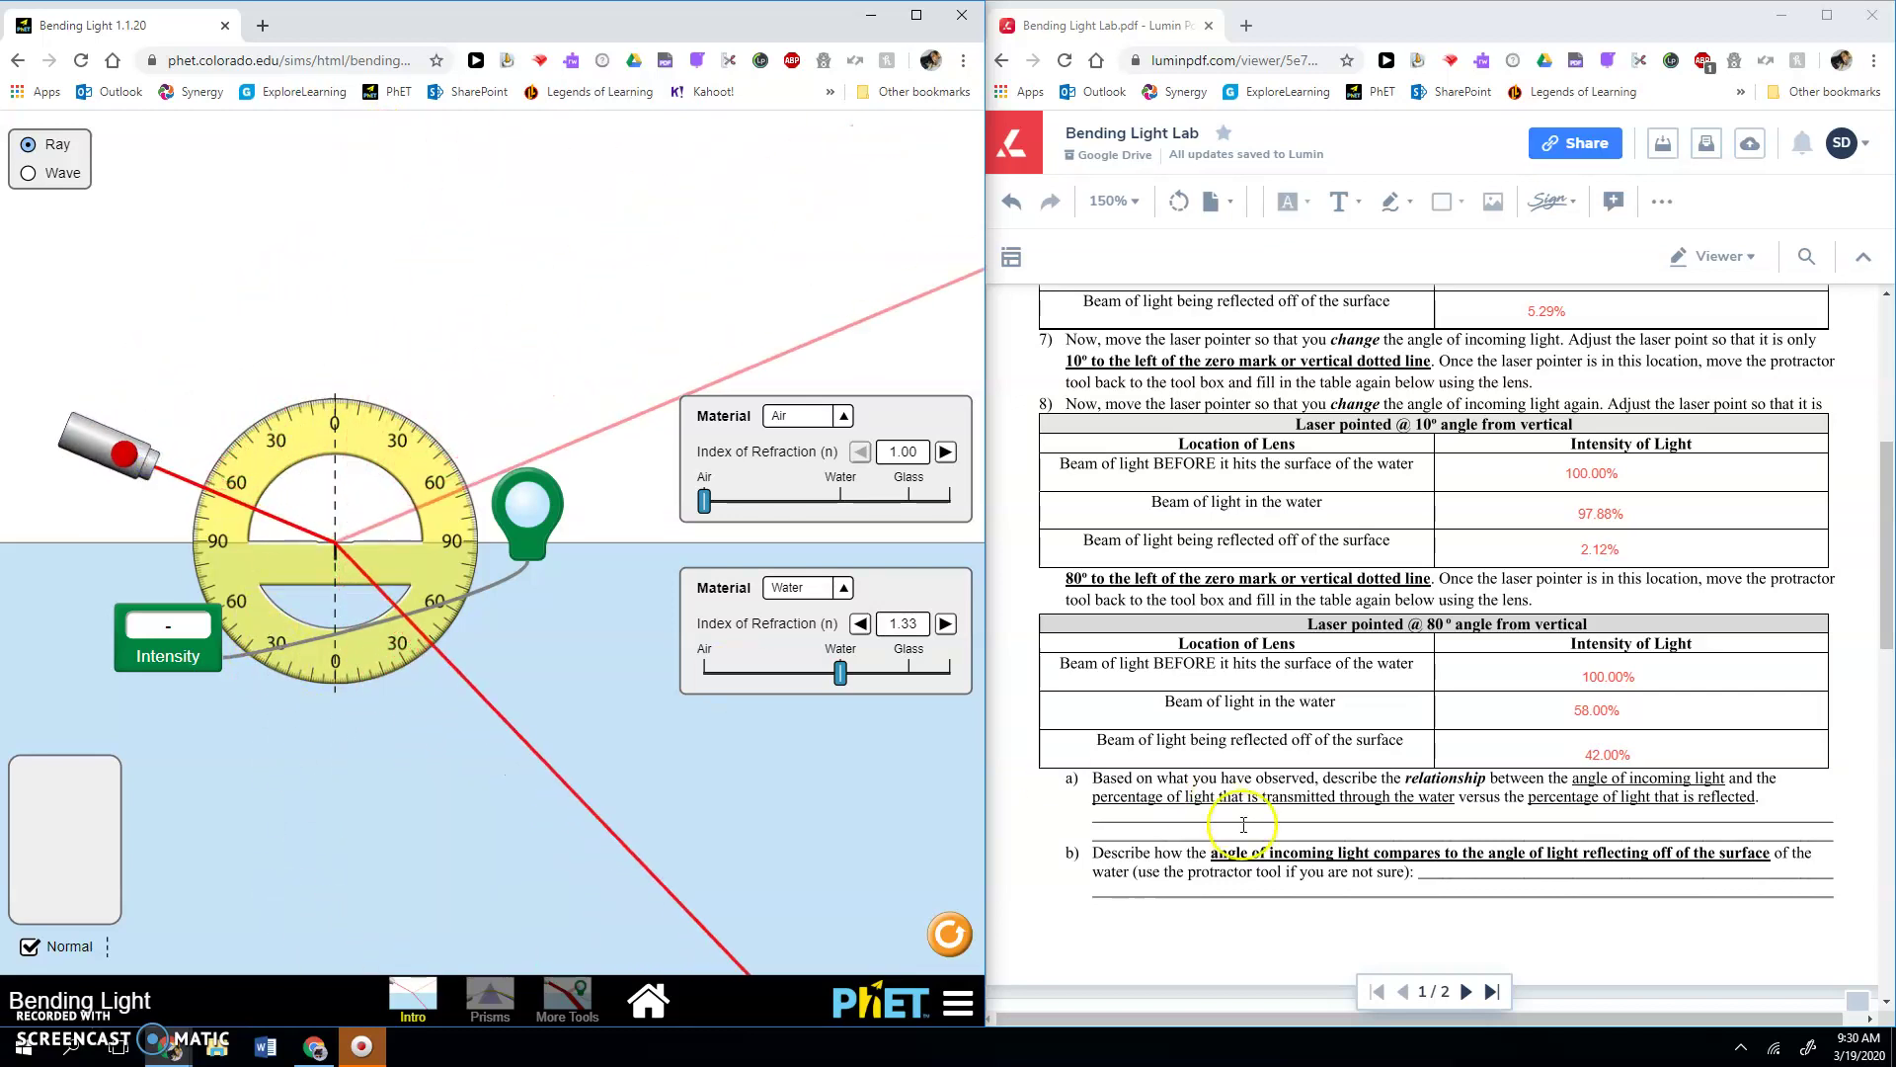
left_click(1108, 822)
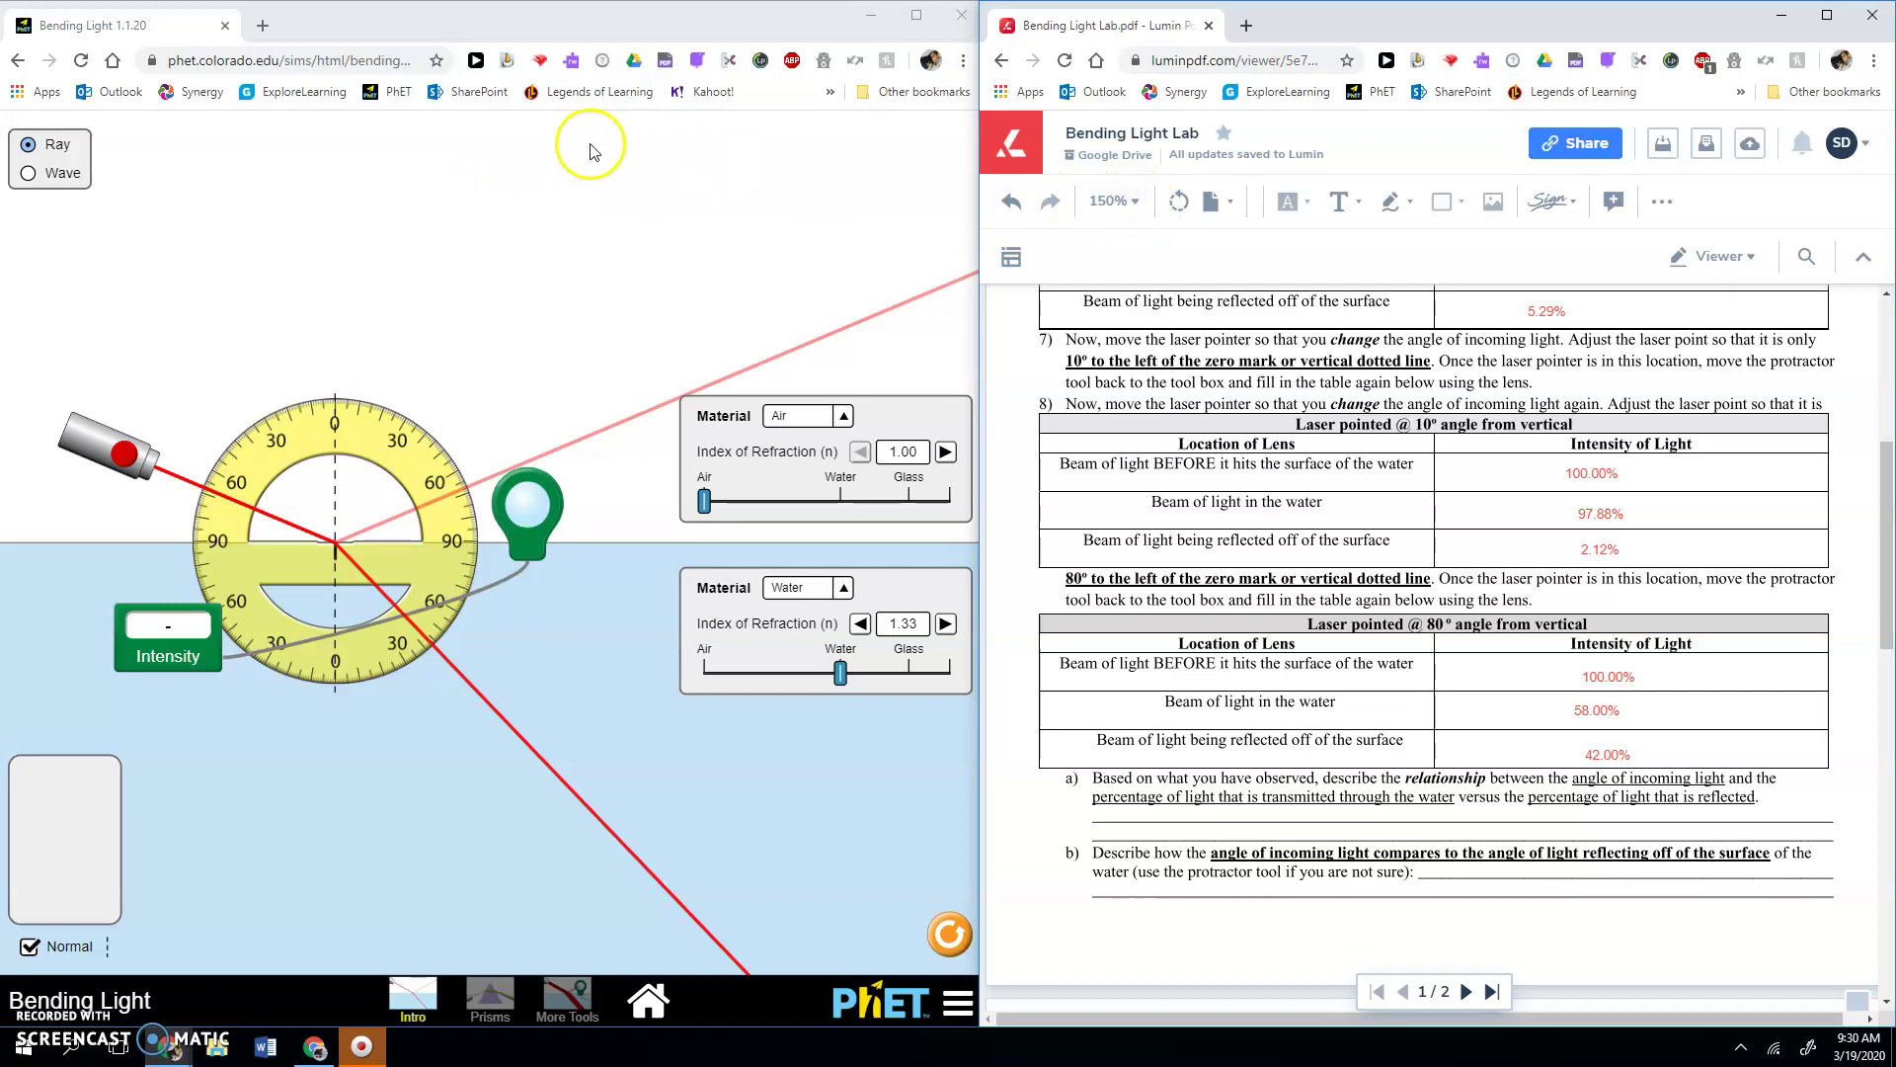
Type question a's answer: as incoming angle increased, reflected percentage increased and transmitted percentage decreased.
left_click(1338, 201)
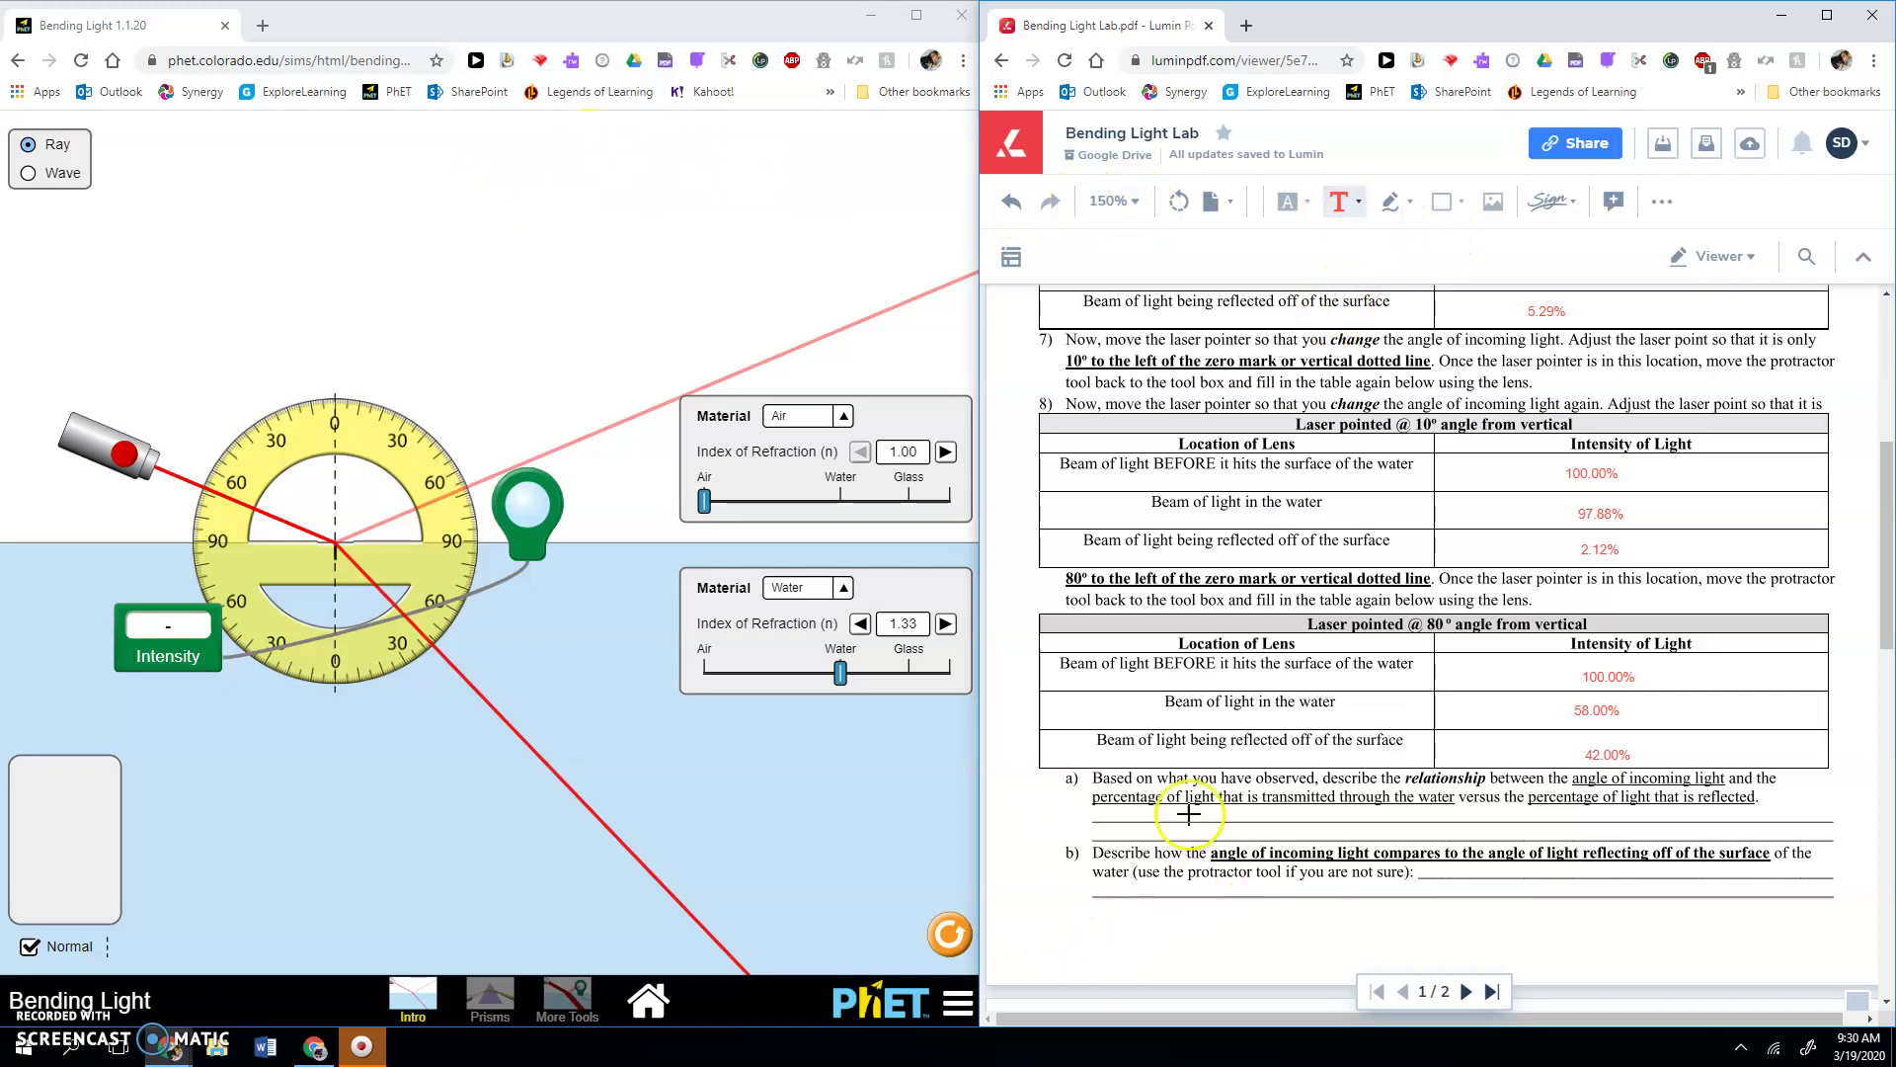
left_click(1103, 812)
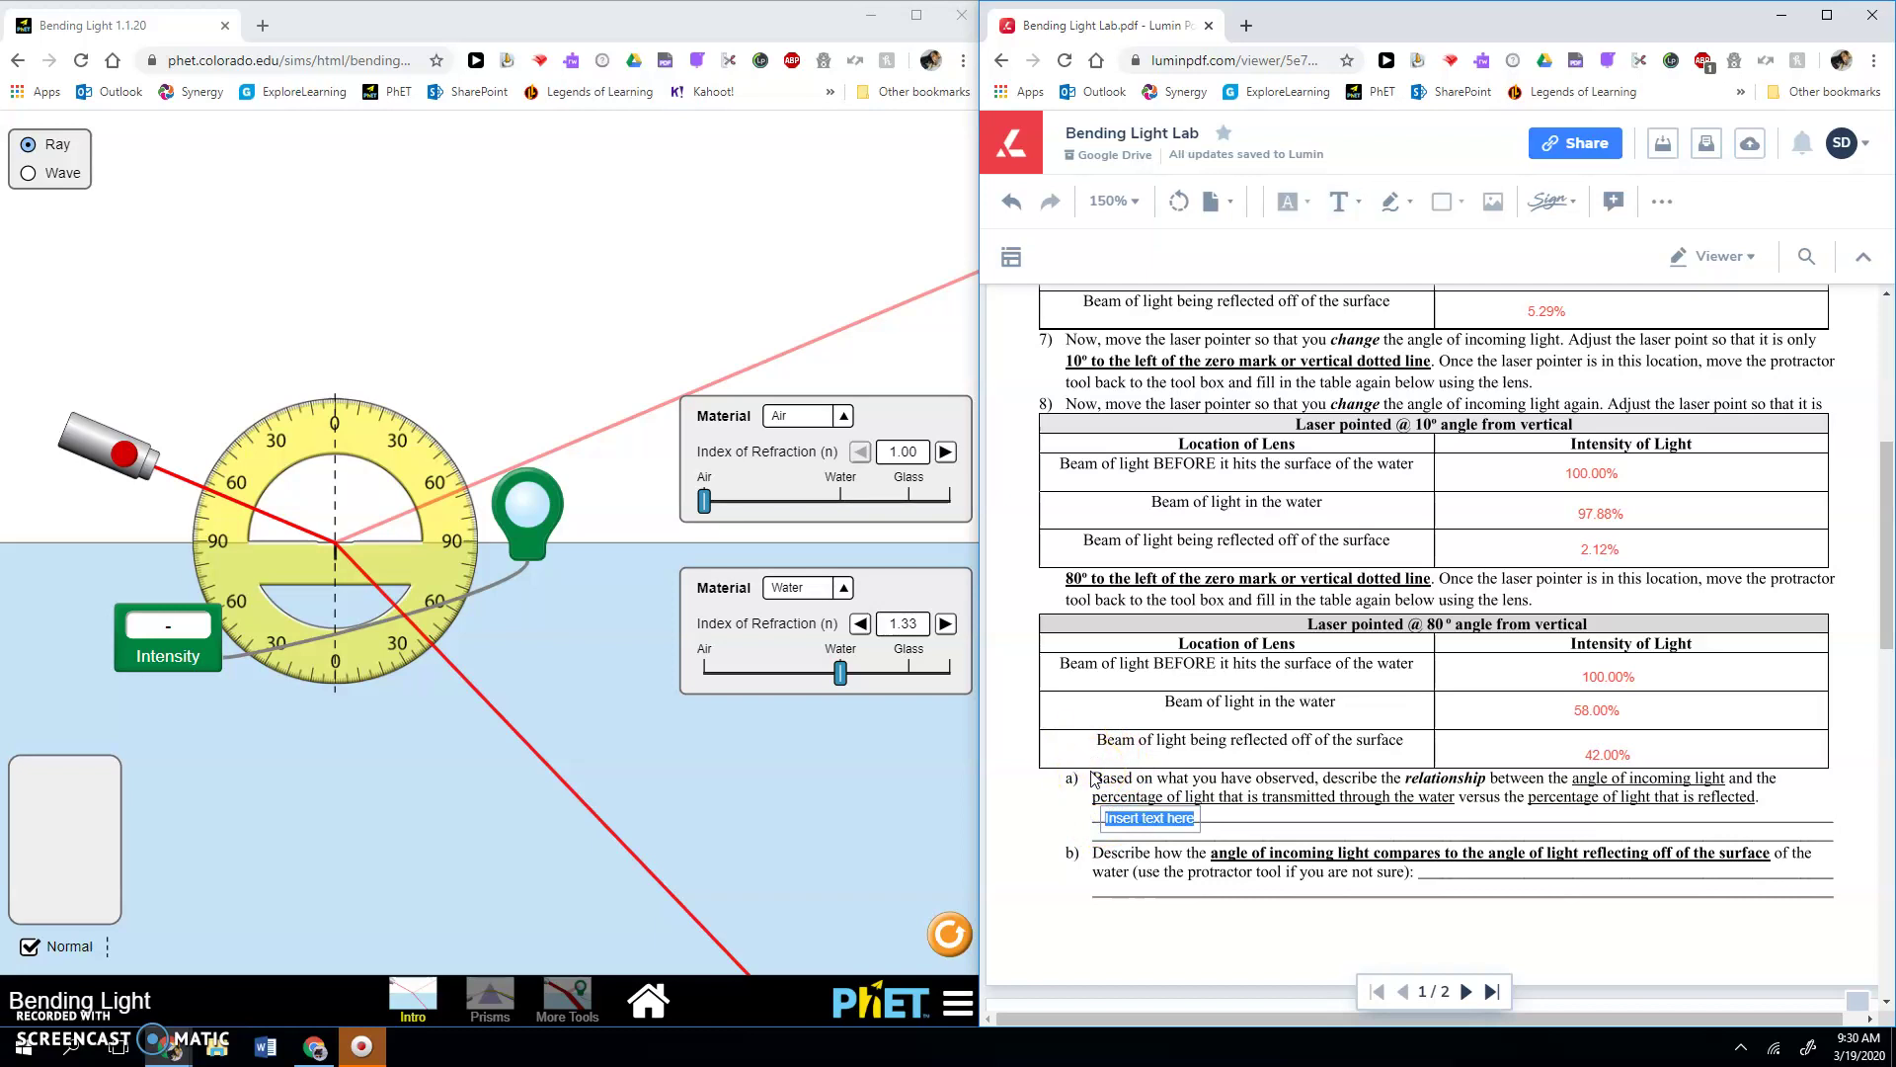
type("As")
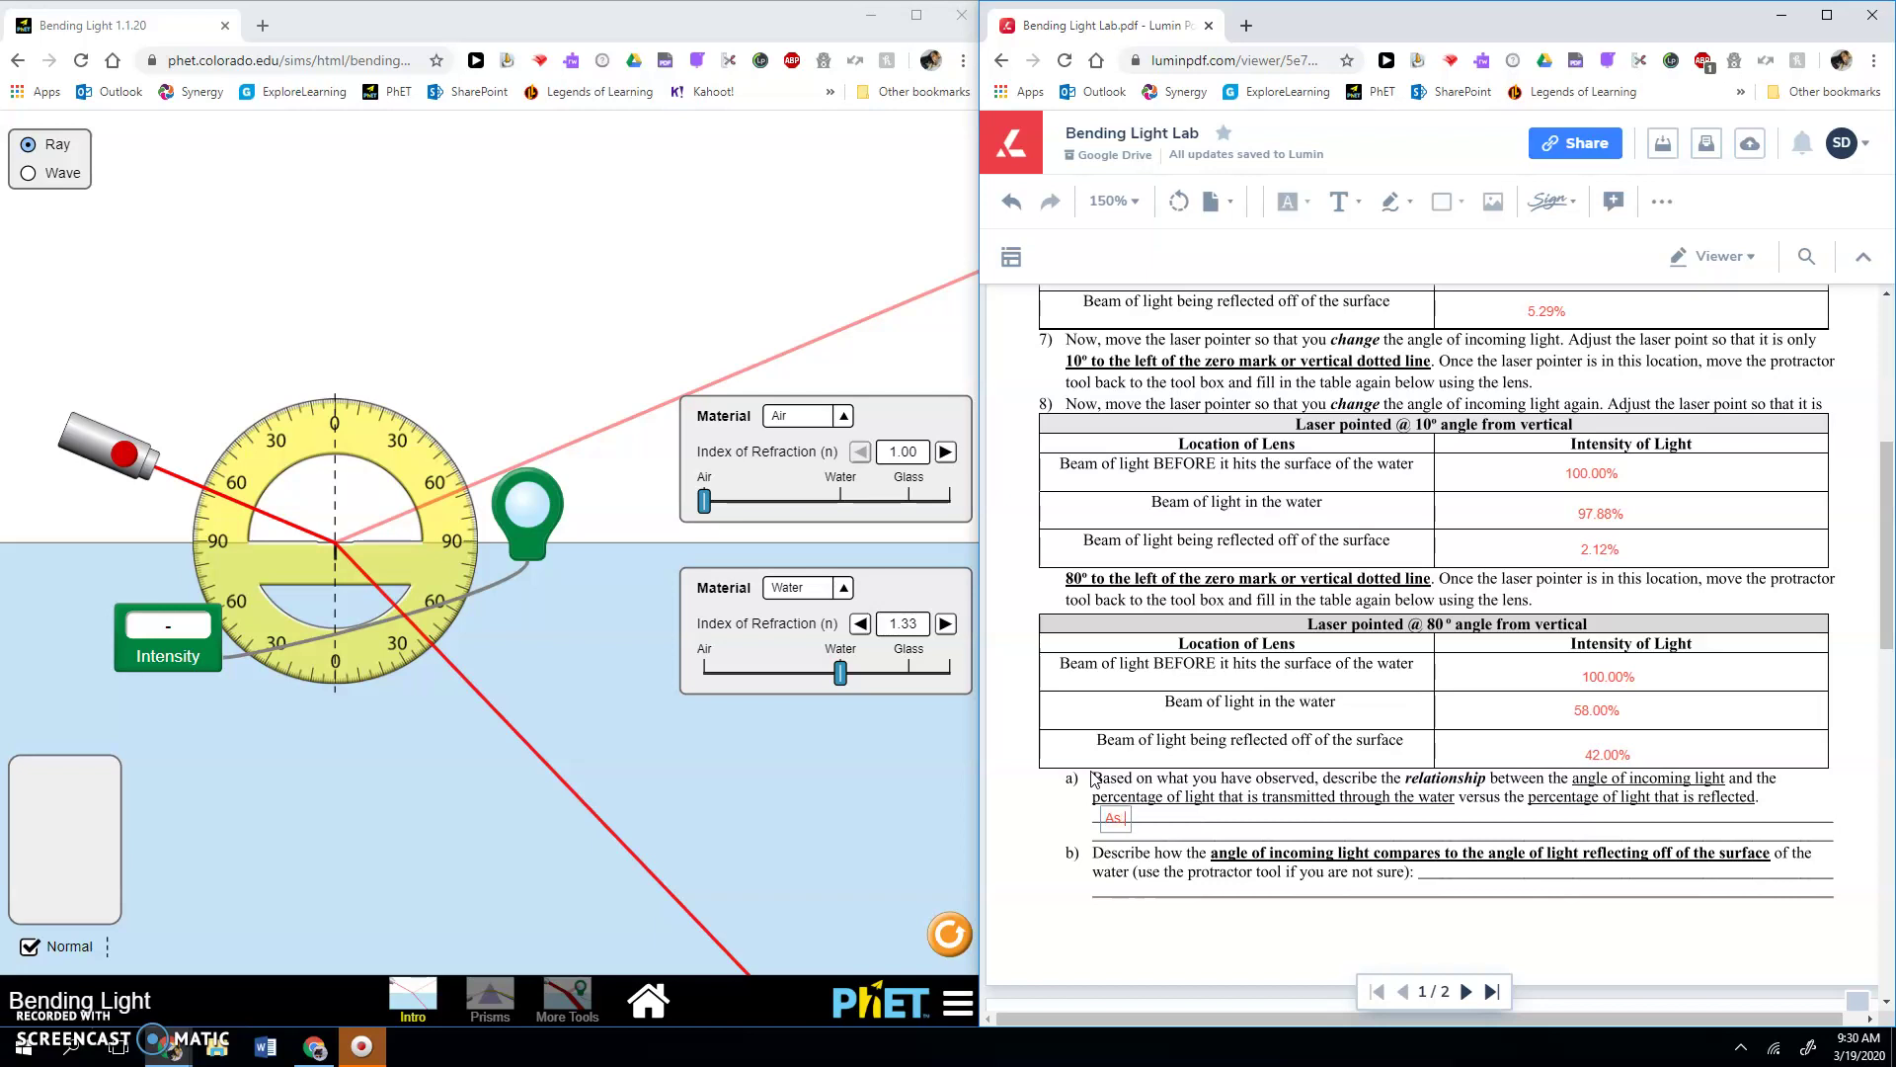
type(" the angle of incoming ")
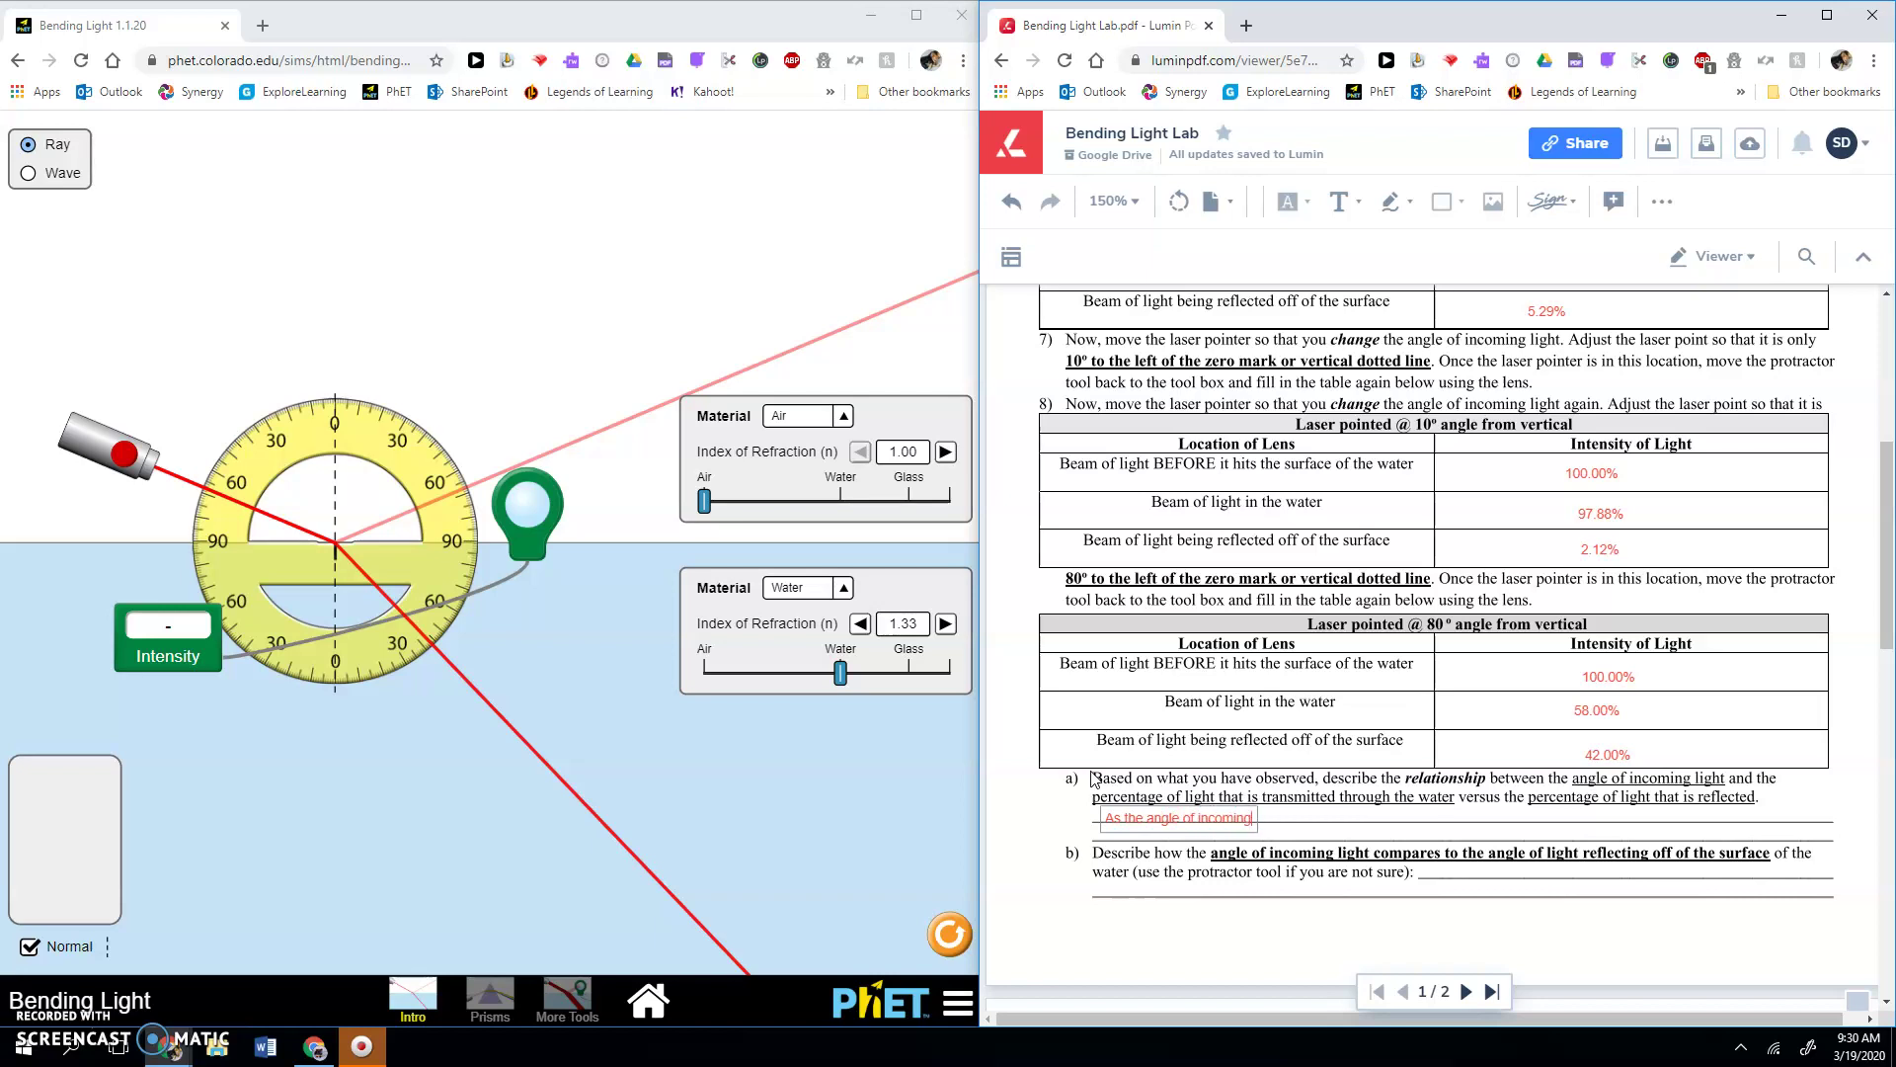
type("light increased, the per")
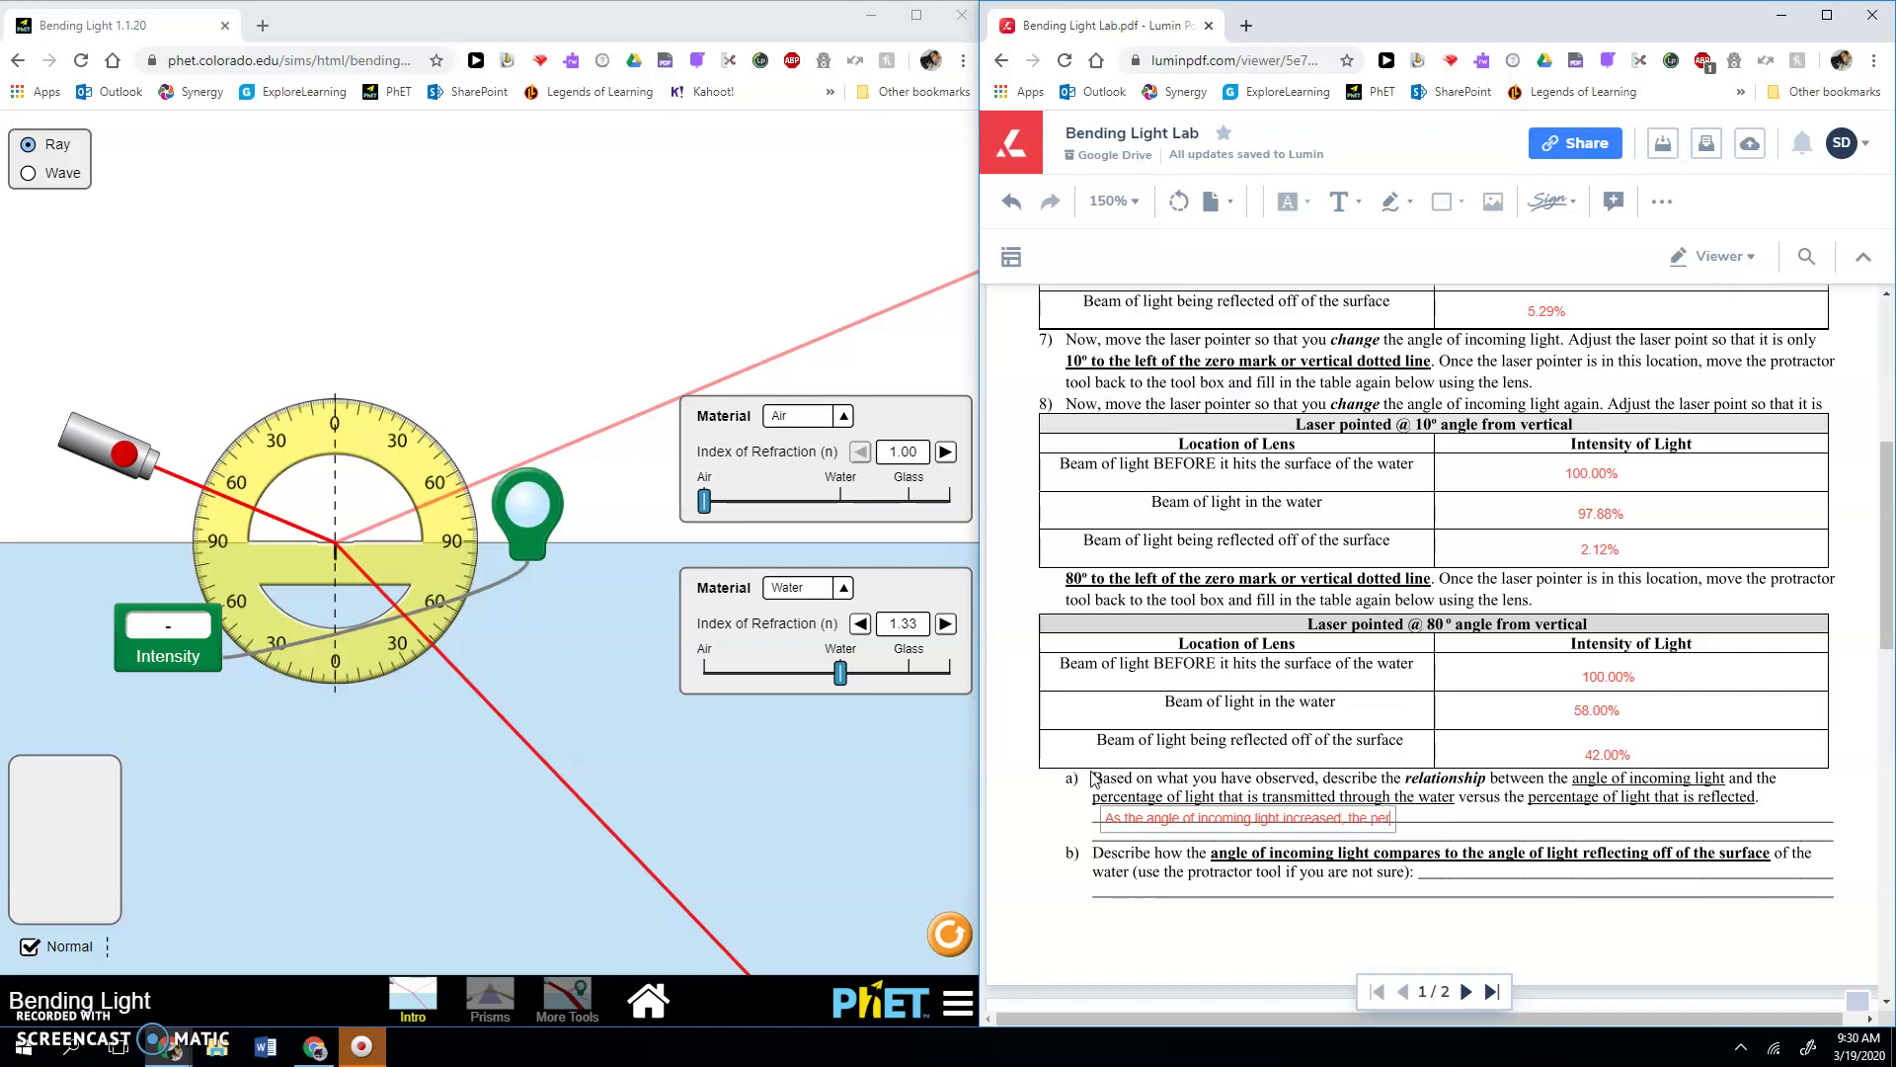
type("centage of light that was re")
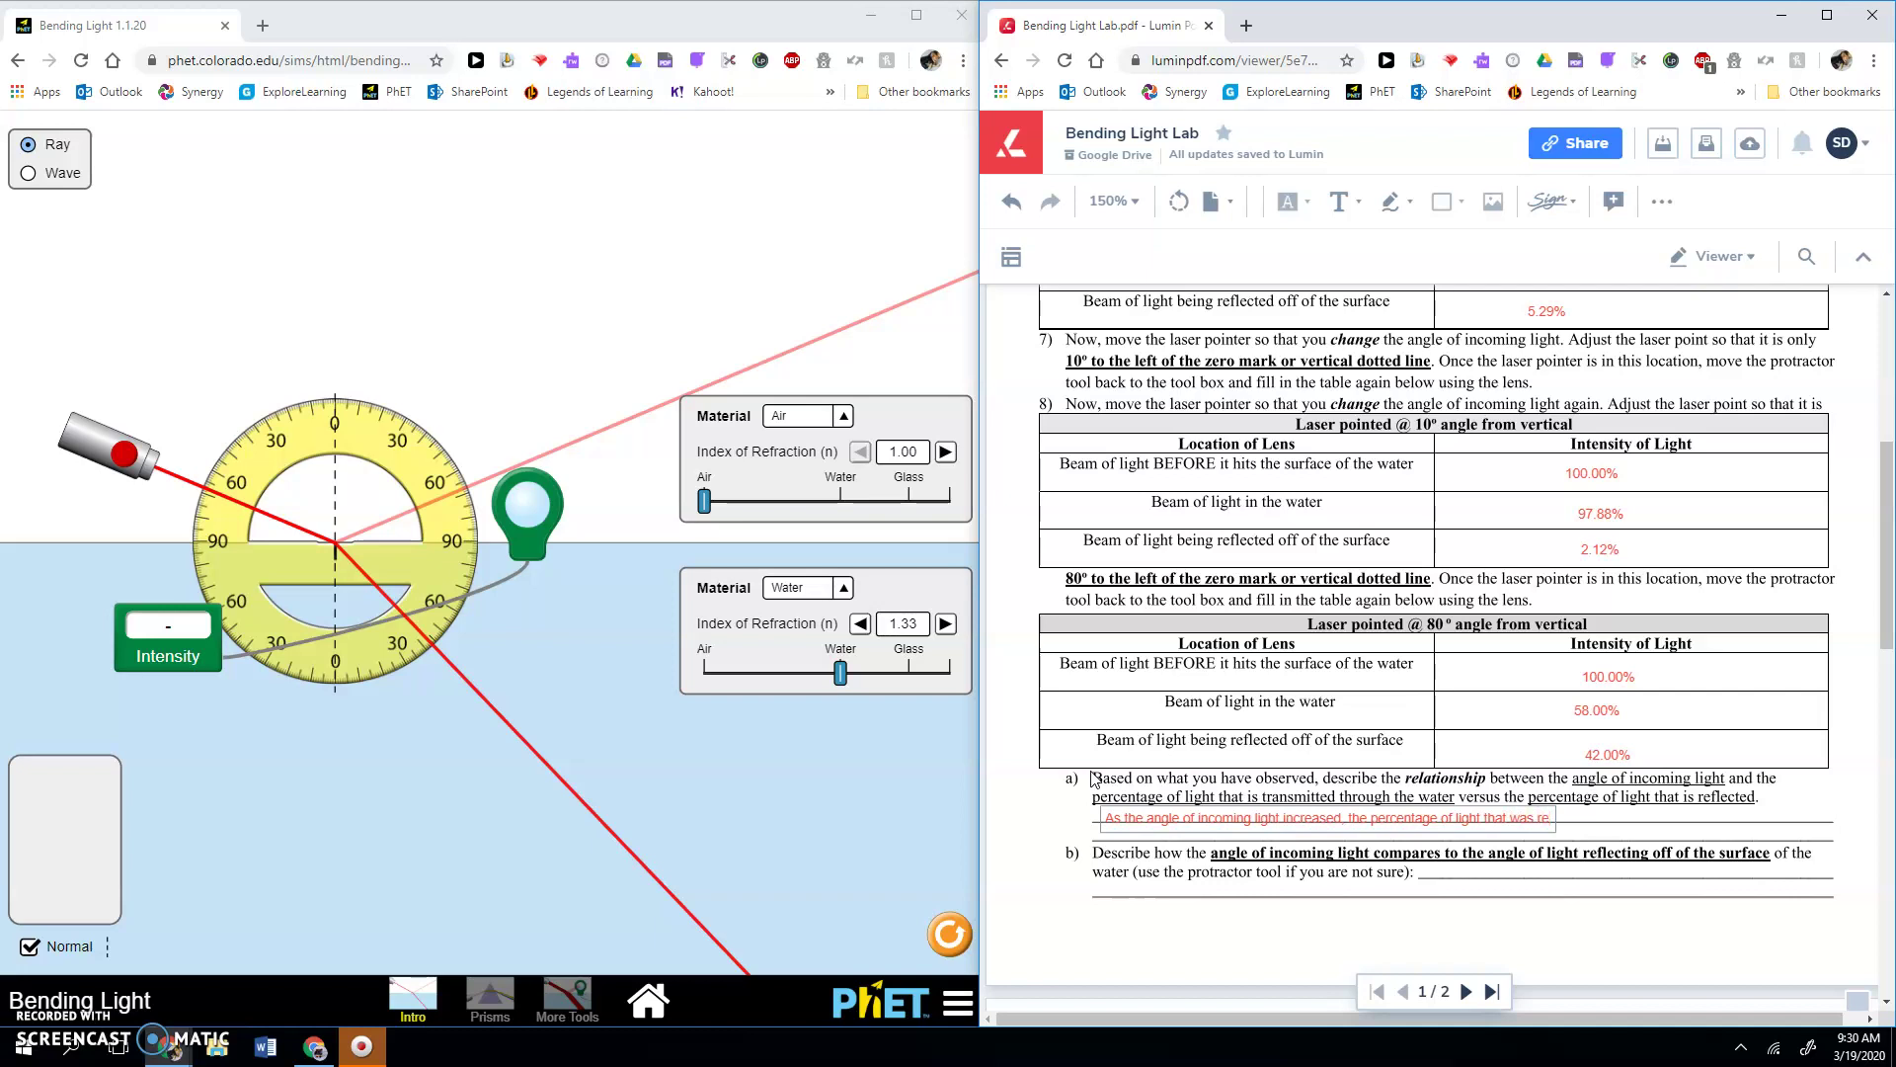
type("fle")
type("eted")
type("ted")
type("increased")
type(". The")
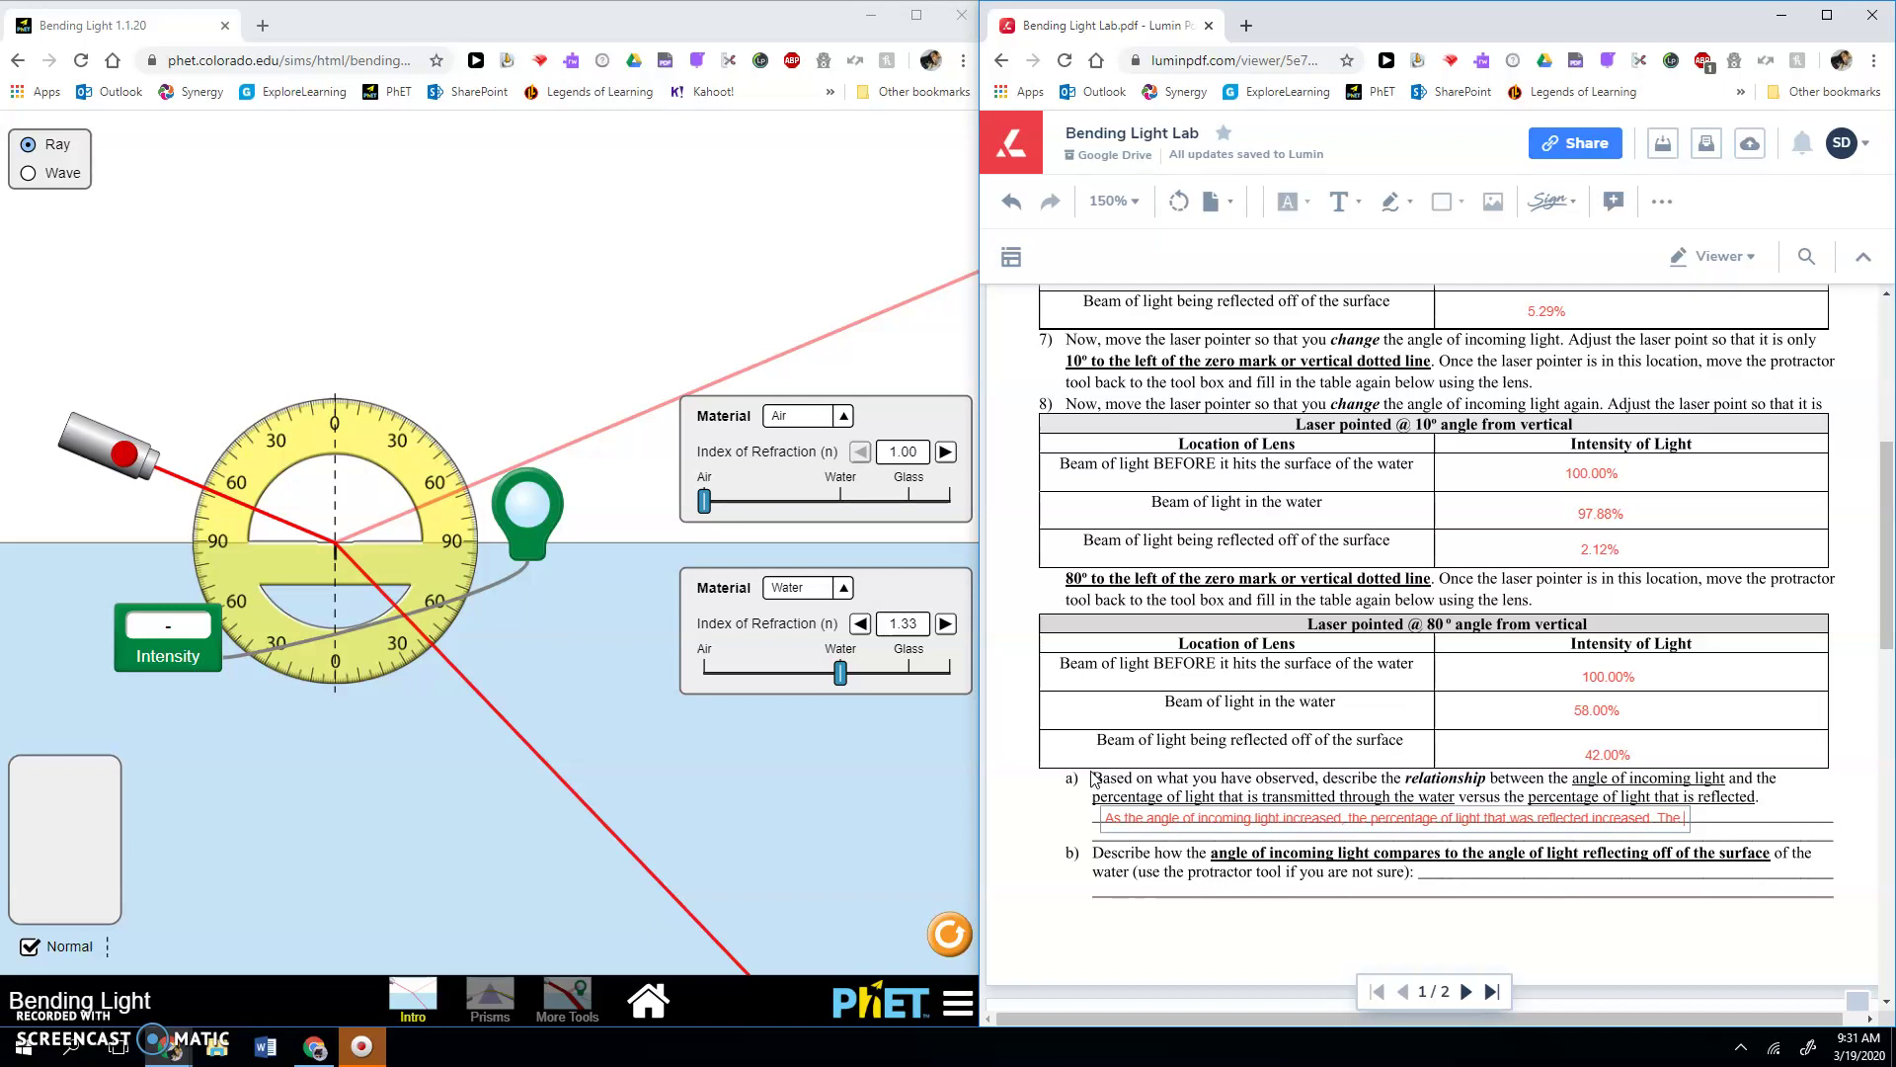
type("percentage of the ligh")
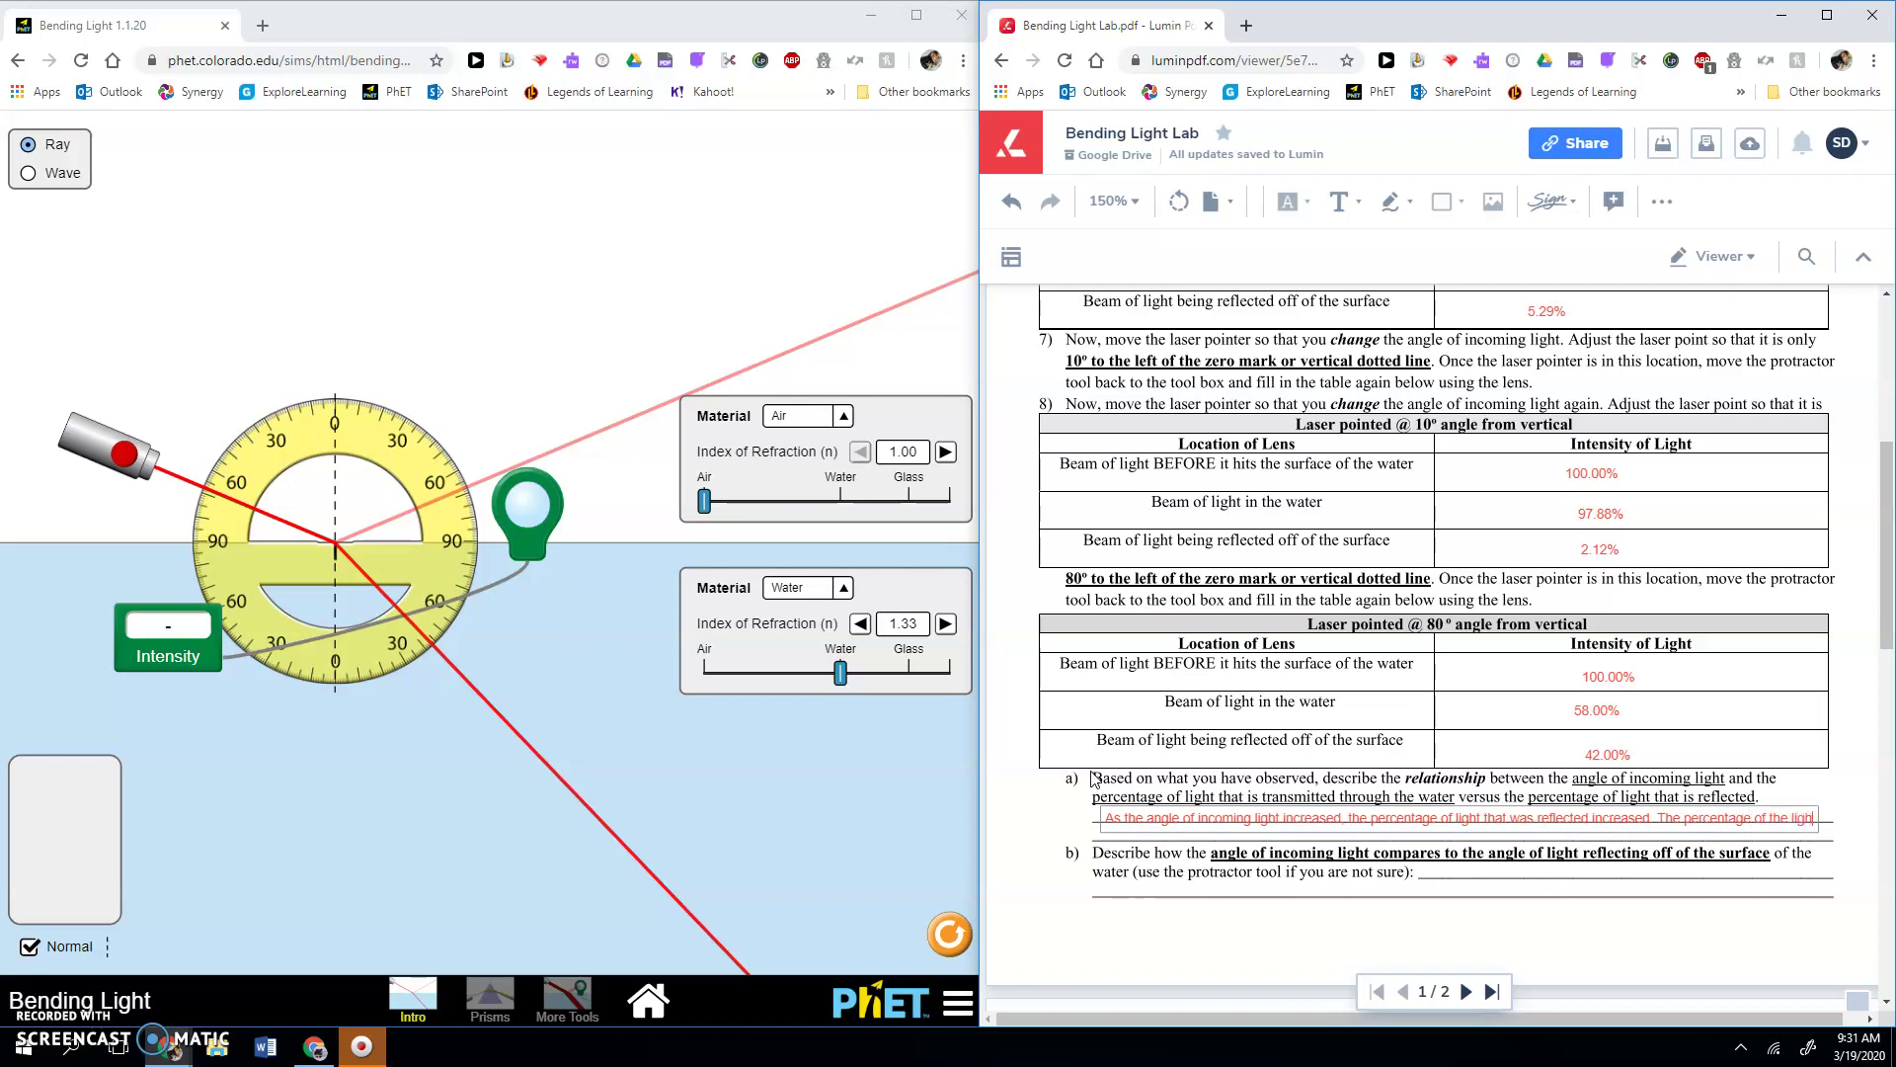
type("t that w")
type("s transmi")
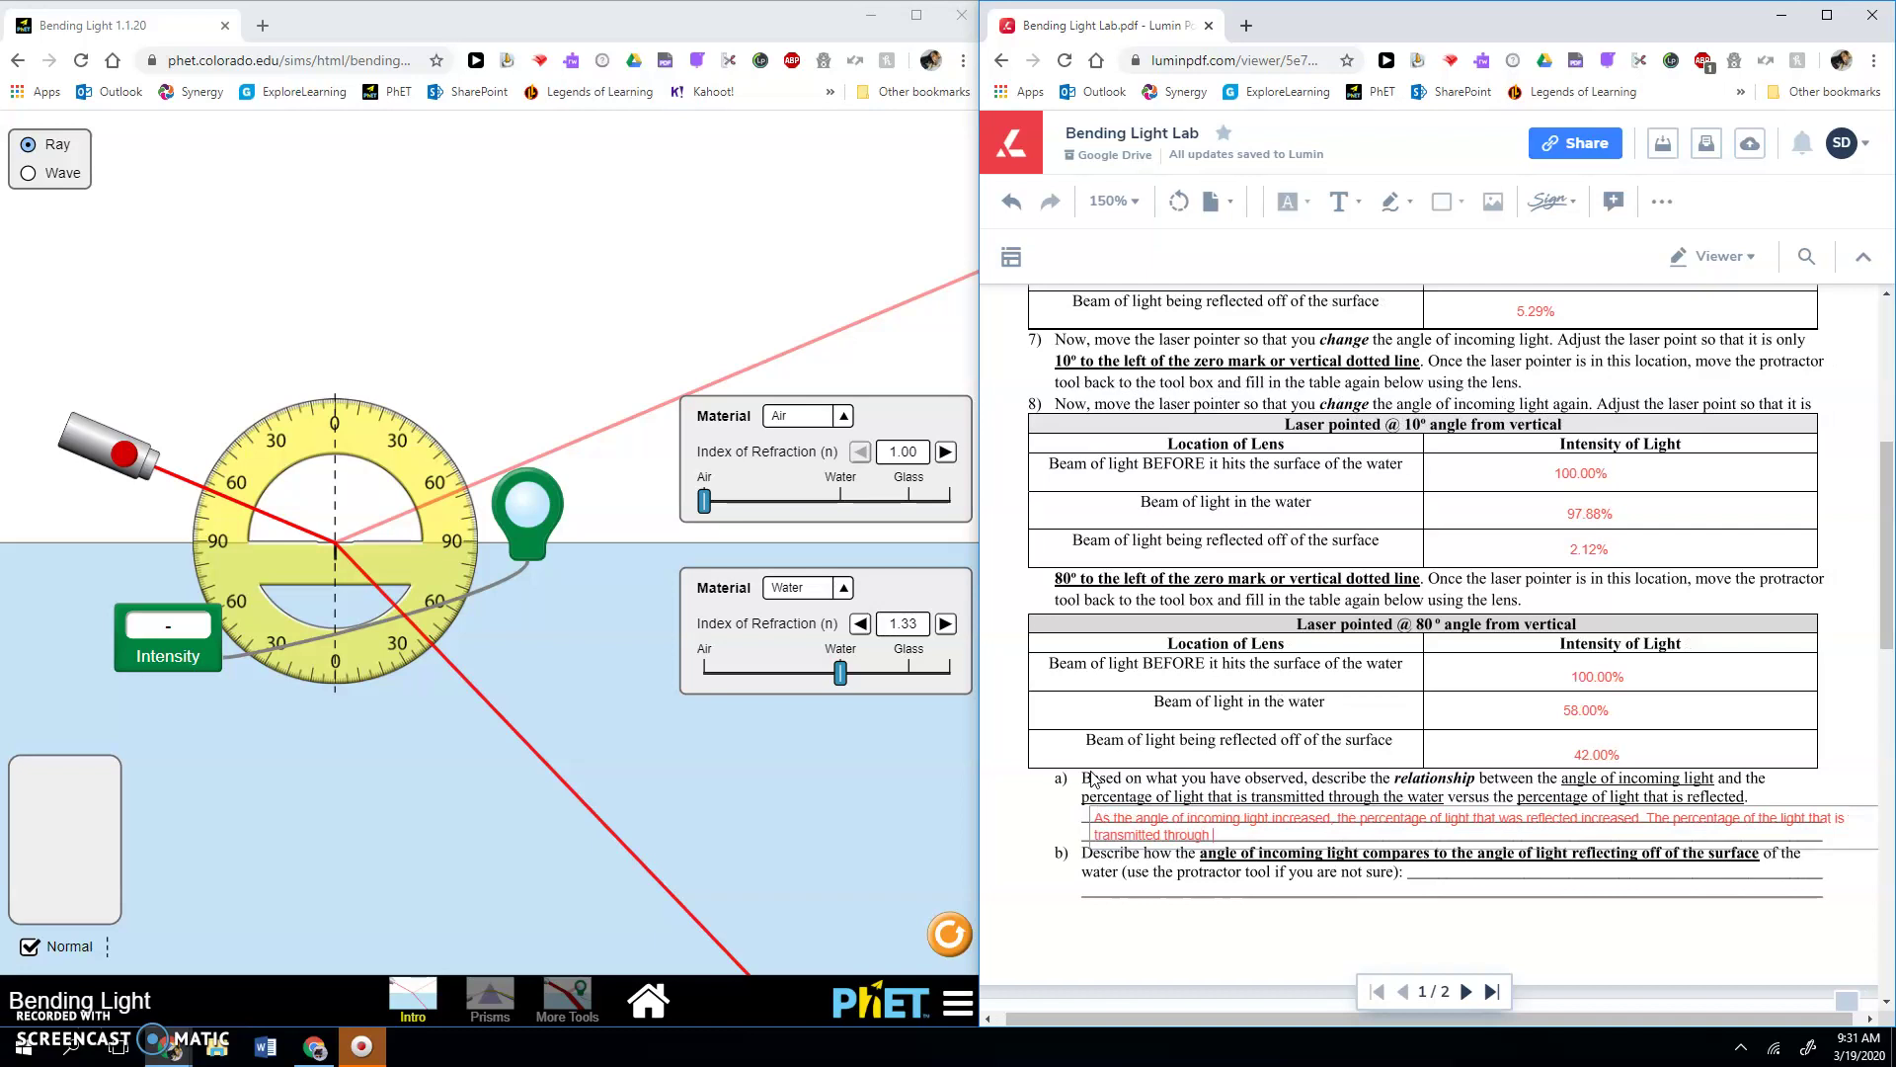
type("tted through the water decreased as a result.")
left_click(1047, 926)
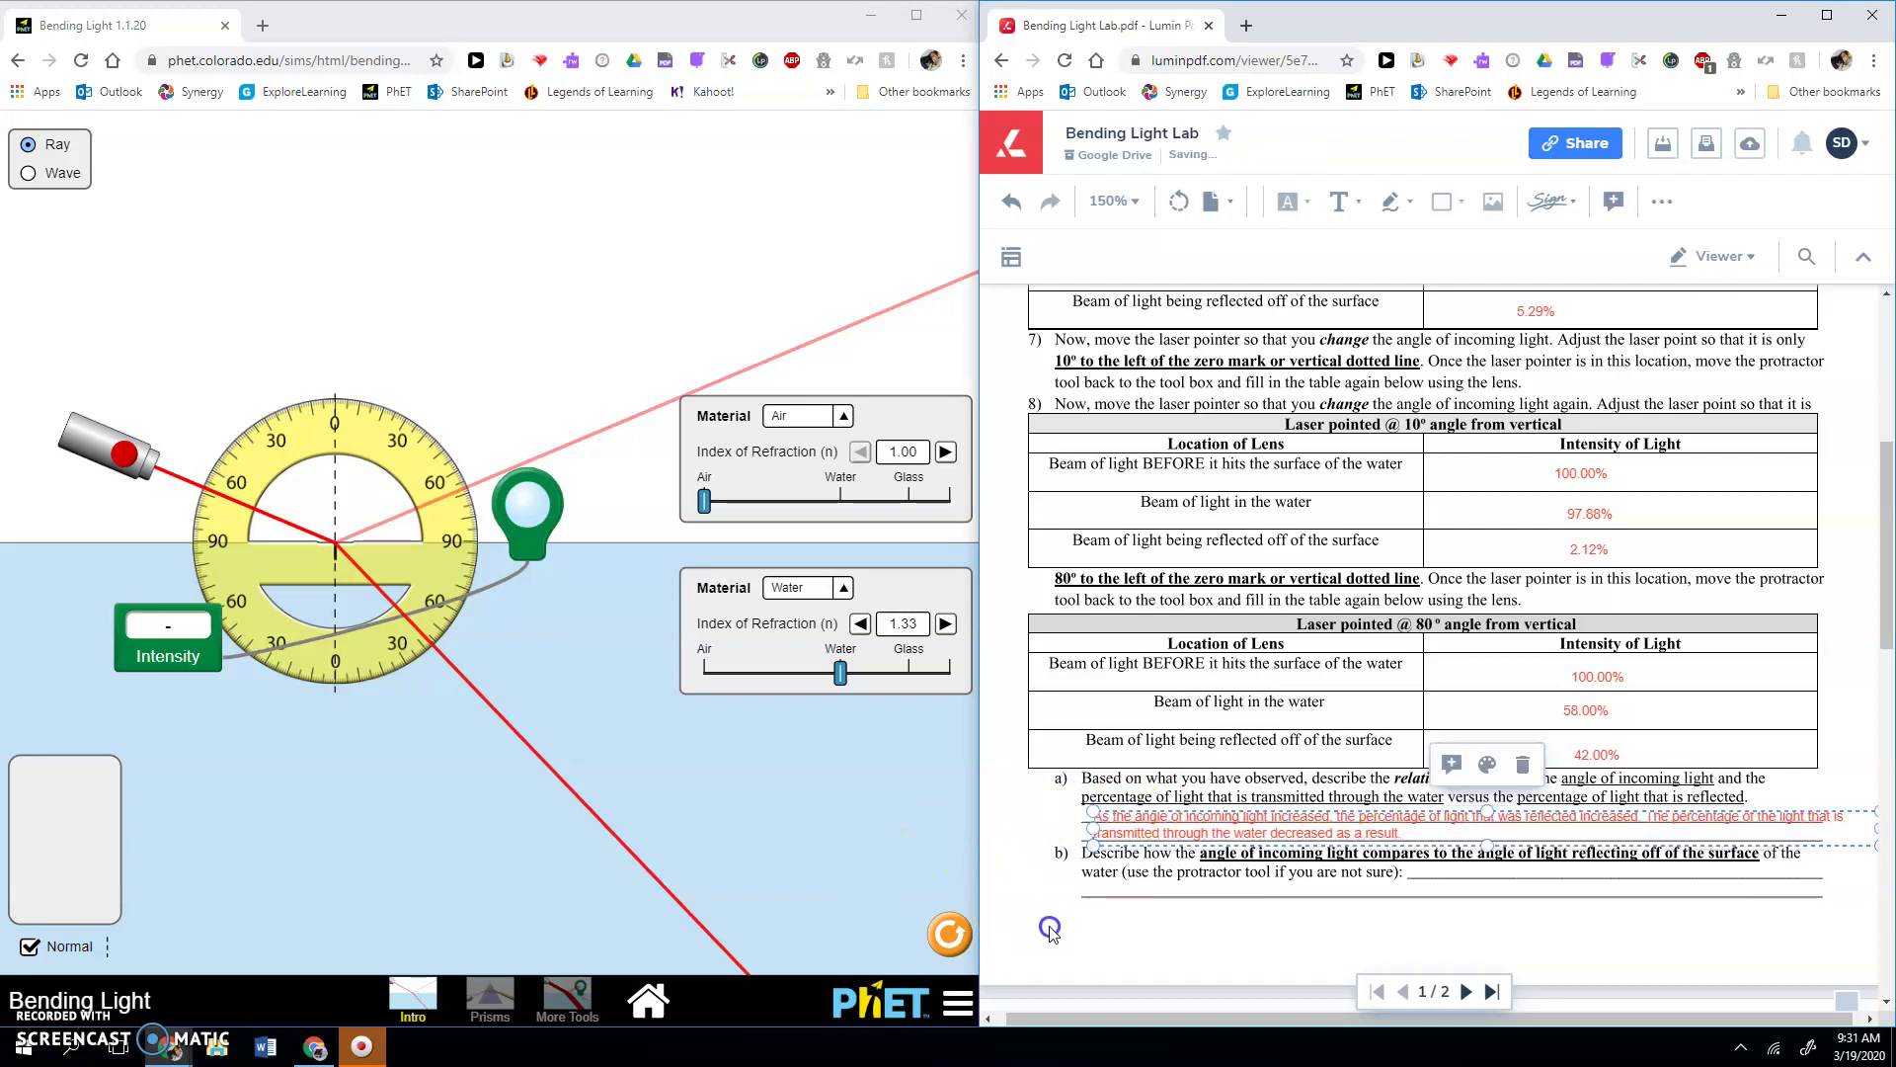
Point the laser straight down, then tilt it near horizontal so the reflected beam reads 44.67%.
left_click(1007, 802)
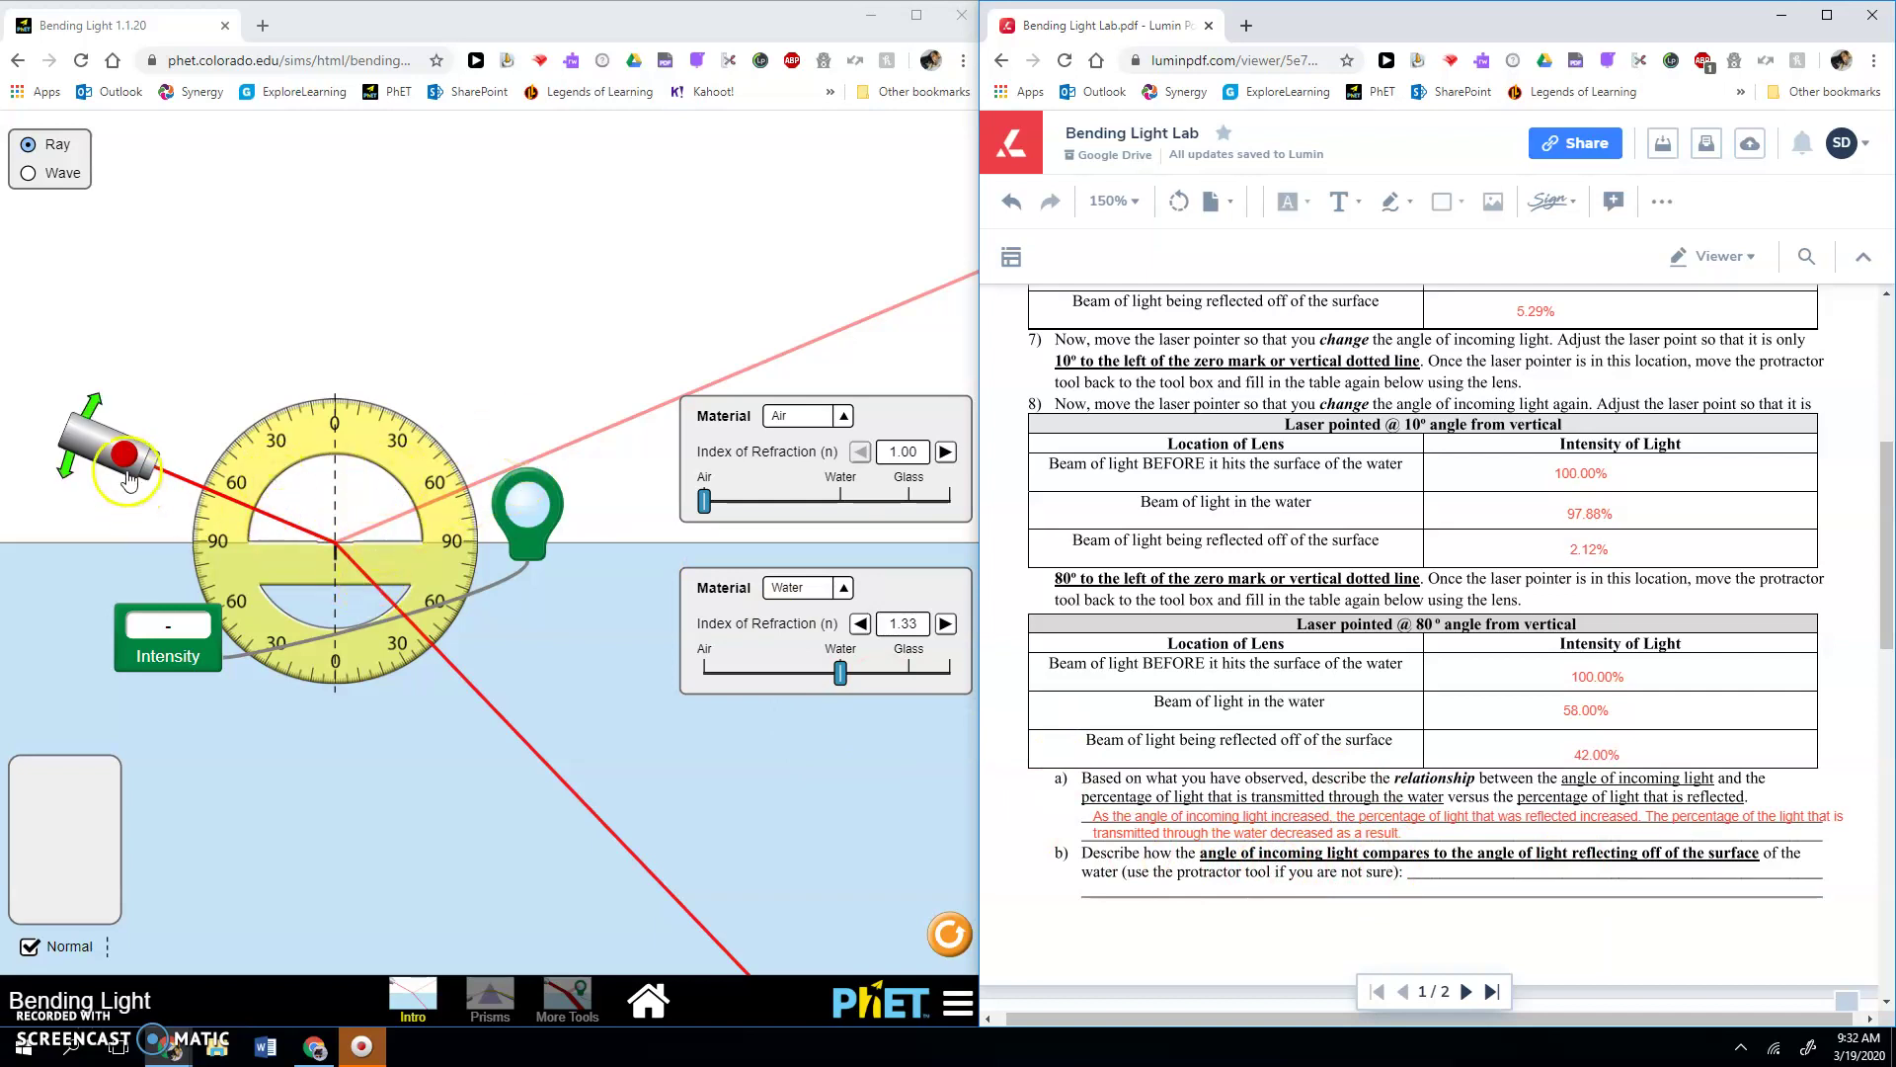
left_click_drag(101, 455, 302, 353)
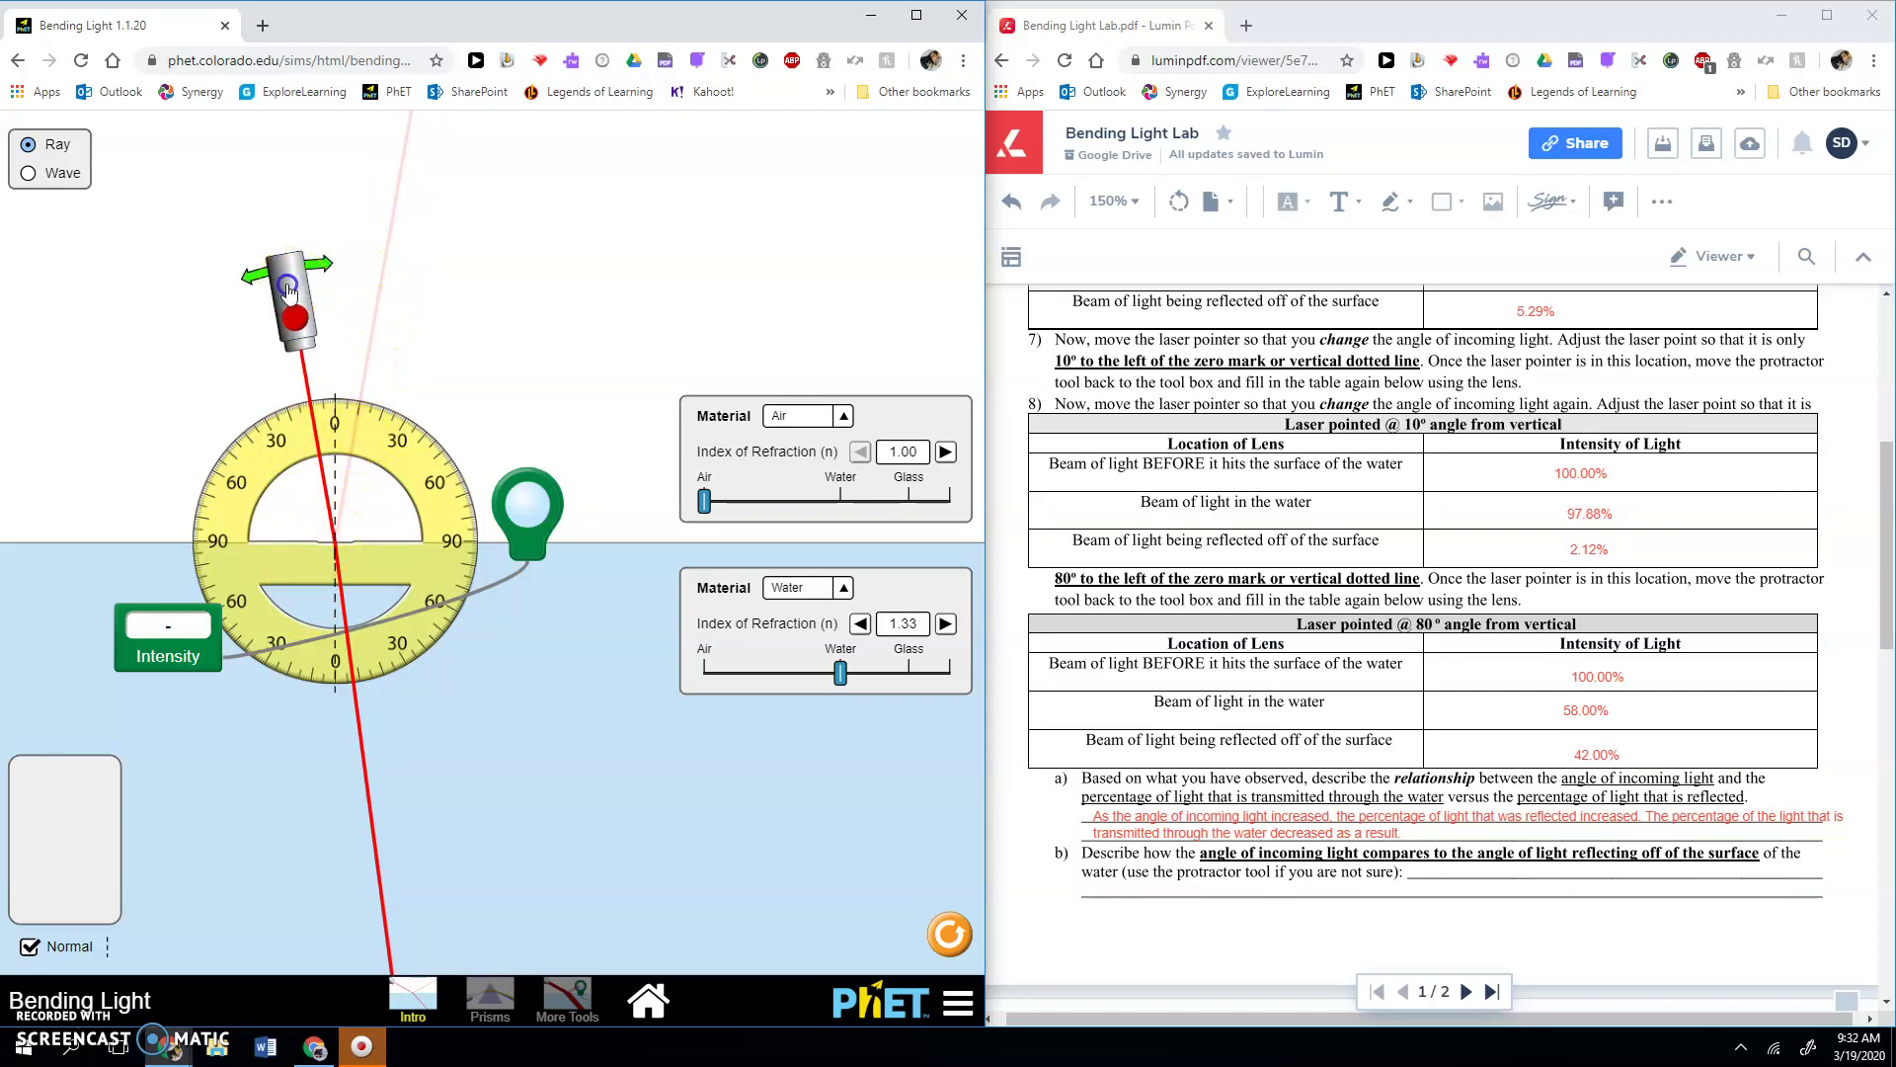
left_click_drag(286, 288, 46, 495)
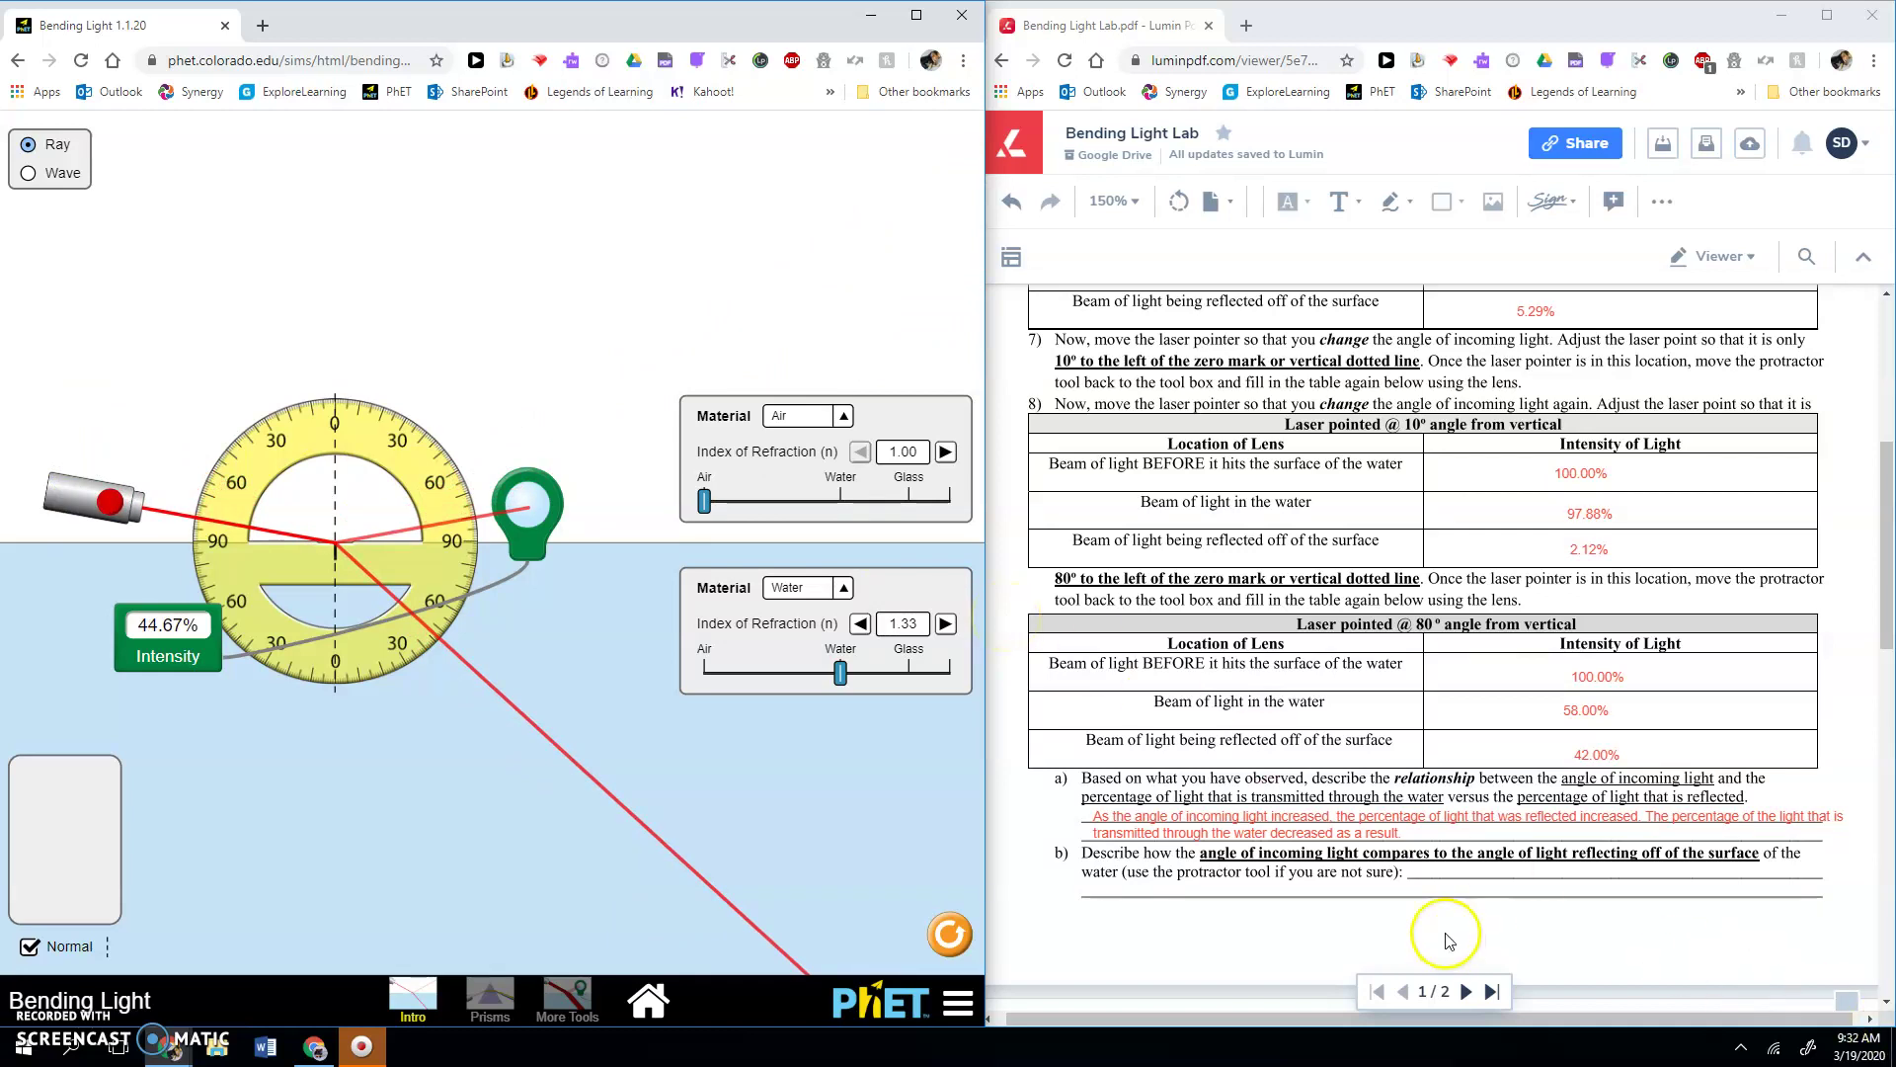
Add a red text answer on question b's line: 'The angle of incoming light matches the angle of…'.
left_click(1417, 871)
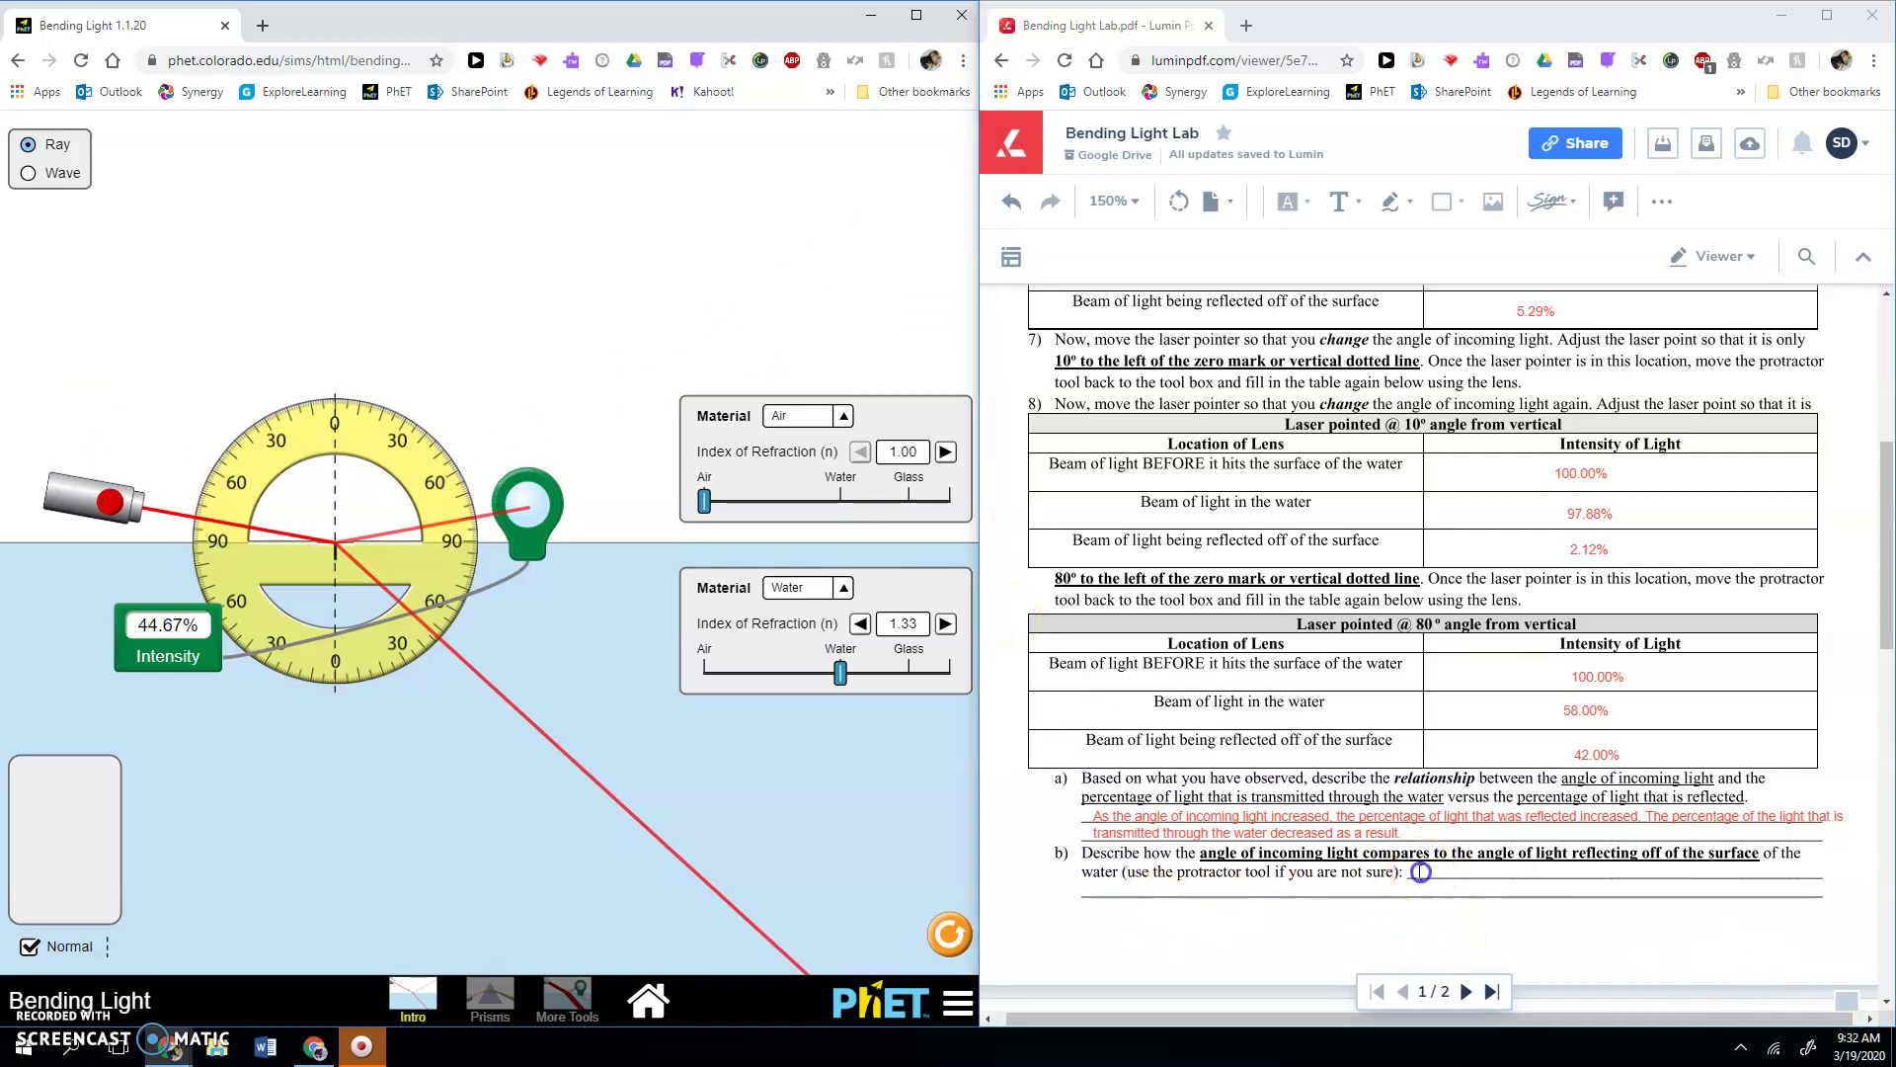
left_click(1340, 200)
left_click(1341, 200)
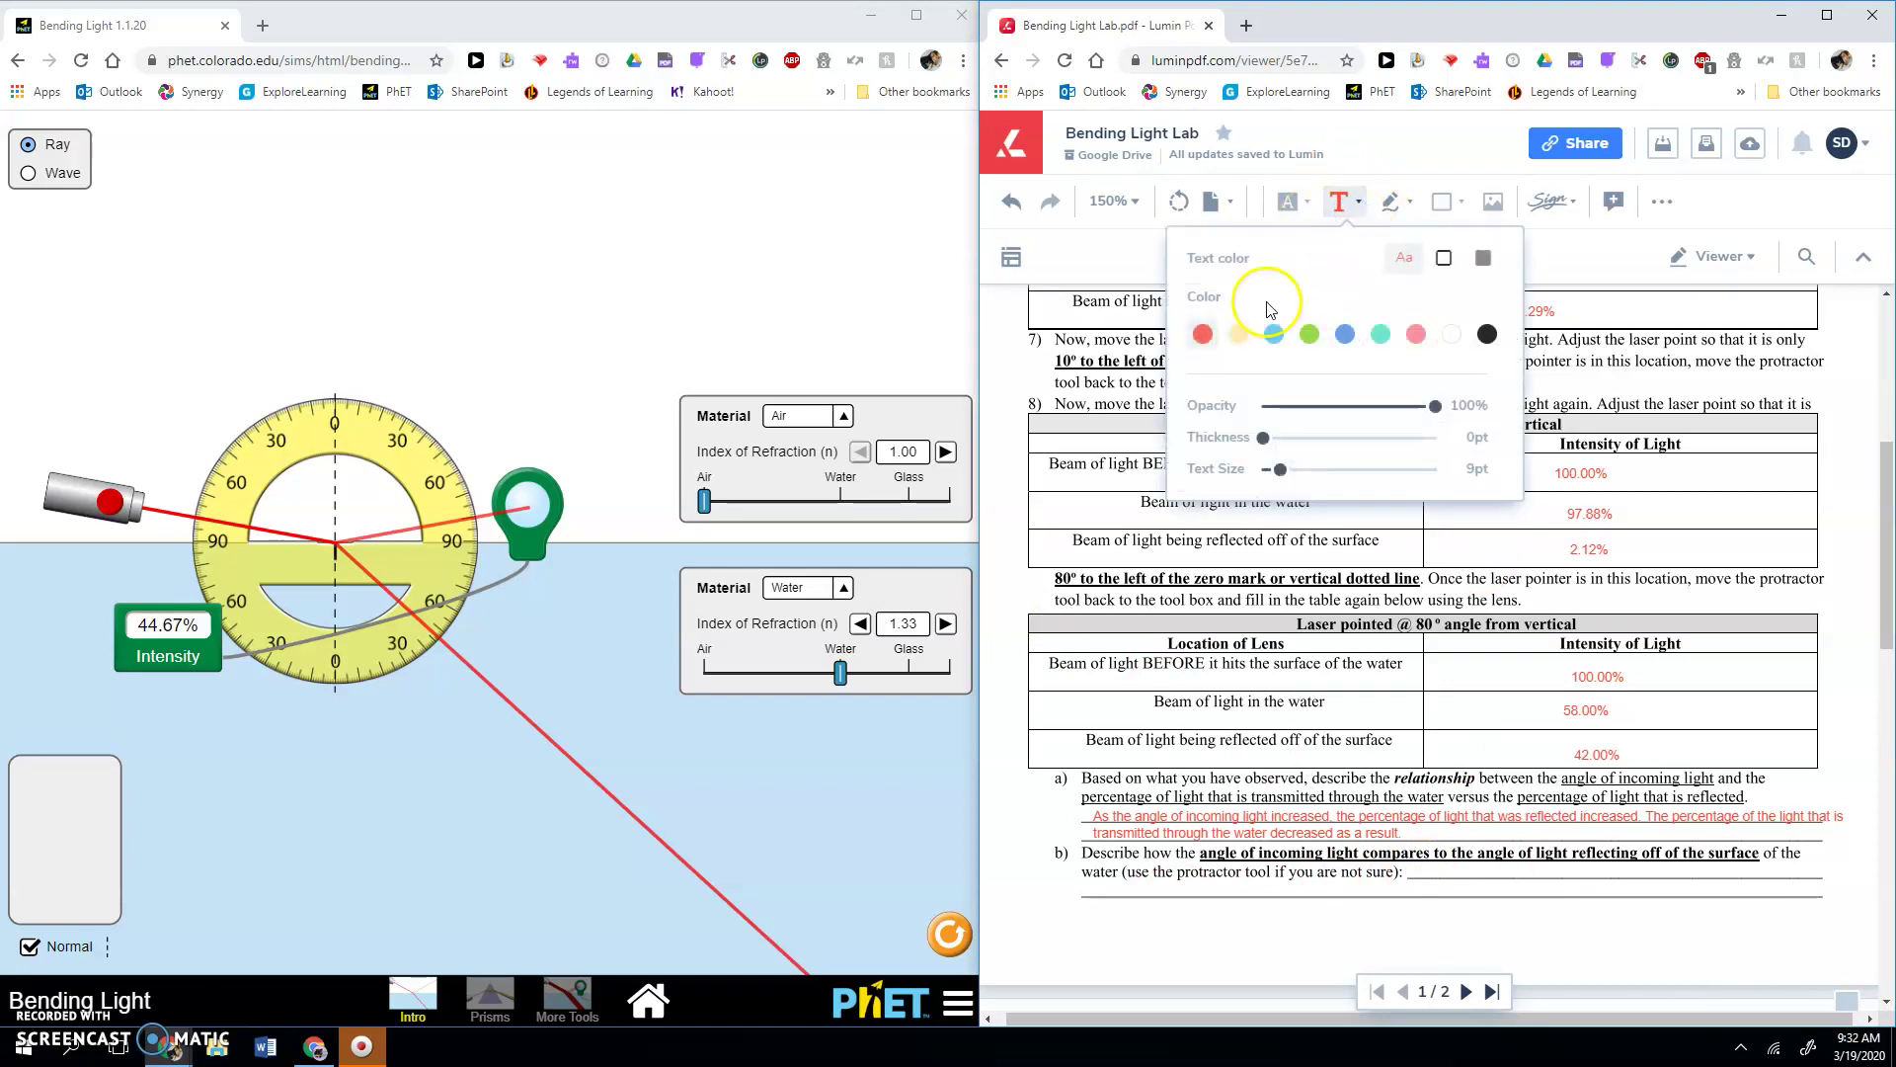
left_click(1342, 200)
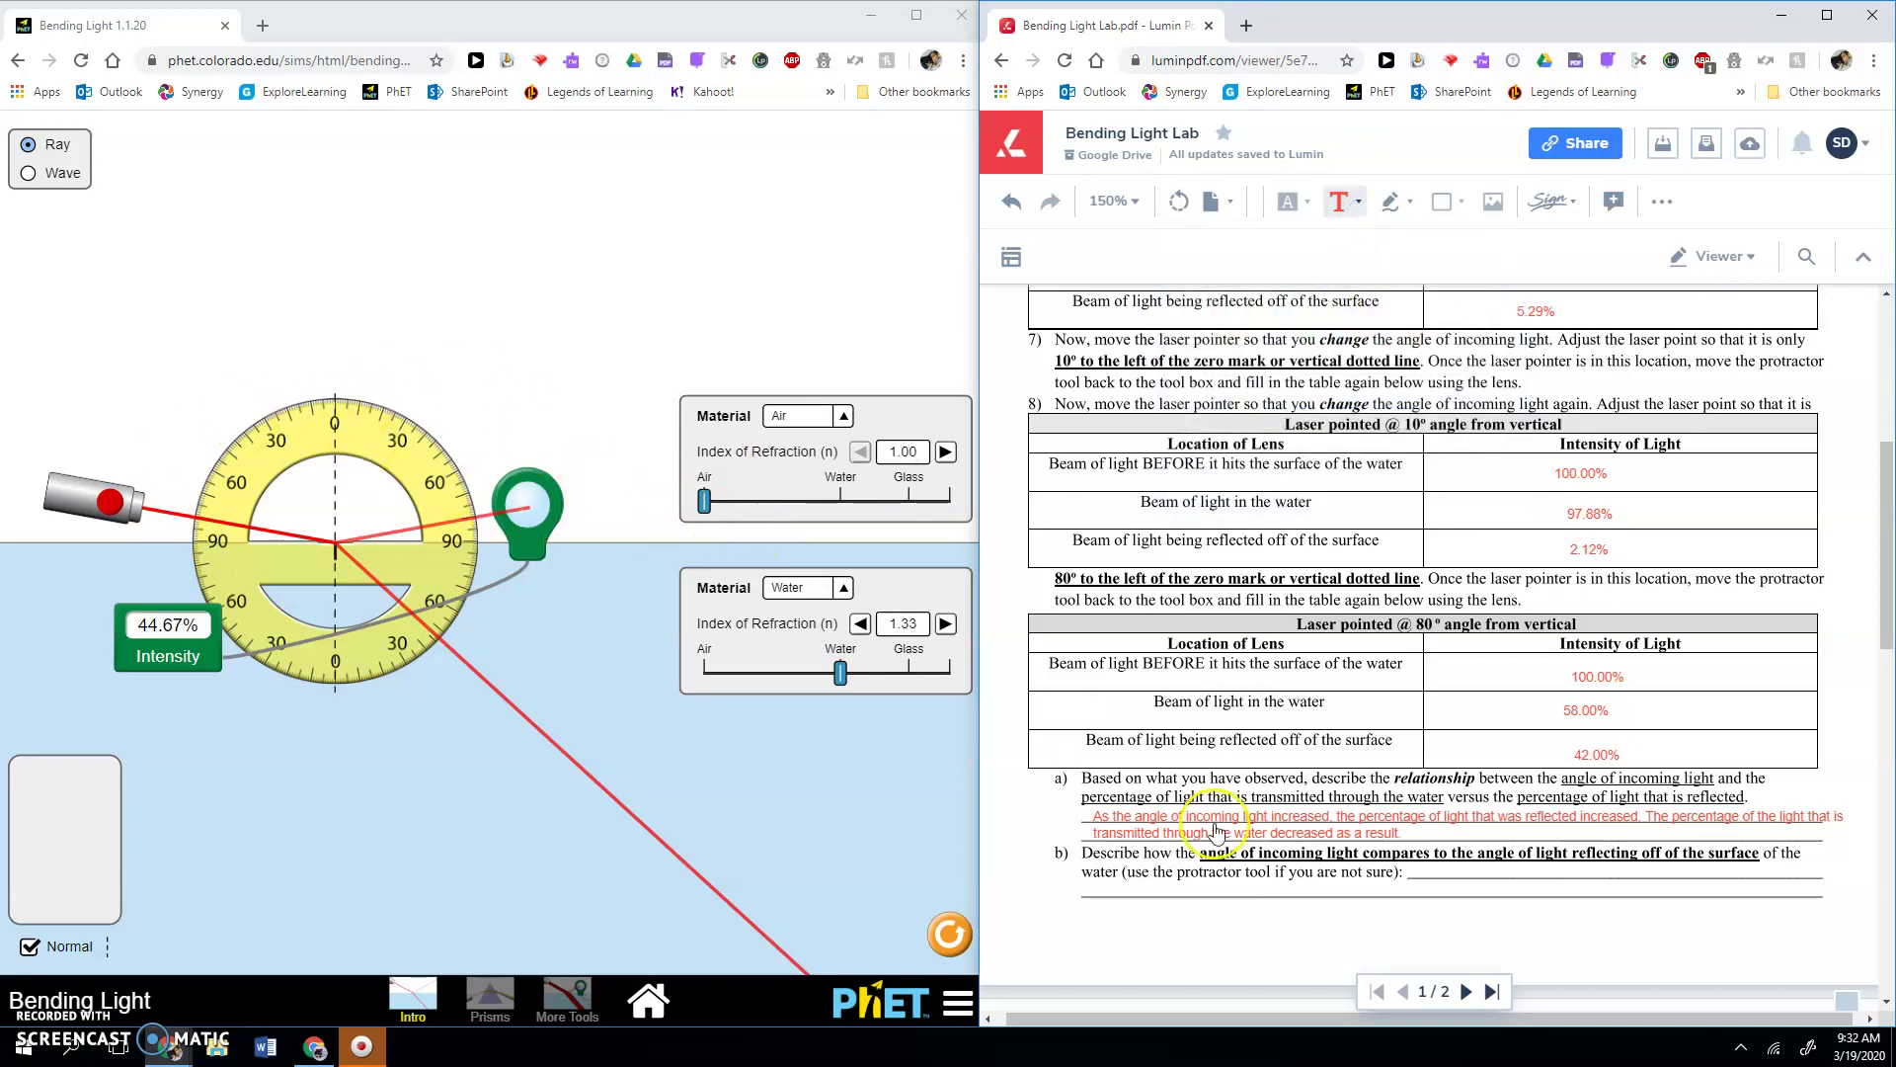
scroll(1371, 832, "down", 4)
scroll(1371, 832, "down", 3)
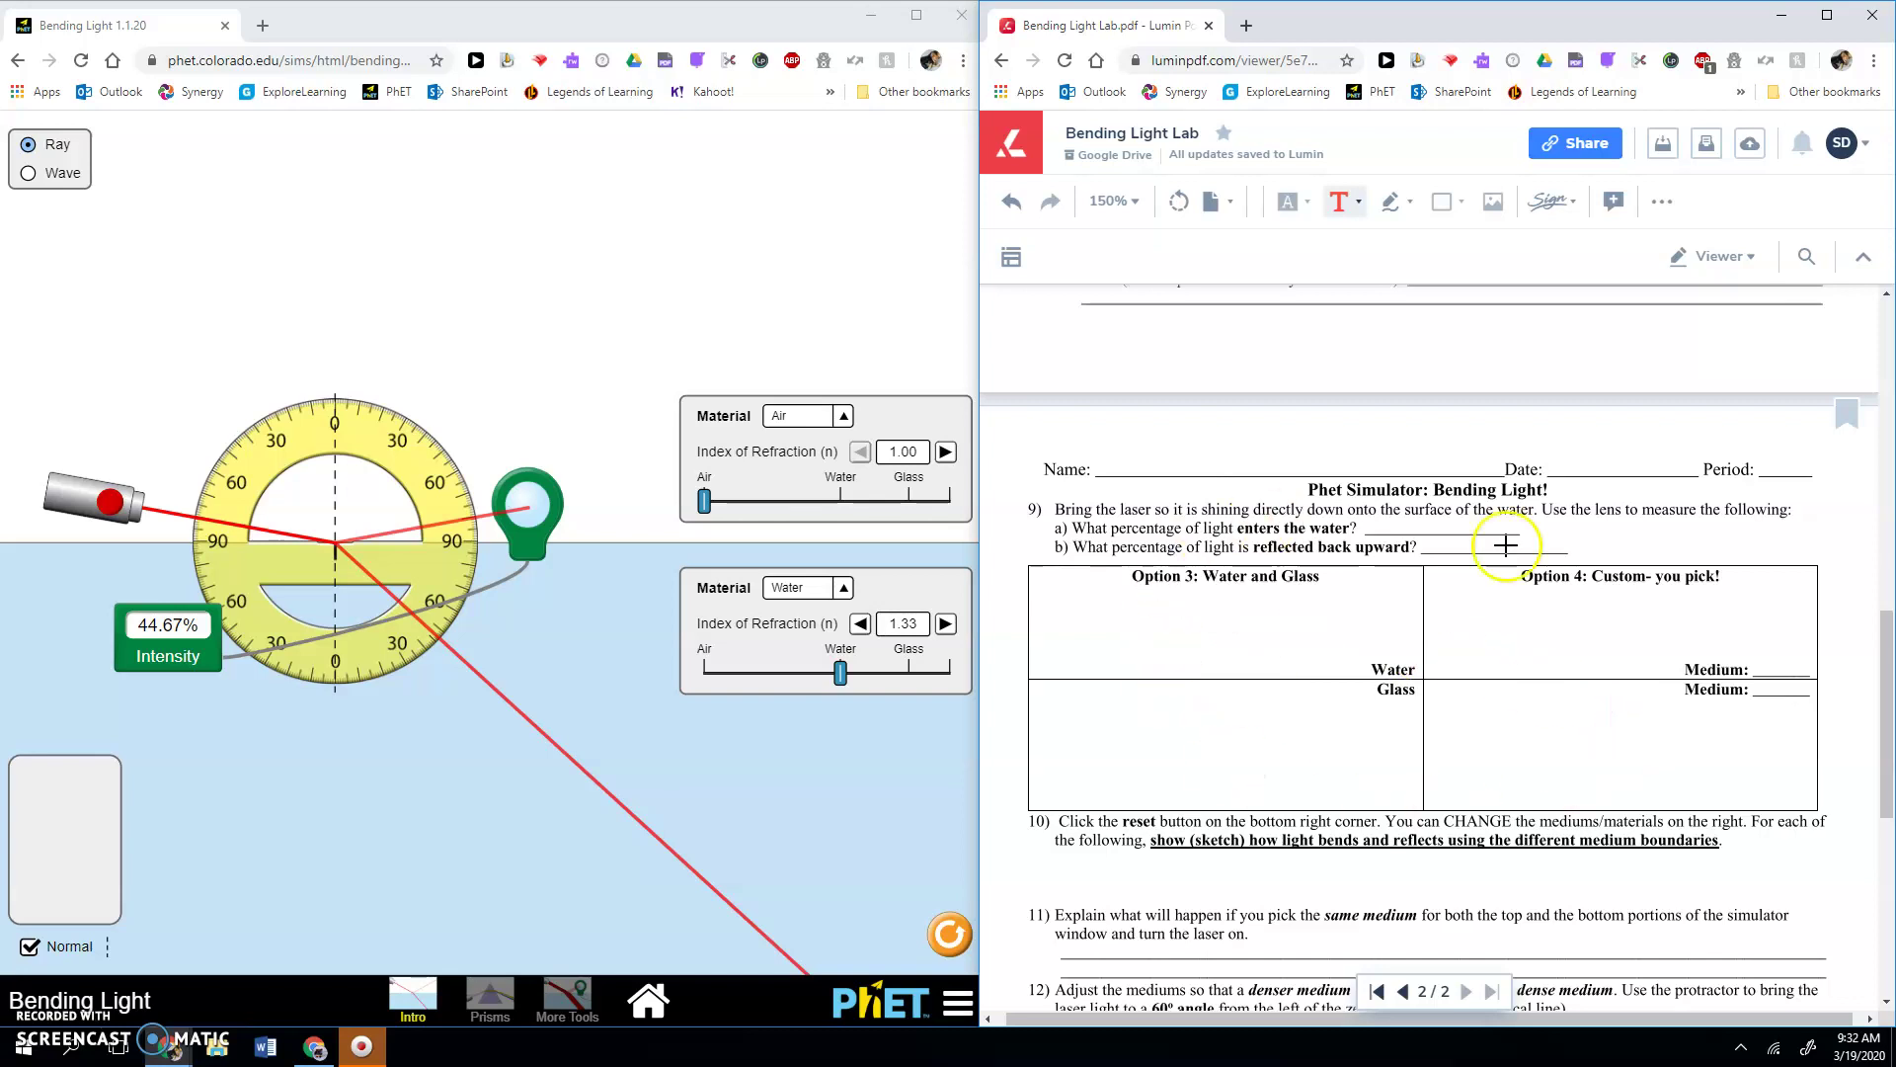
scroll(1508, 609, "up", 2)
scroll(1508, 609, "up", 4)
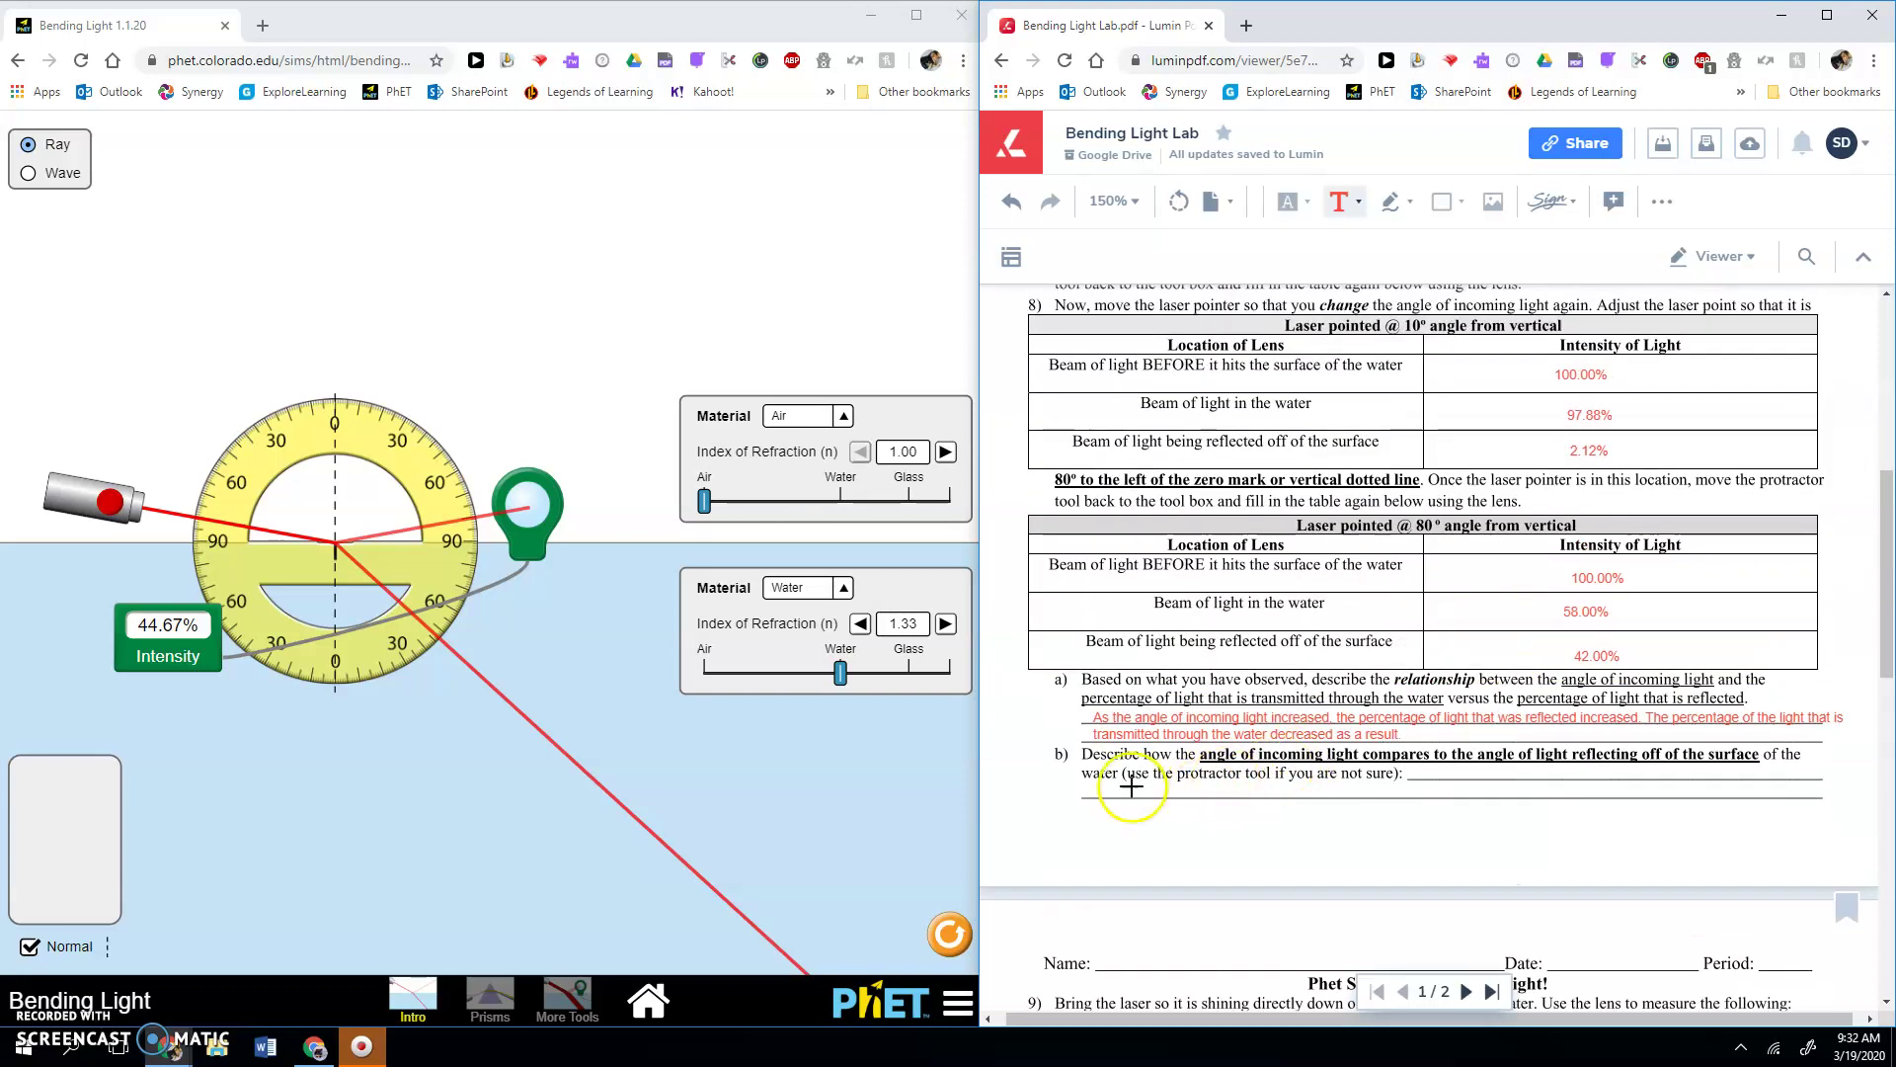
left_click(1421, 768)
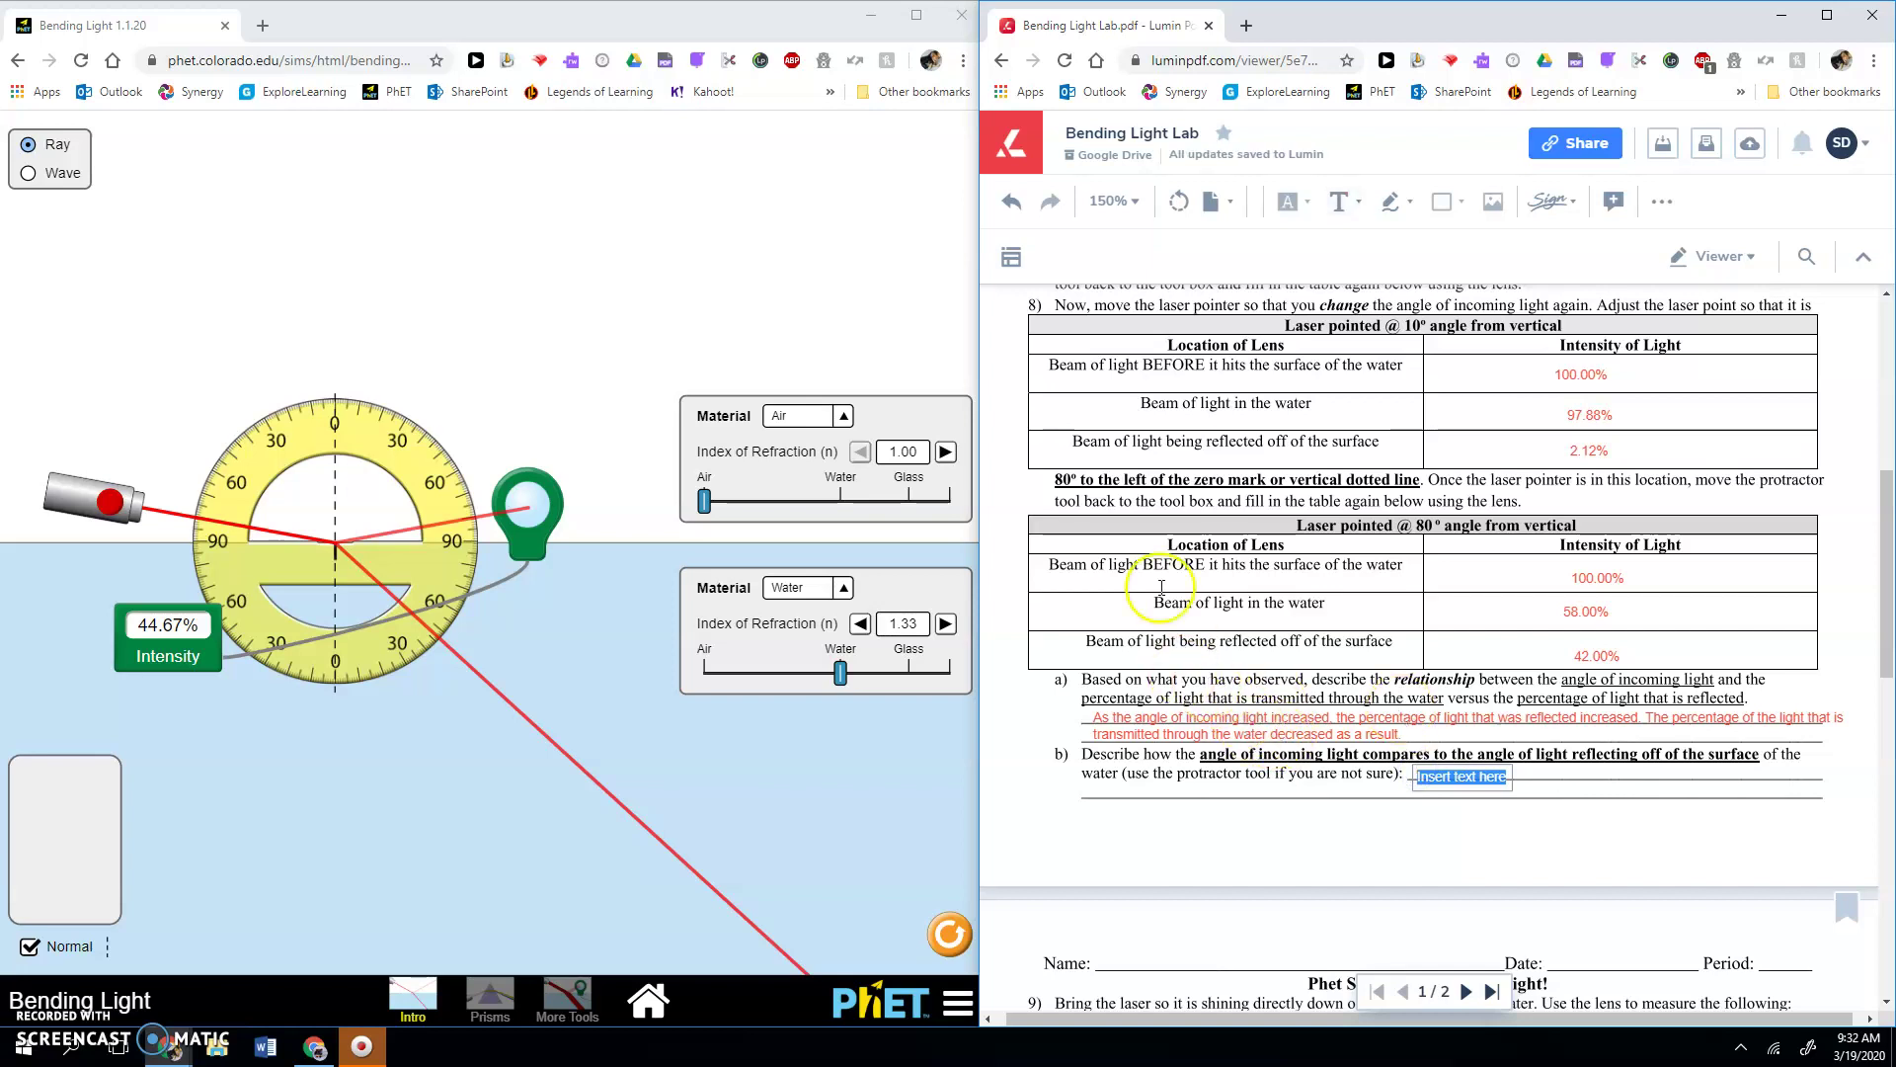
type("The angle")
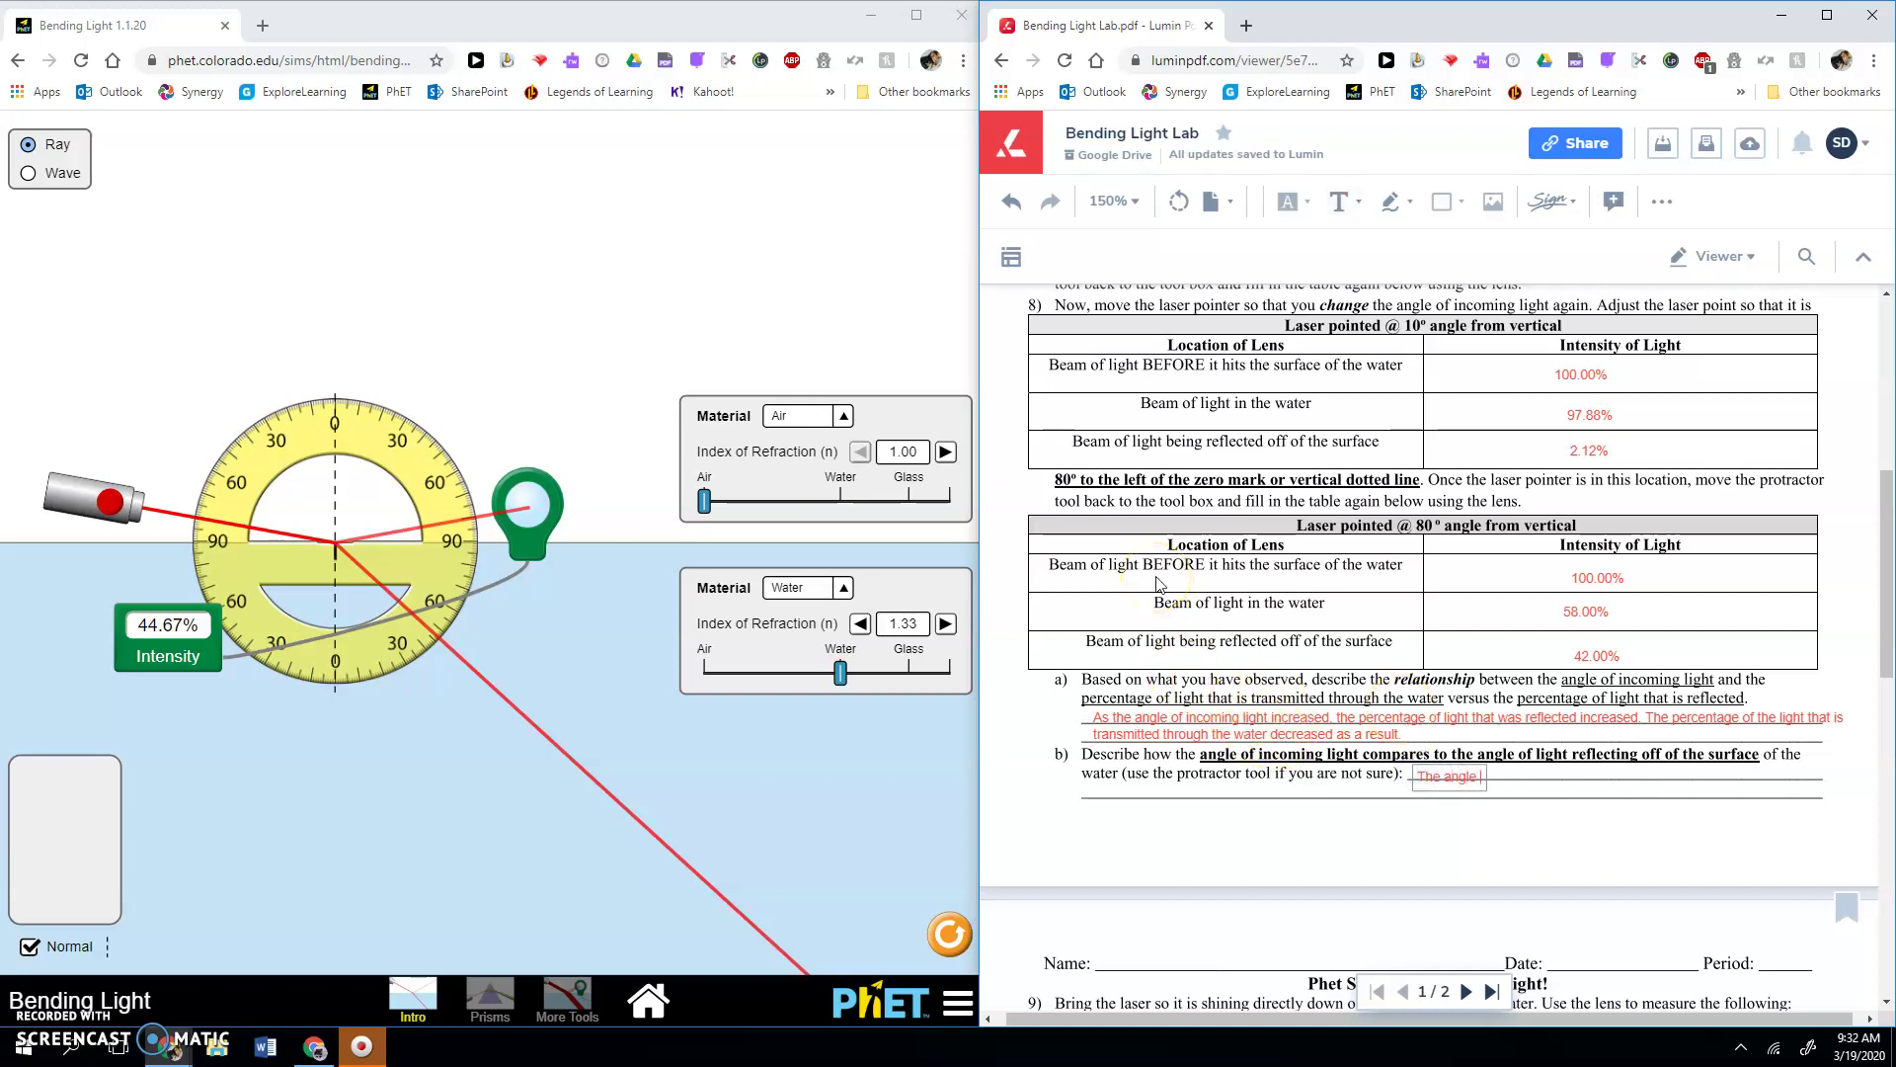
type(" of incoming light")
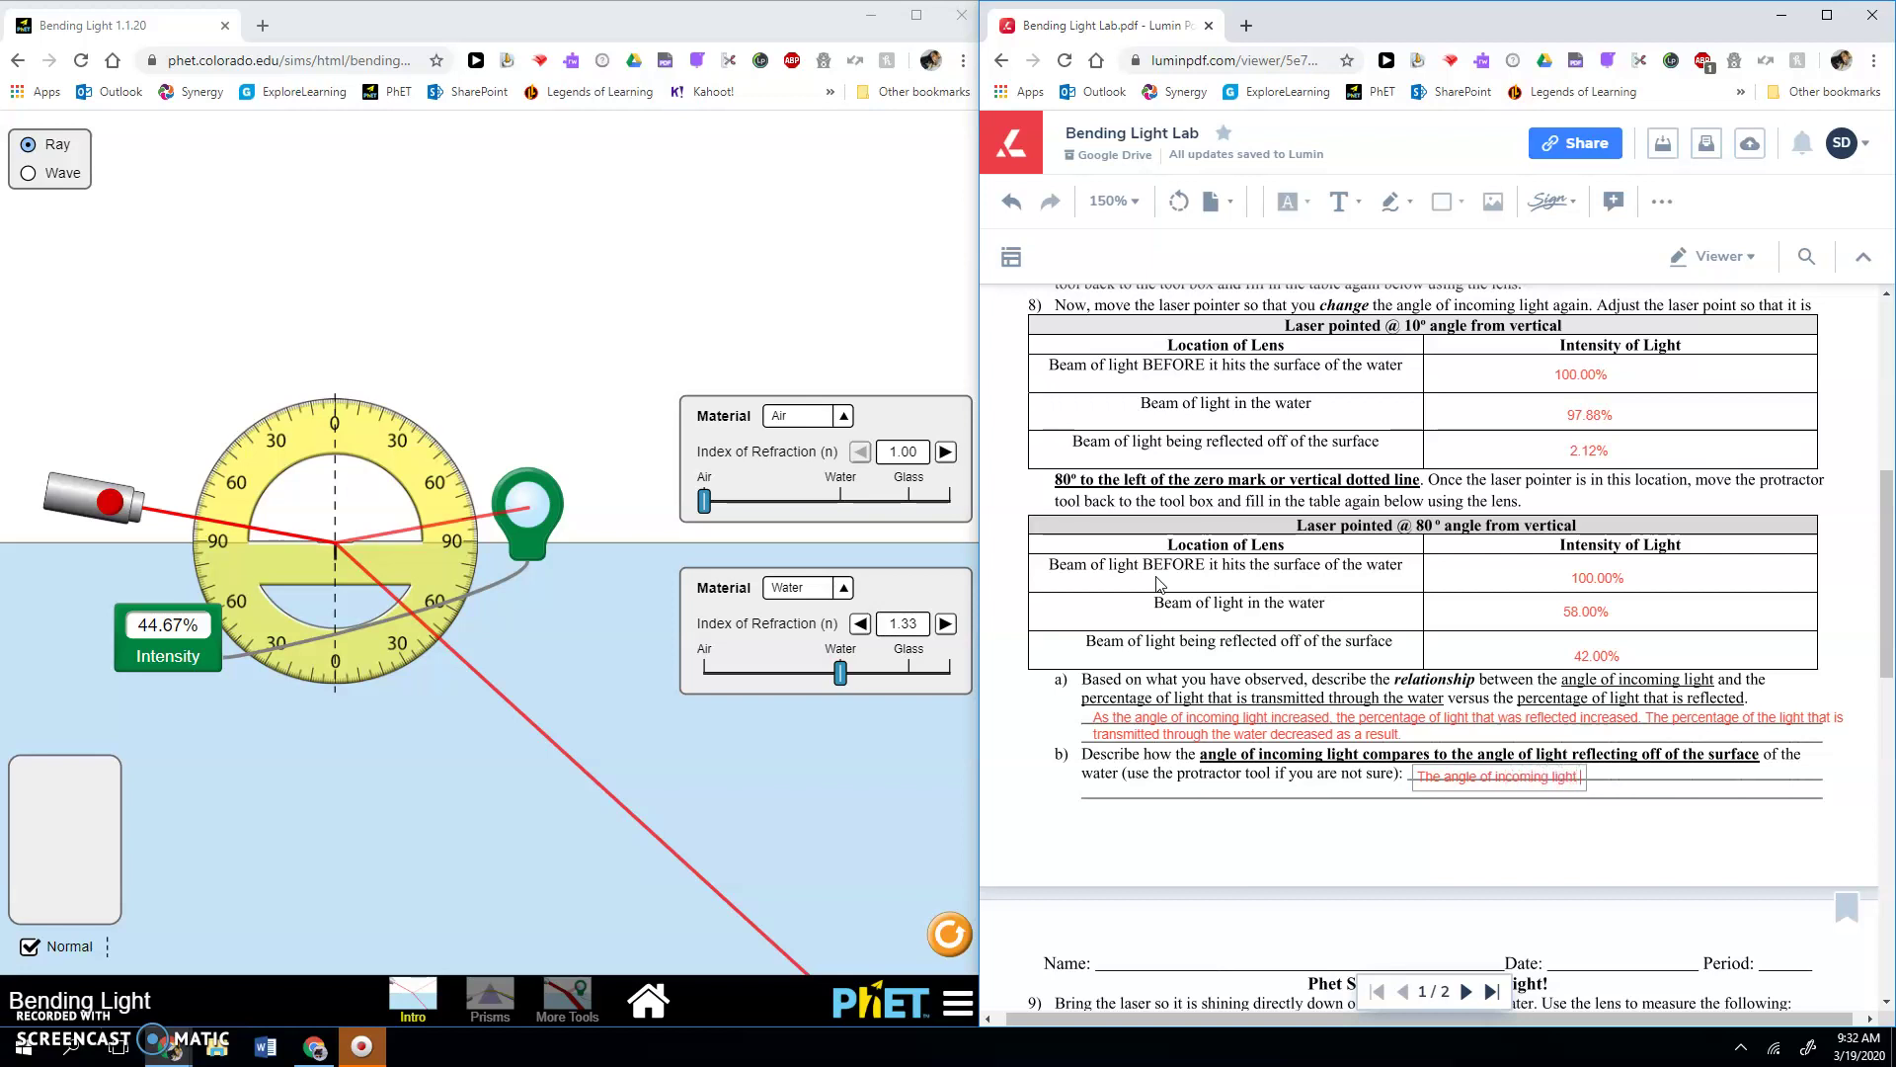
type(" matches the an")
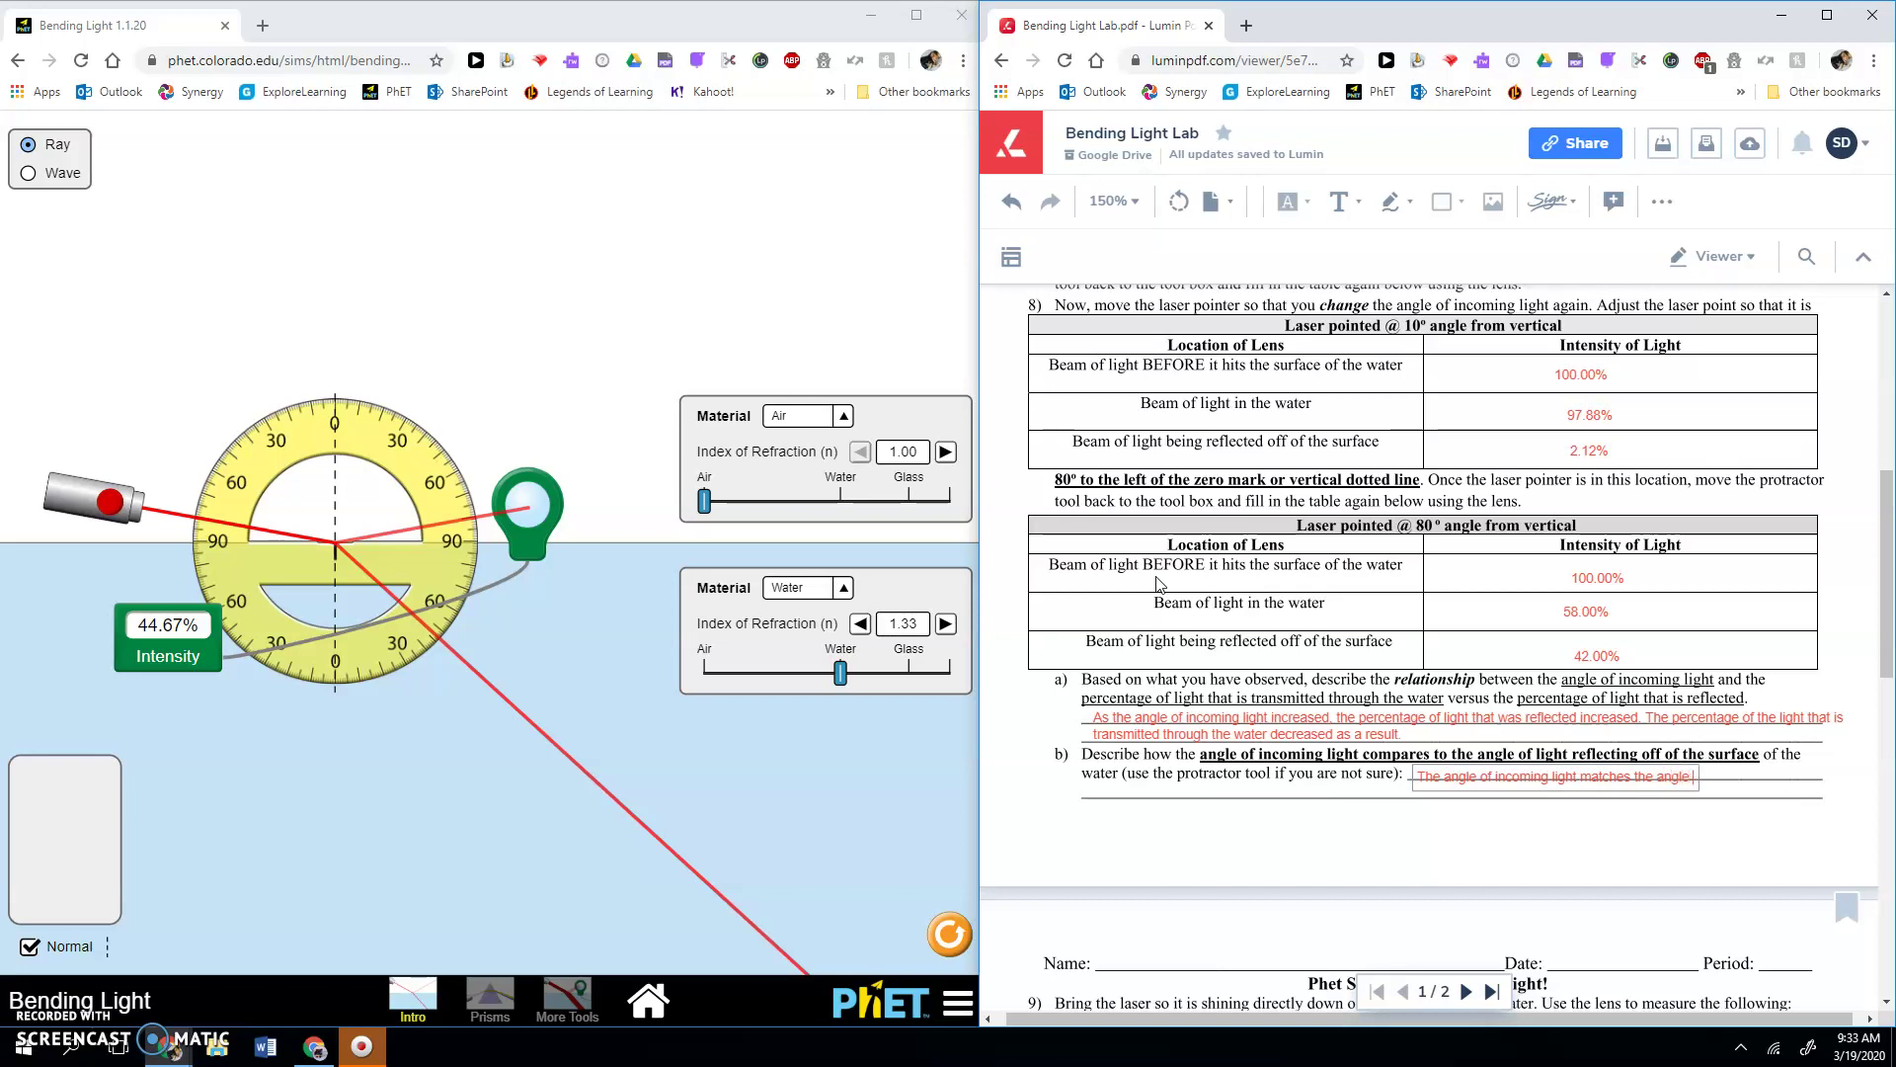
type("gle of")
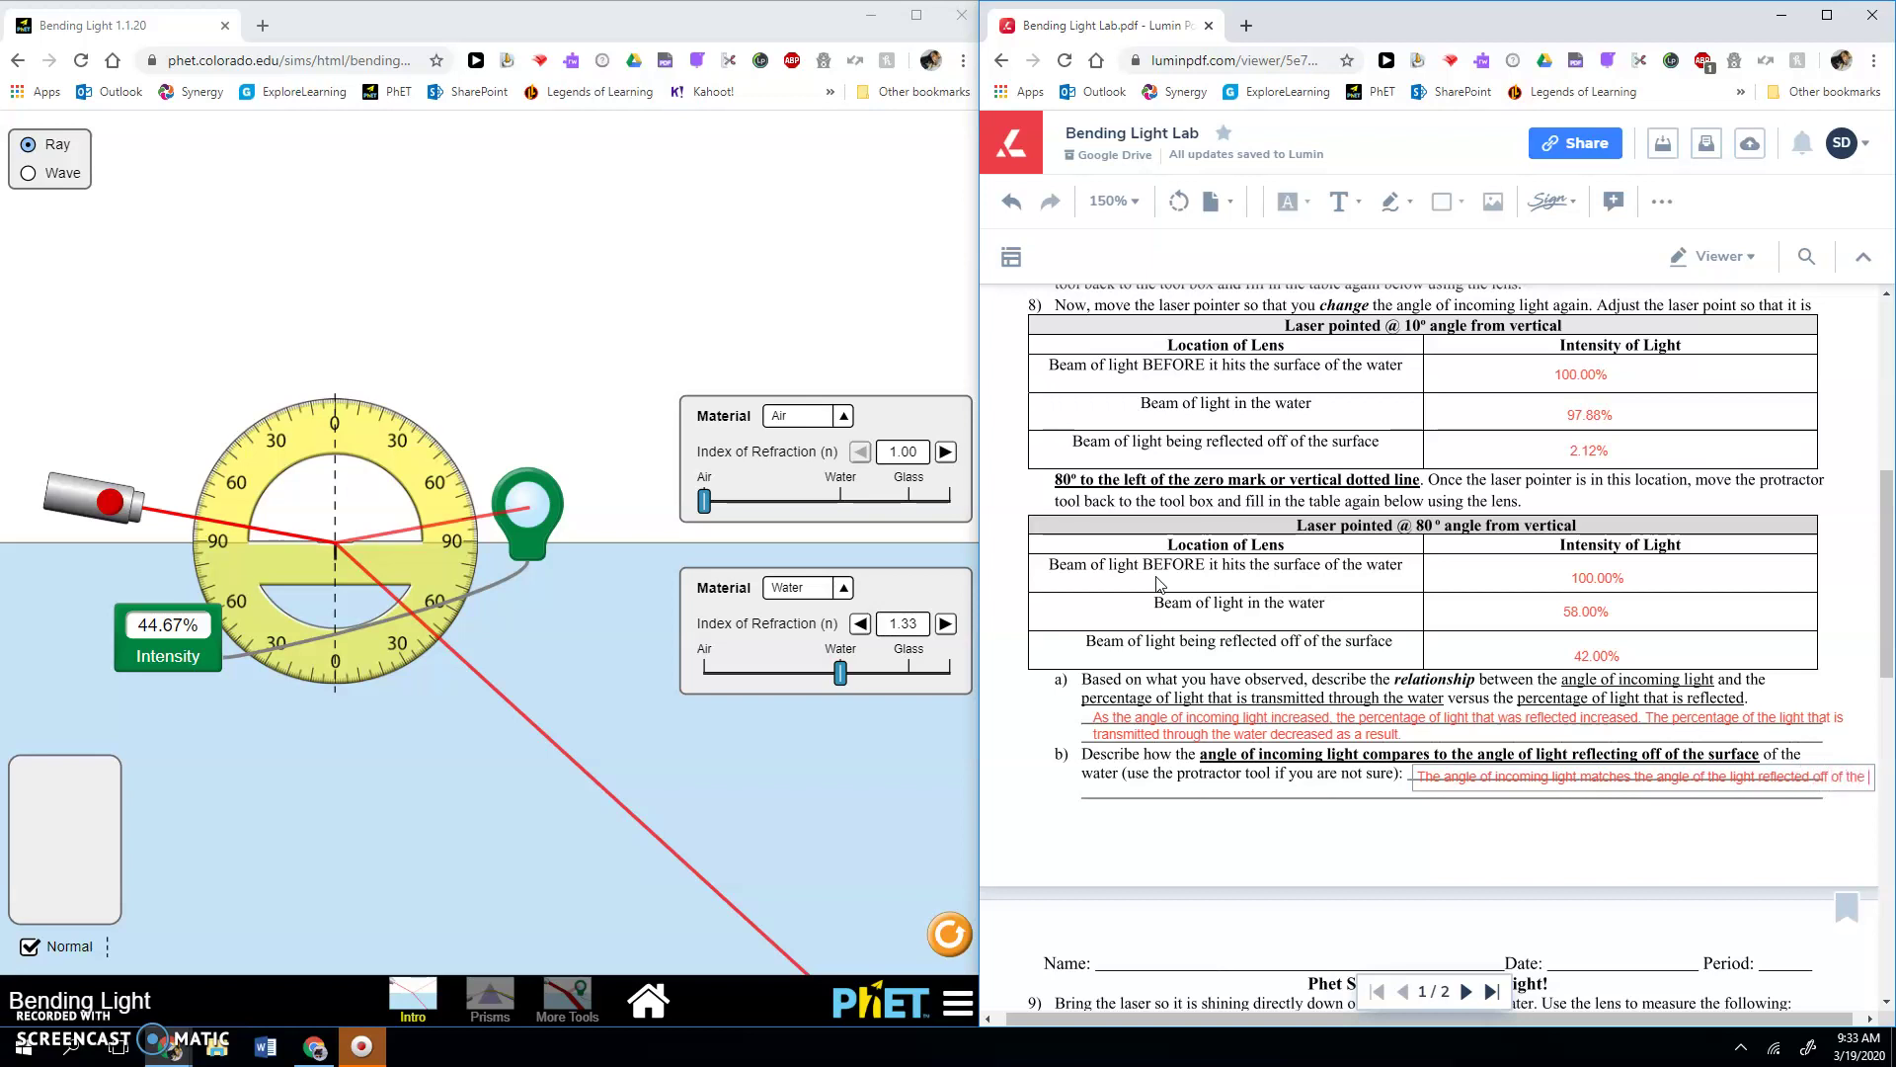
type("urface.")
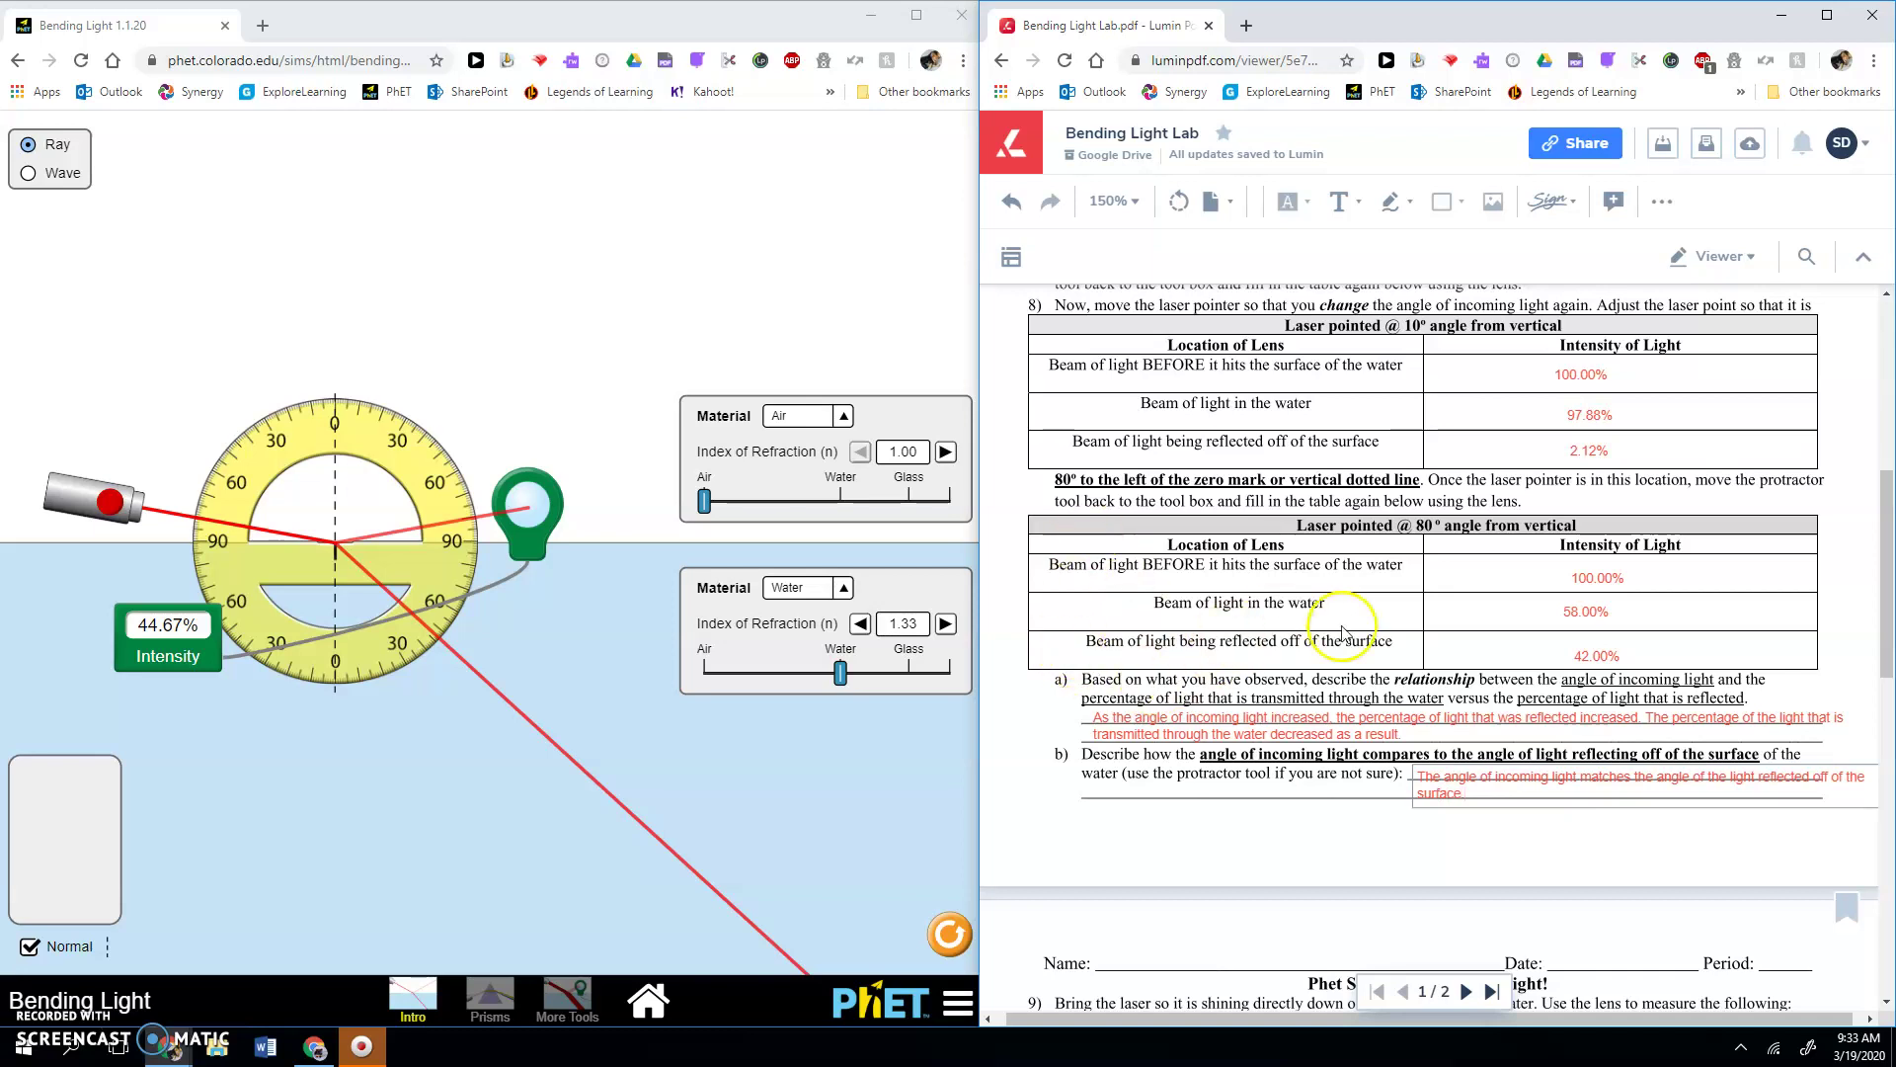
Commit the question b answer and scroll down to page 2's question 9 table.
left_click(1422, 790)
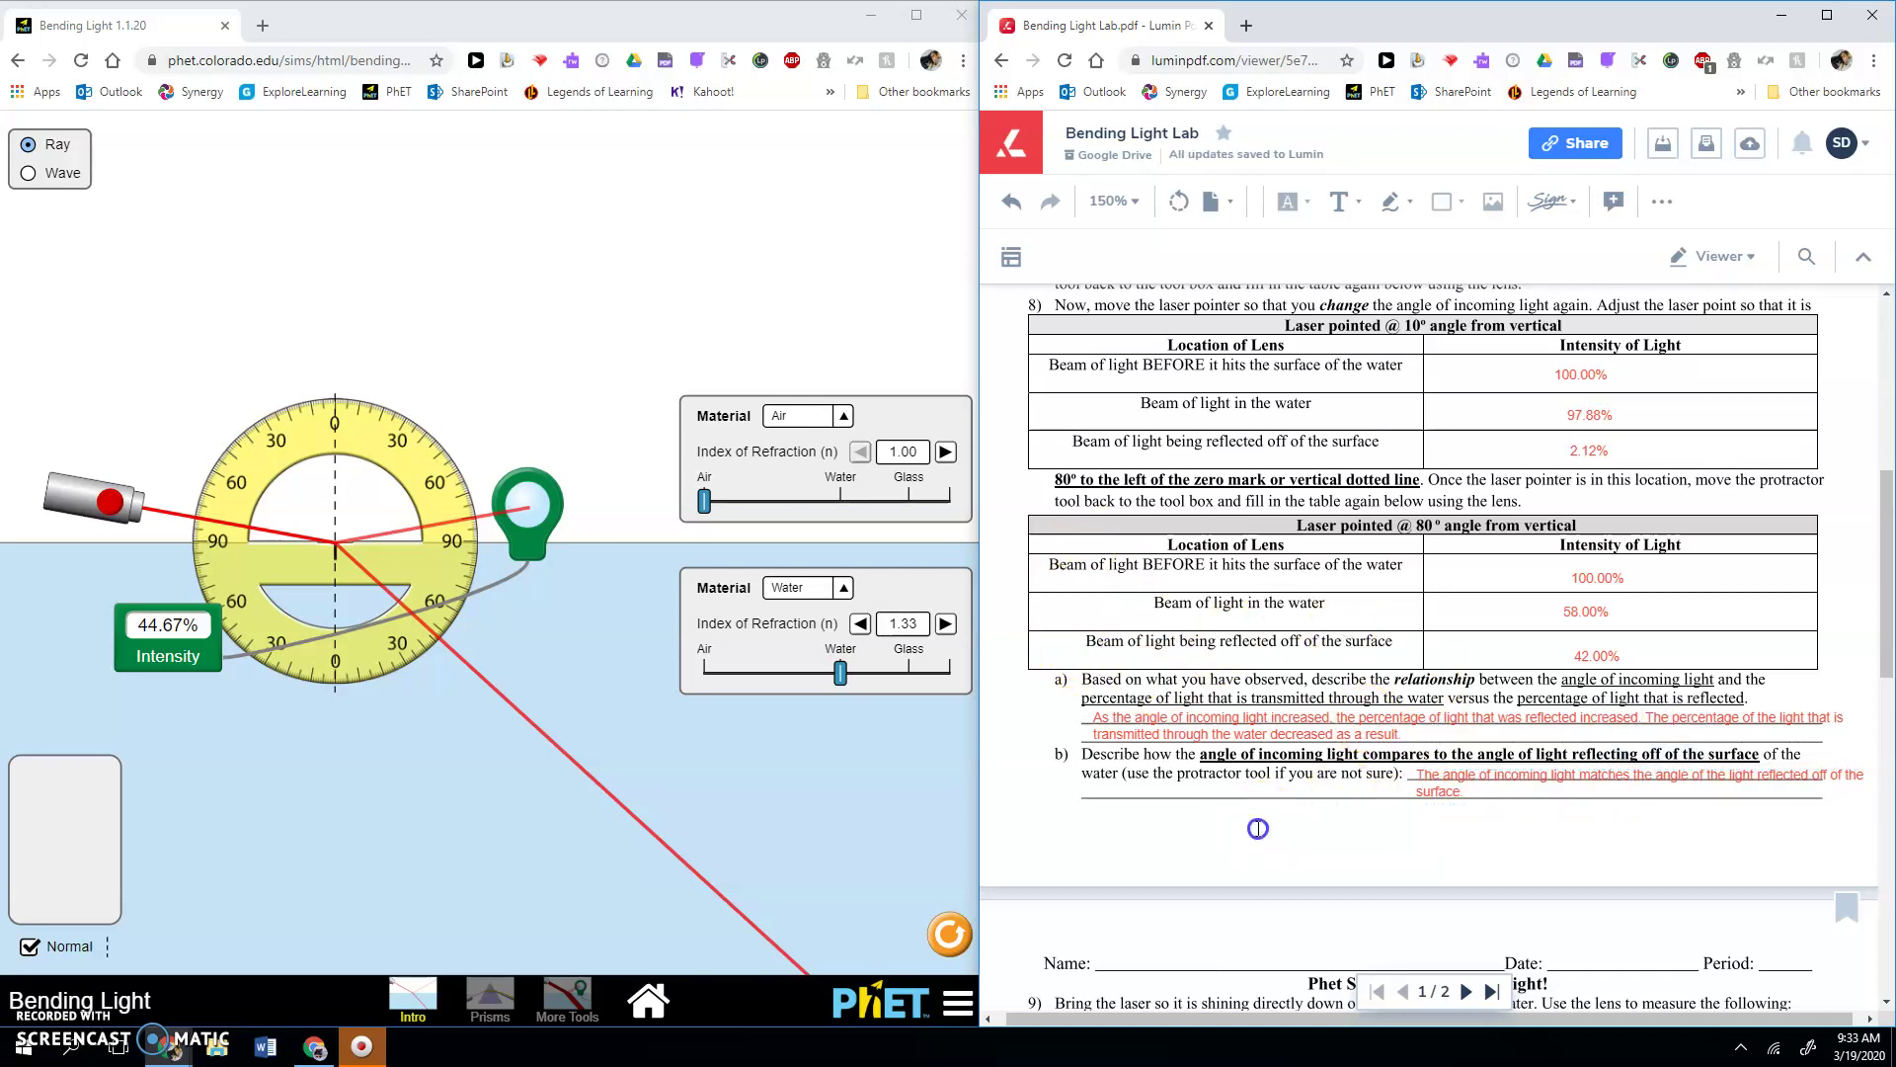
scroll(1205, 681, "down", 5)
scroll(1184, 637, "down", 2)
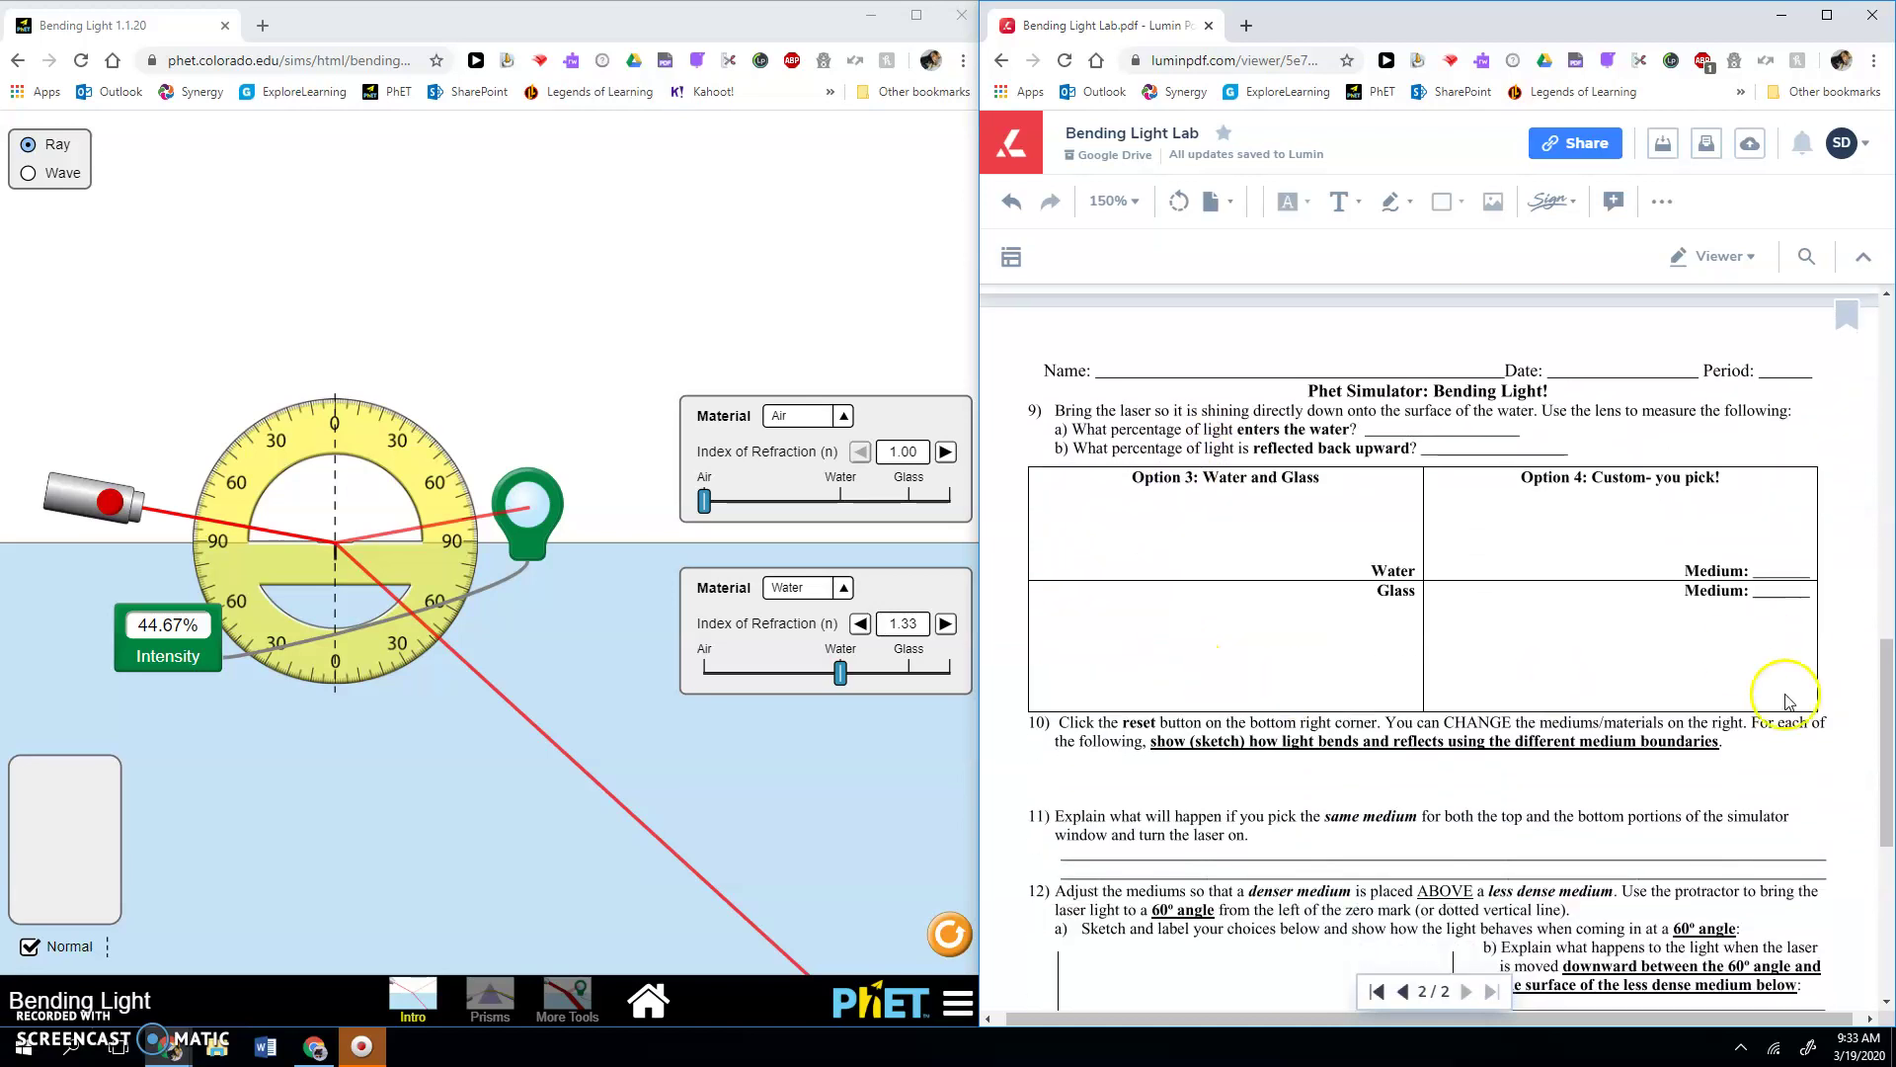